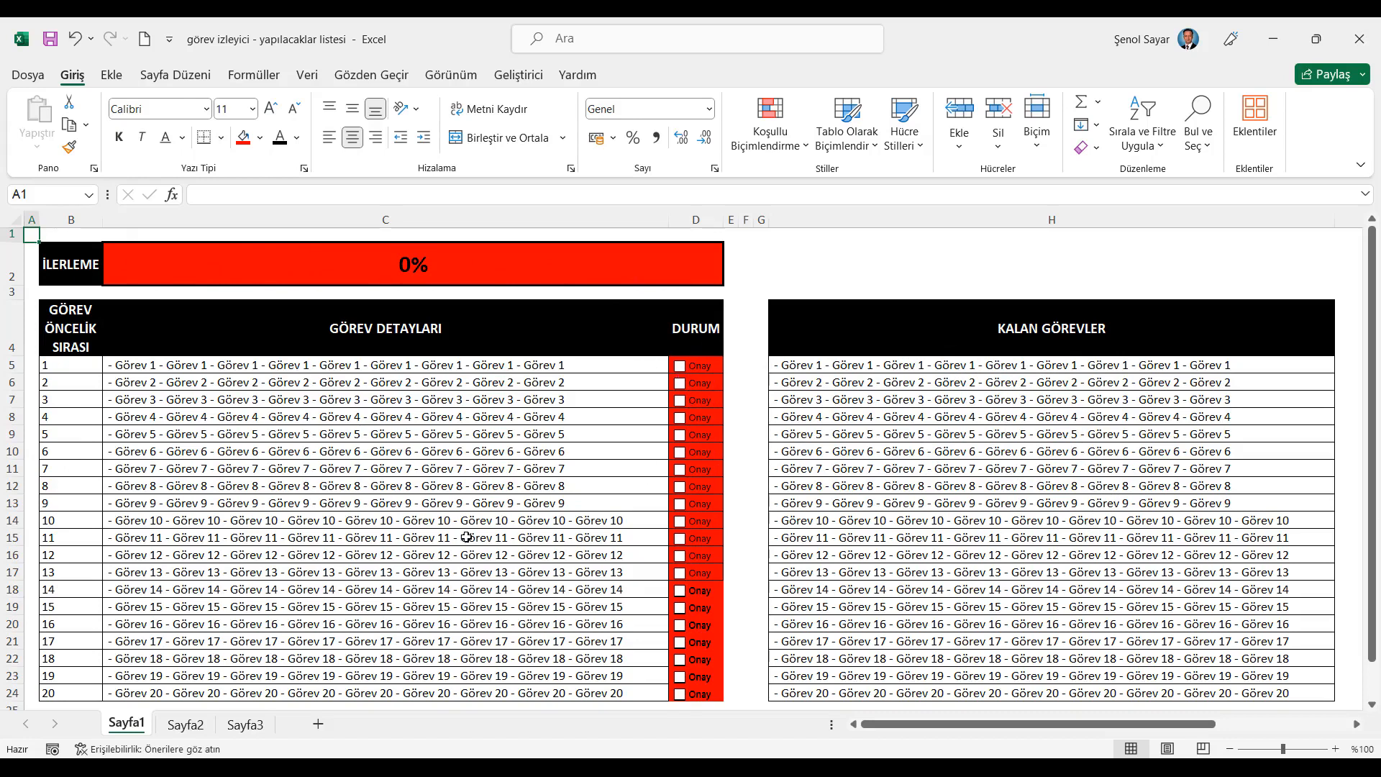
# Step: Mark tasks 1, 2, 4, 6, 9, 10, 14, 16, 19 and 20 as completed in the DURUM column of Sayfa1
pyautogui.click(679, 368)
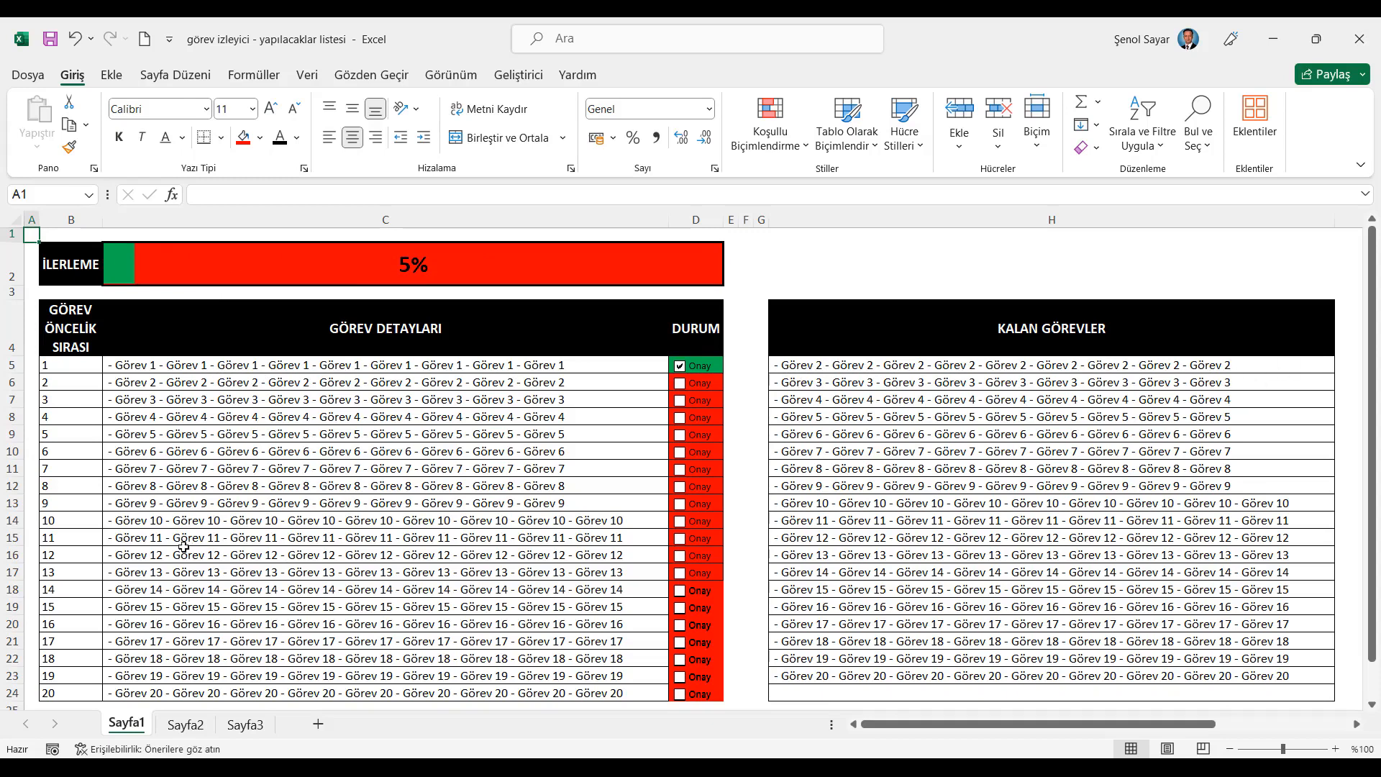
pyautogui.click(680, 523)
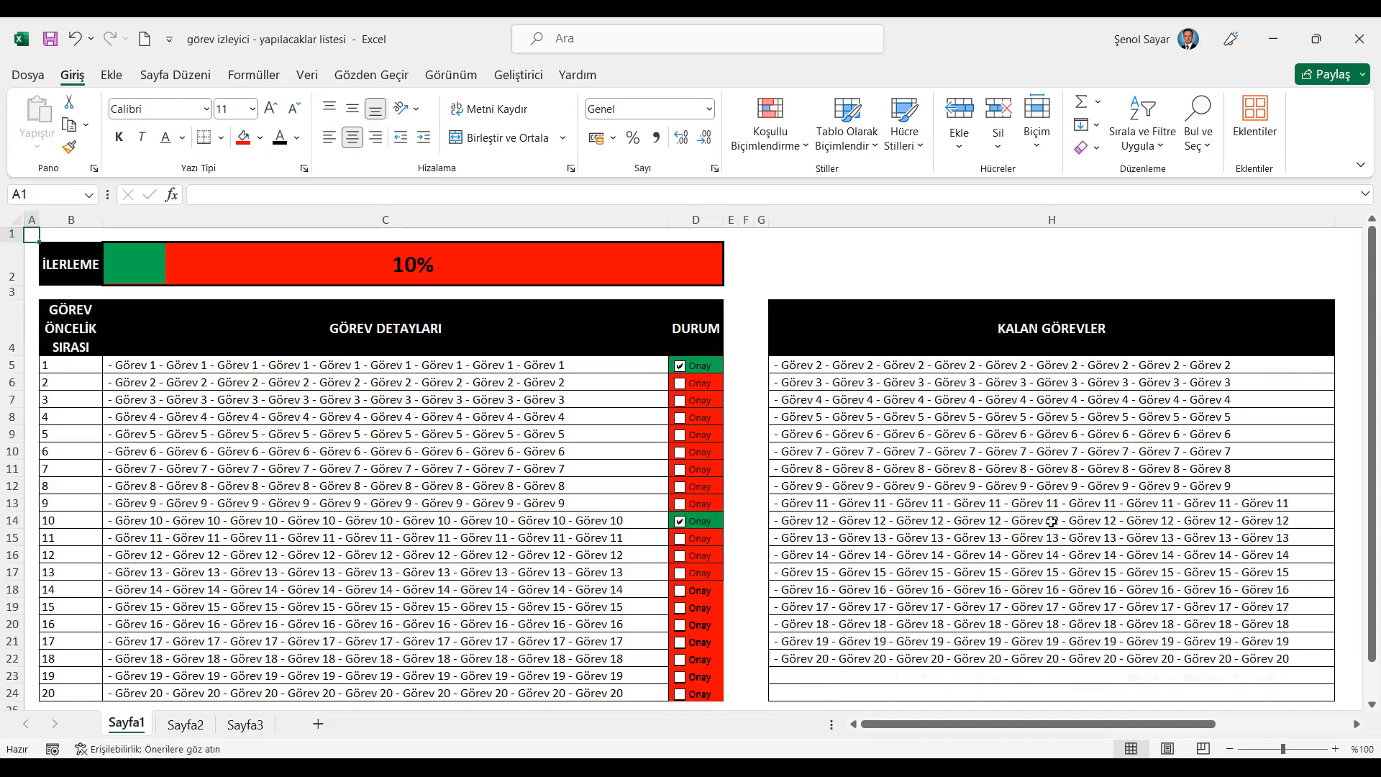
pyautogui.click(680, 676)
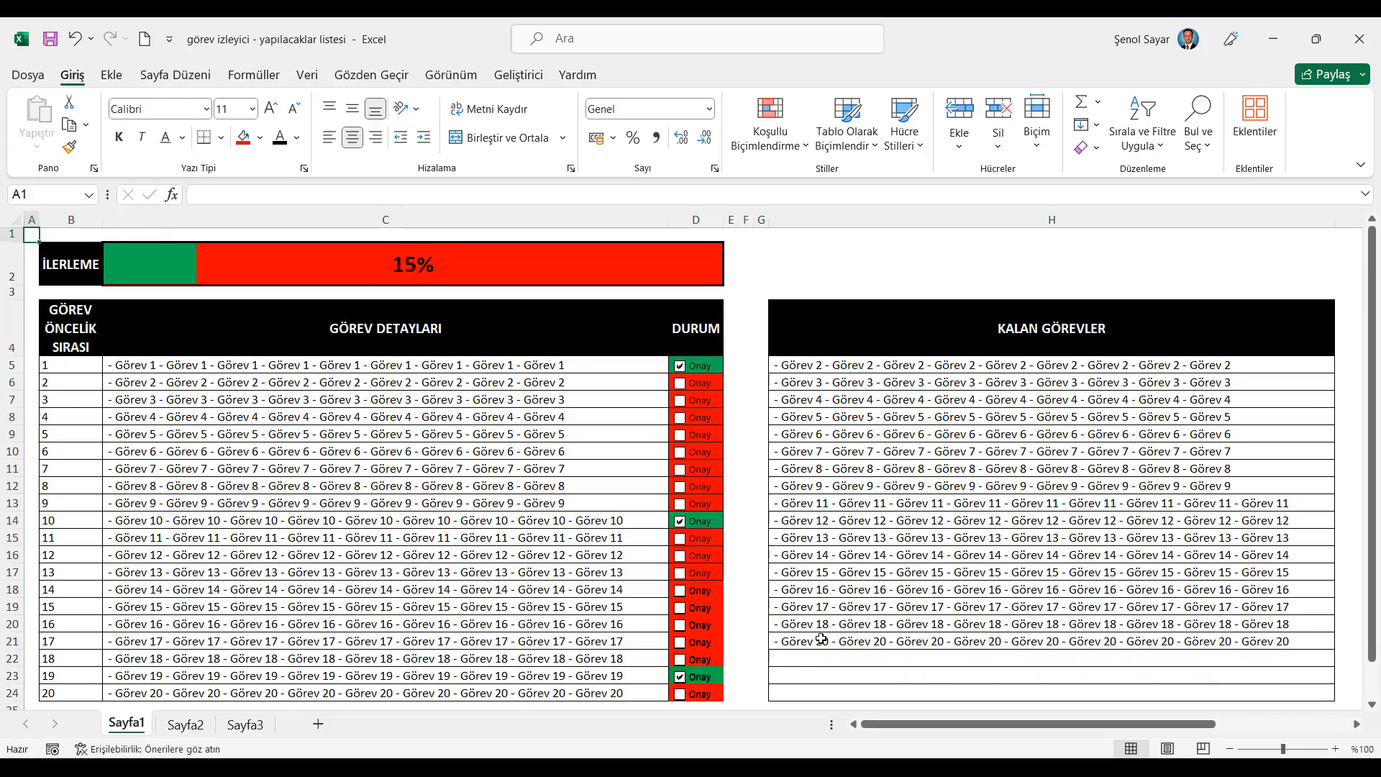
pyautogui.click(680, 694)
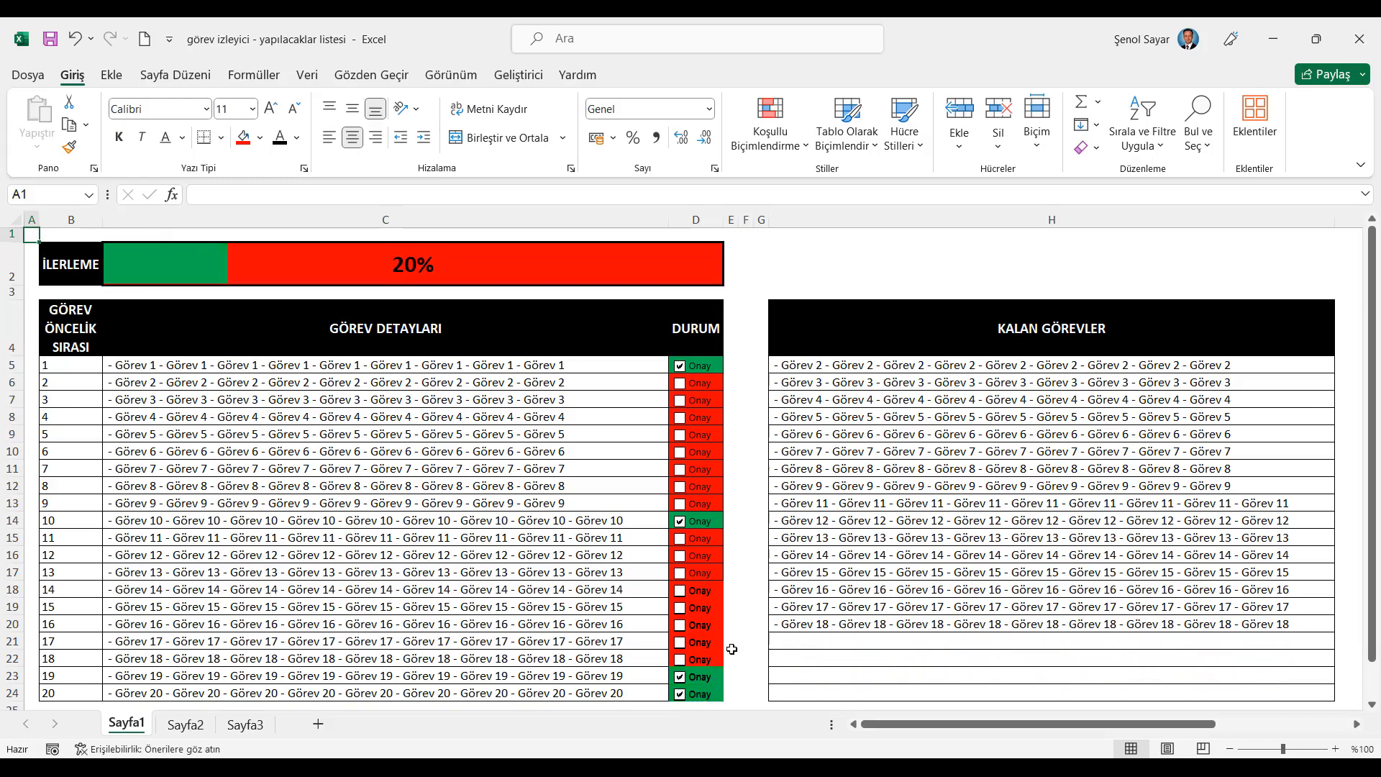
pyautogui.click(680, 625)
pyautogui.click(679, 591)
pyautogui.click(679, 505)
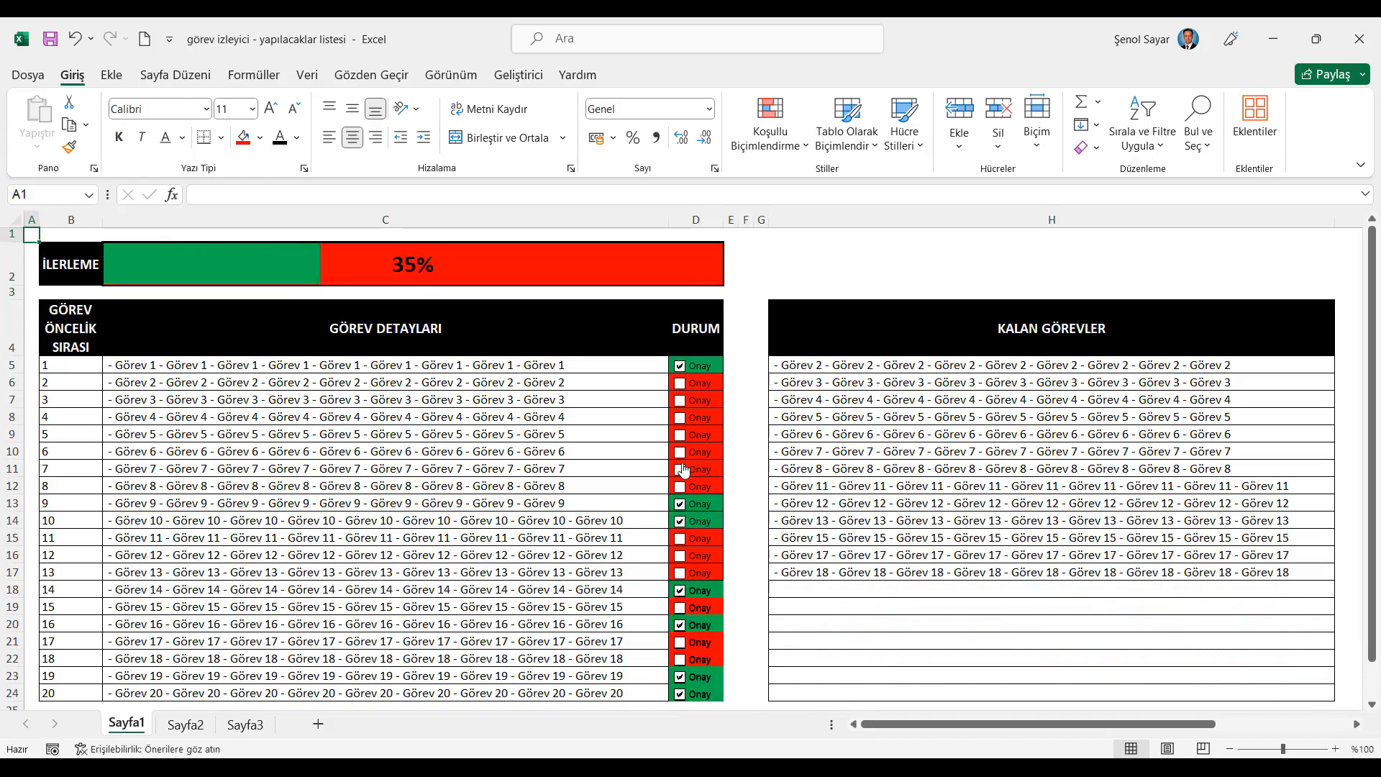
pyautogui.click(680, 452)
pyautogui.click(680, 420)
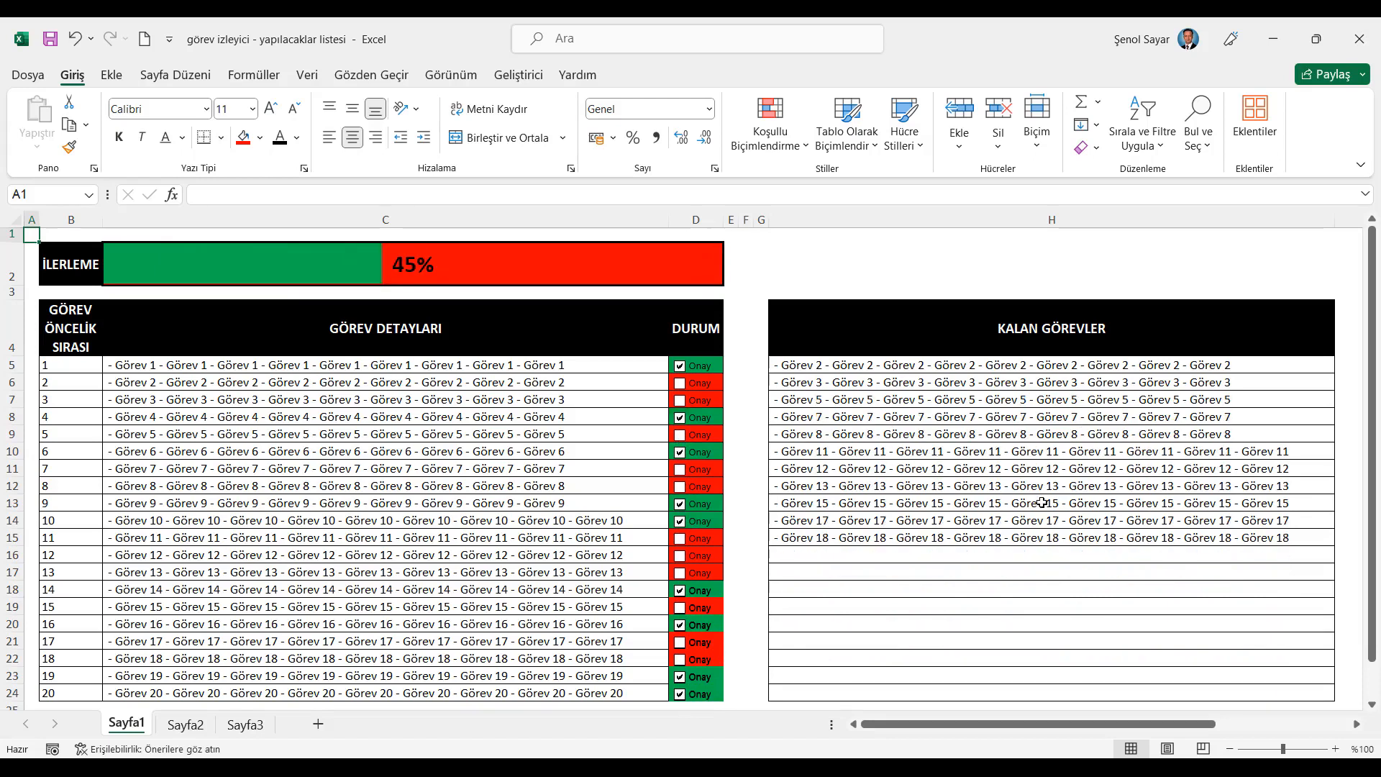
pyautogui.click(680, 384)
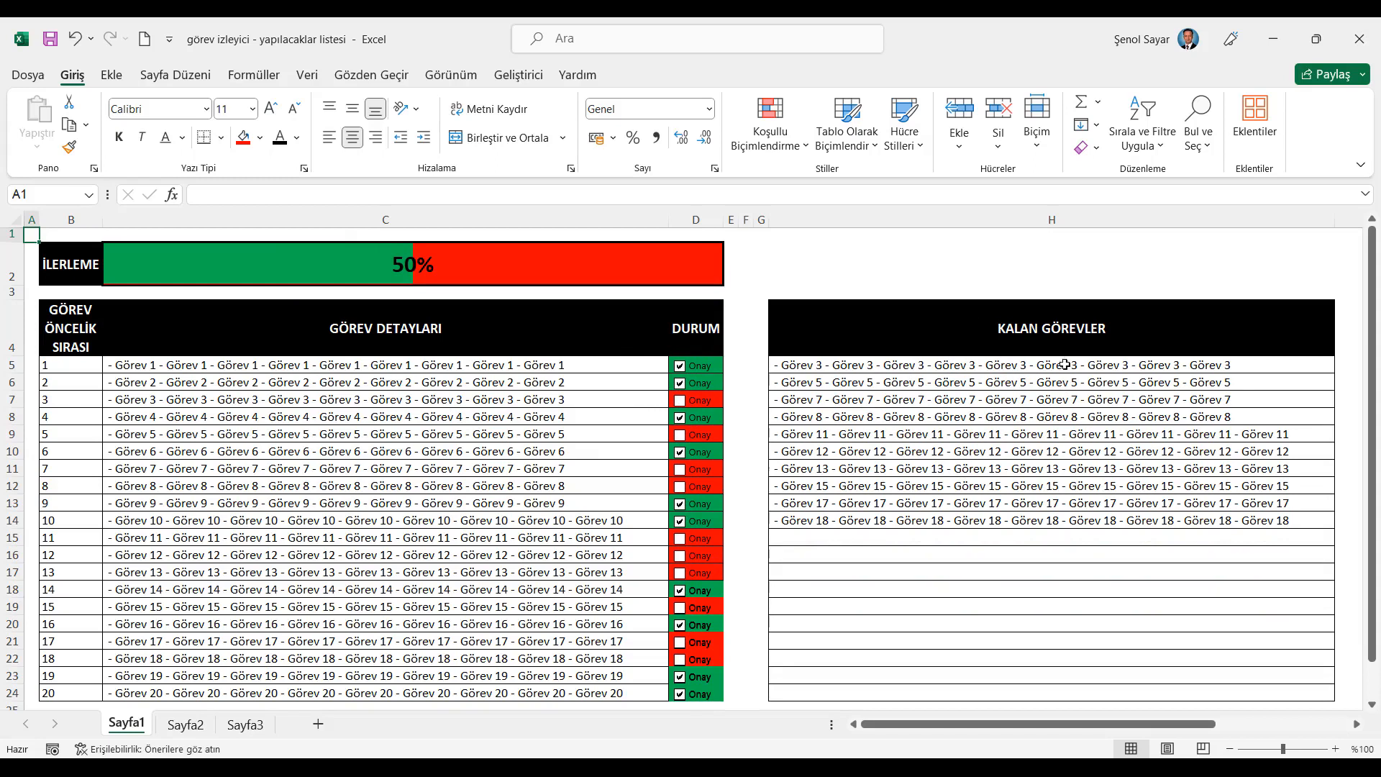
# Step: Copy the KALAN GÖREVLER table in H4:H24 of Sayfa1 to cell G5 of Sayfa2
pyautogui.moveTo(1031, 328); pyautogui.dragTo(1041, 677)
pyautogui.hotkey('ctrl', 'c')
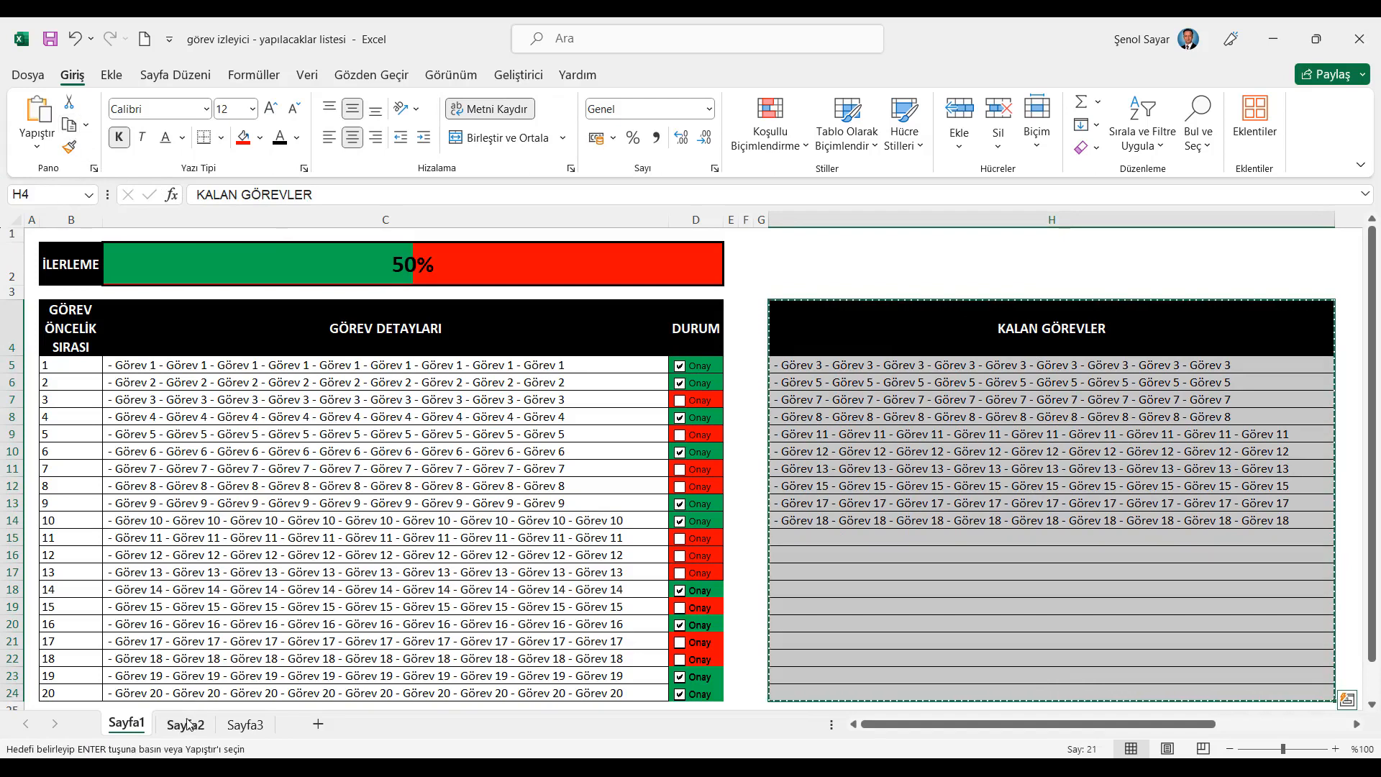
pyautogui.click(185, 724)
pyautogui.click(375, 309)
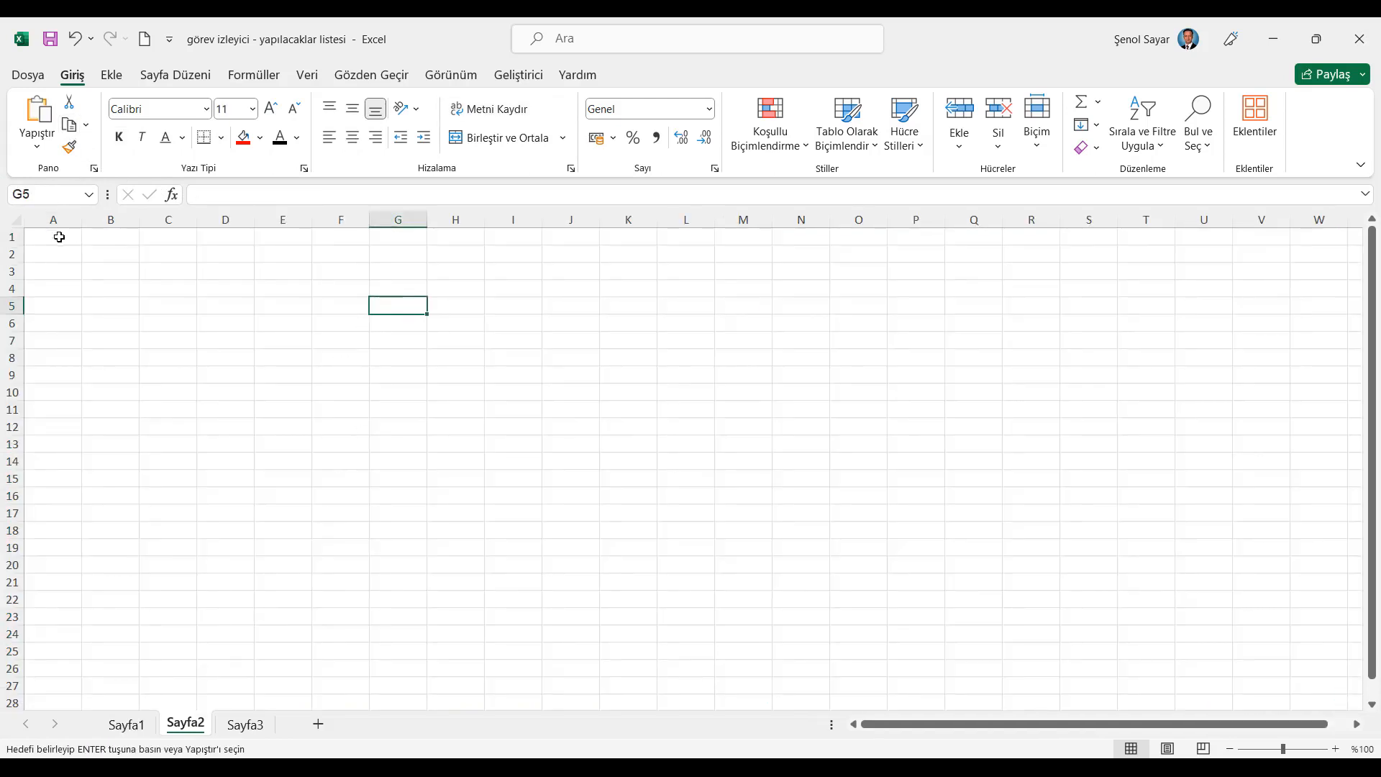
pyautogui.hotkey('ctrl', 'v')
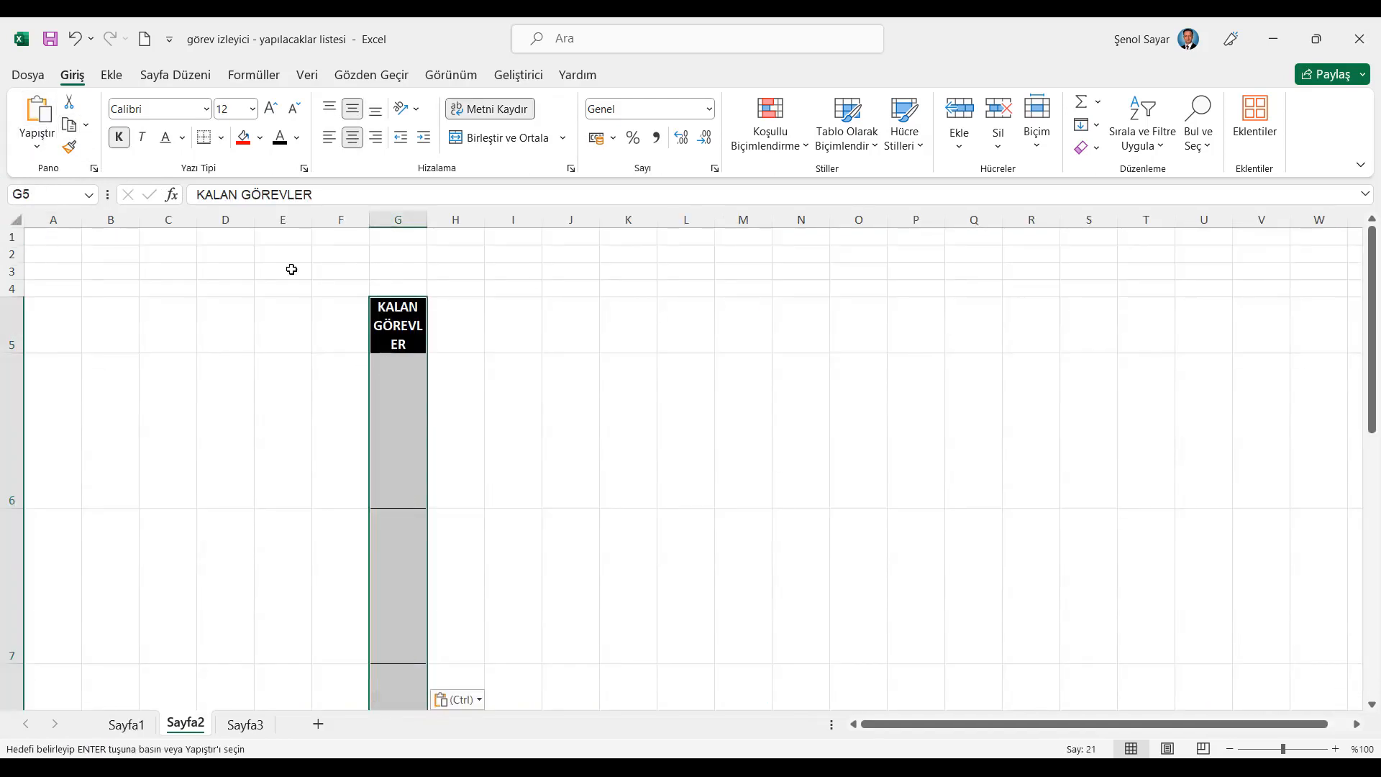
# Step: Widen column G of Sayfa2 to fit the task texts and auto-fit the height of all rows
pyautogui.click(419, 221)
pyautogui.moveTo(427, 219); pyautogui.dragTo(720, 226)
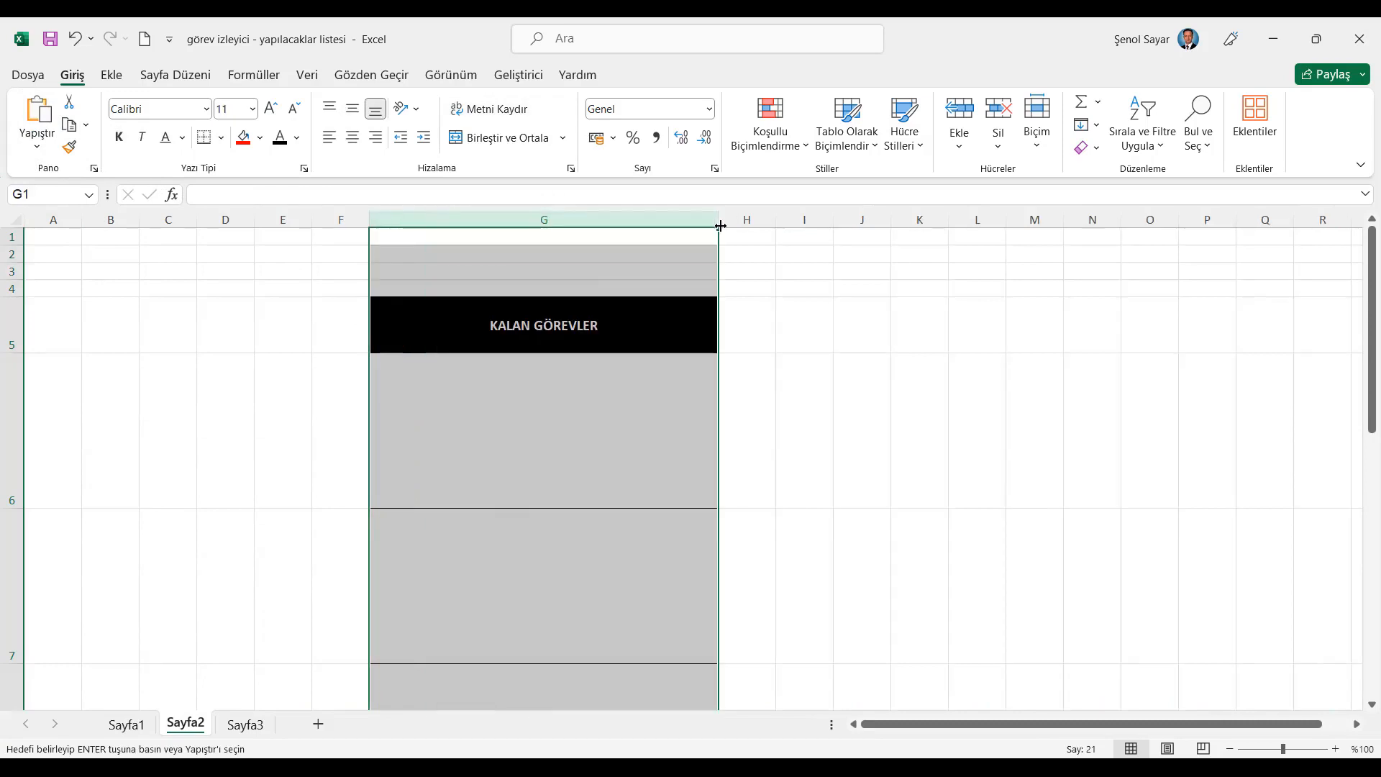
pyautogui.click(15, 220)
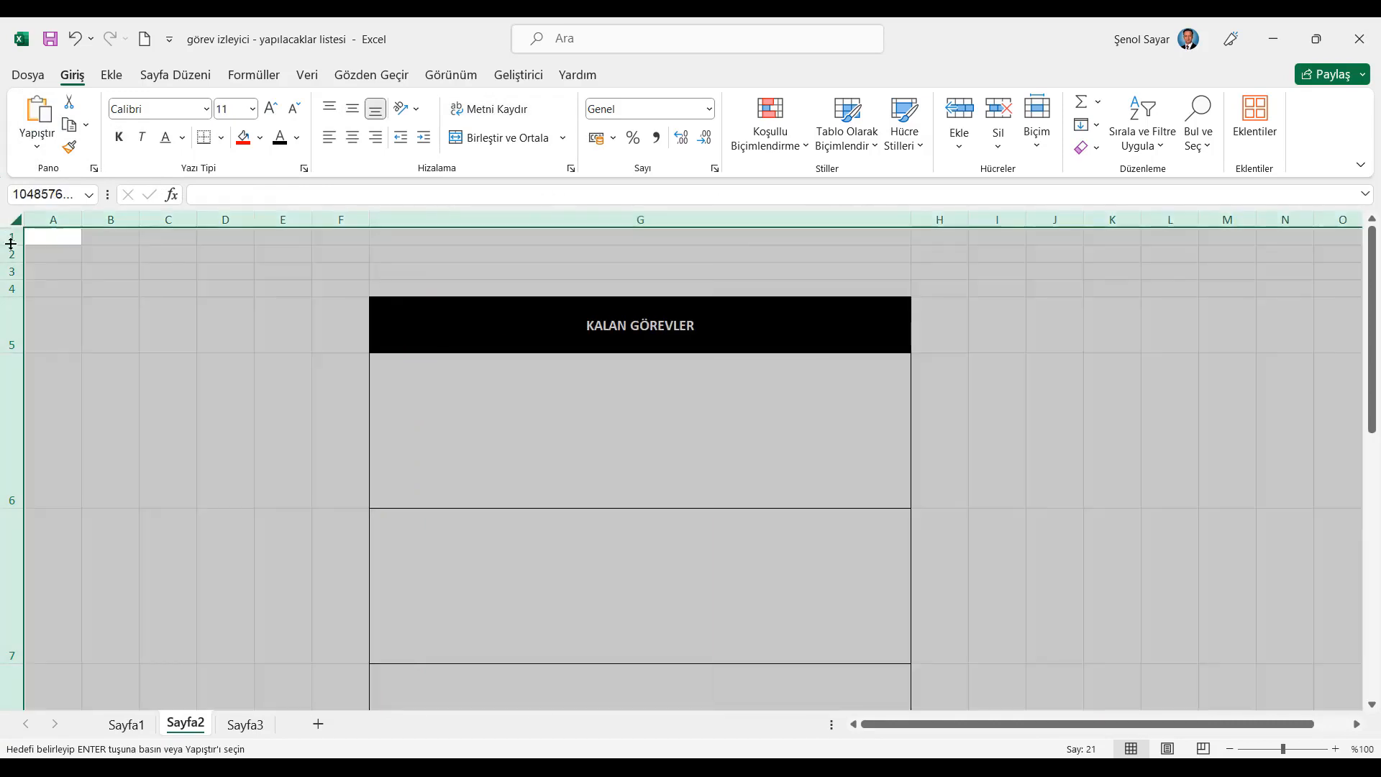
pyautogui.doubleClick(11, 245)
# Step: Replace the formula in G6 with a reference to Sayfa1!H5 and fill it down through G25
pyautogui.click(512, 325)
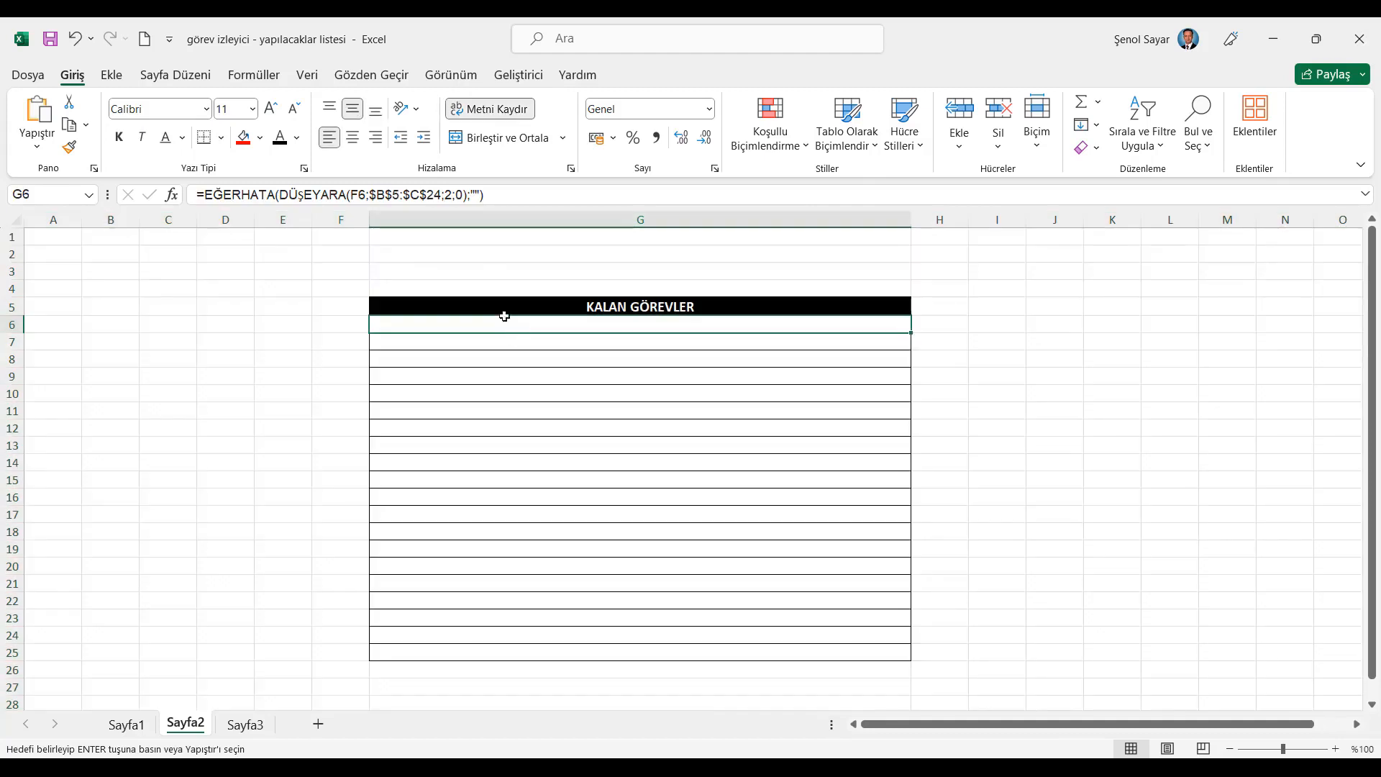
pyautogui.press('Delete')
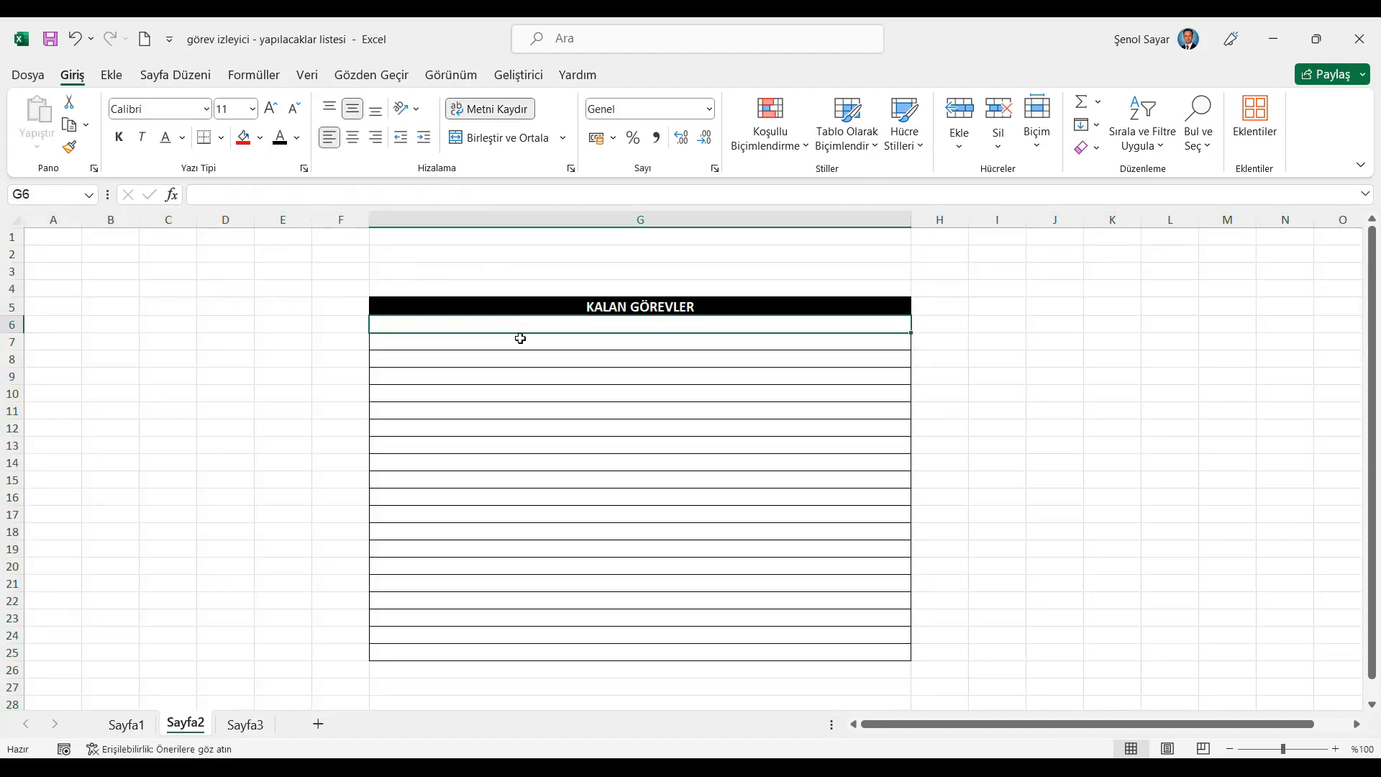
pyautogui.write('=')
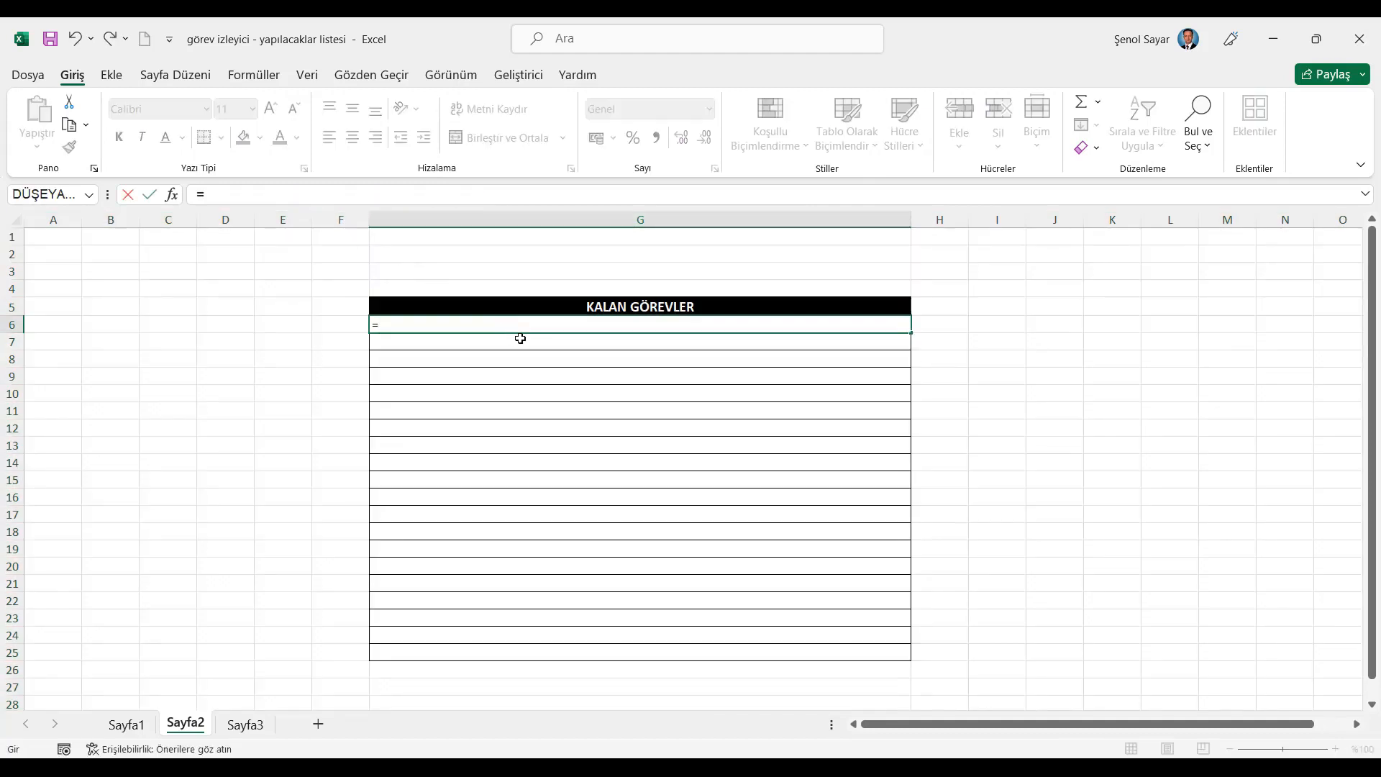
pyautogui.click(127, 724)
pyautogui.click(837, 368)
pyautogui.press('Return')
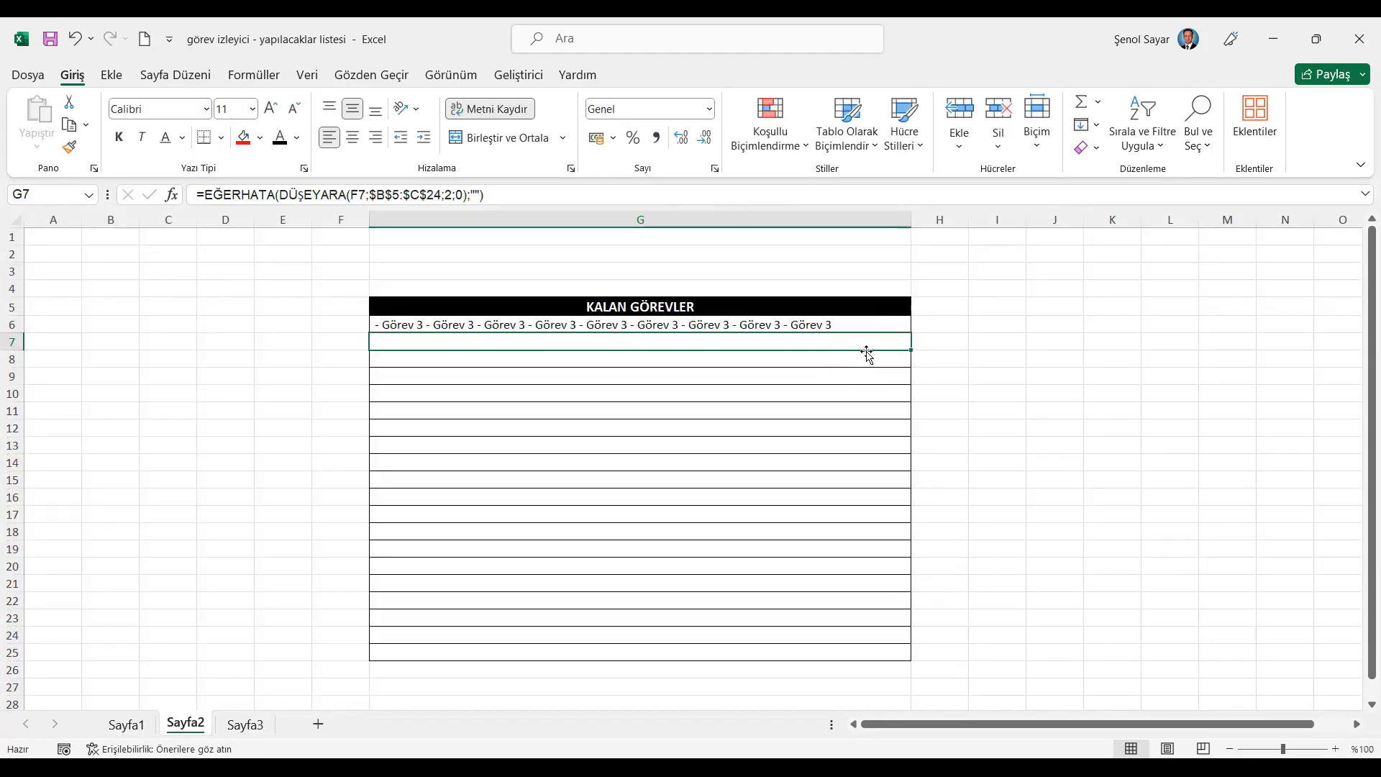
pyautogui.click(861, 324)
pyautogui.moveTo(910, 332); pyautogui.dragTo(910, 661)
pyautogui.click(766, 330)
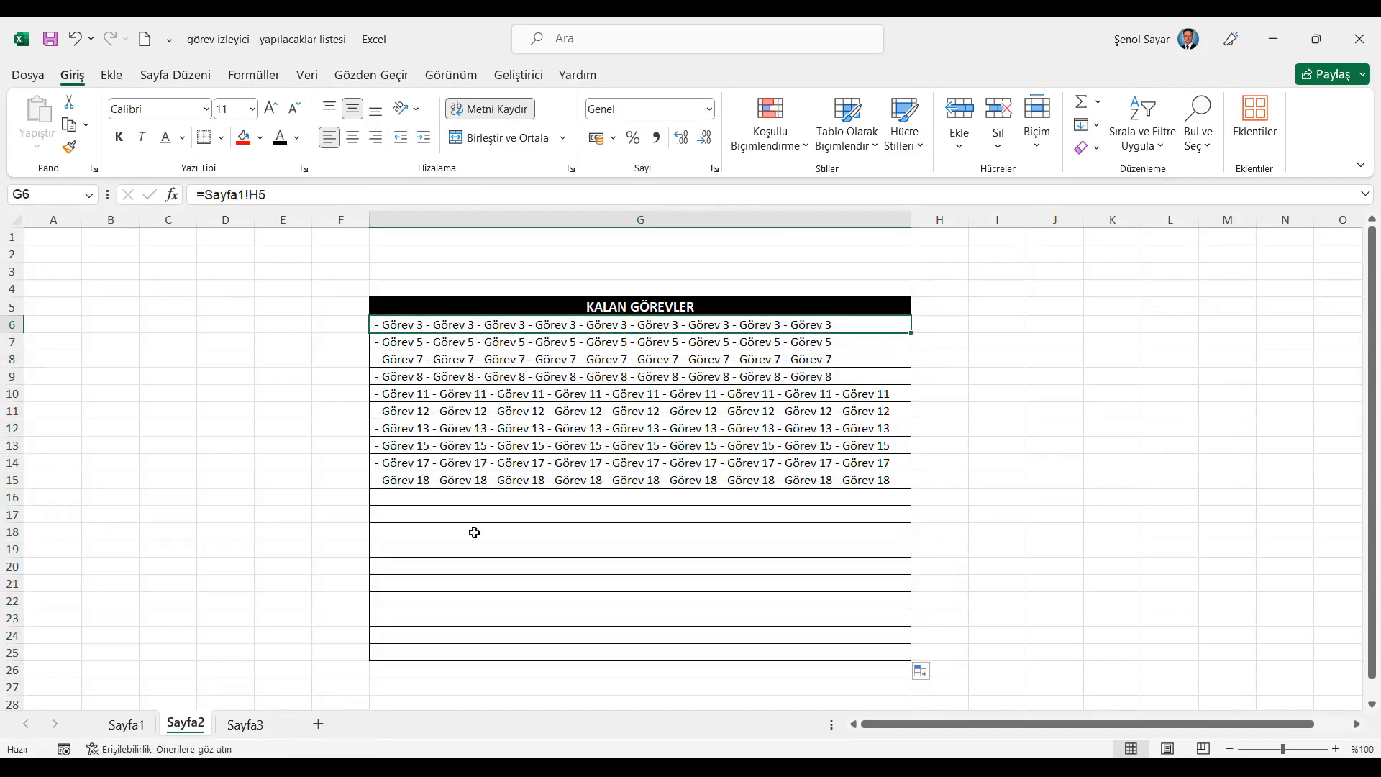
# Step: Mark tasks 3, 5 and 7 as completed on Sayfa1
pyautogui.click(133, 724)
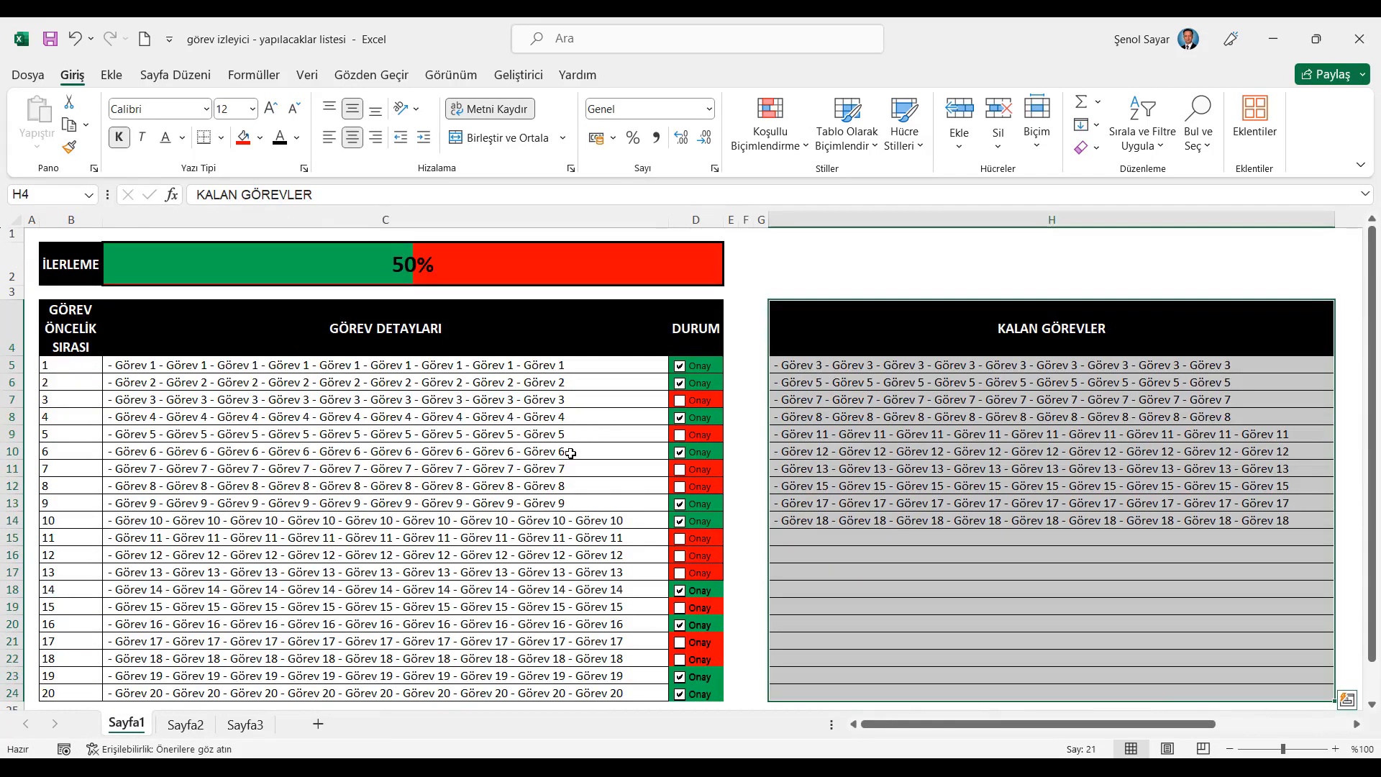
pyautogui.click(681, 402)
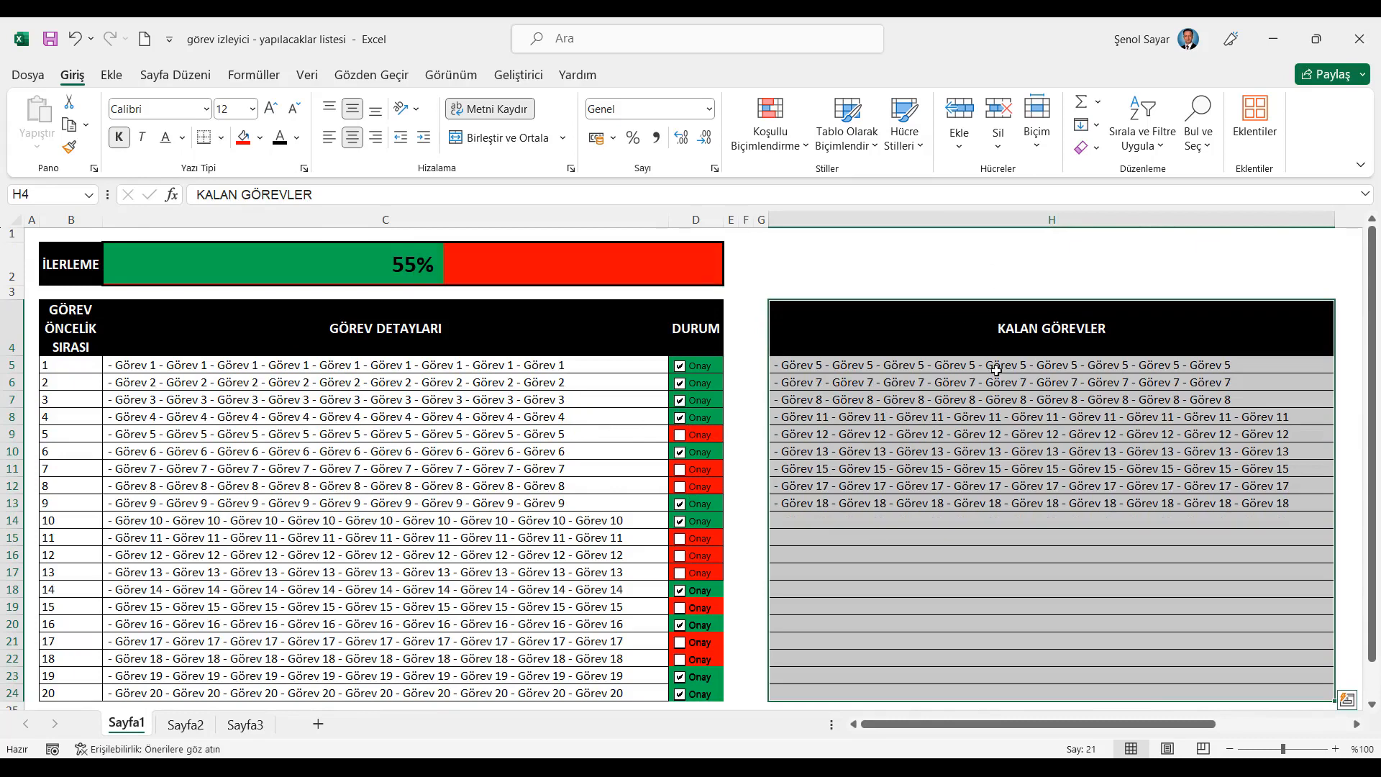
pyautogui.click(679, 435)
pyautogui.click(680, 469)
# Step: Check the linked KALAN GÖREVLER list on Sayfa2 for the newly completed tasks
pyautogui.click(186, 724)
pyautogui.click(589, 428)
pyautogui.moveTo(597, 326); pyautogui.dragTo(592, 449)
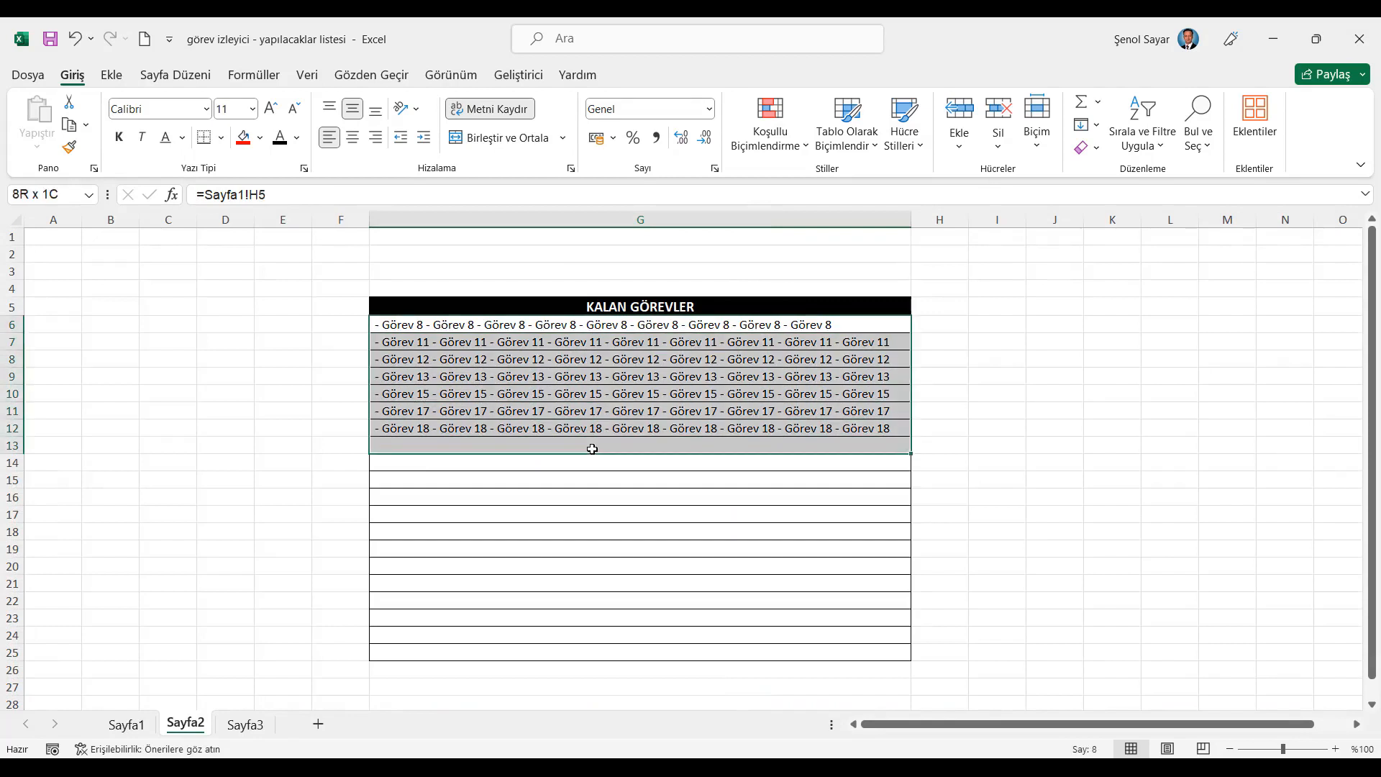
# Step: Delete all cells of Sayfa2 to empty the sheet
pyautogui.click(16, 217)
pyautogui.rightClick(16, 217)
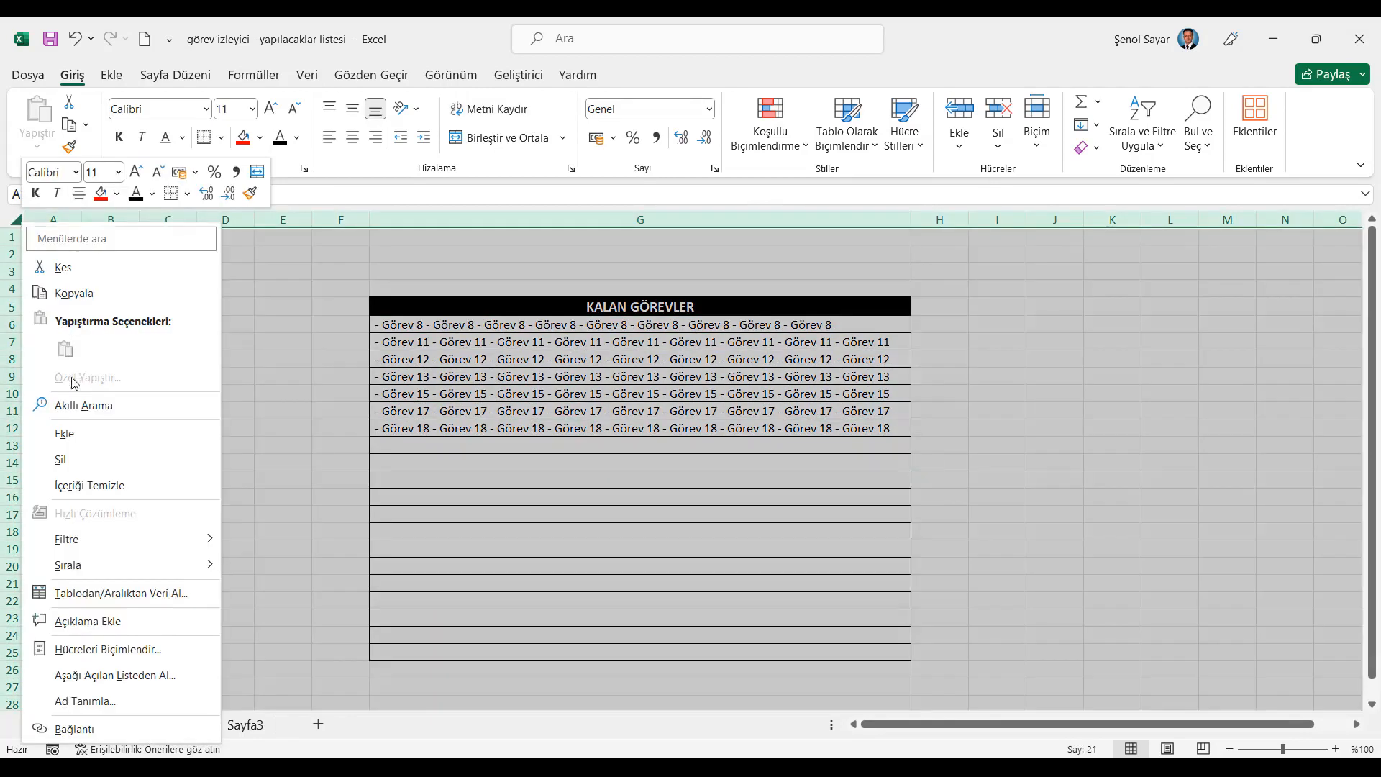
pyautogui.click(66, 459)
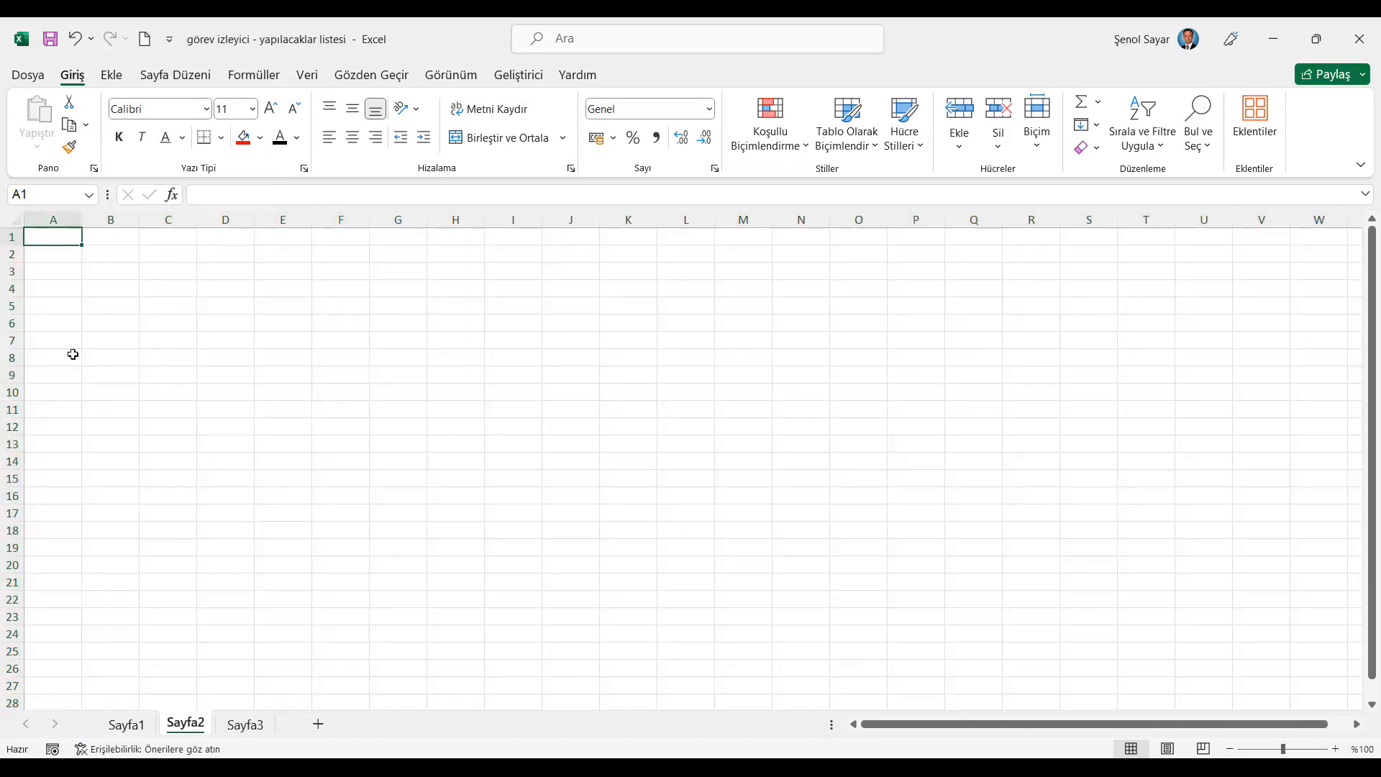
# Step: Copy the header row 4 of Sayfa1 into row 4 of Sayfa2
pyautogui.click(127, 723)
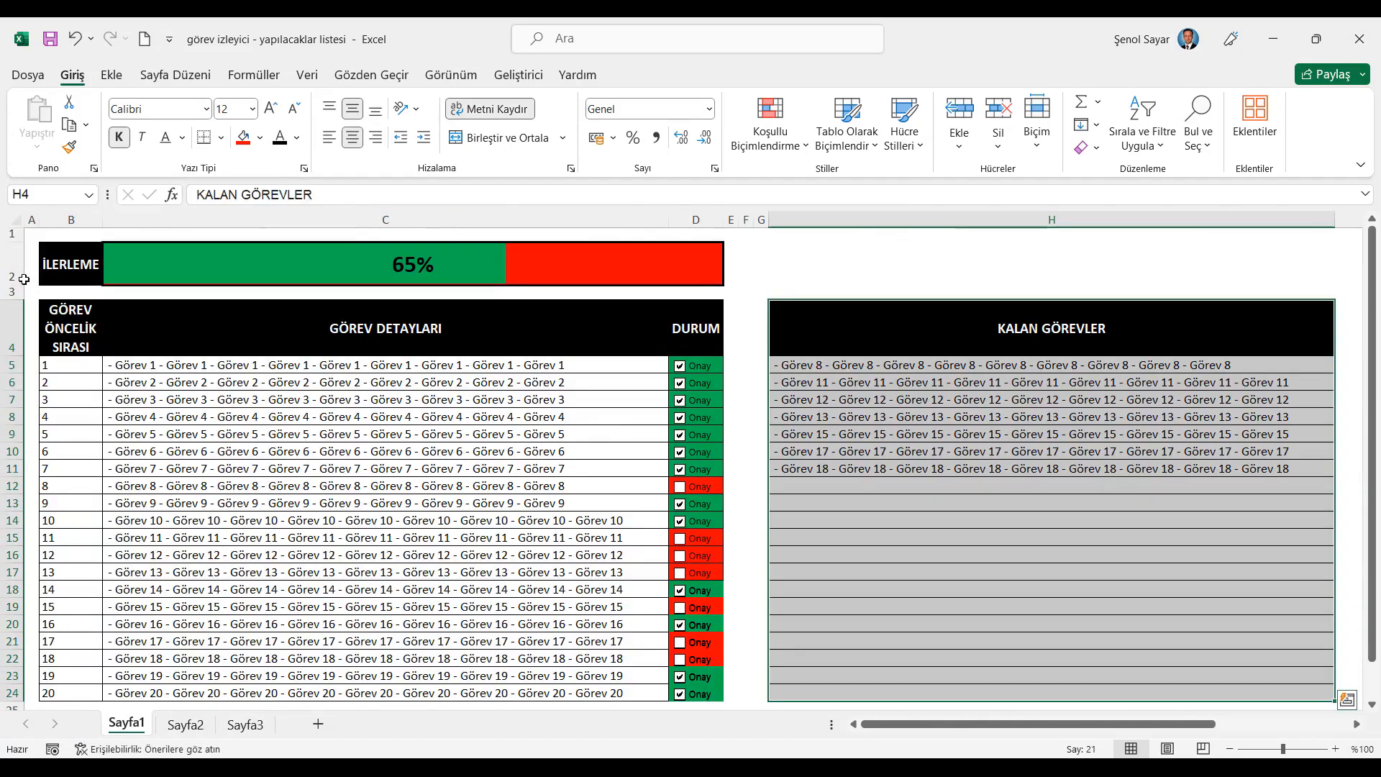
pyautogui.click(16, 320)
pyautogui.click(69, 124)
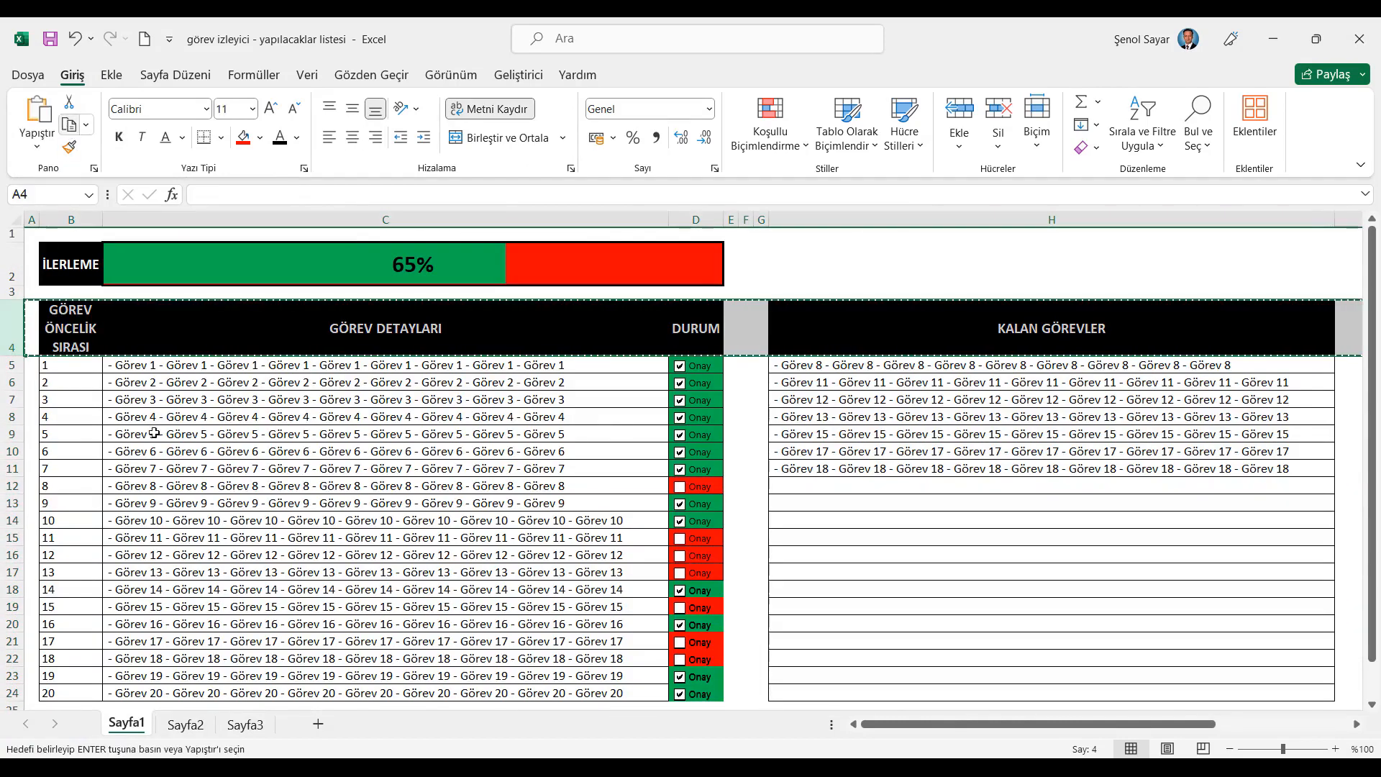
pyautogui.click(181, 724)
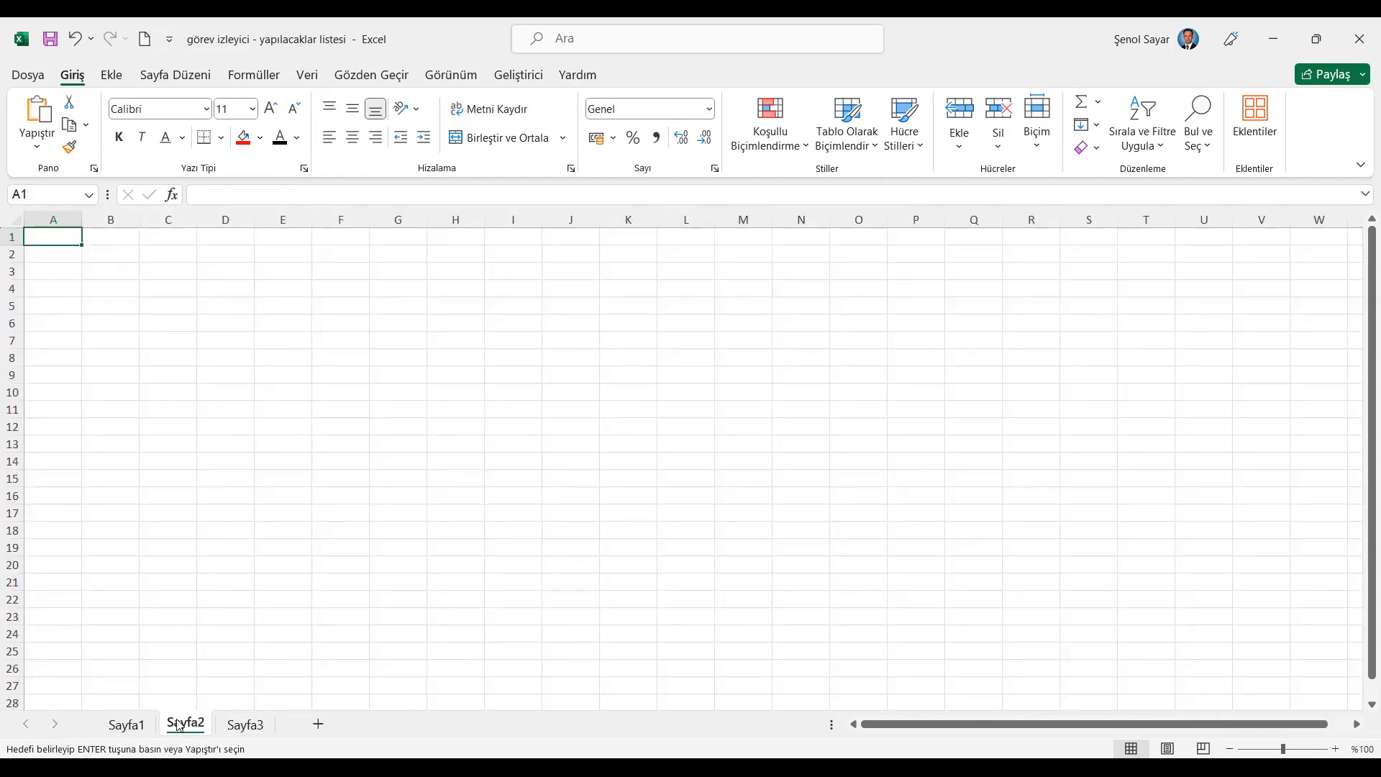
pyautogui.click(53, 289)
pyautogui.click(38, 111)
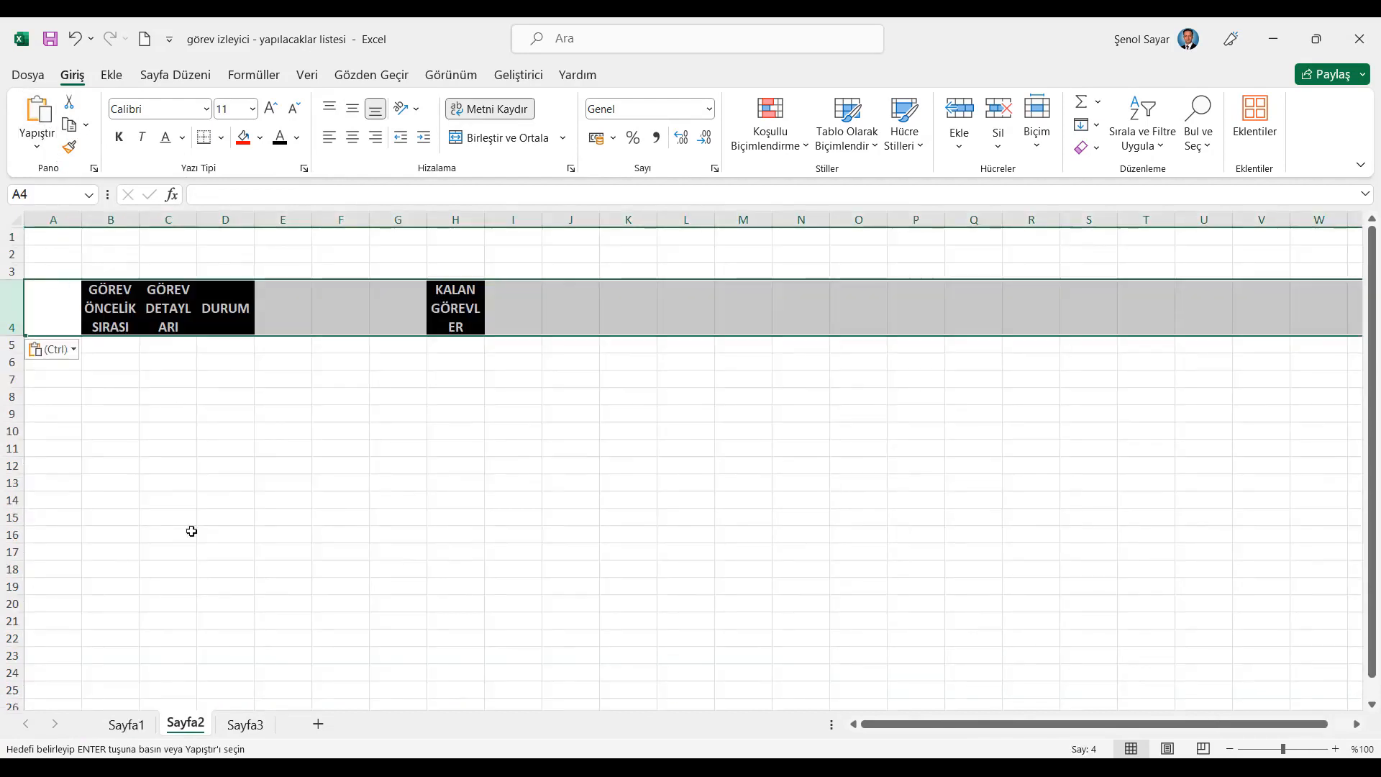
# Step: Copy the İLERLEME label from B2 of Sayfa1 into B2 of Sayfa2
pyautogui.click(137, 722)
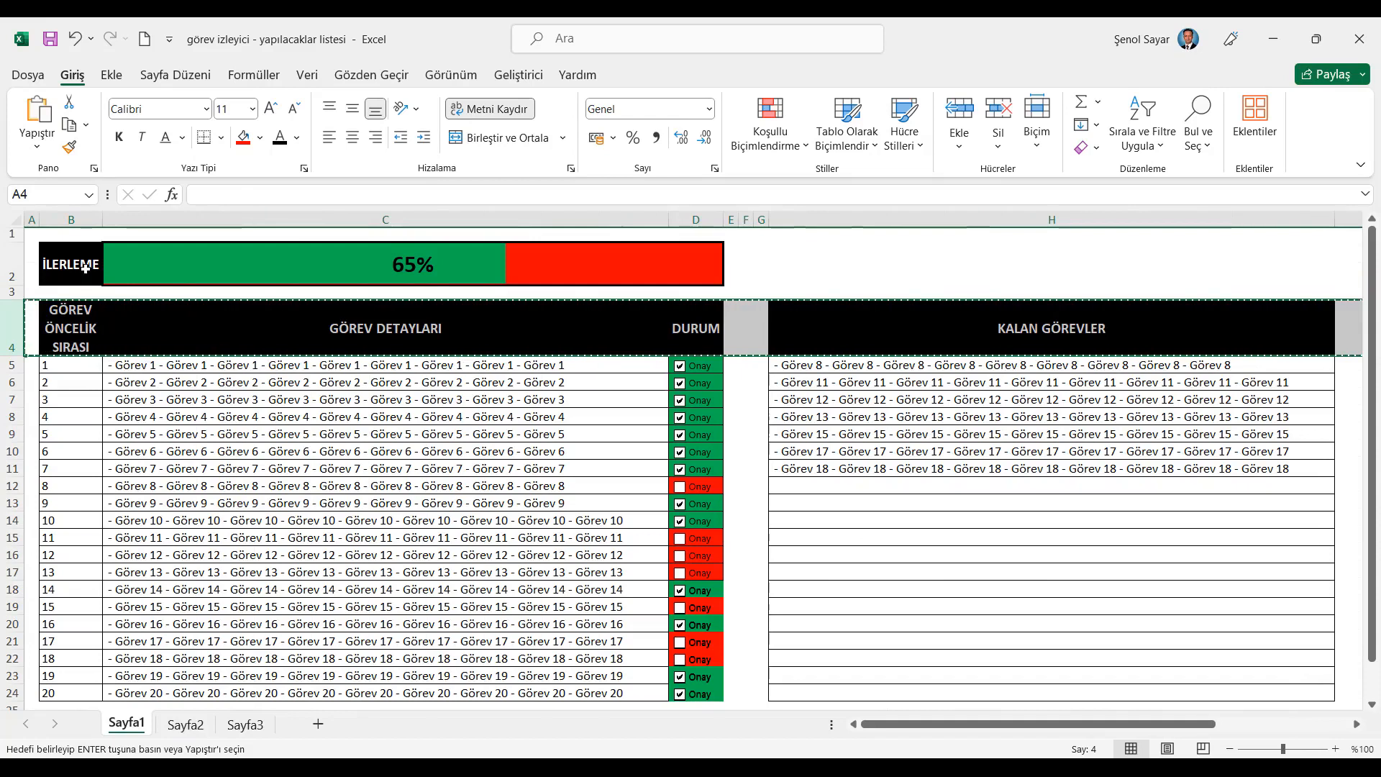
pyautogui.click(71, 264)
pyautogui.hotkey('ctrl', 'c')
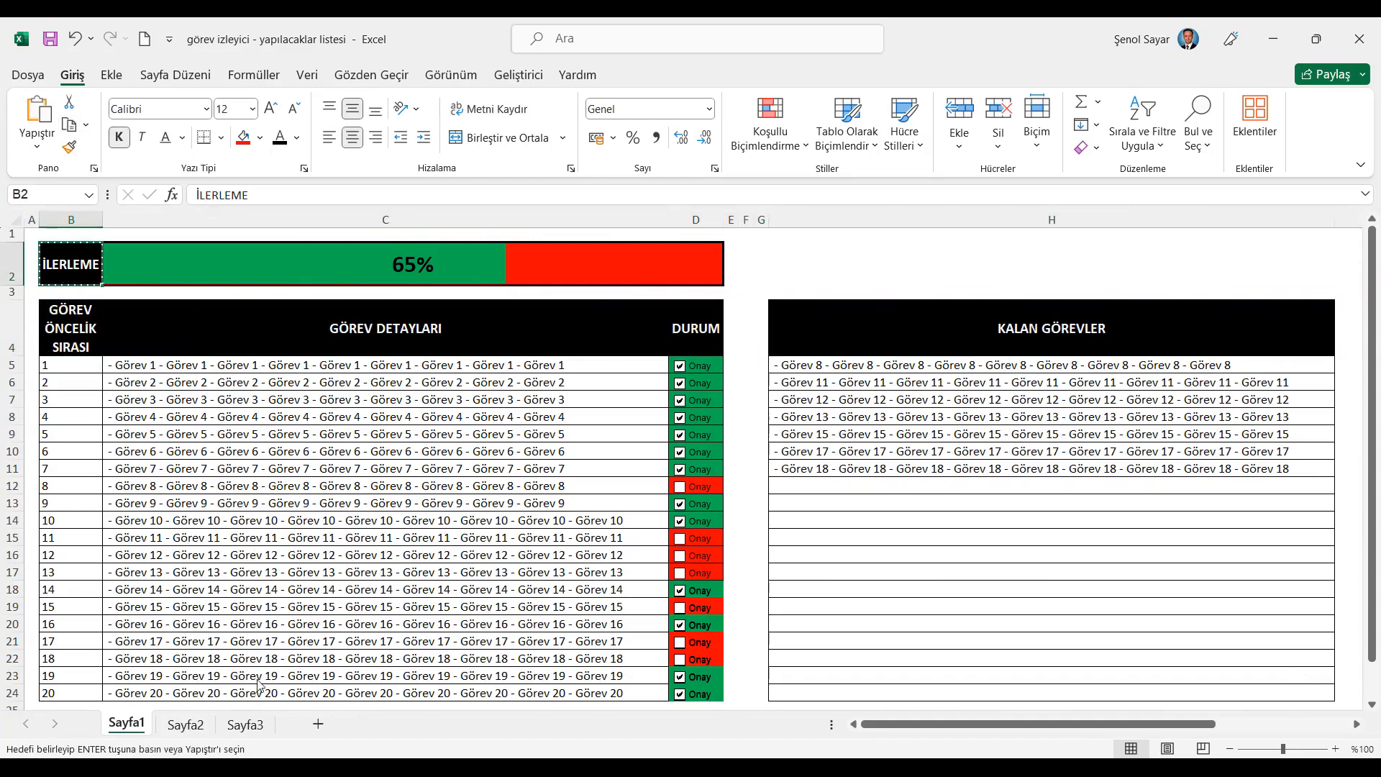
pyautogui.click(191, 715)
pyautogui.click(67, 253)
pyautogui.click(104, 257)
pyautogui.click(36, 114)
# Step: Copy the priority and task detail range B4:C24 of Sayfa1 and paste only its values at B4 of Sayfa2
pyautogui.click(126, 724)
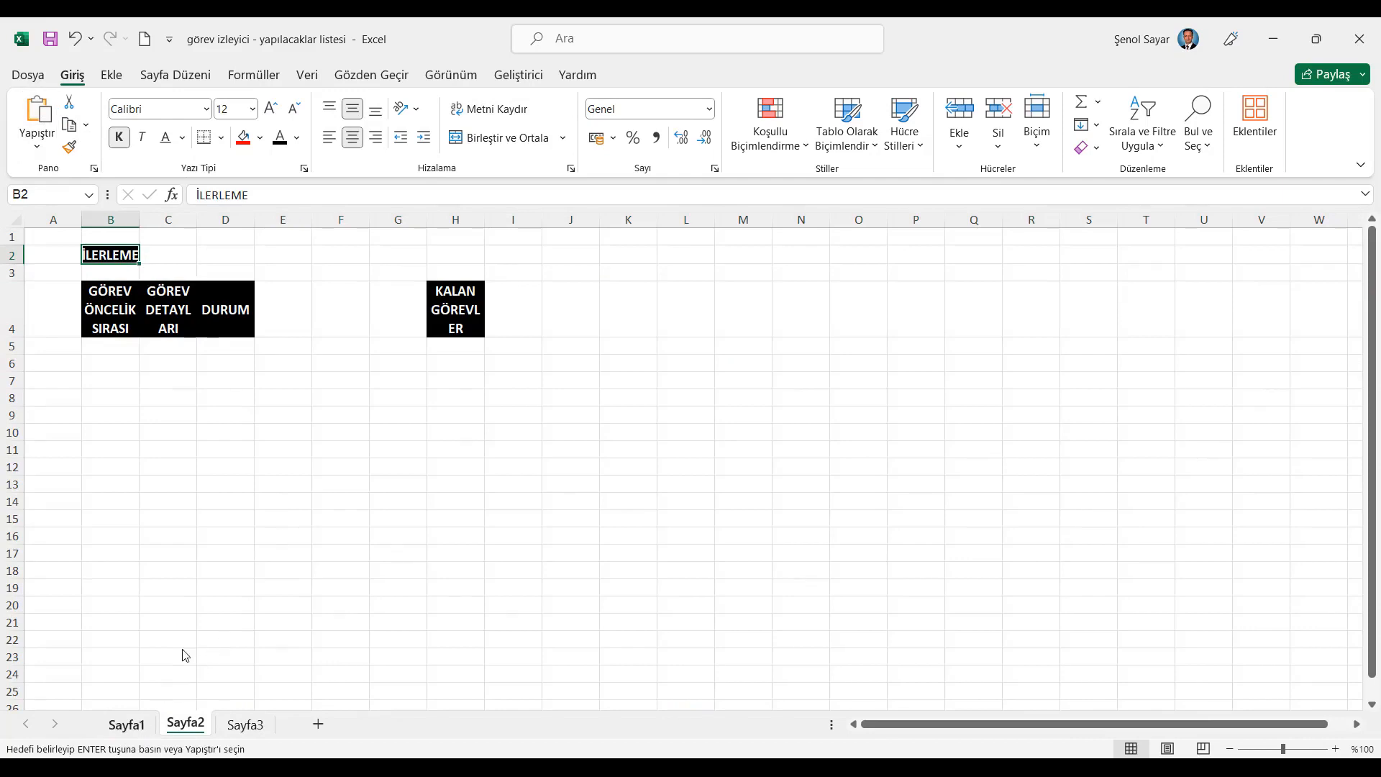
pyautogui.moveTo(72, 345); pyautogui.dragTo(403, 693)
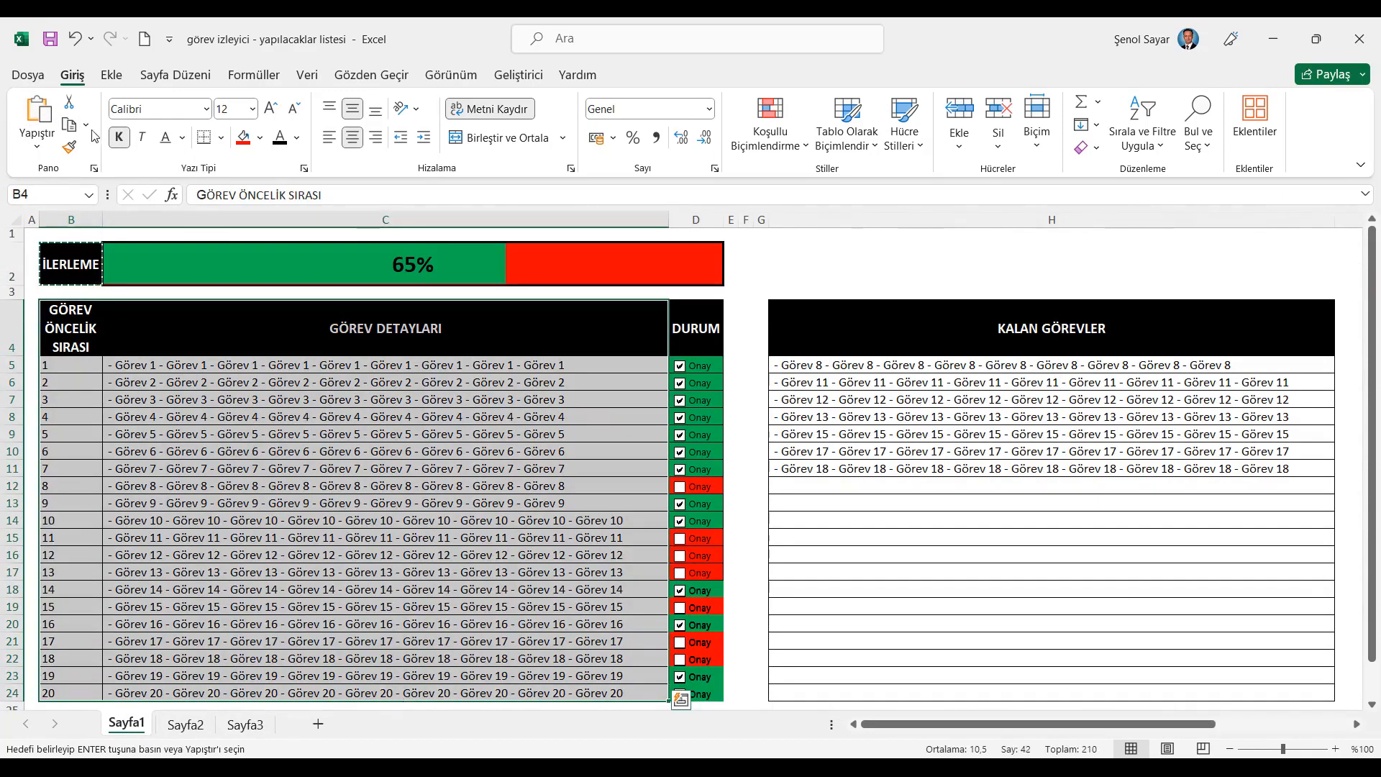
pyautogui.click(70, 126)
pyautogui.click(193, 726)
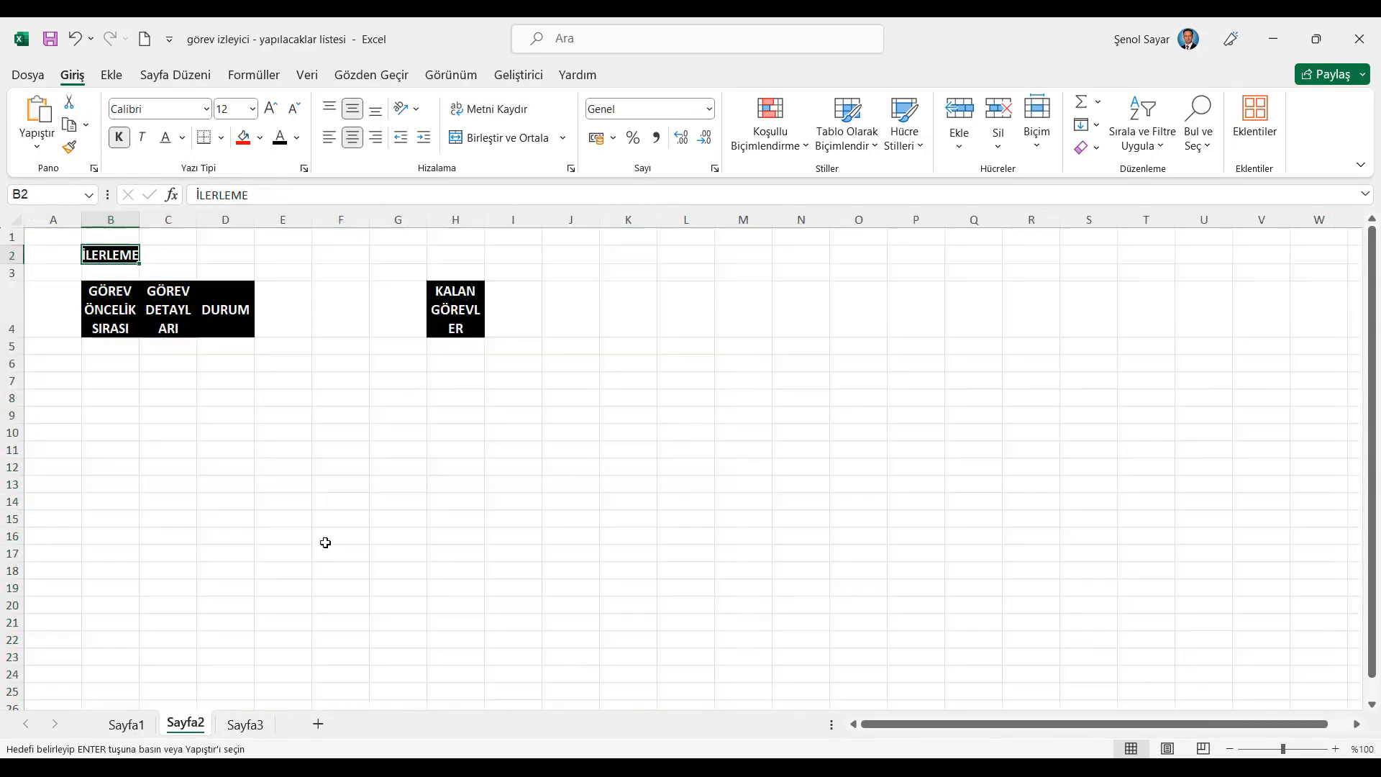
pyautogui.click(97, 331)
pyautogui.rightClick(97, 330)
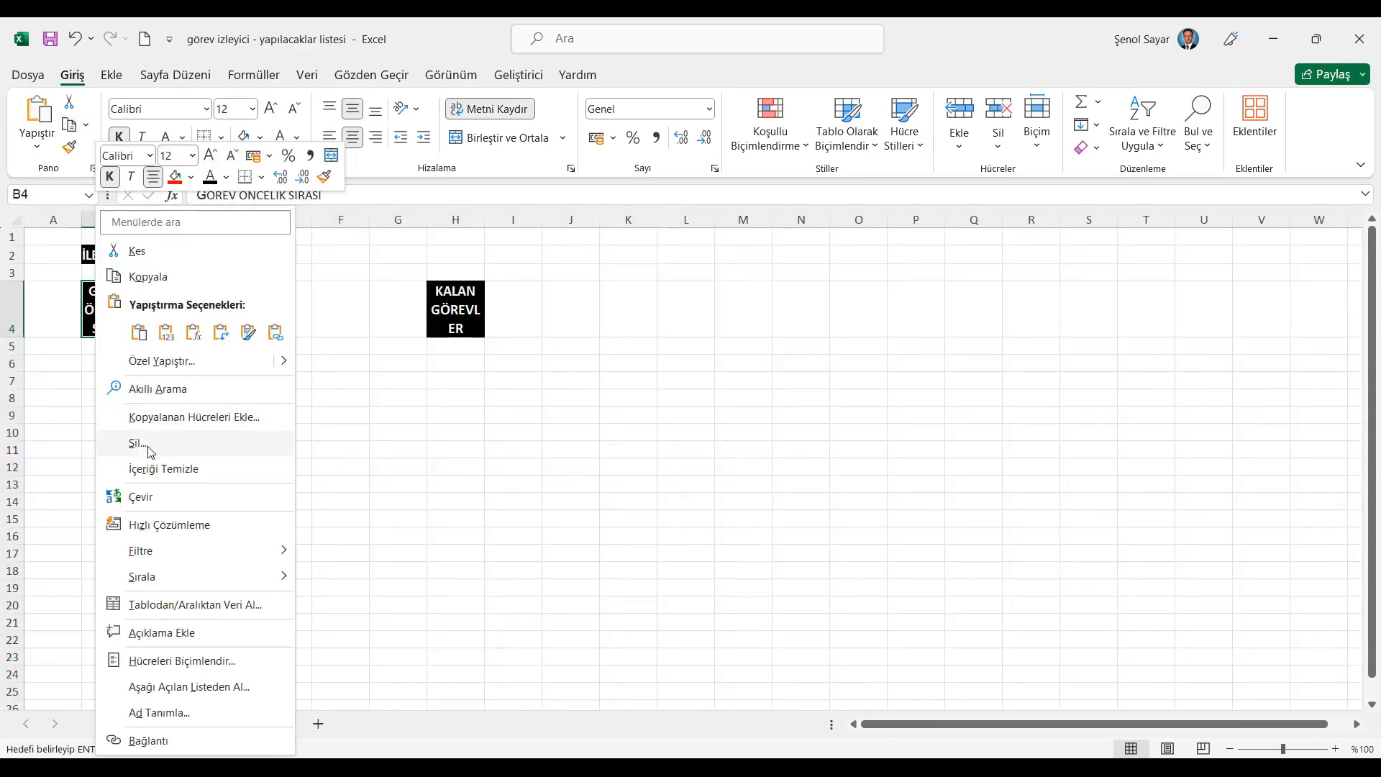
pyautogui.click(154, 361)
pyautogui.click(62, 327)
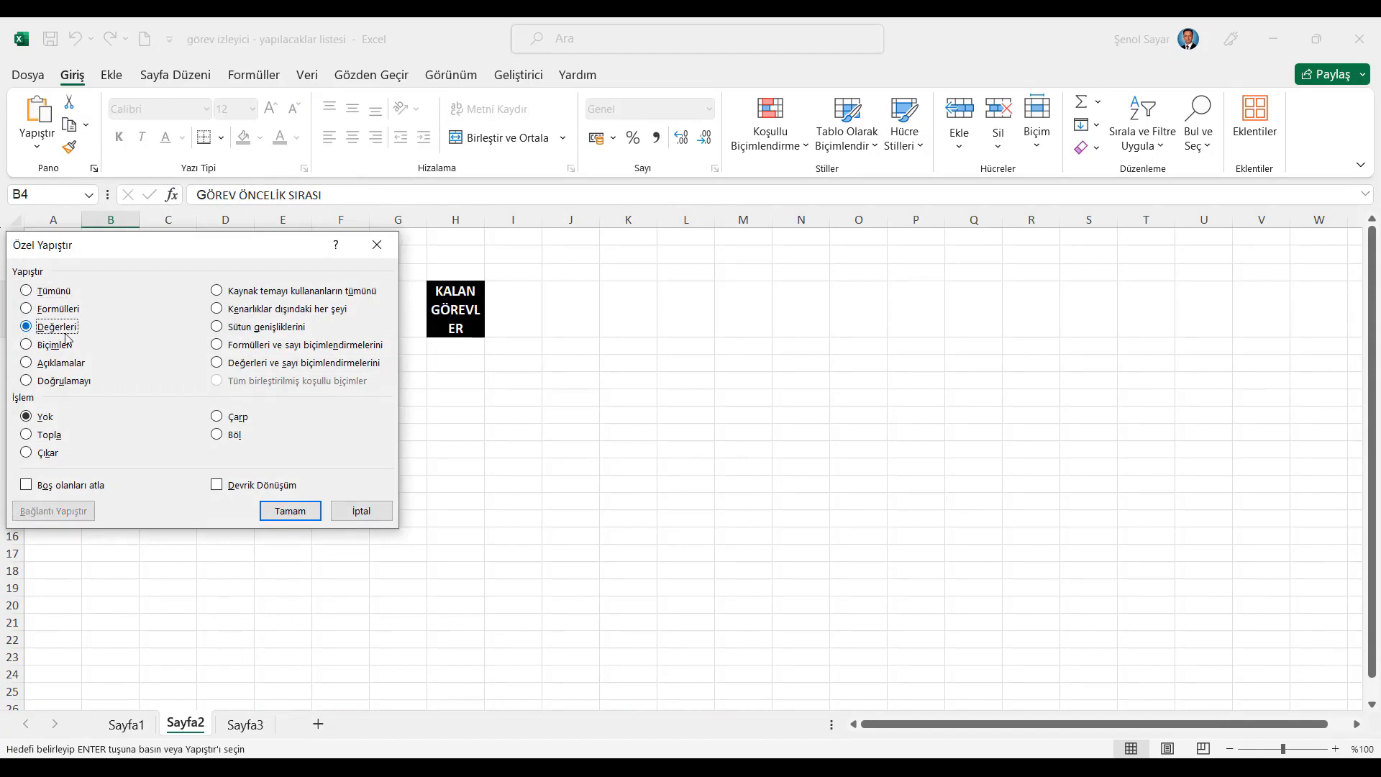
pyautogui.click(261, 510)
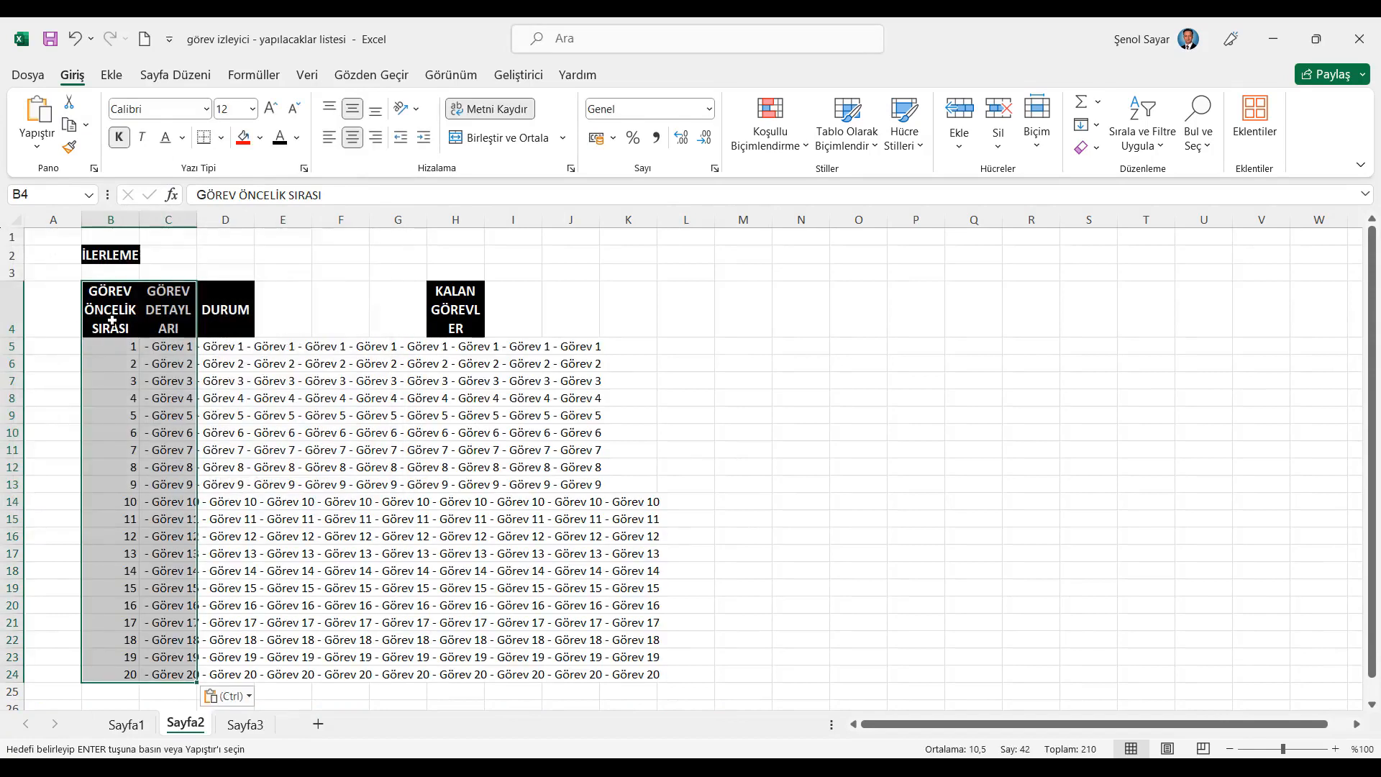
# Step: Paste only the formats of the copied priority and task detail range onto B4:C24 of Sayfa2
pyautogui.rightClick(111, 320)
pyautogui.press('Escape')
pyautogui.hotkey('ctrl', 'alt', 'v')
pyautogui.click(64, 346)
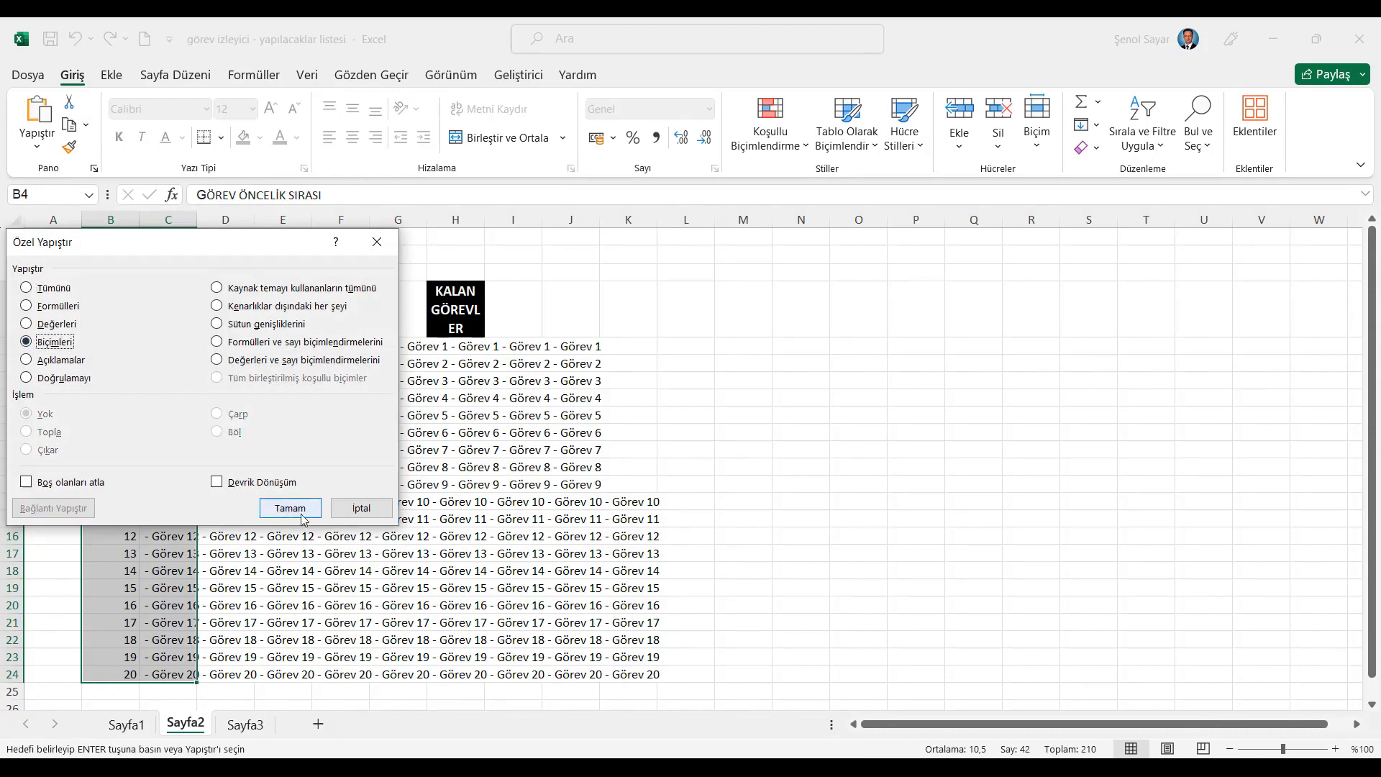
pyautogui.click(290, 508)
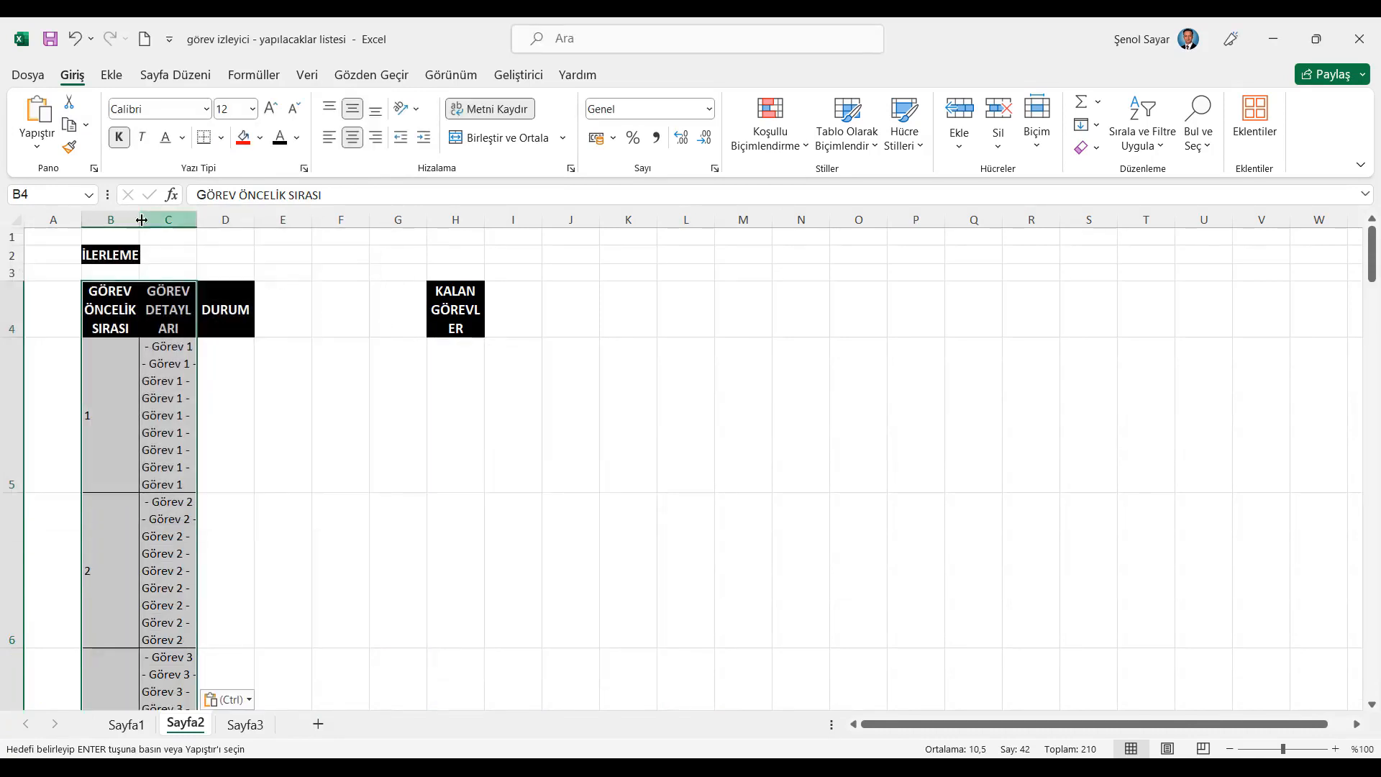
# Step: Widen the GÖREV DETAYLARI column, then autofit all row heights and column widths of the sheet
pyautogui.click(193, 219)
pyautogui.moveTo(198, 218); pyautogui.dragTo(779, 220)
pyautogui.click(15, 219)
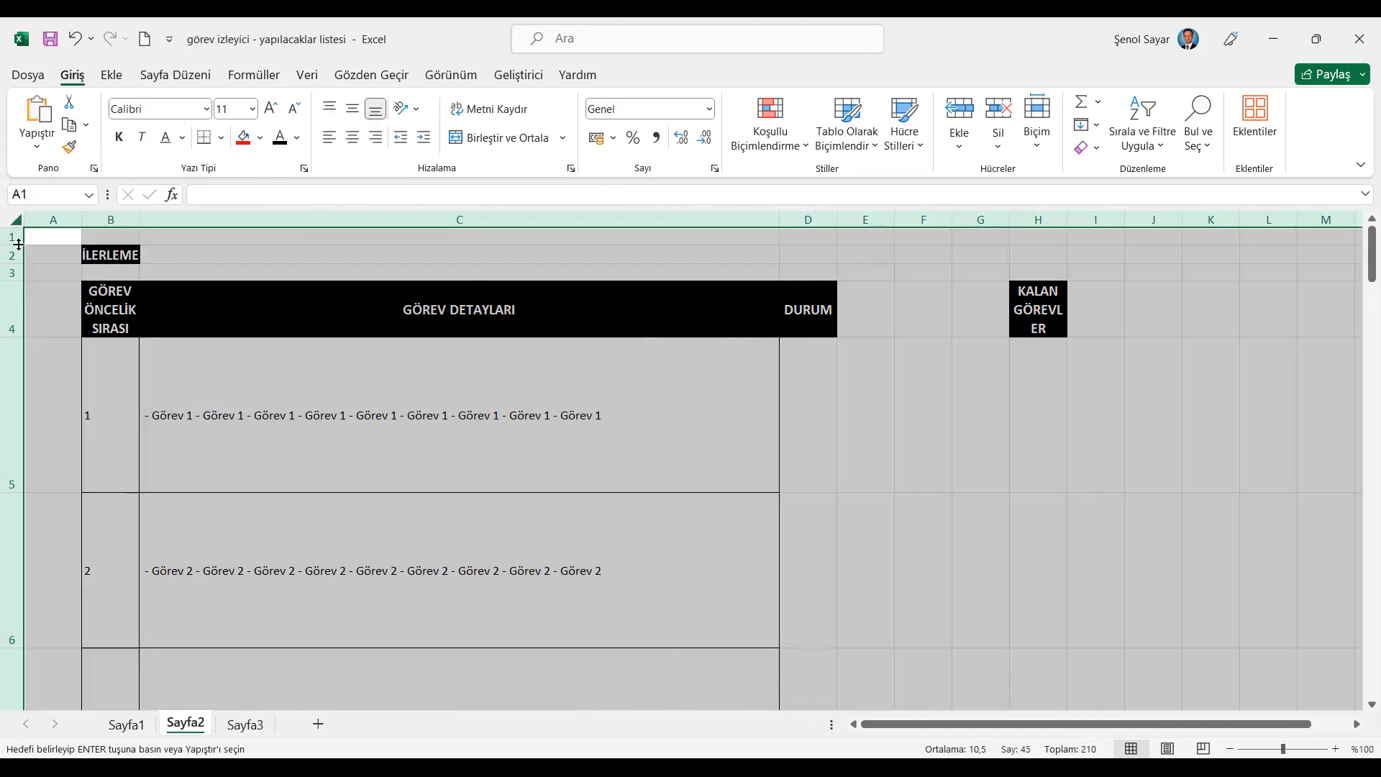
pyautogui.doubleClick(18, 244)
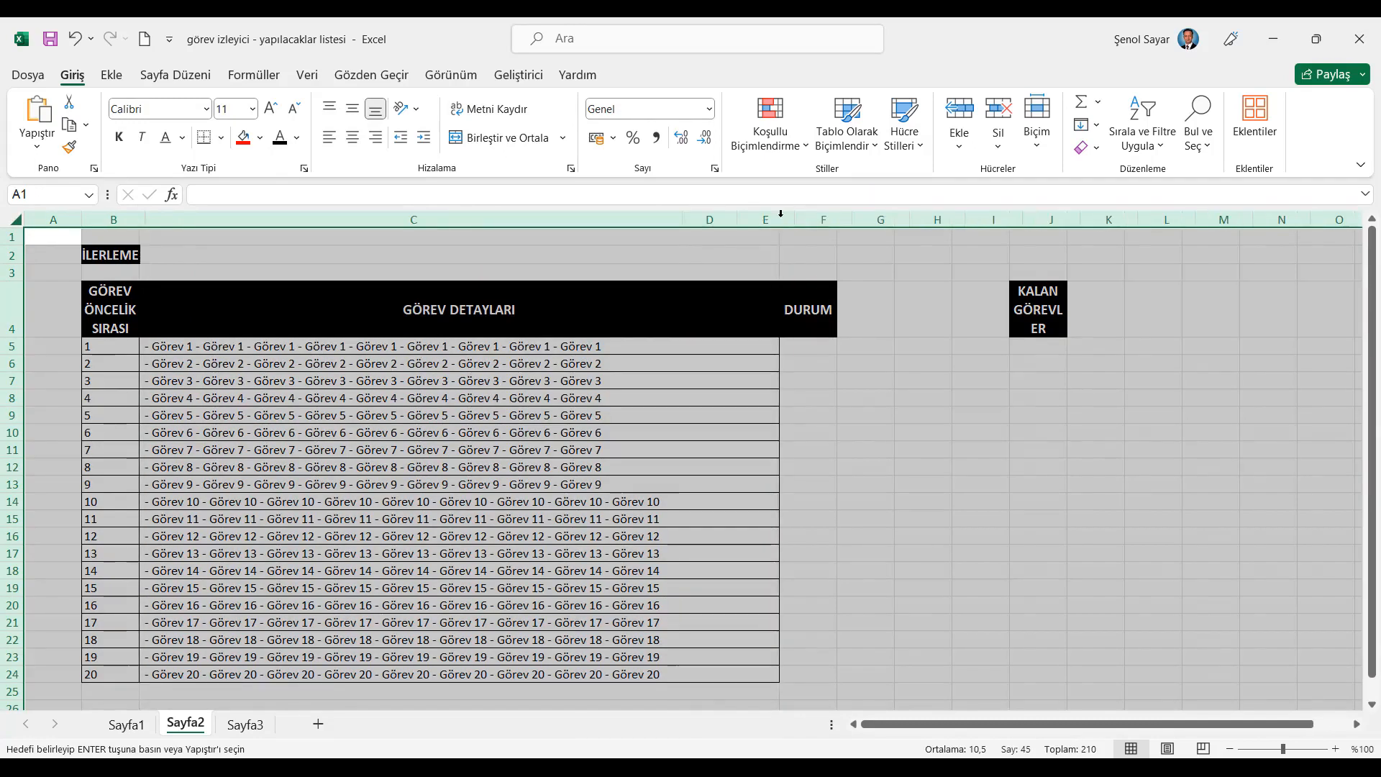
pyautogui.doubleClick(780, 219)
# Step: Apply all borders to D4:D24 and H4:H24, and widen column H so KALAN GÖREVLER fits on one line
pyautogui.click(697, 309)
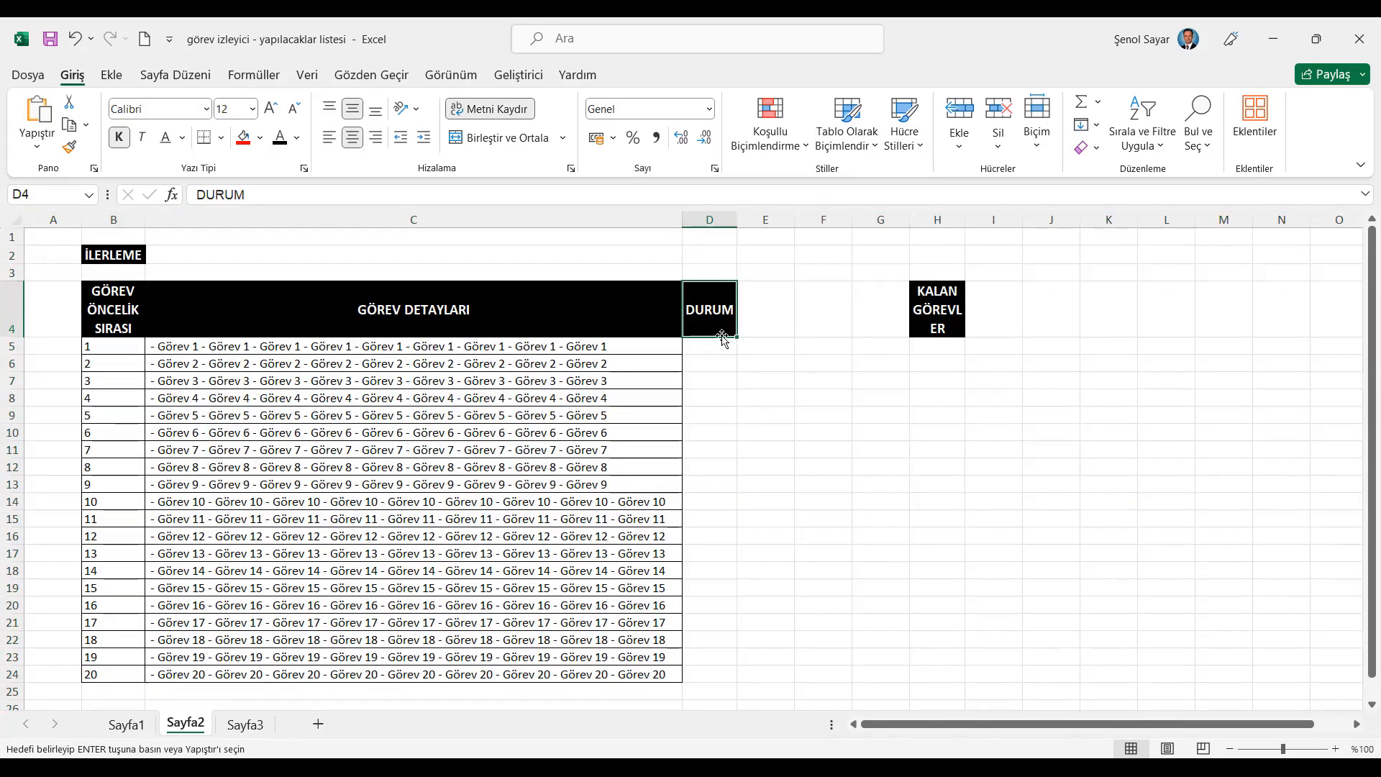
pyautogui.moveTo(717, 321); pyautogui.dragTo(721, 672)
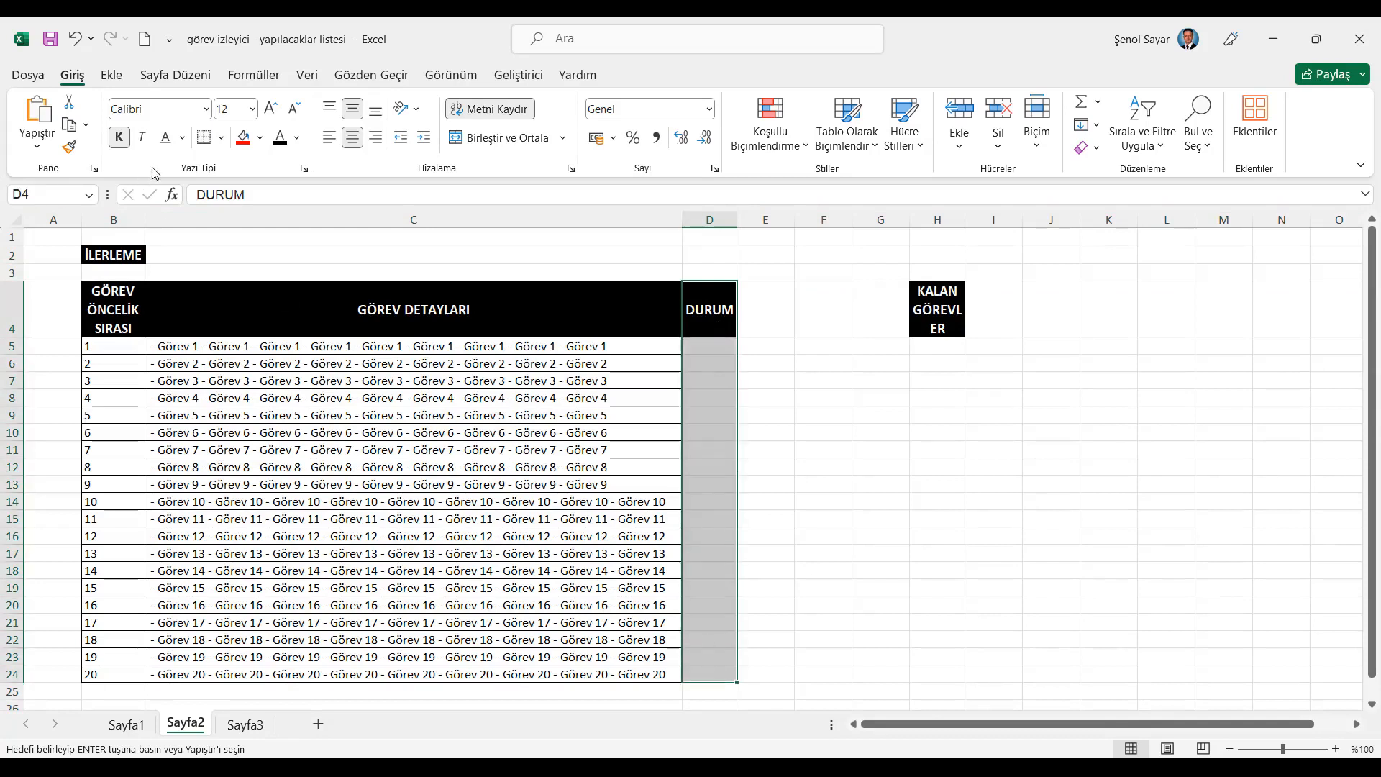
pyautogui.click(221, 137)
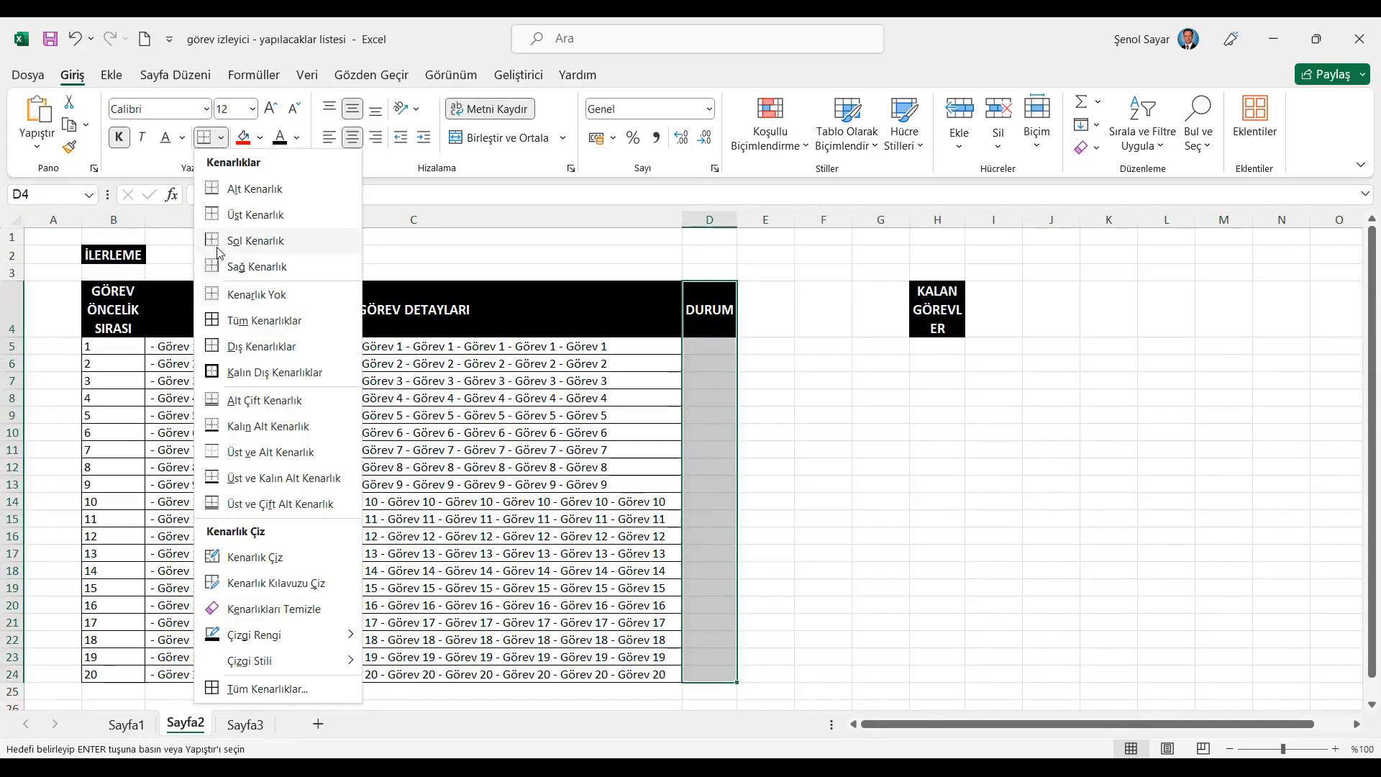
pyautogui.click(238, 320)
pyautogui.moveTo(928, 317); pyautogui.dragTo(921, 671)
pyautogui.click(203, 138)
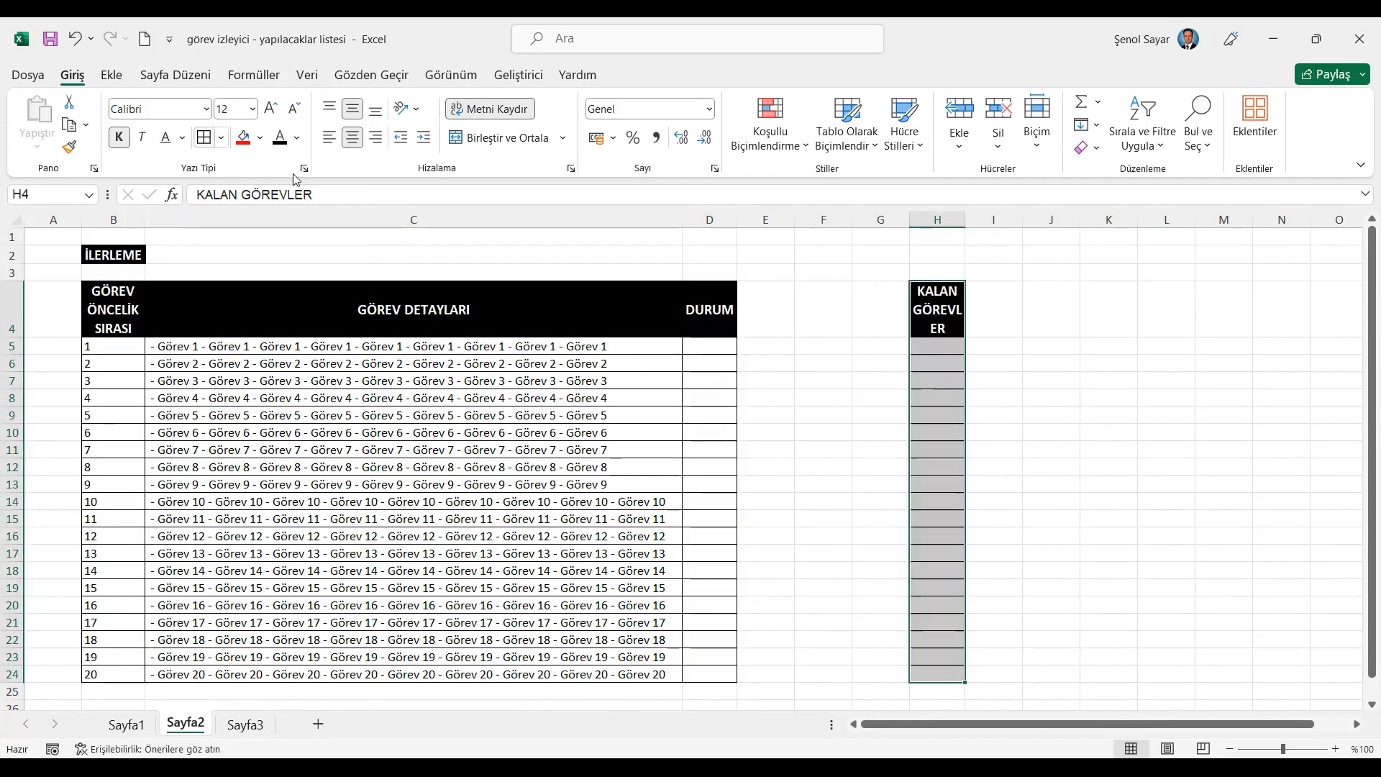
pyautogui.click(939, 219)
pyautogui.moveTo(970, 219); pyautogui.dragTo(1234, 220)
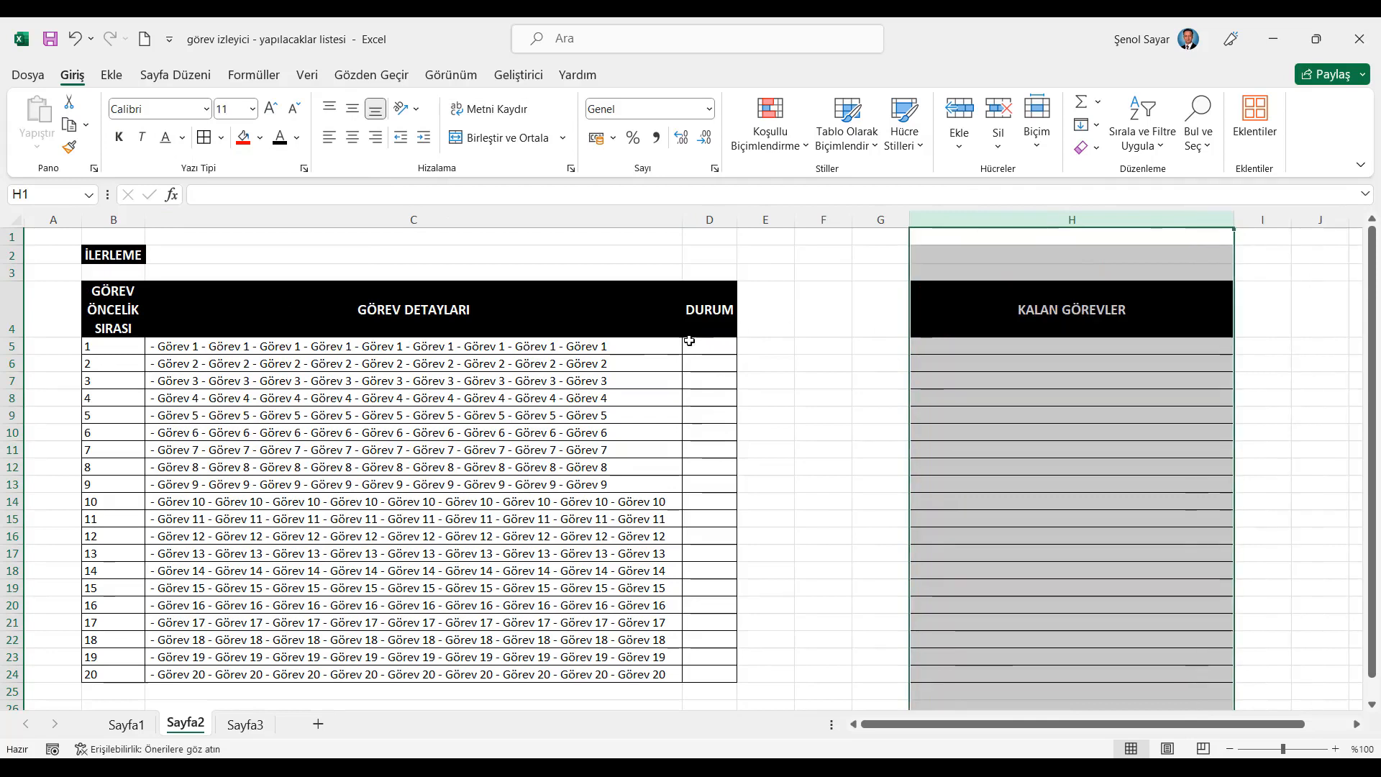
# Step: Examine the available form controls and the ribbon customization setting that enables Geliştirici, leaving the options unchanged
pyautogui.click(715, 347)
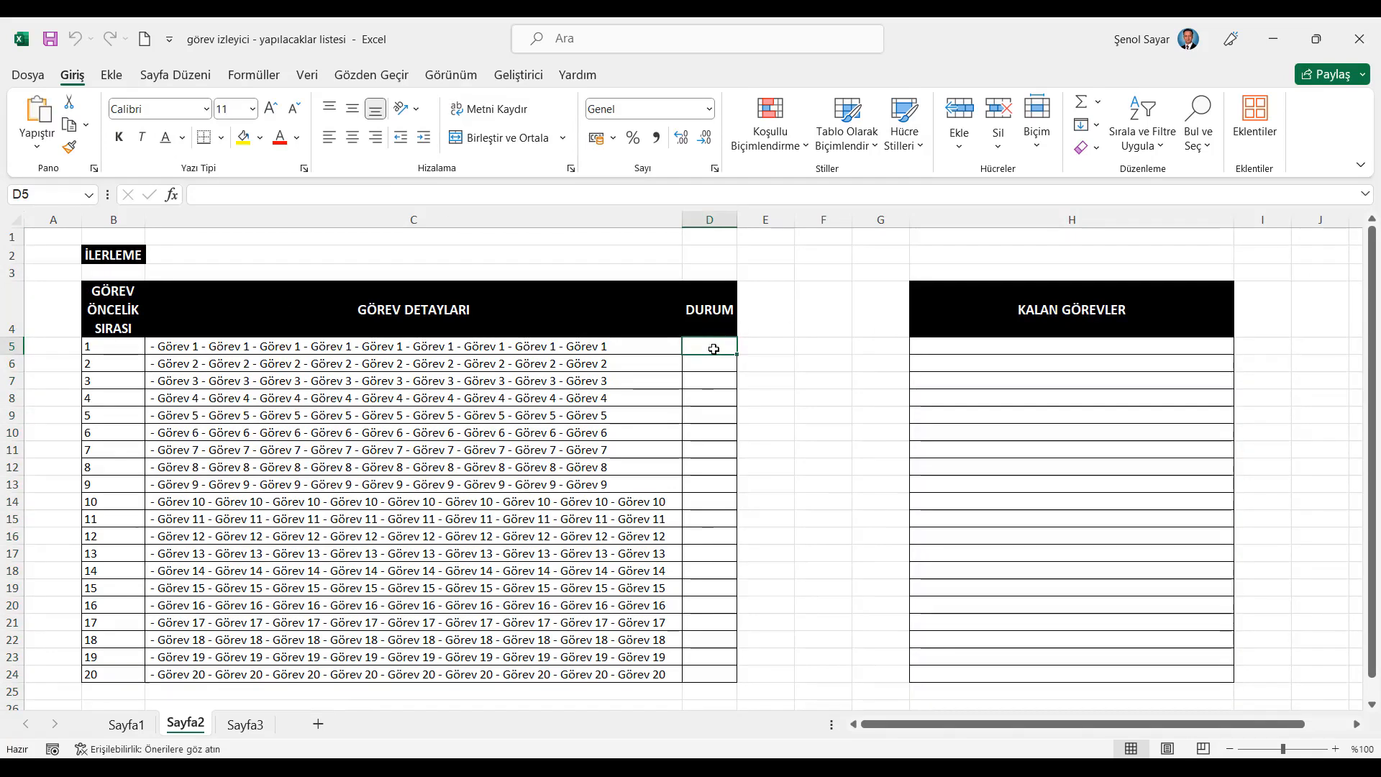
pyautogui.click(508, 81)
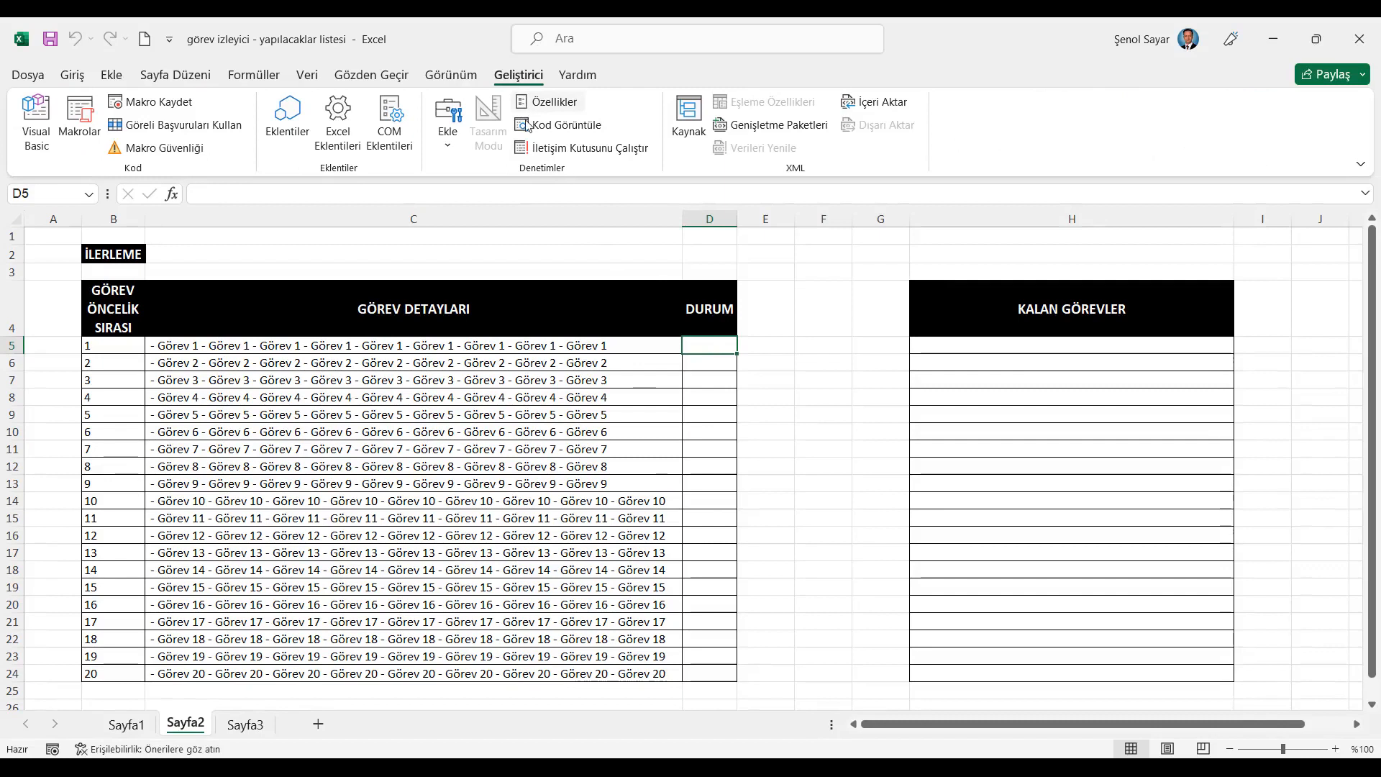
pyautogui.click(447, 122)
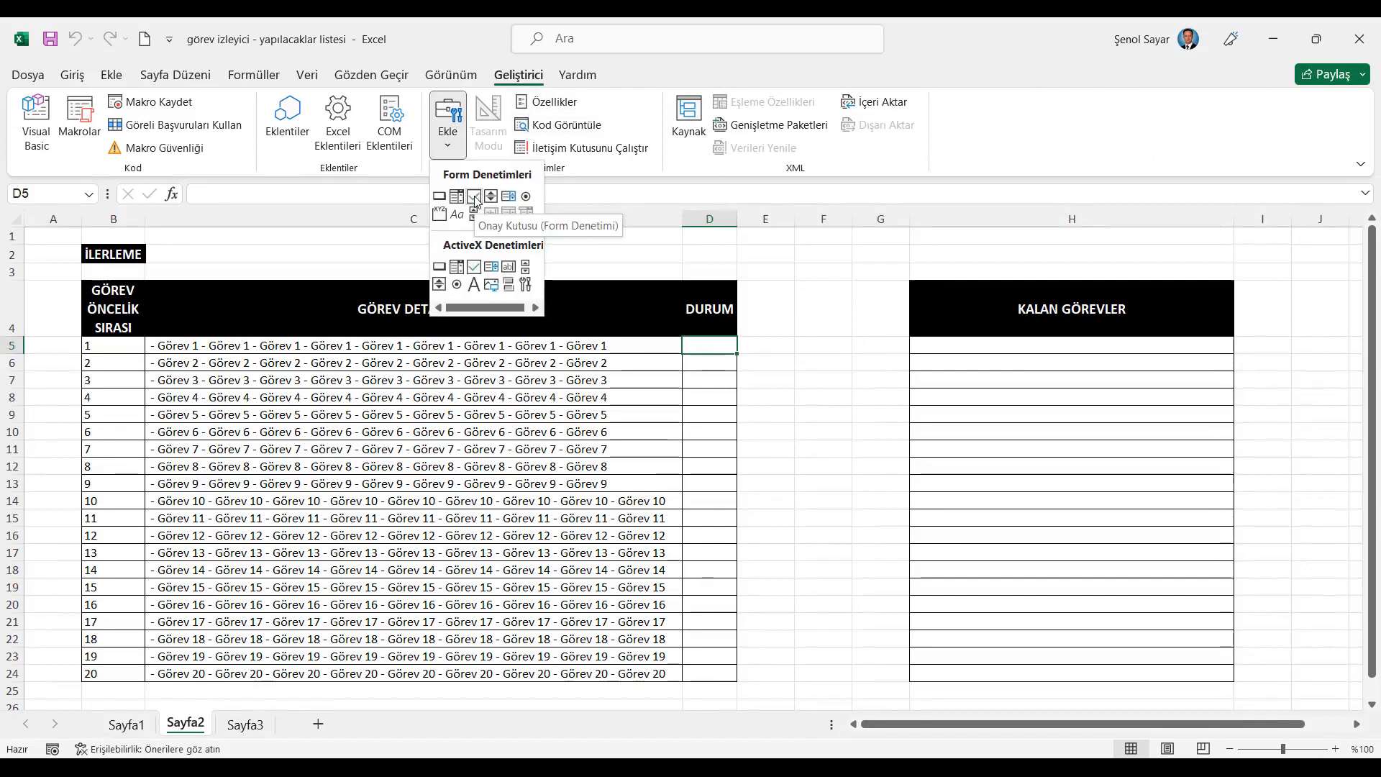
pyautogui.click(11, 73)
pyautogui.click(72, 723)
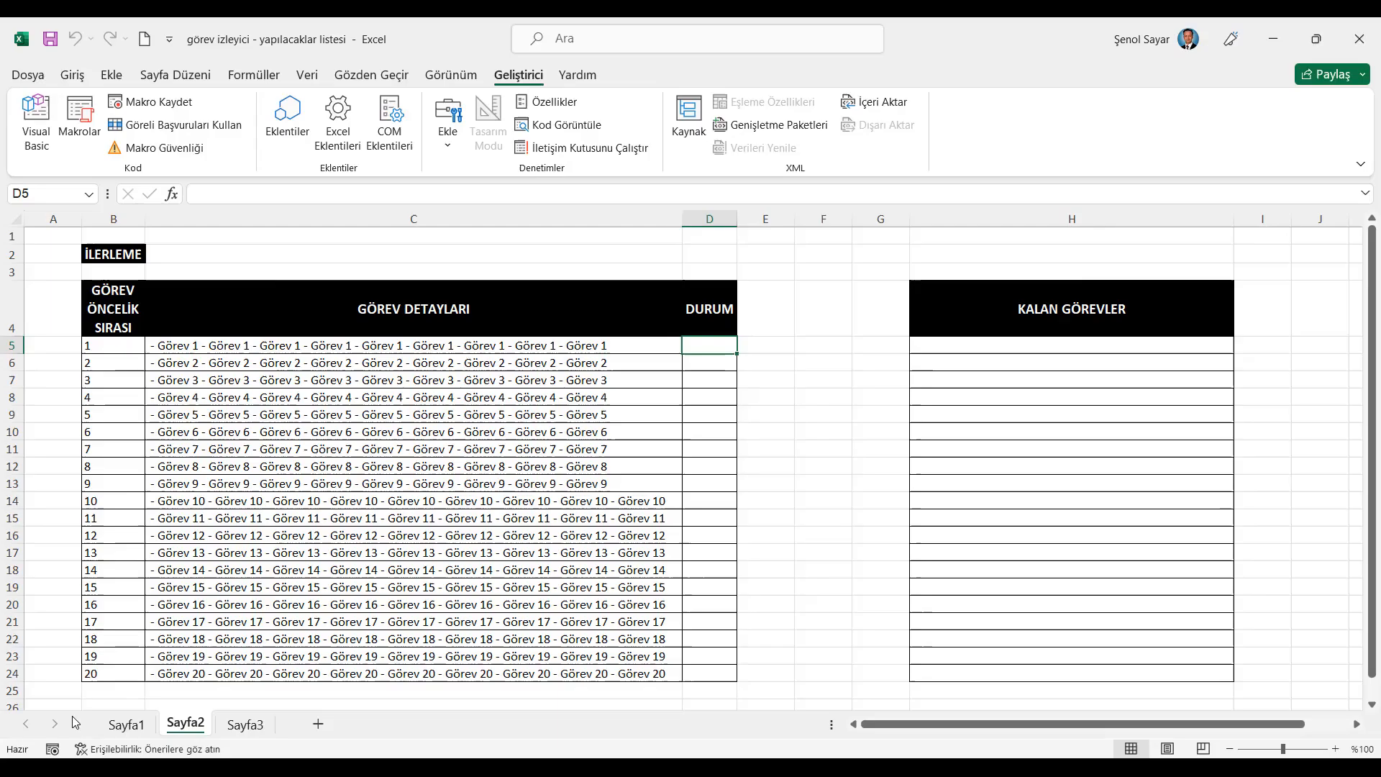
pyautogui.click(354, 330)
pyautogui.doubleClick(822, 416)
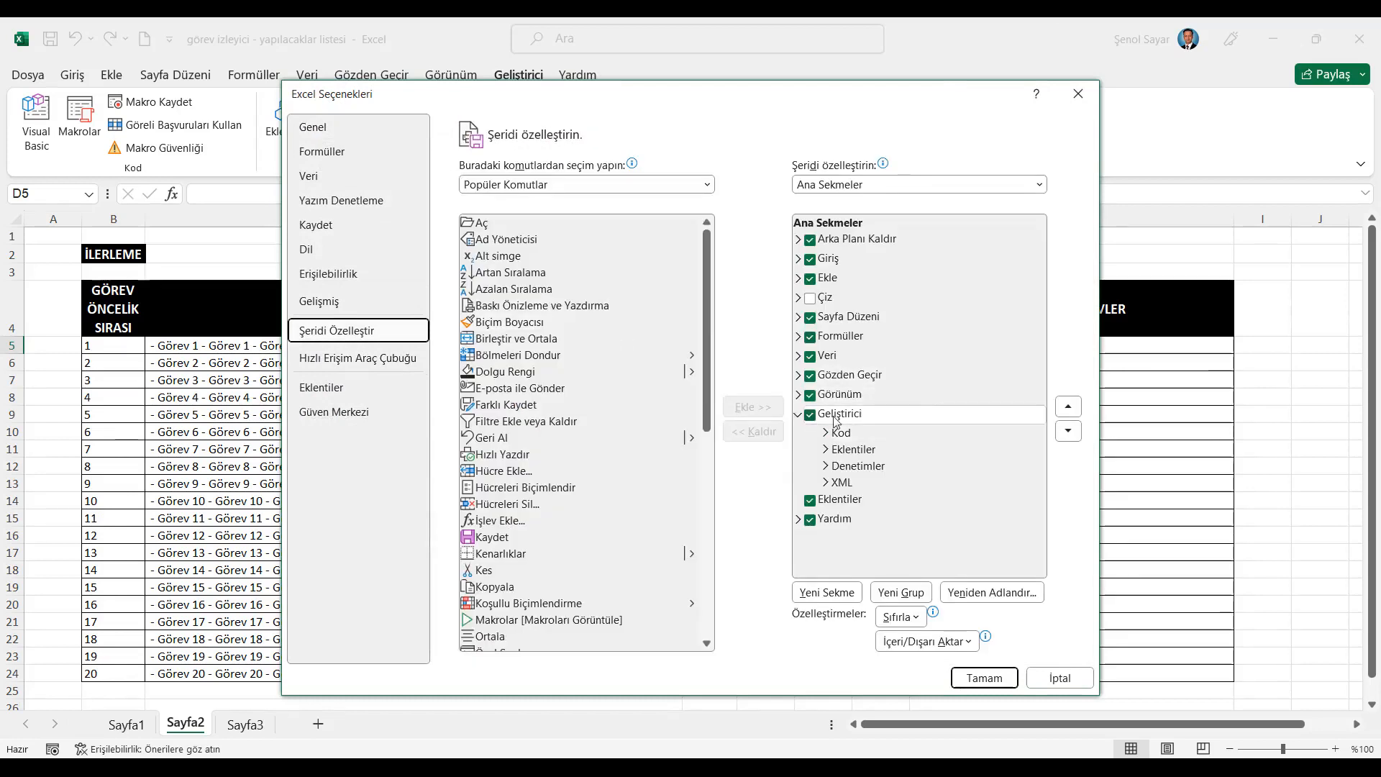
pyautogui.click(810, 415)
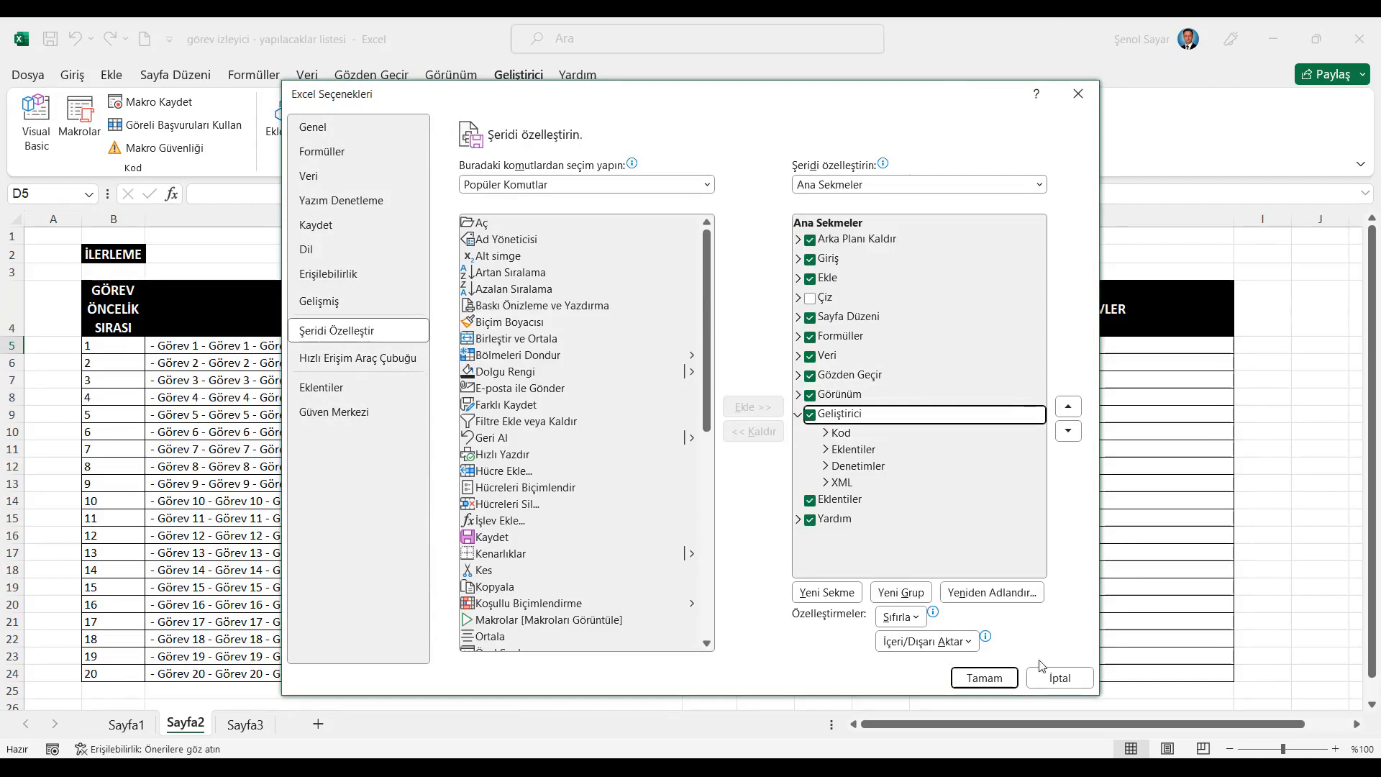
pyautogui.click(1063, 679)
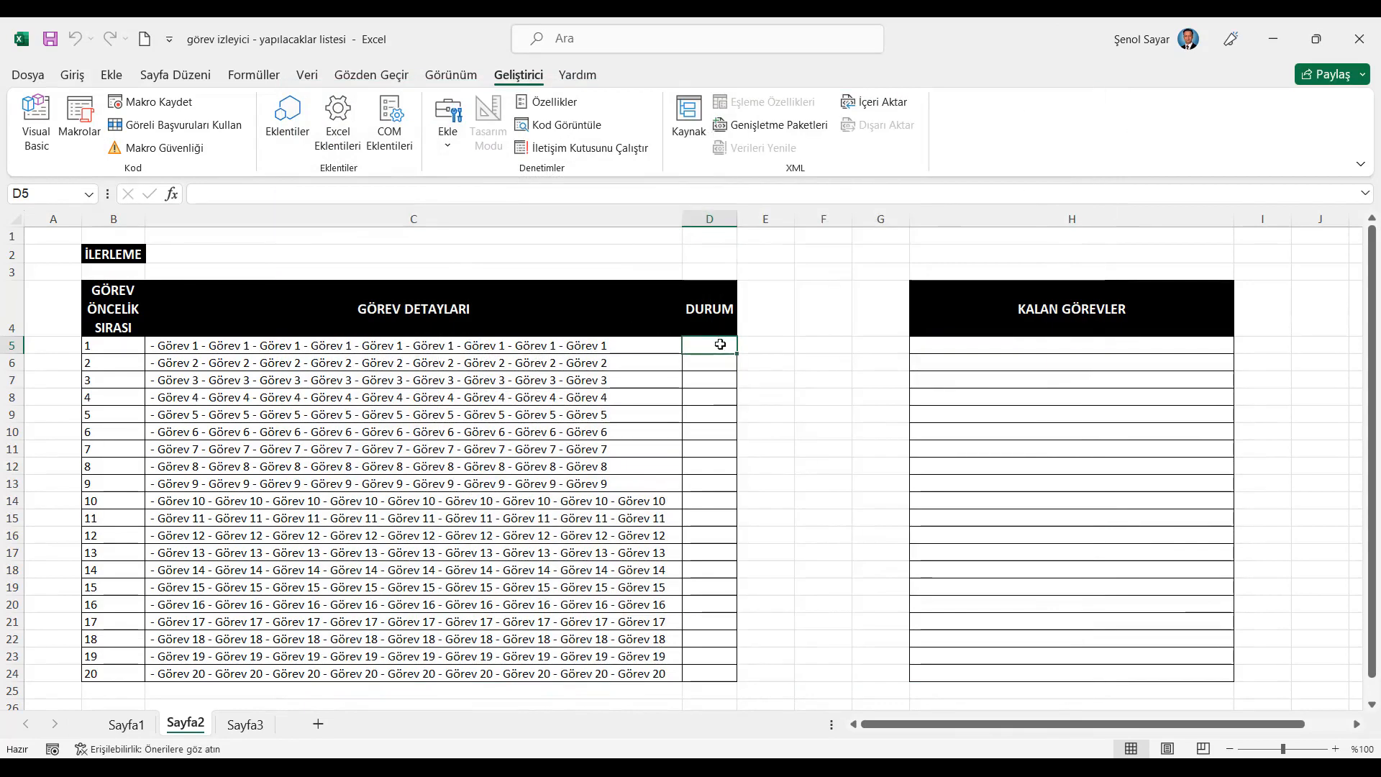
# Step: Insert a check box form control in cell D5 and align it with the cell's upper-left corner
pyautogui.click(446, 141)
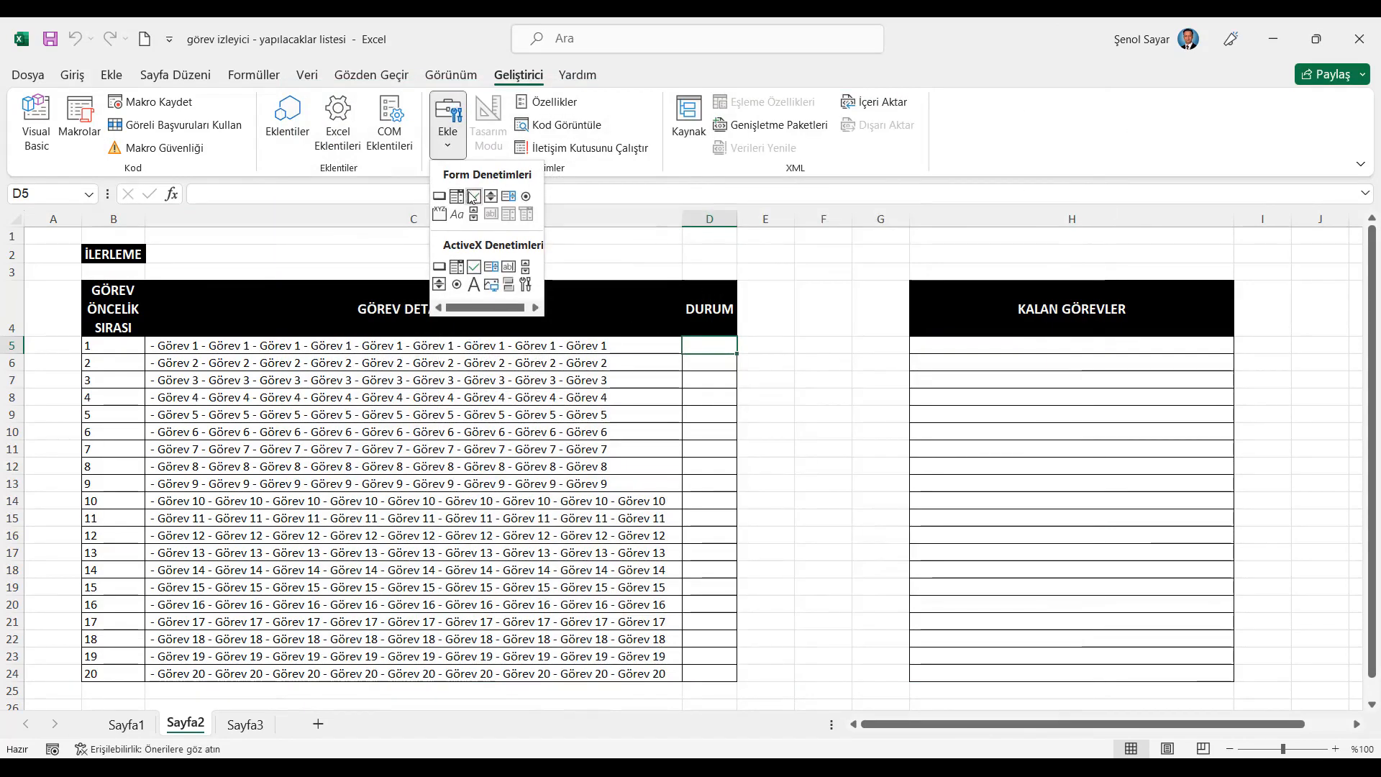
pyautogui.click(474, 196)
pyautogui.click(692, 343)
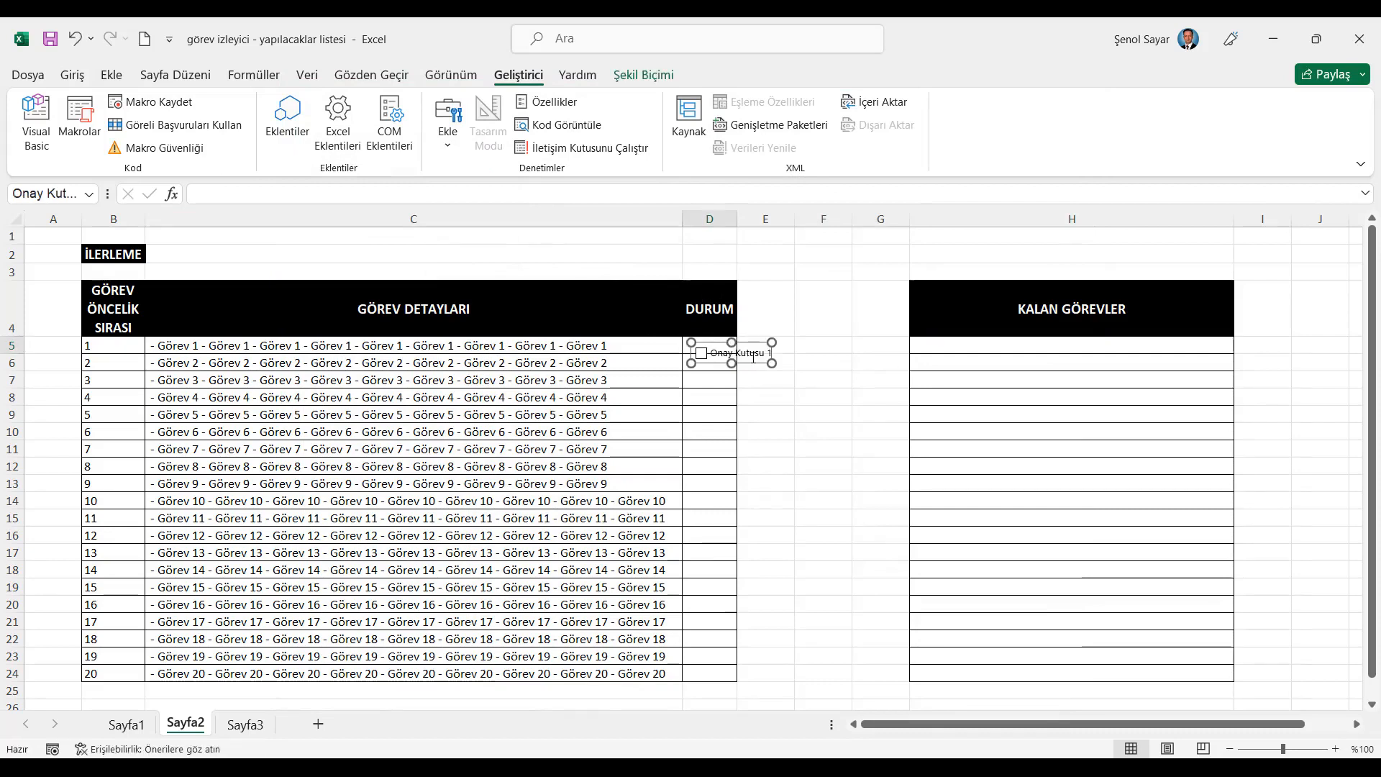
pyautogui.moveTo(761, 344); pyautogui.dragTo(750, 336)
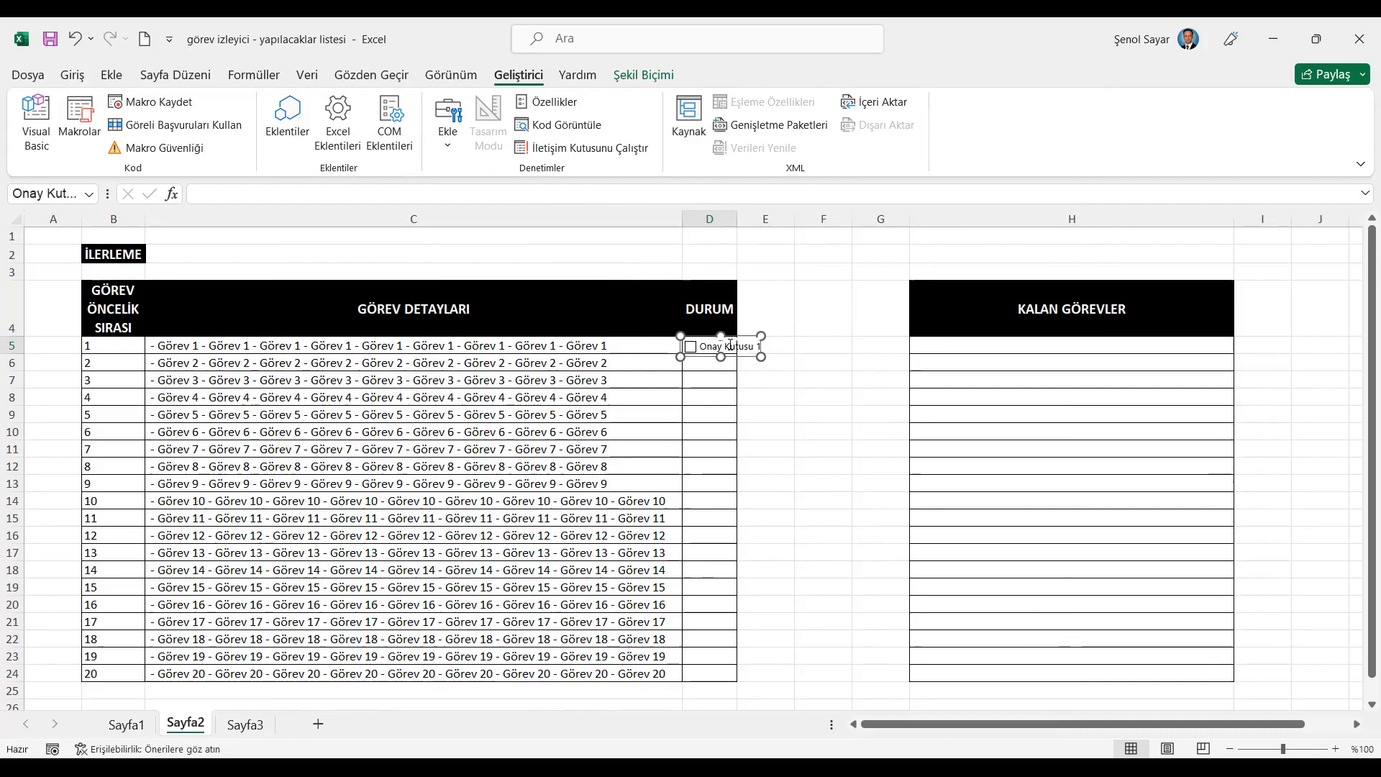
# Step: Shorten the D5 check box caption to Onay and resize the control to fit inside the cell
pyautogui.click(724, 346)
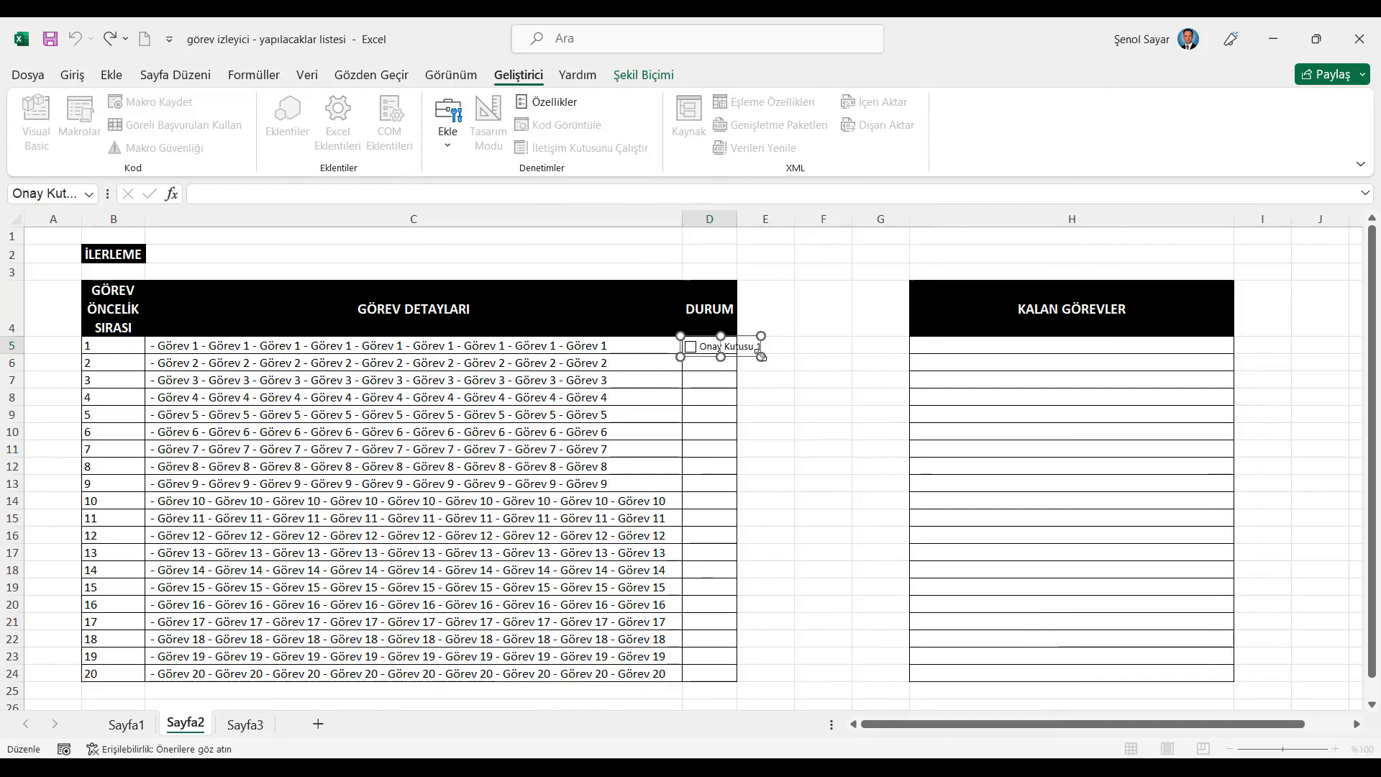
pyautogui.press('Delete')
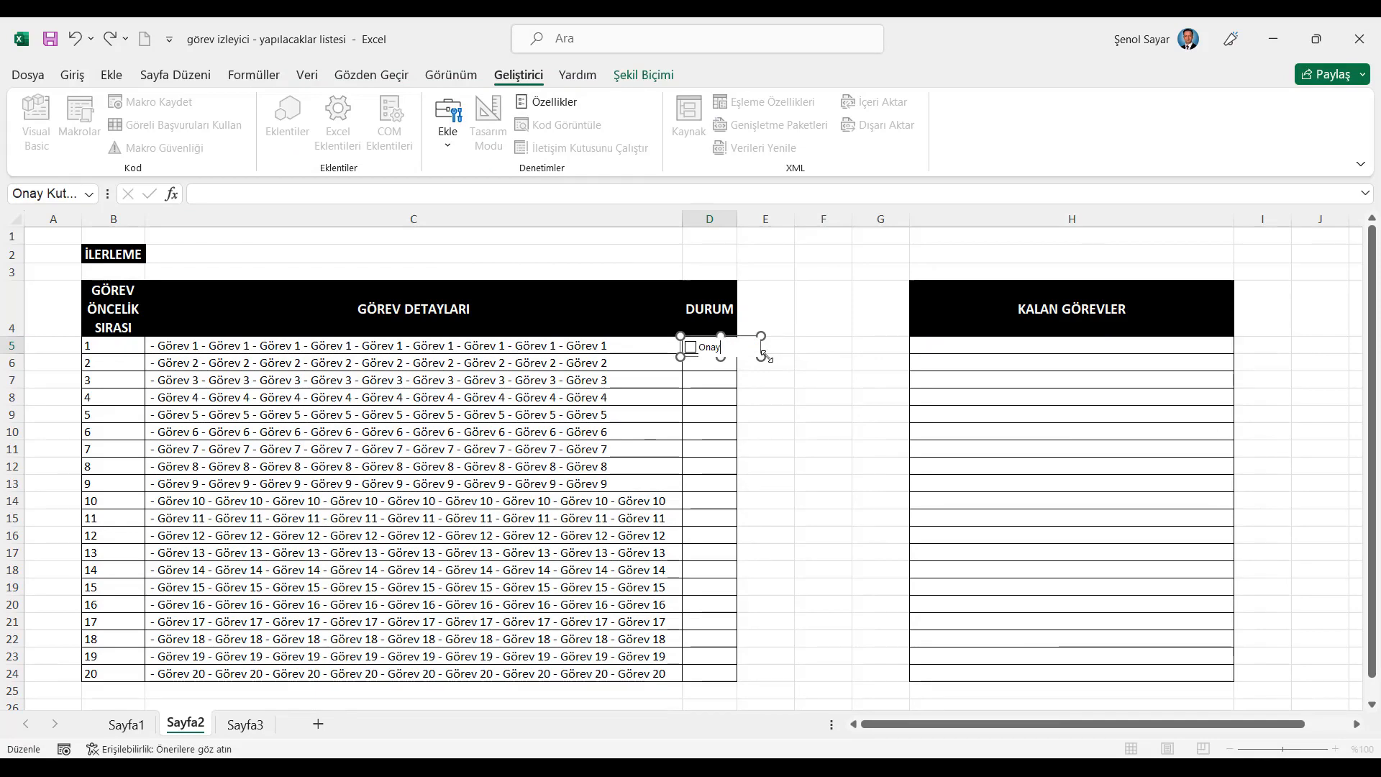
pyautogui.moveTo(761, 357); pyautogui.dragTo(735, 353)
pyautogui.click(777, 362)
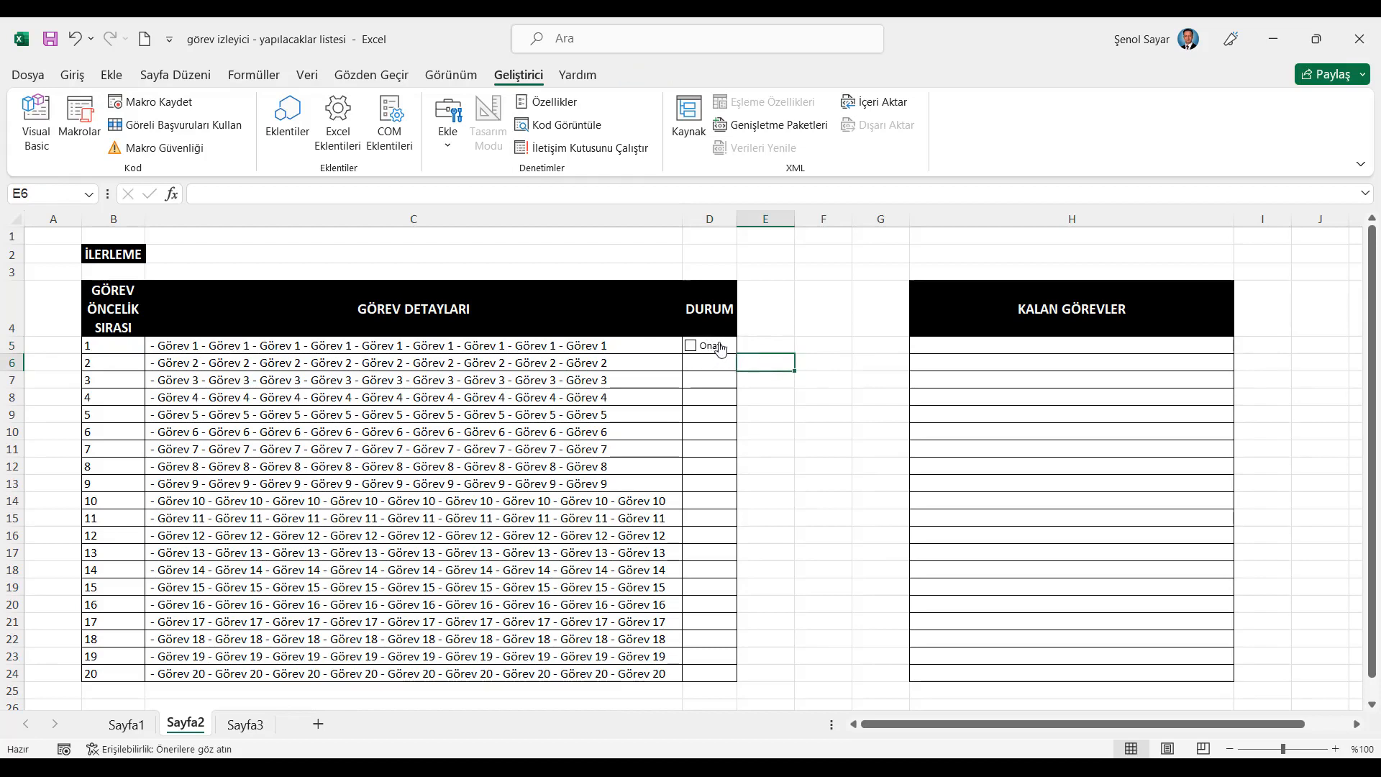
pyautogui.rightClick(721, 349)
pyautogui.press('Escape')
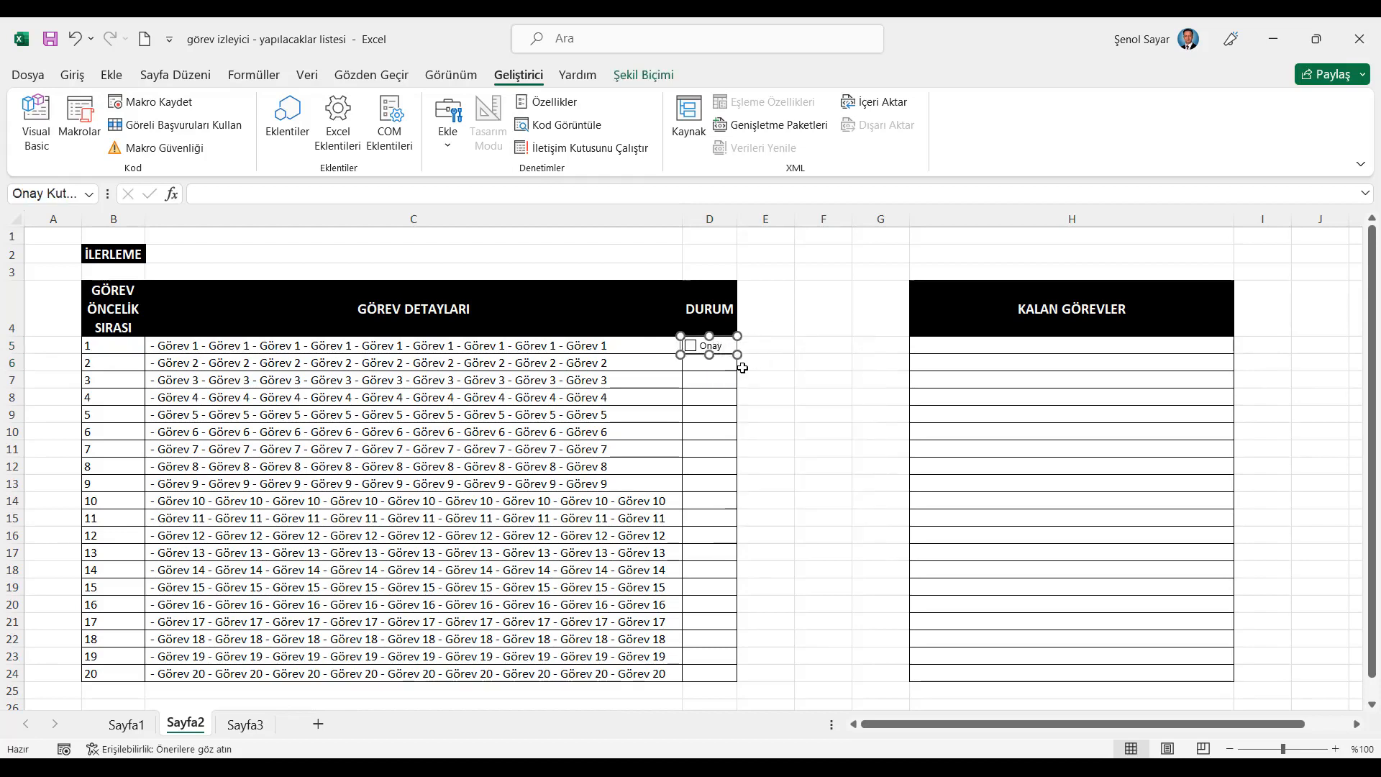
# Step: Fill the check box in D5 down through D24 so every task has one
pyautogui.click(773, 345)
pyautogui.press('Left')
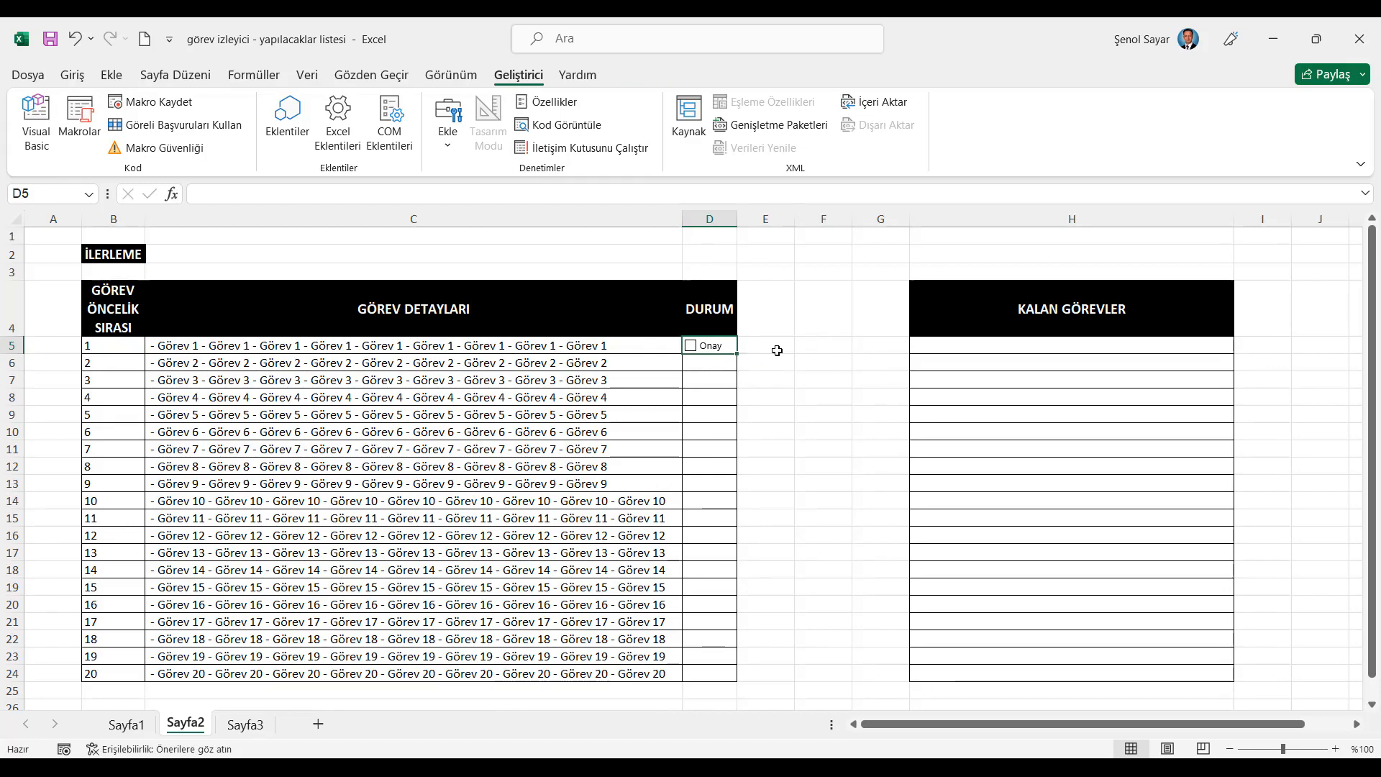
pyautogui.hotkey('shift', 'Down')
pyautogui.hotkey('shift', 'Down')
pyautogui.hotkey('shift', 'Down')
pyautogui.hotkey('shift', 'Down')
pyautogui.hotkey('shift', 'Down')
pyautogui.hotkey('shift', 'Down')
pyautogui.hotkey('shift', 'Down')
pyautogui.hotkey('shift', 'Down')
pyautogui.hotkey('shift', 'Down')
pyautogui.hotkey('shift', 'Down')
pyautogui.hotkey('shift', 'Down')
pyautogui.hotkey('shift', 'Down')
pyautogui.hotkey('shift', 'Down')
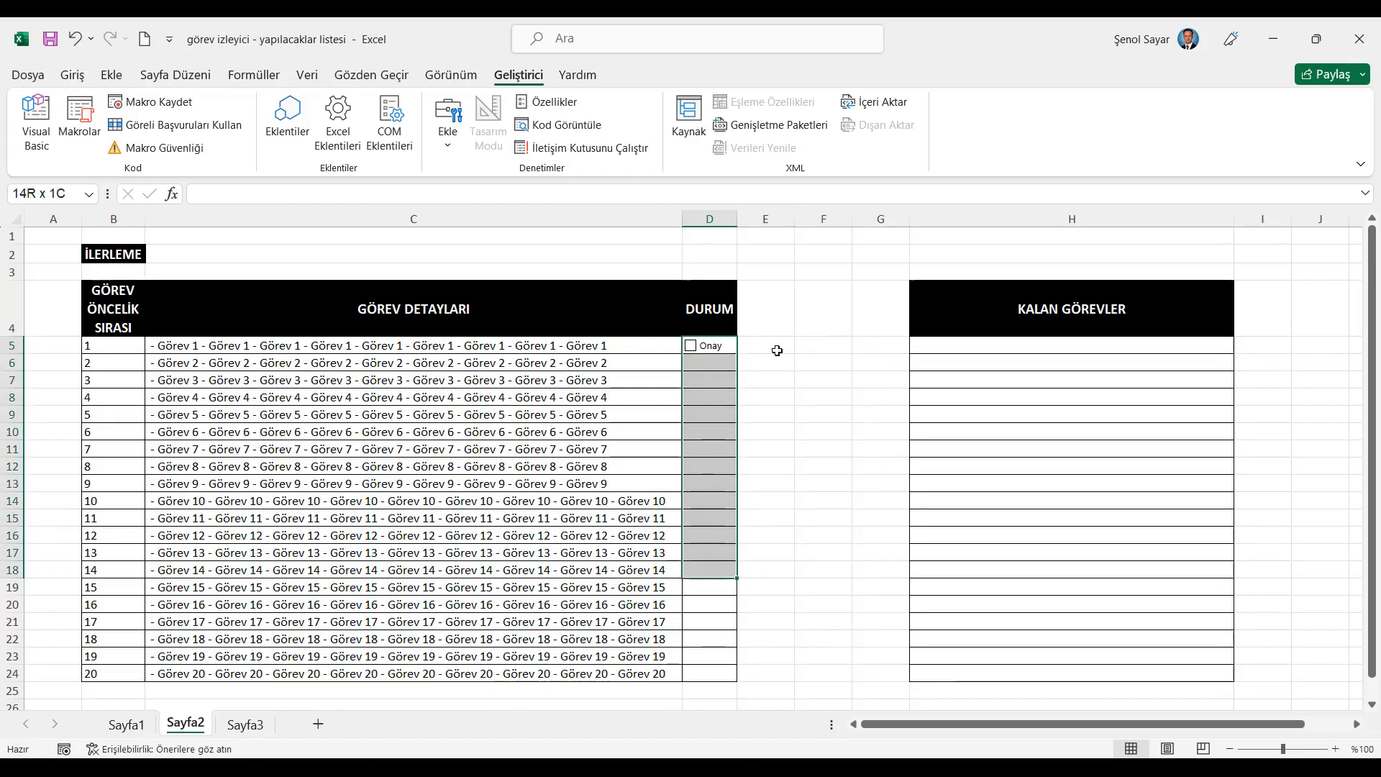
pyautogui.hotkey('shift', 'Down')
pyautogui.hotkey('shift', 'Down')
pyautogui.hotkey('shift', 'Down')
pyautogui.hotkey('shift', 'Down')
pyautogui.hotkey('shift', 'Down')
pyautogui.hotkey('shift', 'Down')
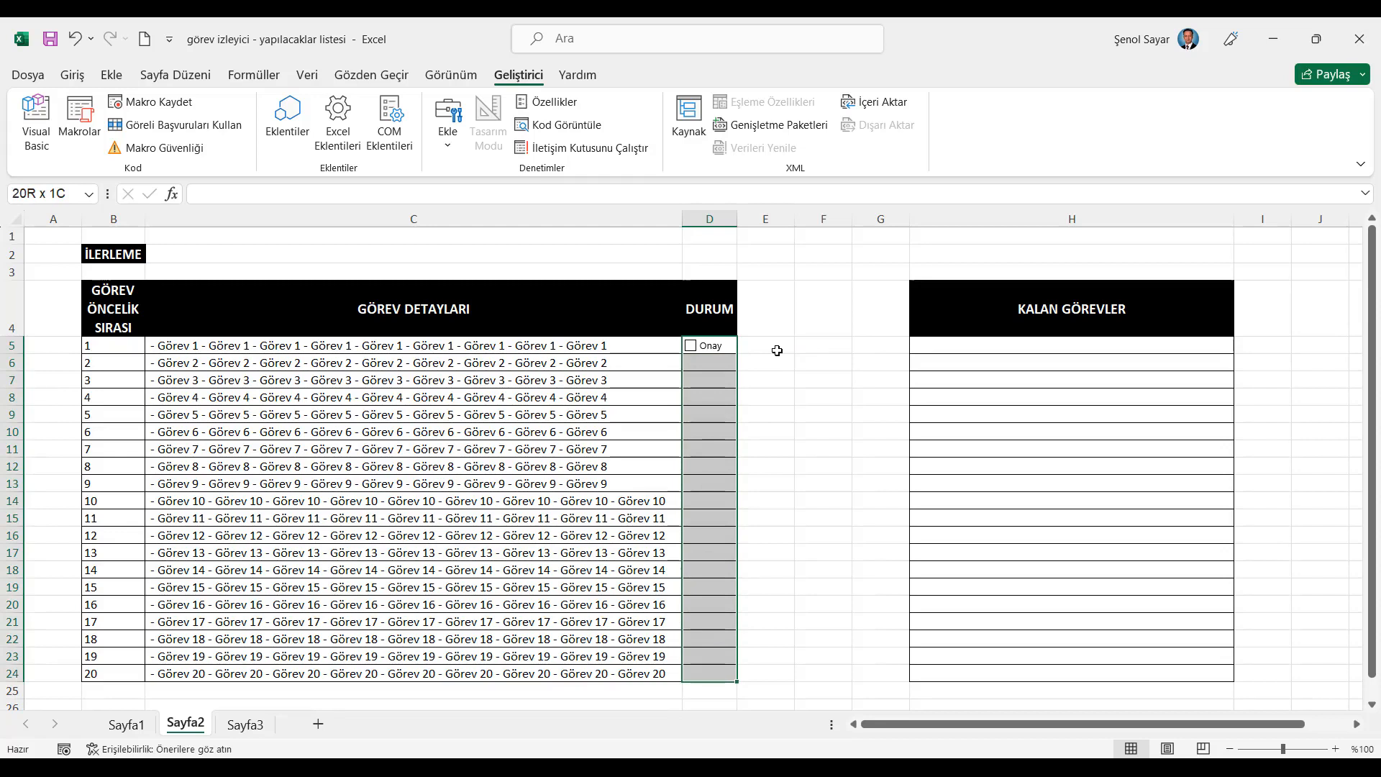
pyautogui.hotkey('ctrl', 'd')
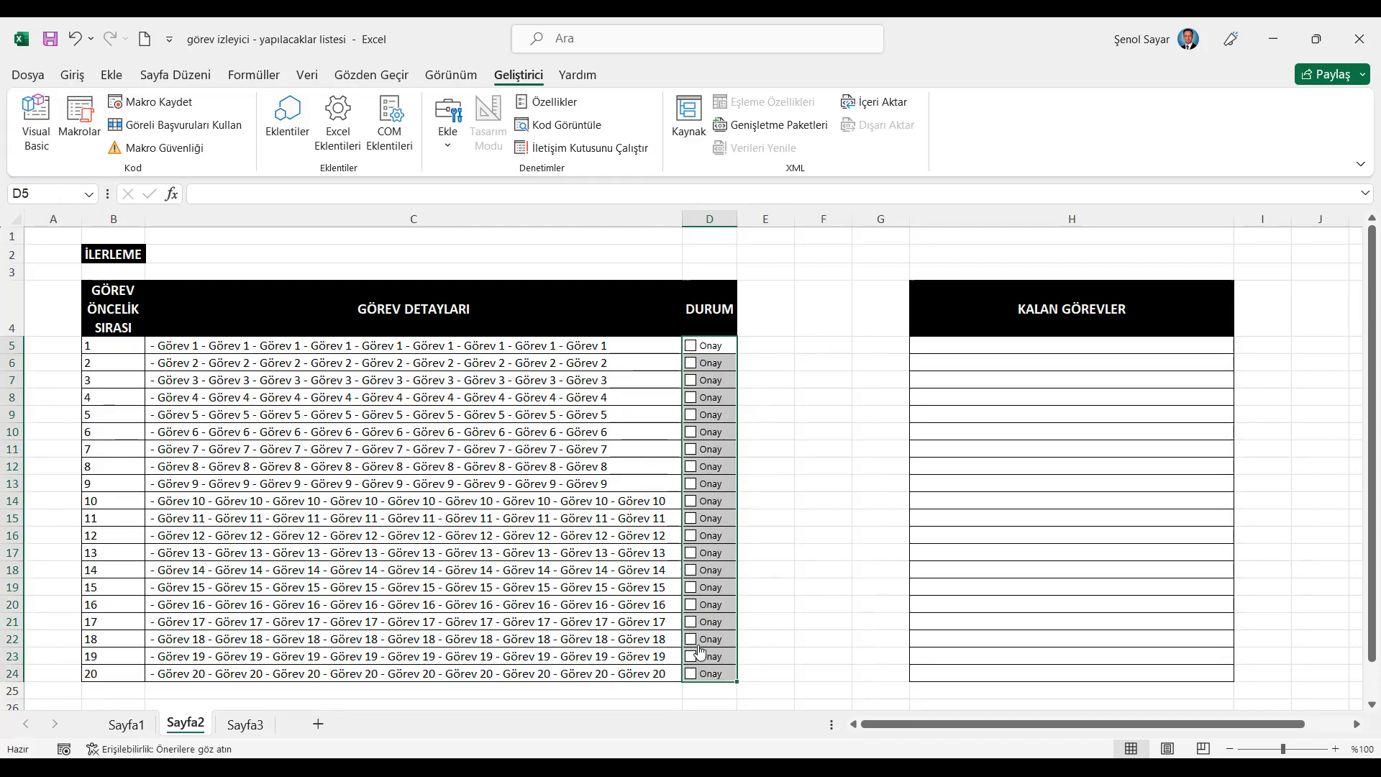
# Step: Link the check box in D5 to cell $E$5 in its control format settings
pyautogui.click(780, 345)
pyautogui.rightClick(726, 351)
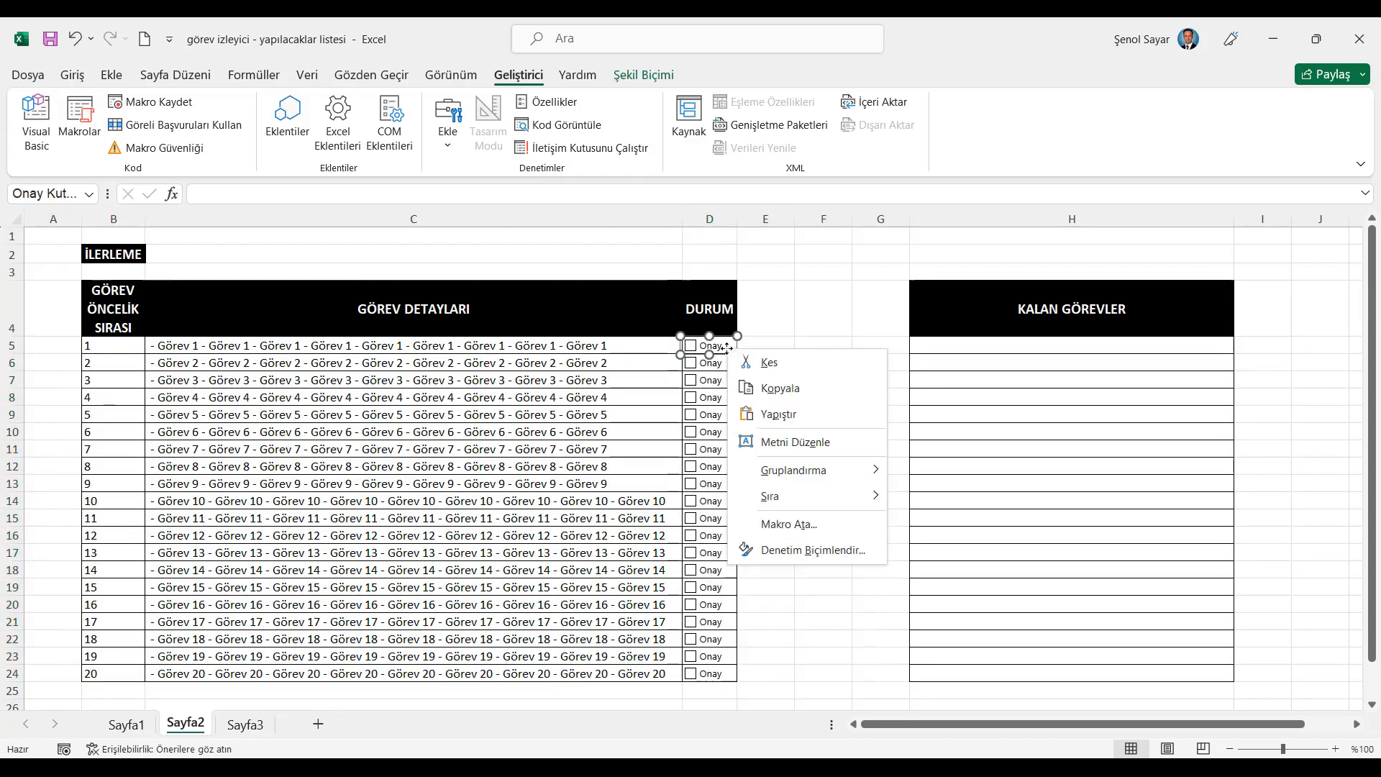
pyautogui.click(790, 551)
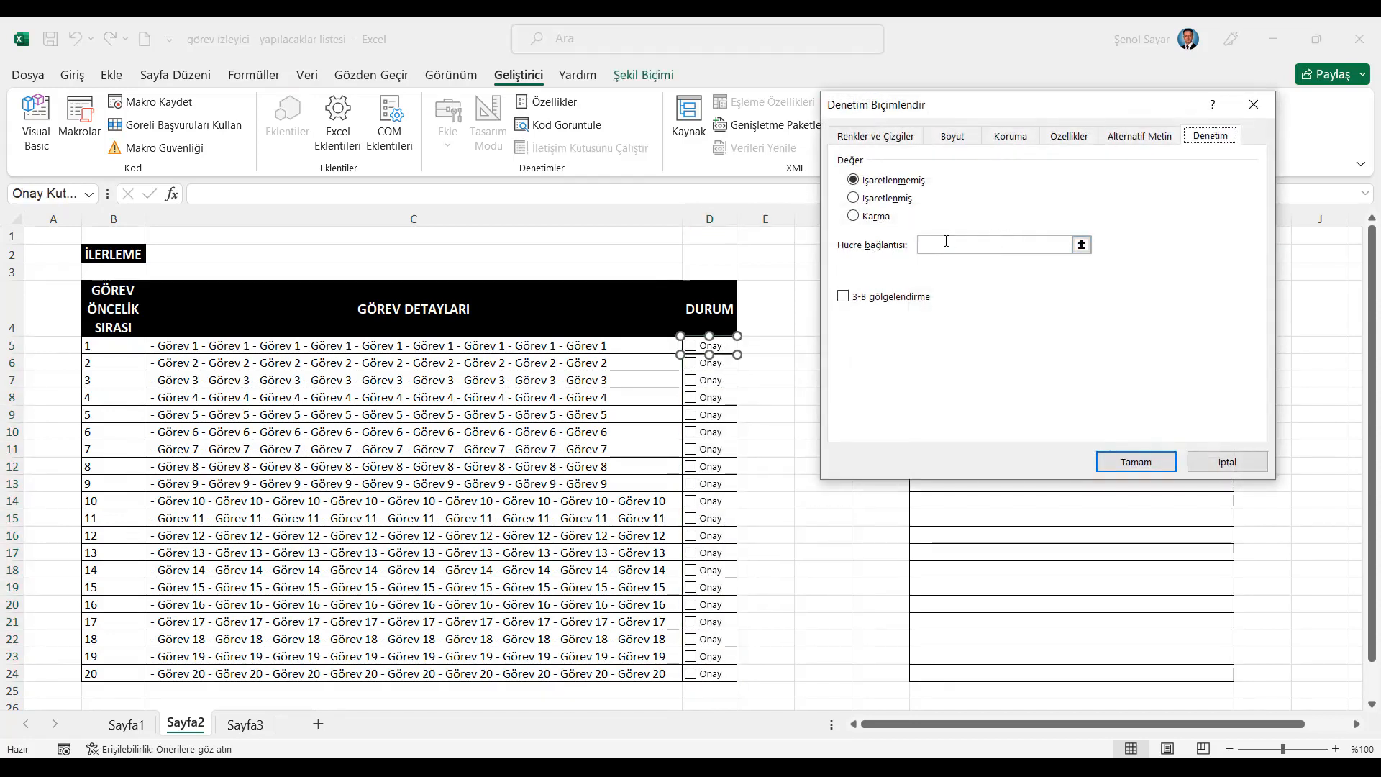
pyautogui.click(945, 241)
pyautogui.click(772, 347)
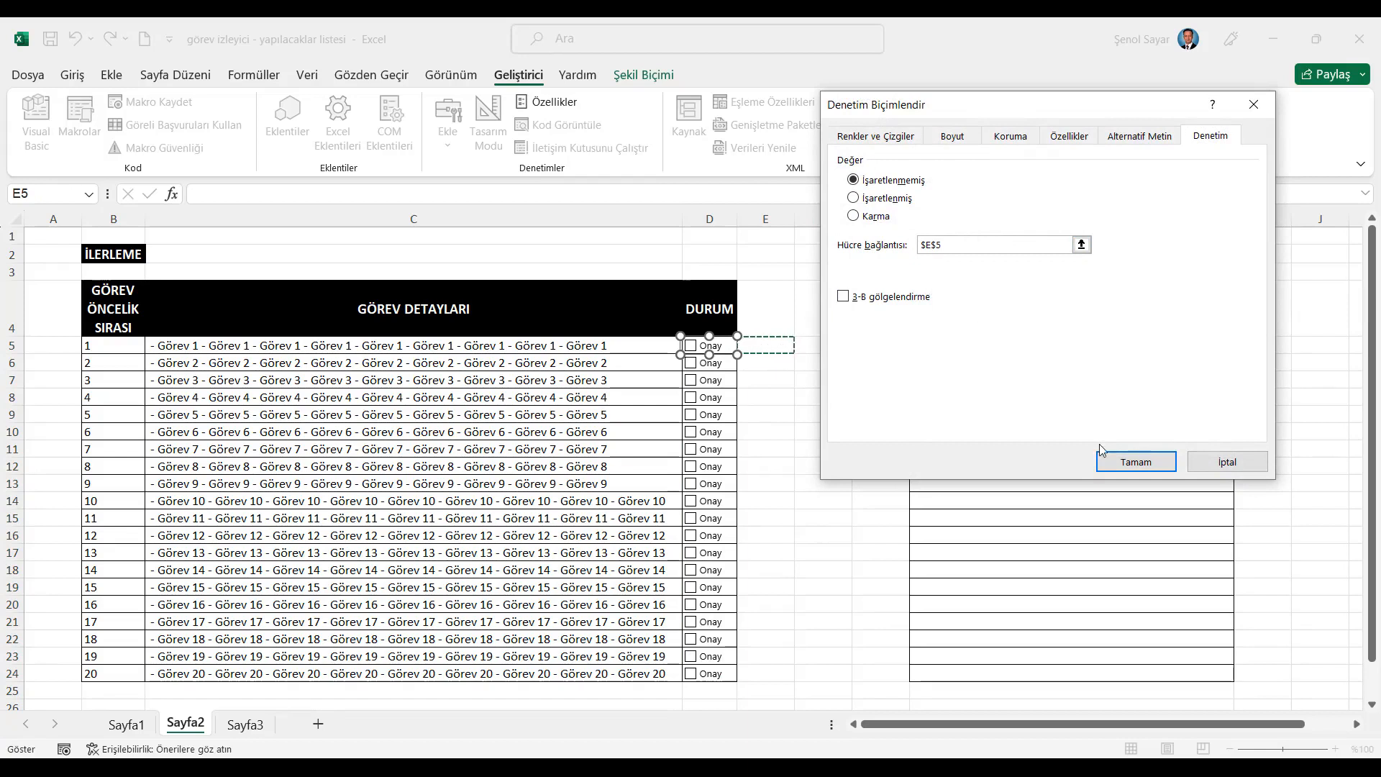
pyautogui.click(1137, 463)
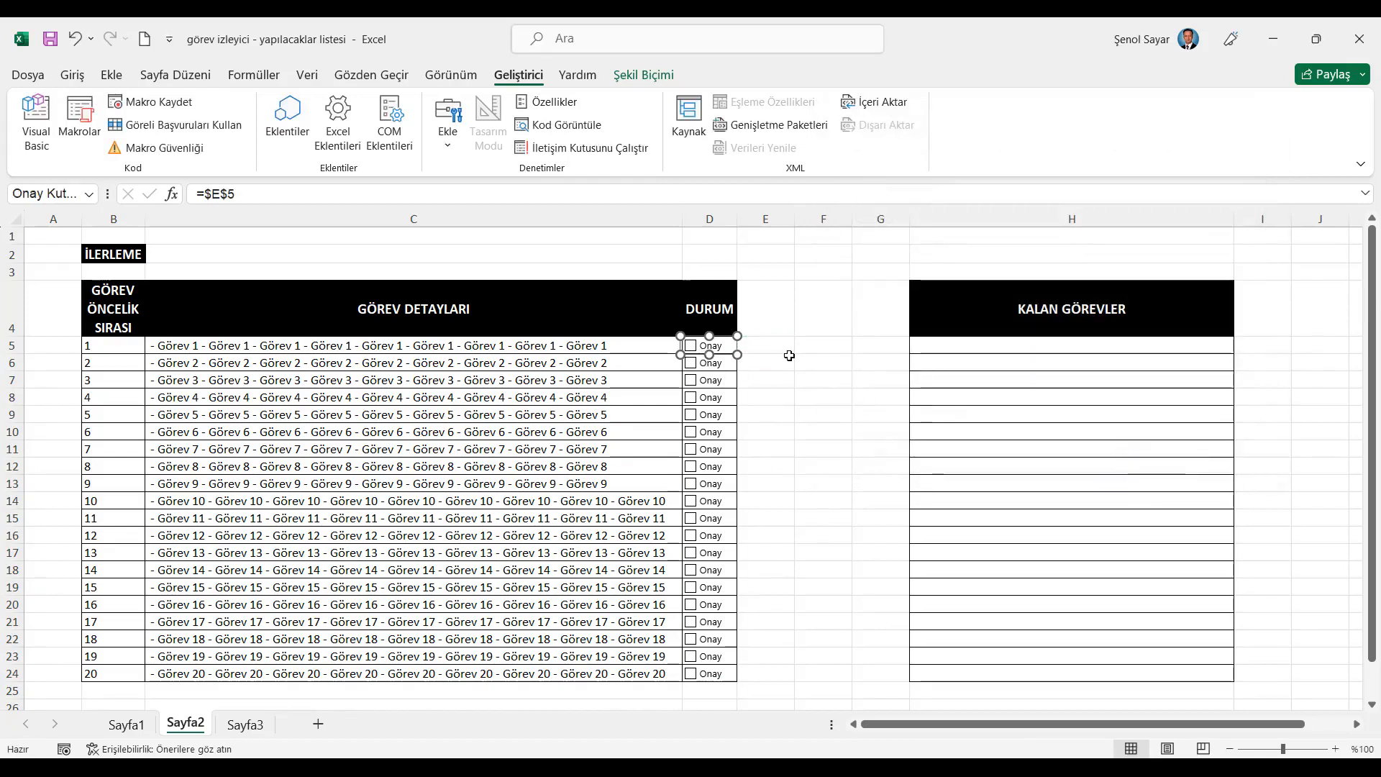
# Step: Test the cell link by checking and unchecking the first task's check box
pyautogui.click(788, 353)
pyautogui.click(707, 351)
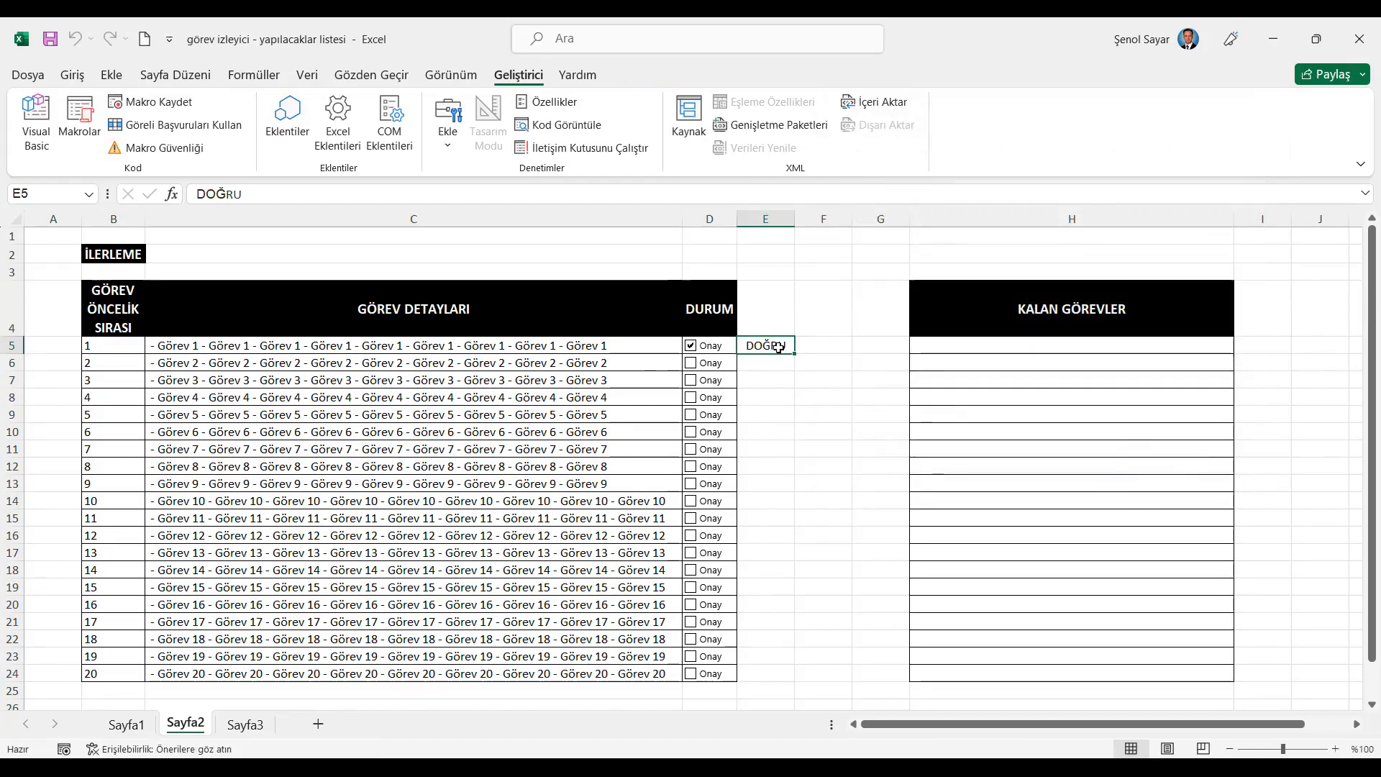
pyautogui.click(693, 347)
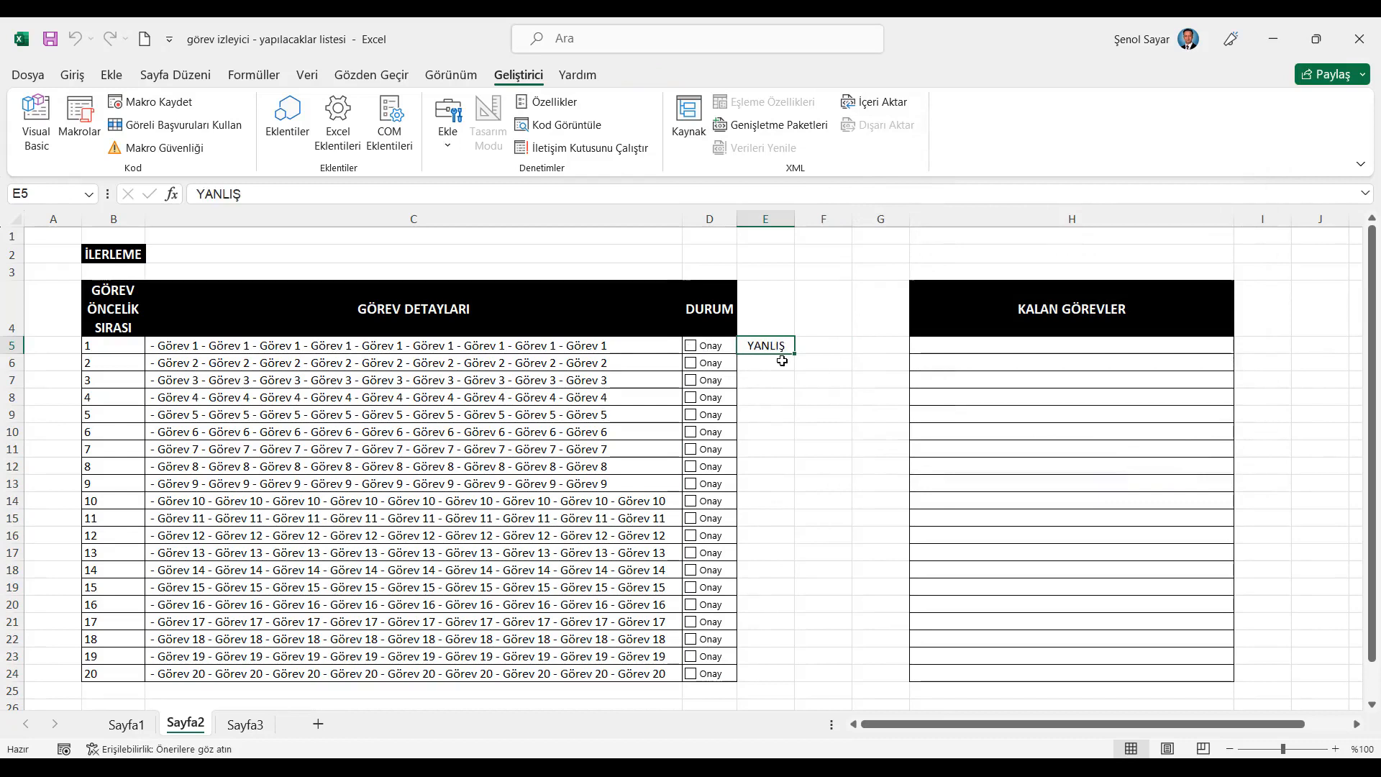
pyautogui.rightClick(720, 362)
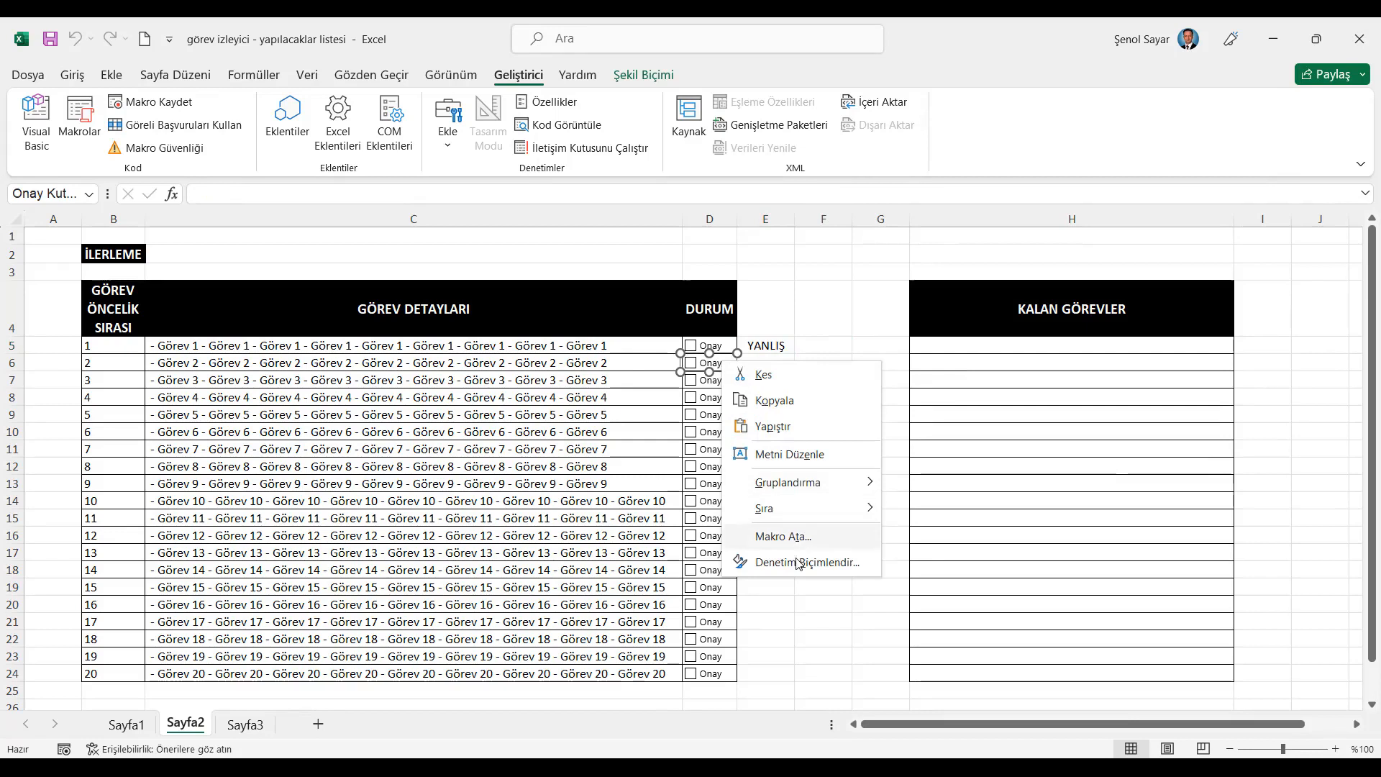
pyautogui.press('Escape')
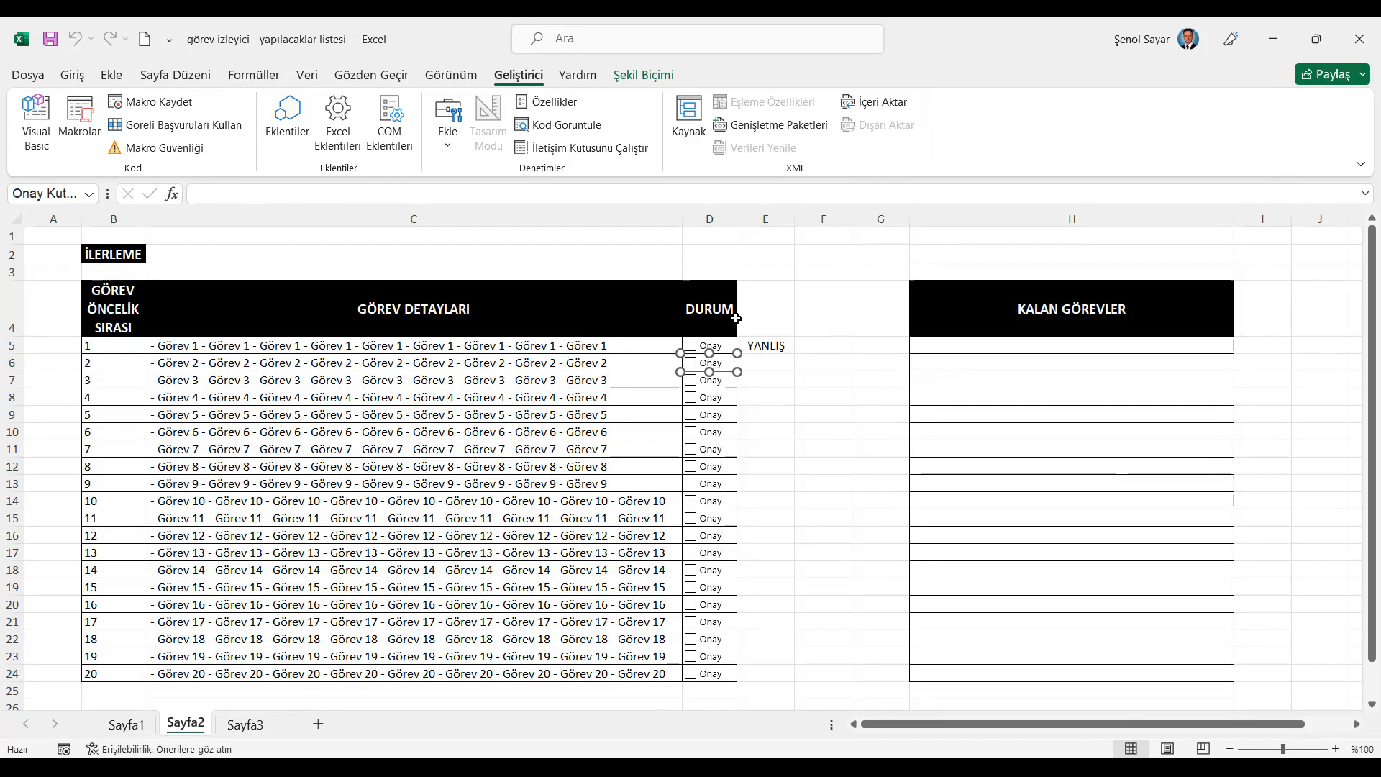
# Step: Link the task 2 check box in D6 to cell $E$6 and toggle it on and off
pyautogui.click(242, 192)
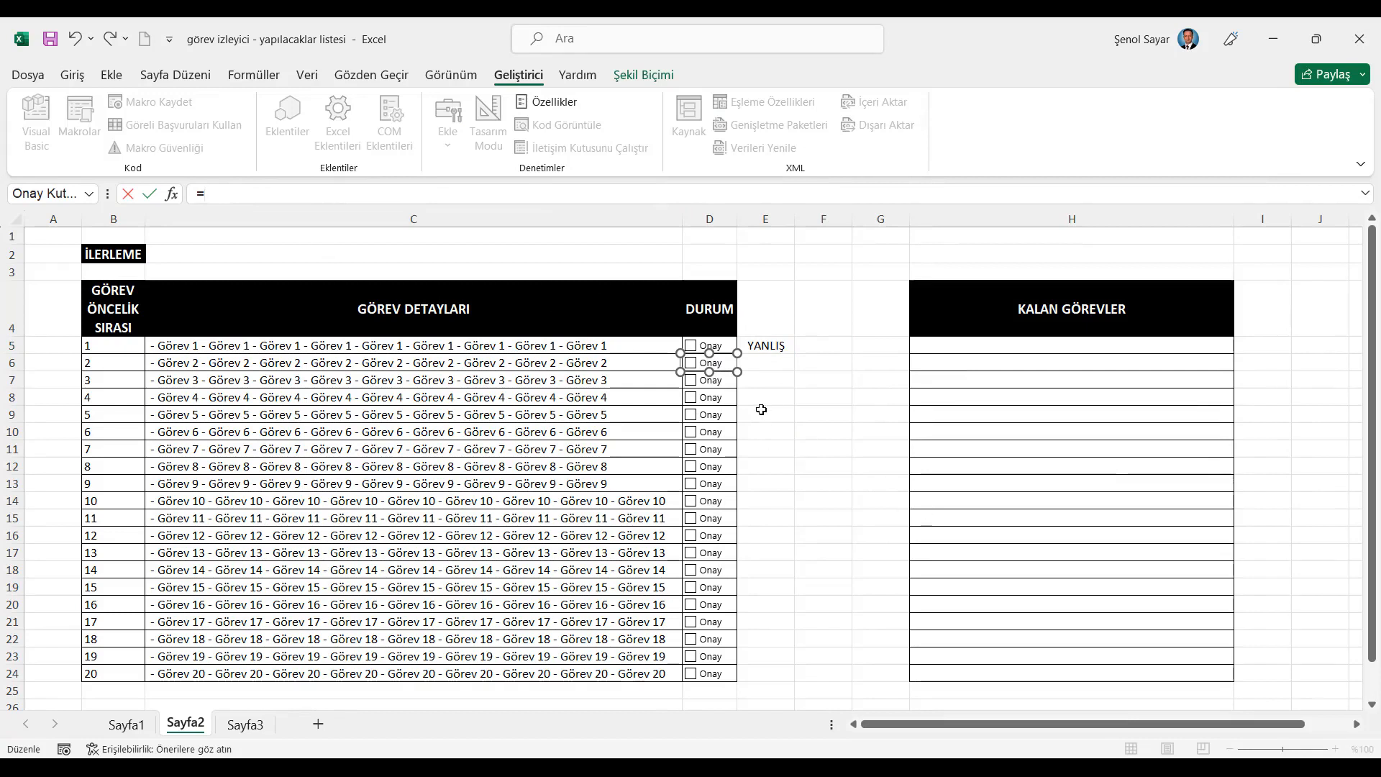
pyautogui.click(781, 359)
pyautogui.press('Return')
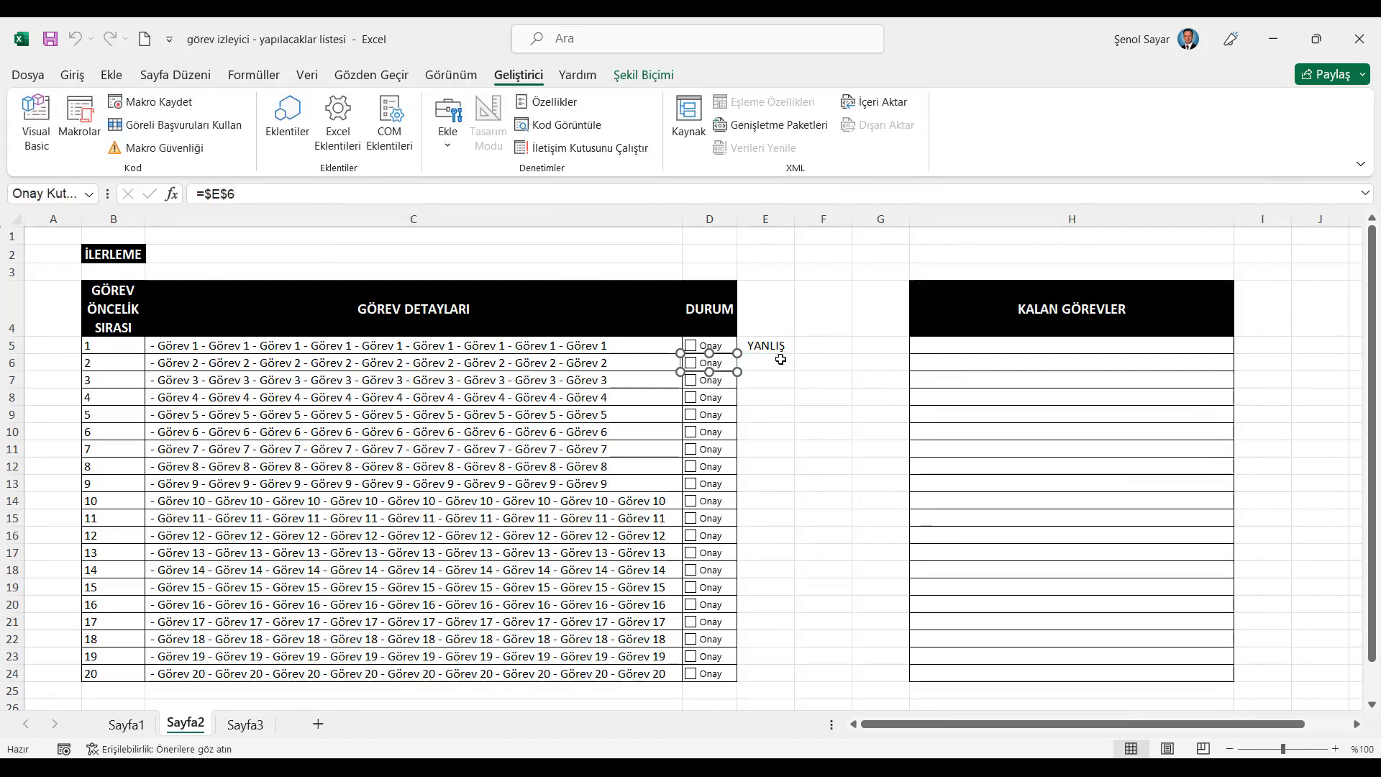
pyautogui.click(825, 383)
pyautogui.click(690, 362)
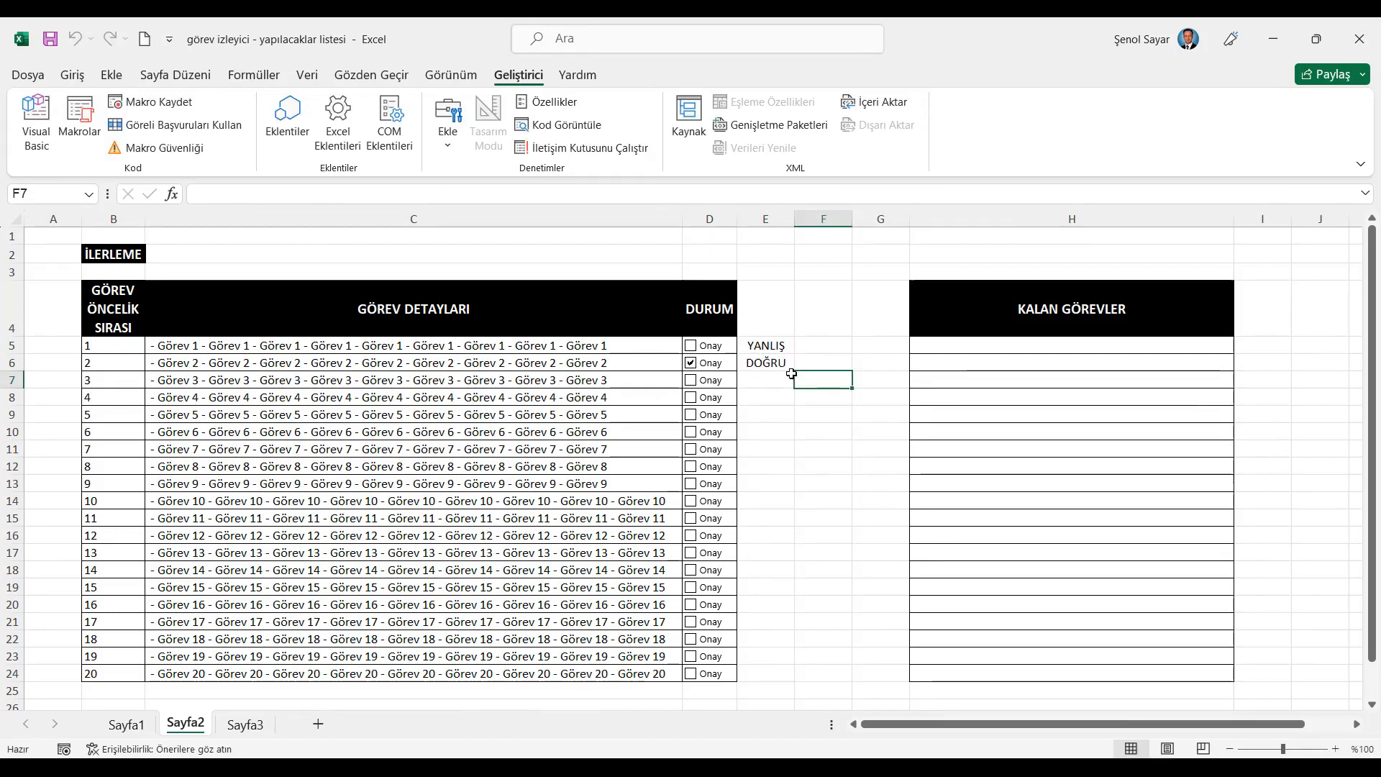
pyautogui.click(689, 365)
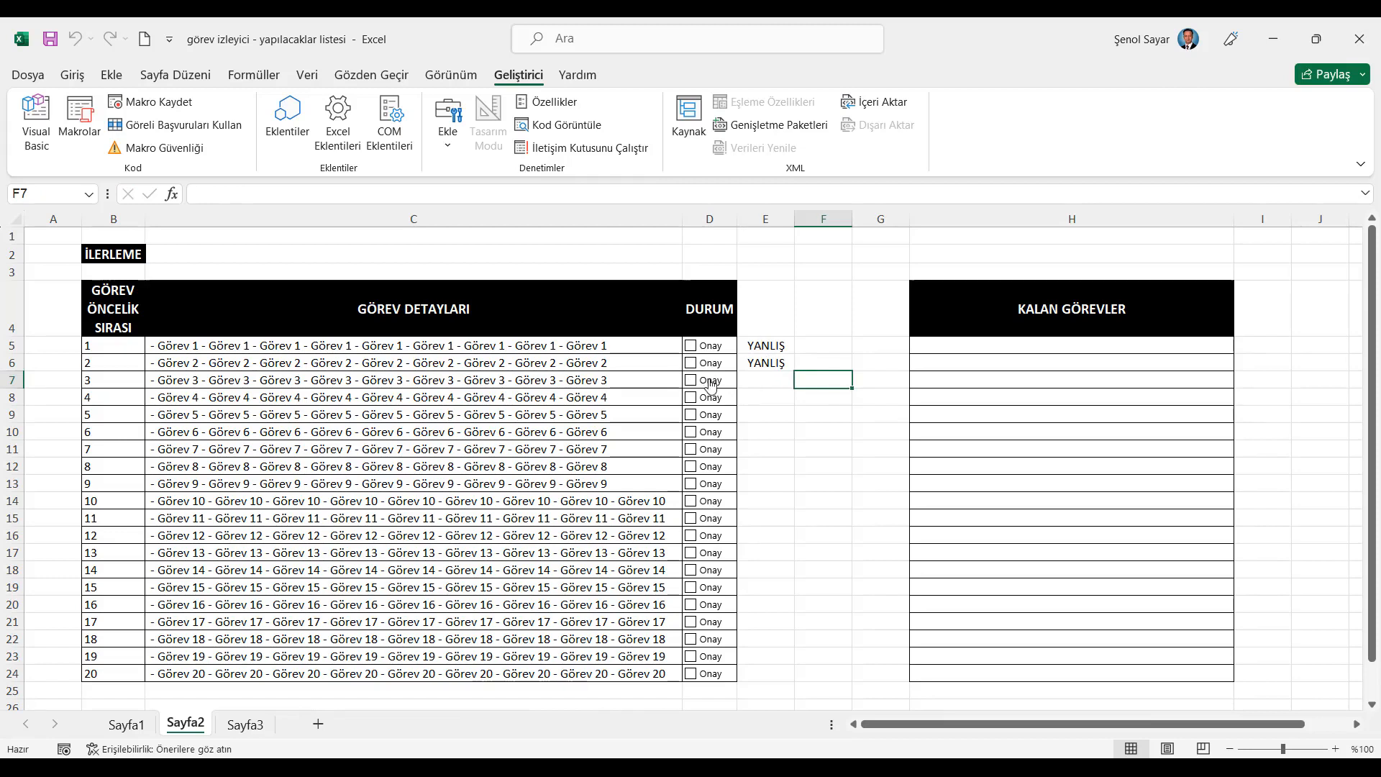
# Step: Link the task 3 check box in D7 to cell $E$7
pyautogui.rightClick(710, 382)
pyautogui.press('Escape')
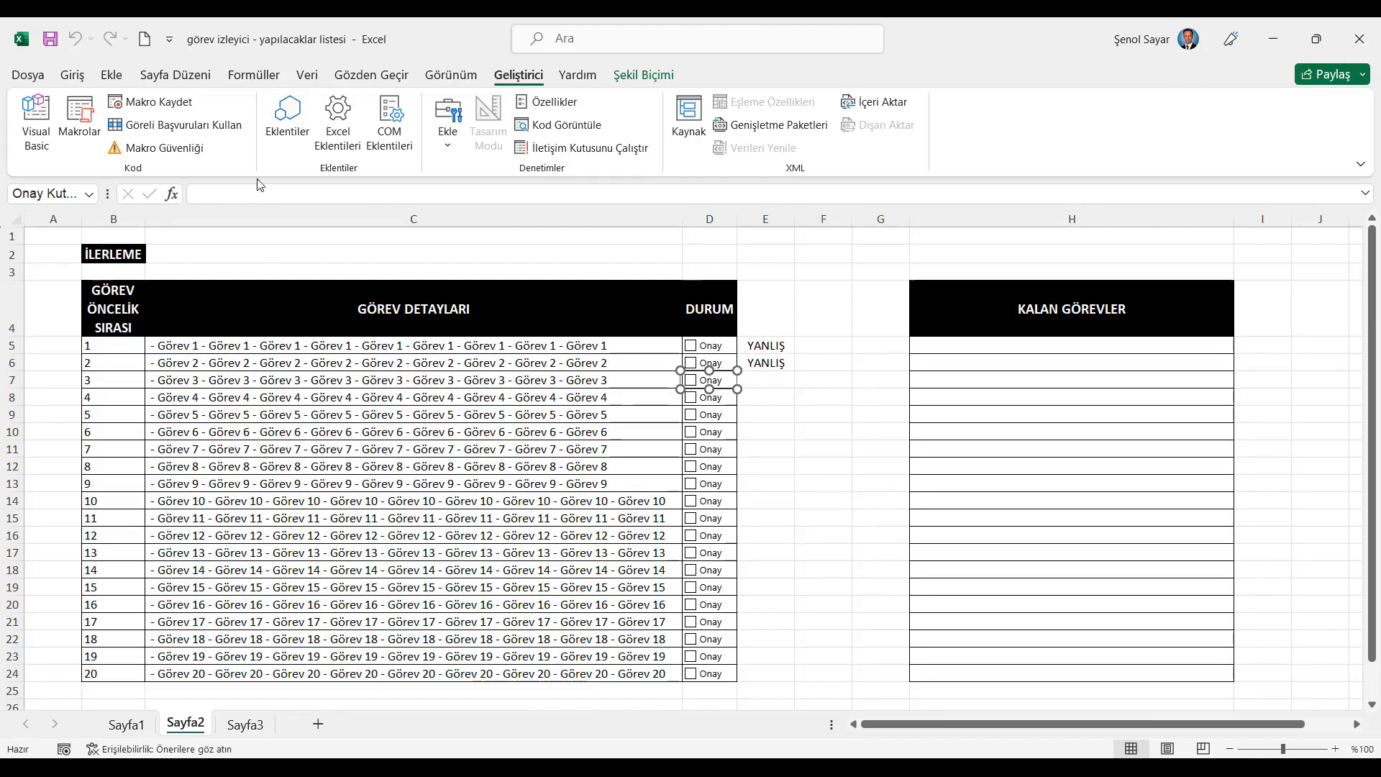
pyautogui.click(239, 184)
pyautogui.write('=')
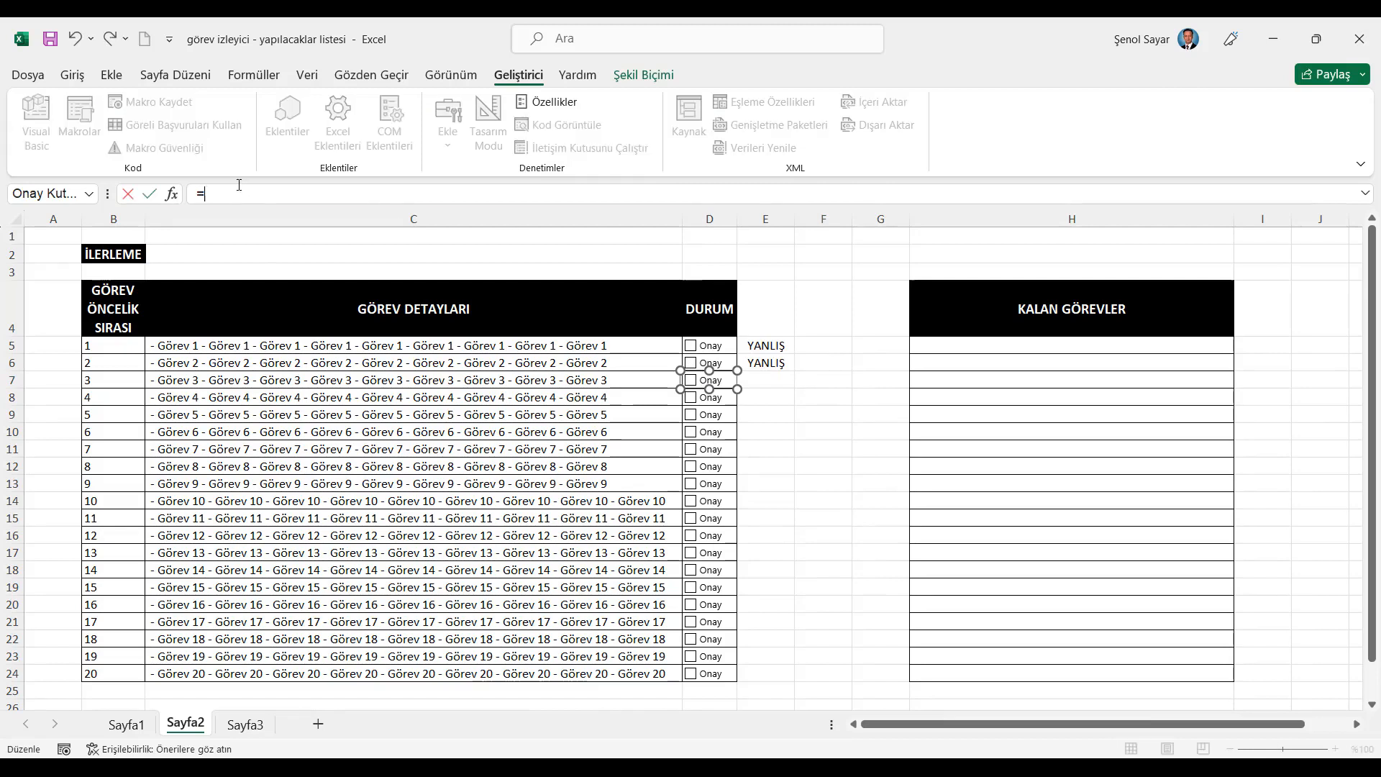
pyautogui.click(757, 379)
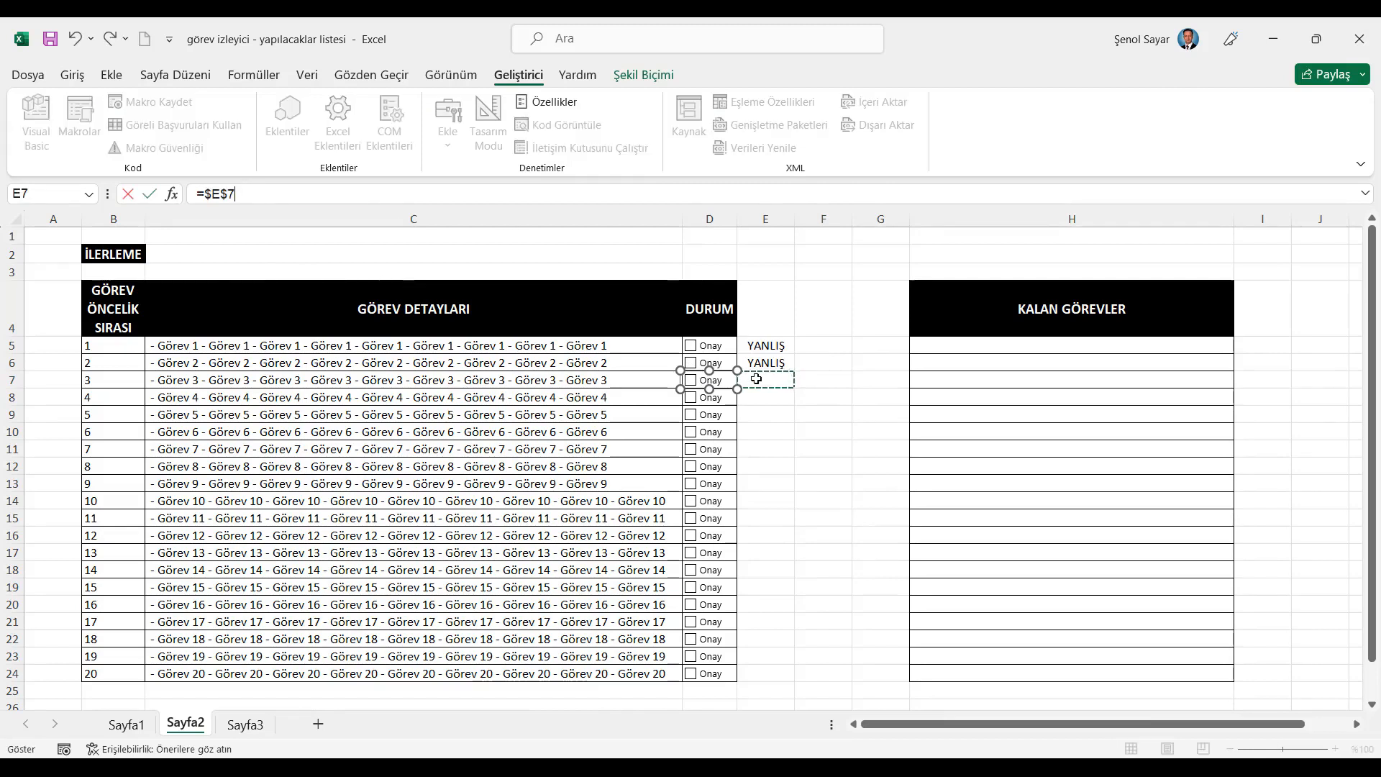
pyautogui.press('Return')
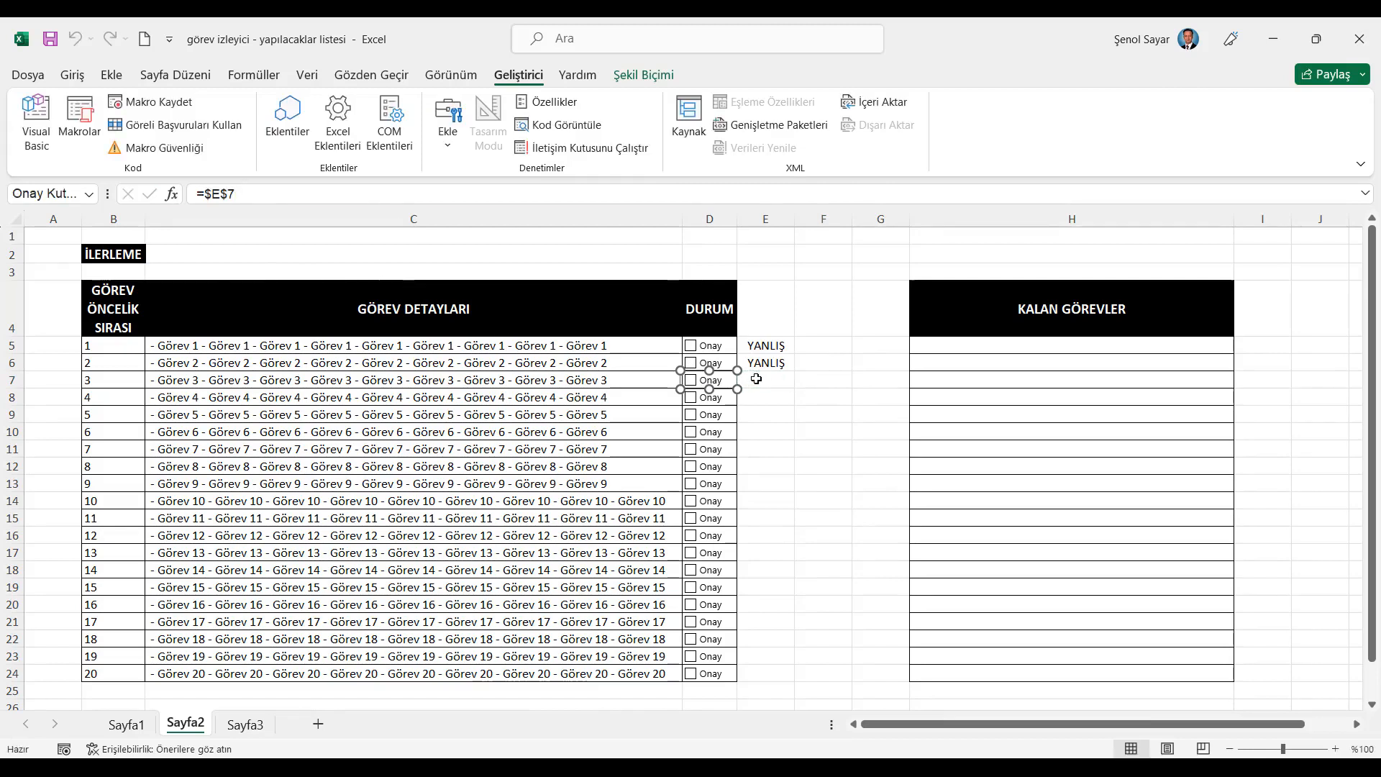
# Step: Link the task 4 check box in D8 to cell $E$8
pyautogui.rightClick(715, 398)
pyautogui.click(218, 191)
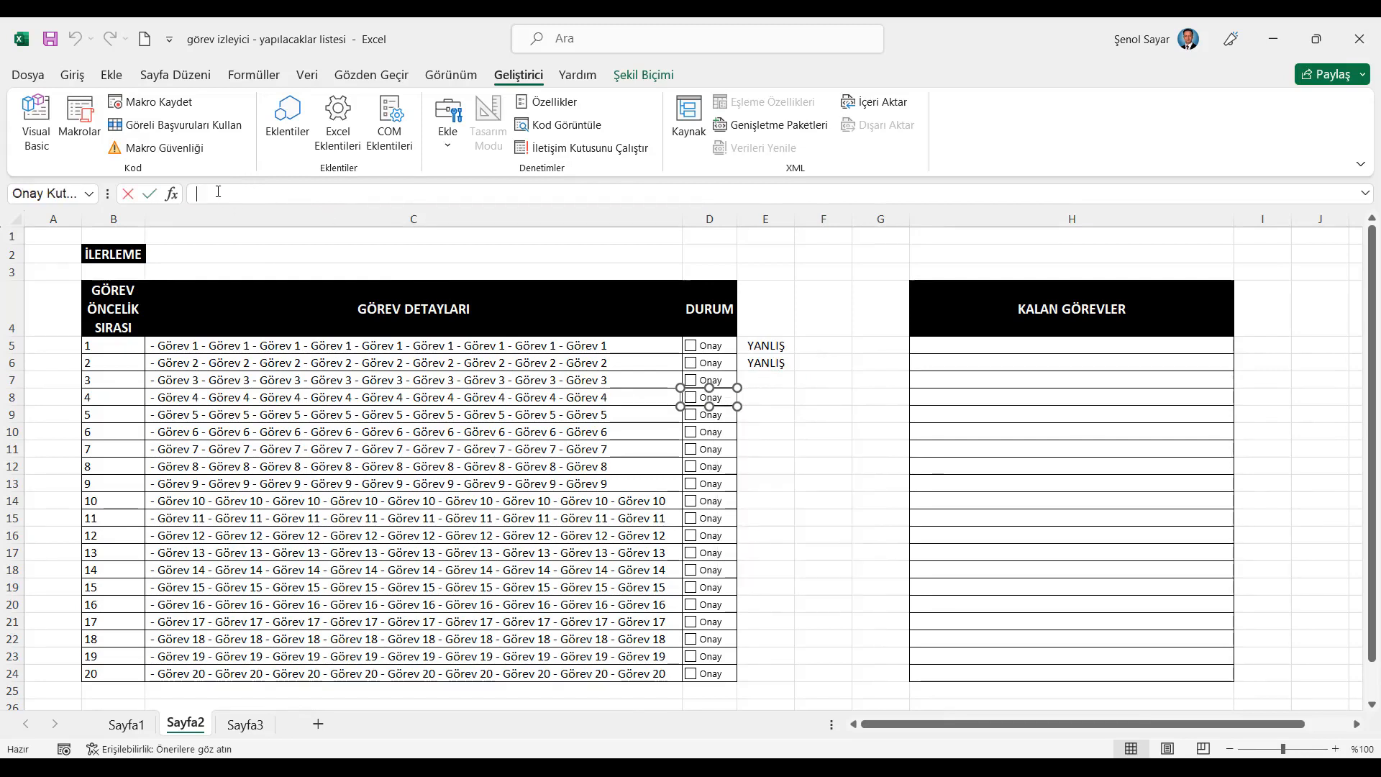
pyautogui.write('=')
pyautogui.click(755, 399)
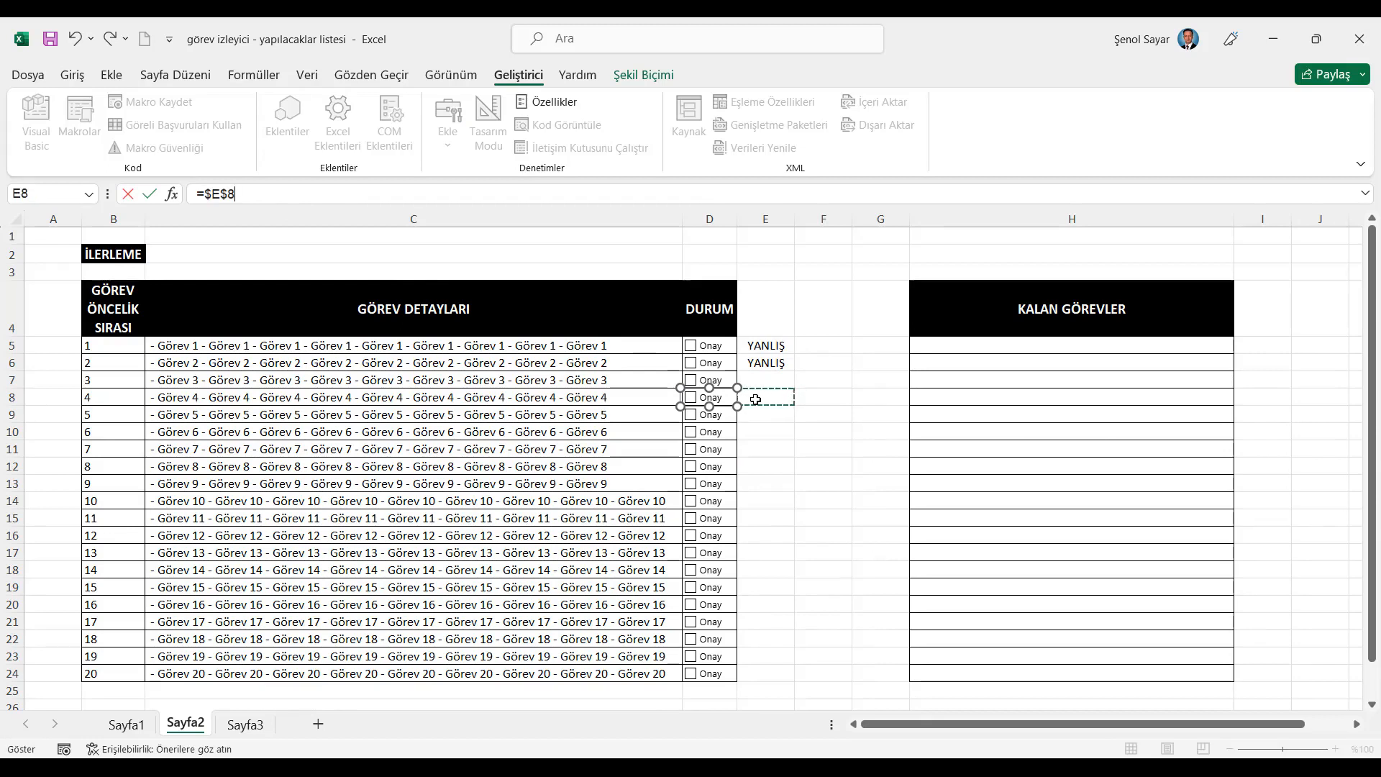
pyautogui.press('Return')
# Step: Link the task 5 check box in D9 to cell $E$9
pyautogui.rightClick(713, 415)
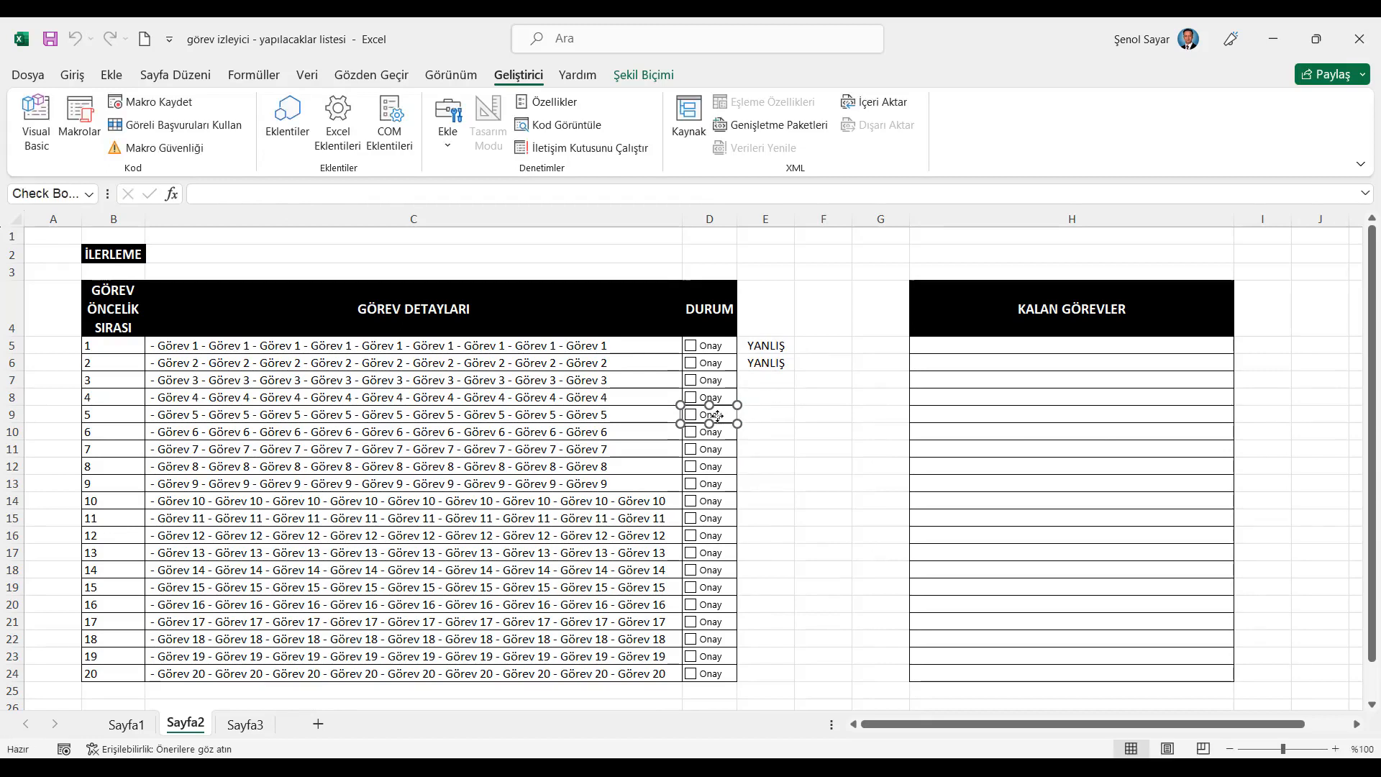
pyautogui.click(251, 195)
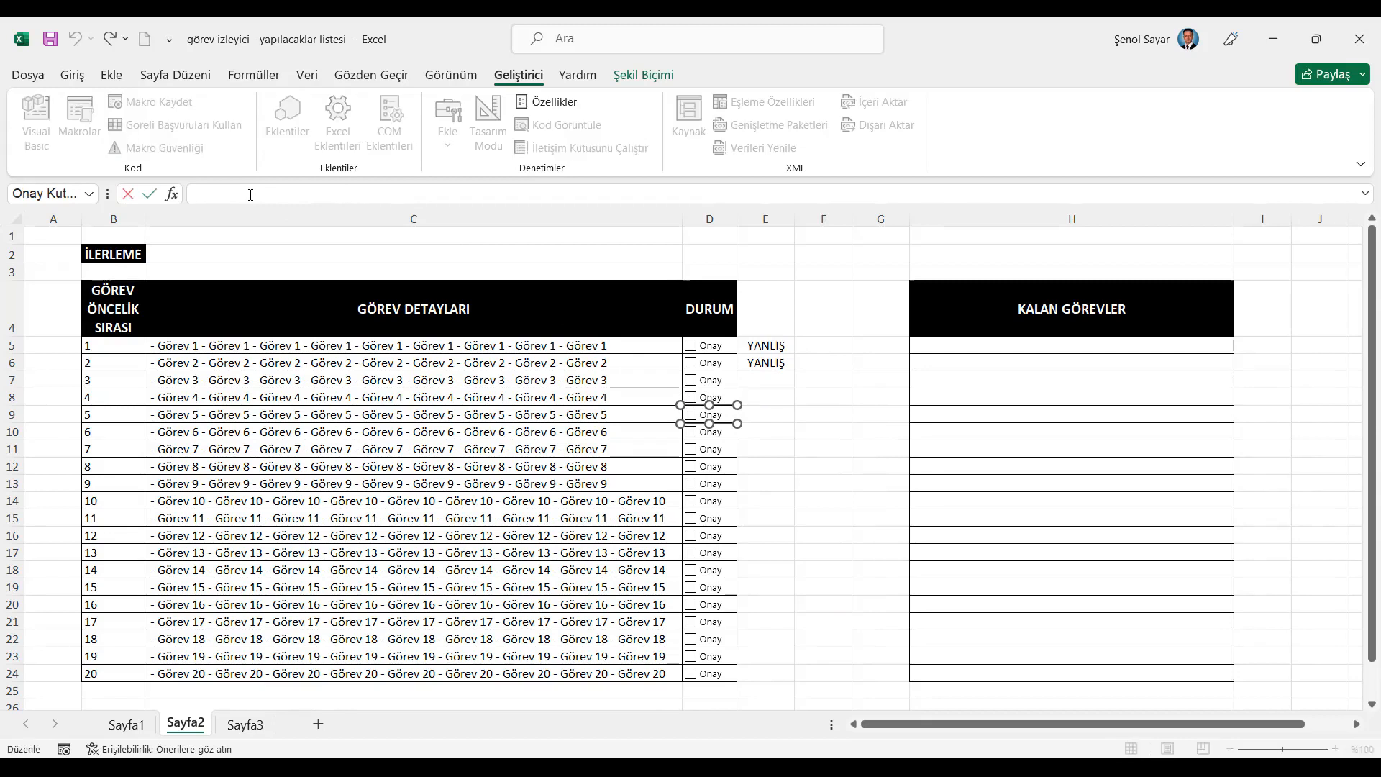
pyautogui.write('=')
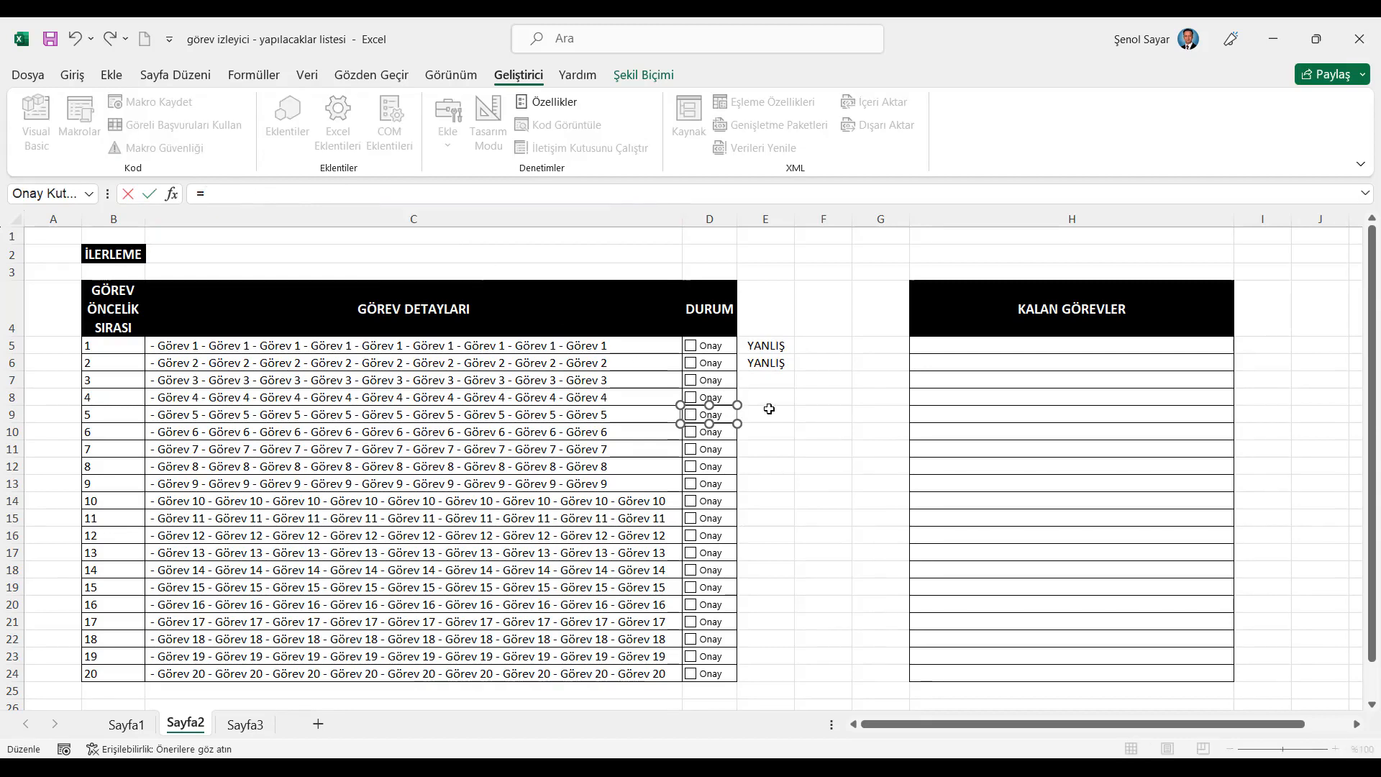
pyautogui.click(778, 411)
pyautogui.press('Return')
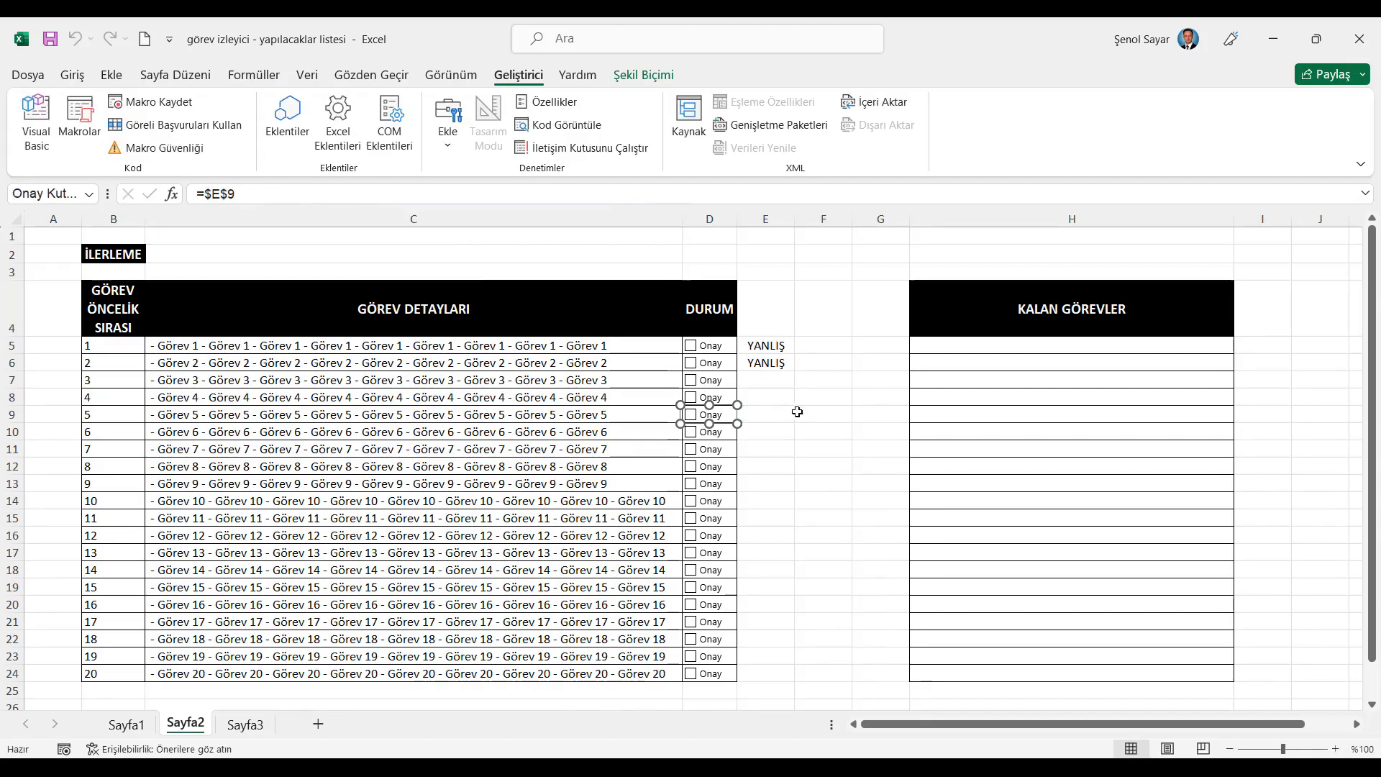
# Step: Check and uncheck the boxes for tasks 3 to 5 so their linked cells E7:E9 receive values
pyautogui.click(691, 380)
pyautogui.click(691, 381)
pyautogui.click(765, 400)
pyautogui.click(690, 398)
pyautogui.click(691, 416)
pyautogui.click(691, 415)
# Step: Link the task 6 check box in D10 to cell $E$10
pyautogui.rightClick(702, 435)
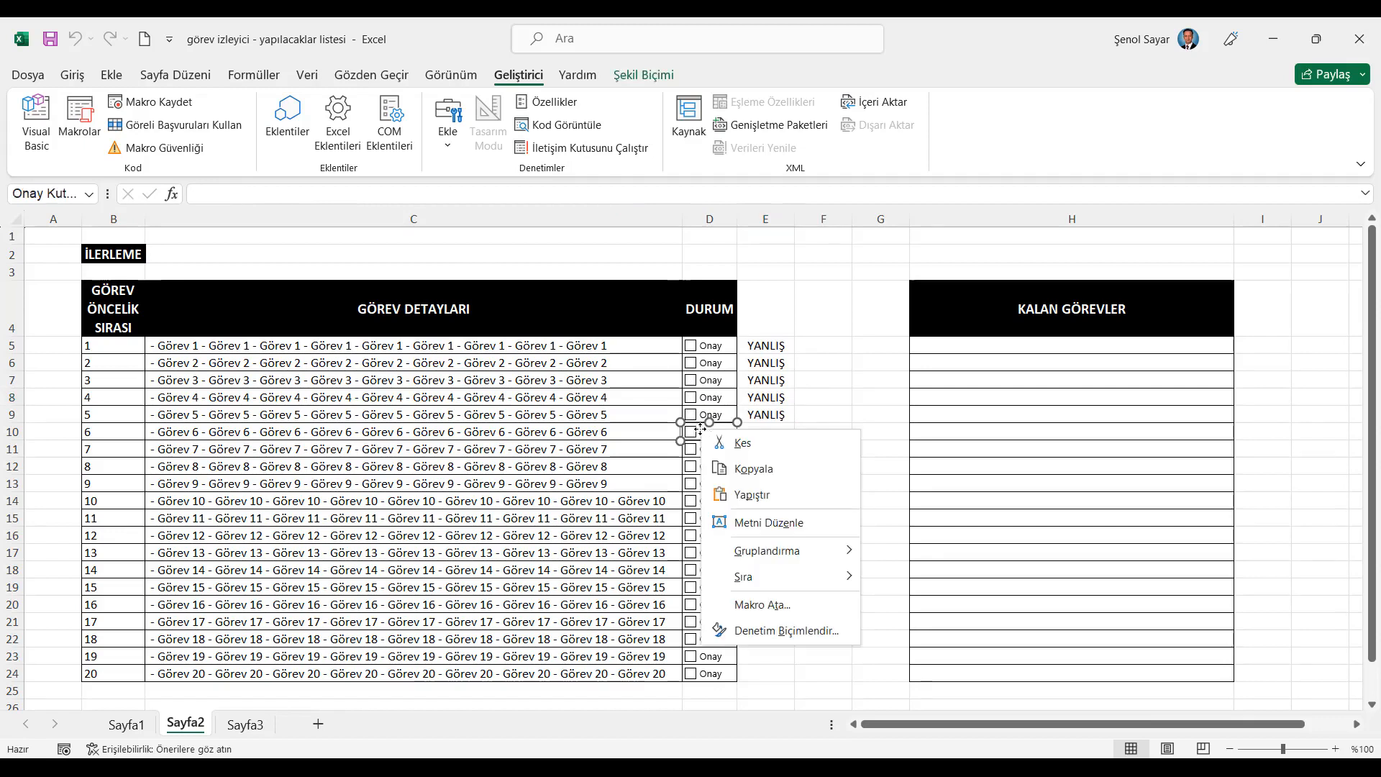
pyautogui.press('Escape')
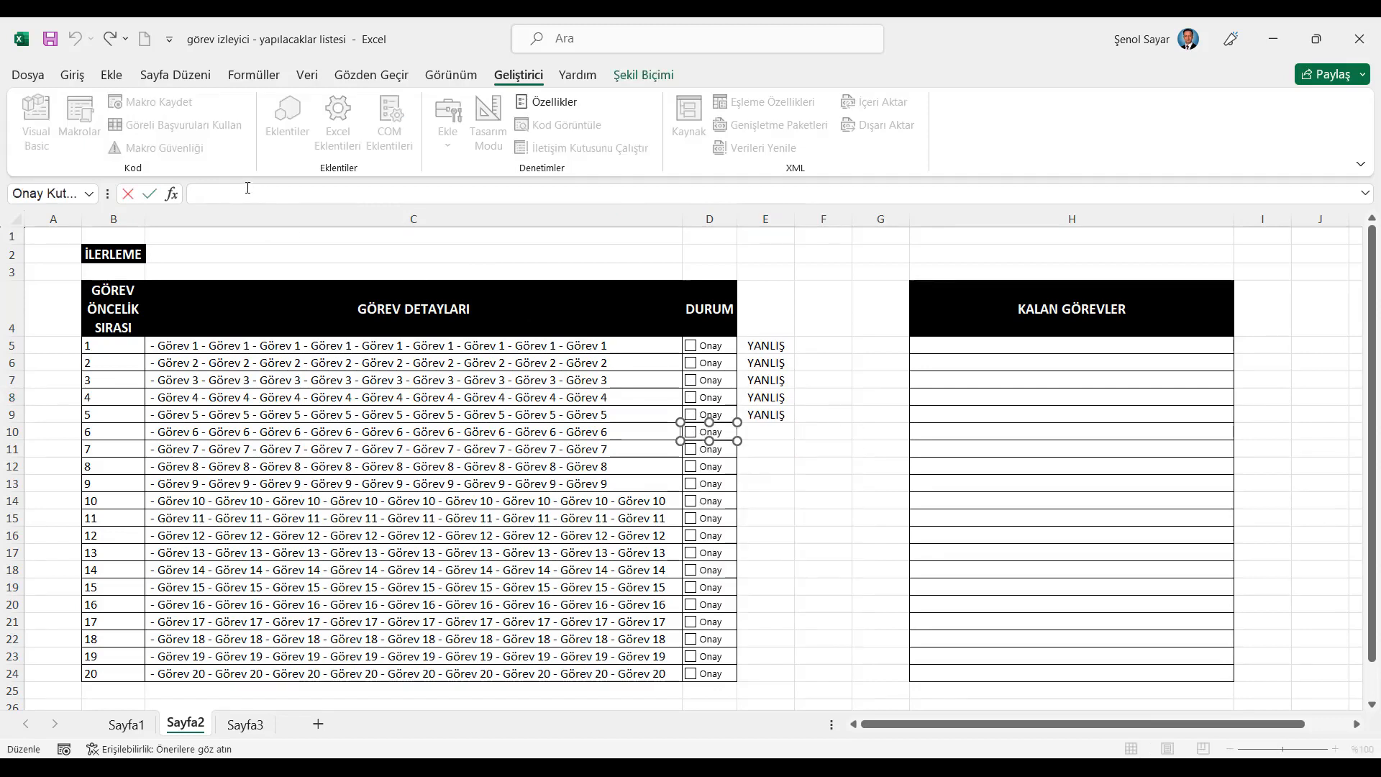
pyautogui.click(776, 435)
pyautogui.press('Return')
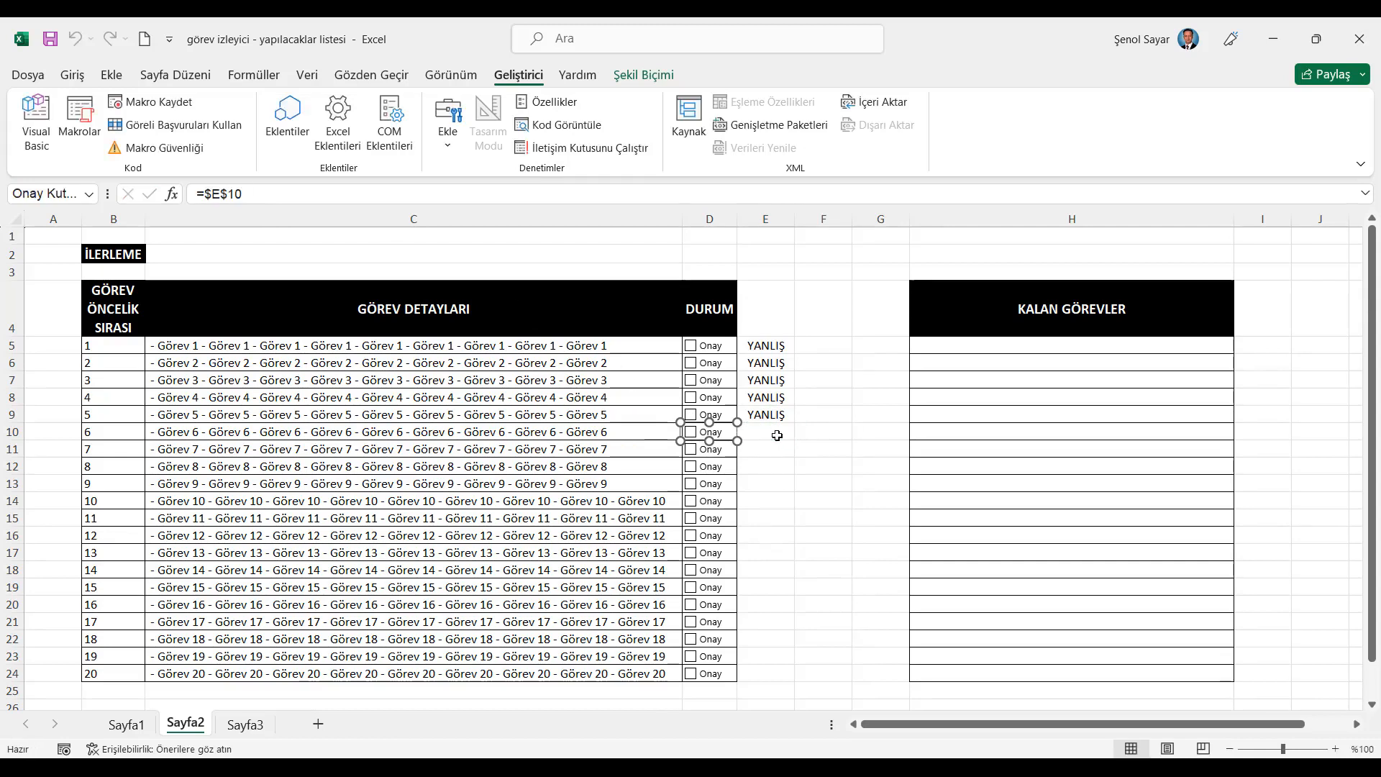
# Step: Link the task 7 check box in D11 to cell $E$11
pyautogui.rightClick(728, 455)
pyautogui.click(211, 192)
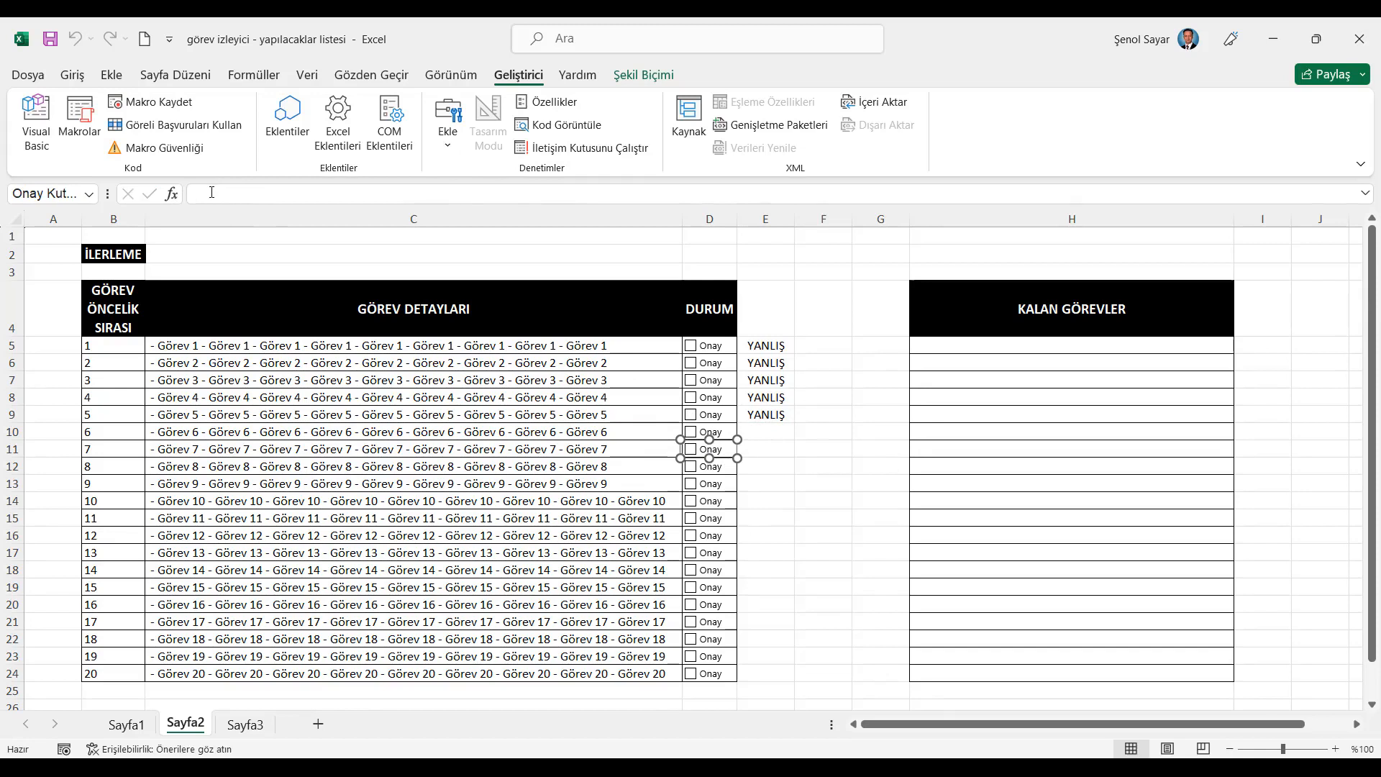
pyautogui.write('=')
pyautogui.click(770, 443)
pyautogui.press('Return')
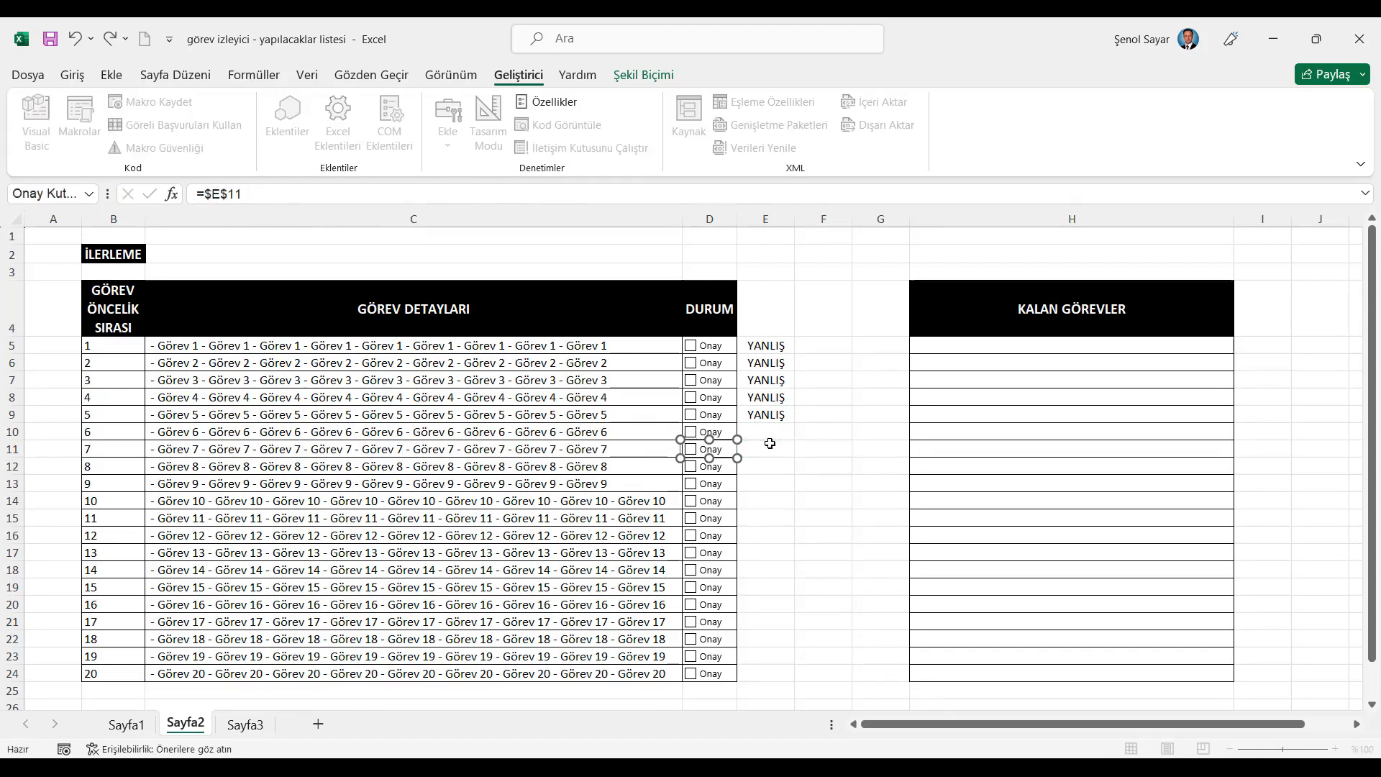
# Step: Link the task 8 check box in D12 to cell $E$12
pyautogui.rightClick(707, 469)
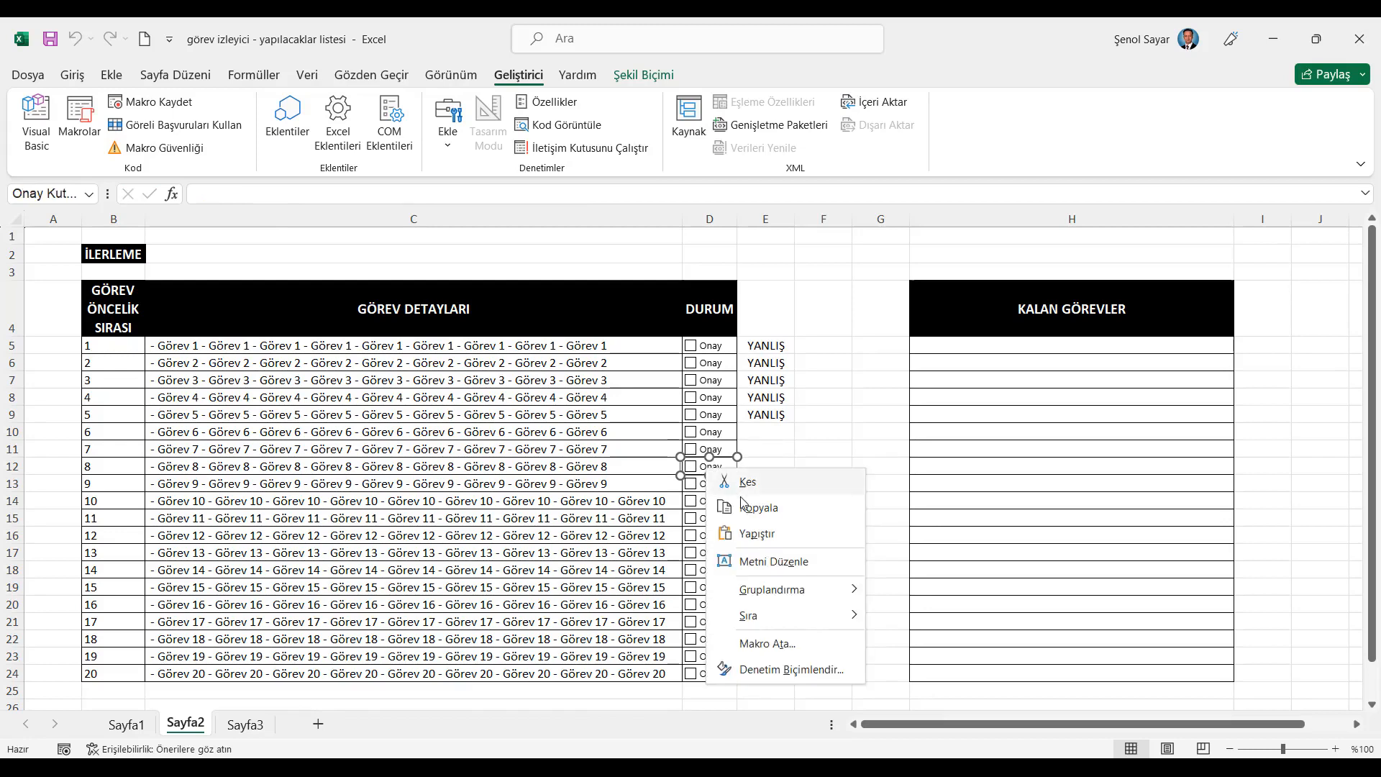
pyautogui.click(217, 198)
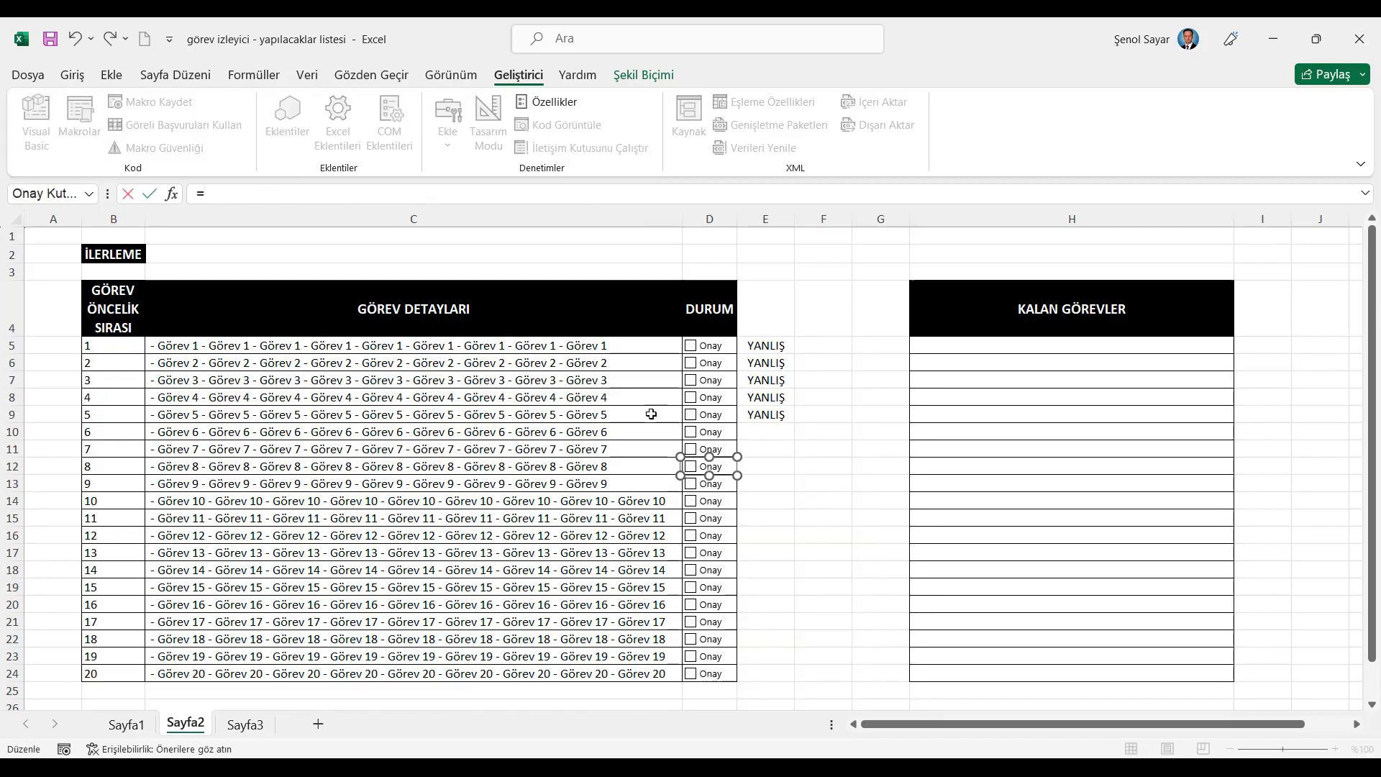
pyautogui.click(781, 466)
pyautogui.press('Return')
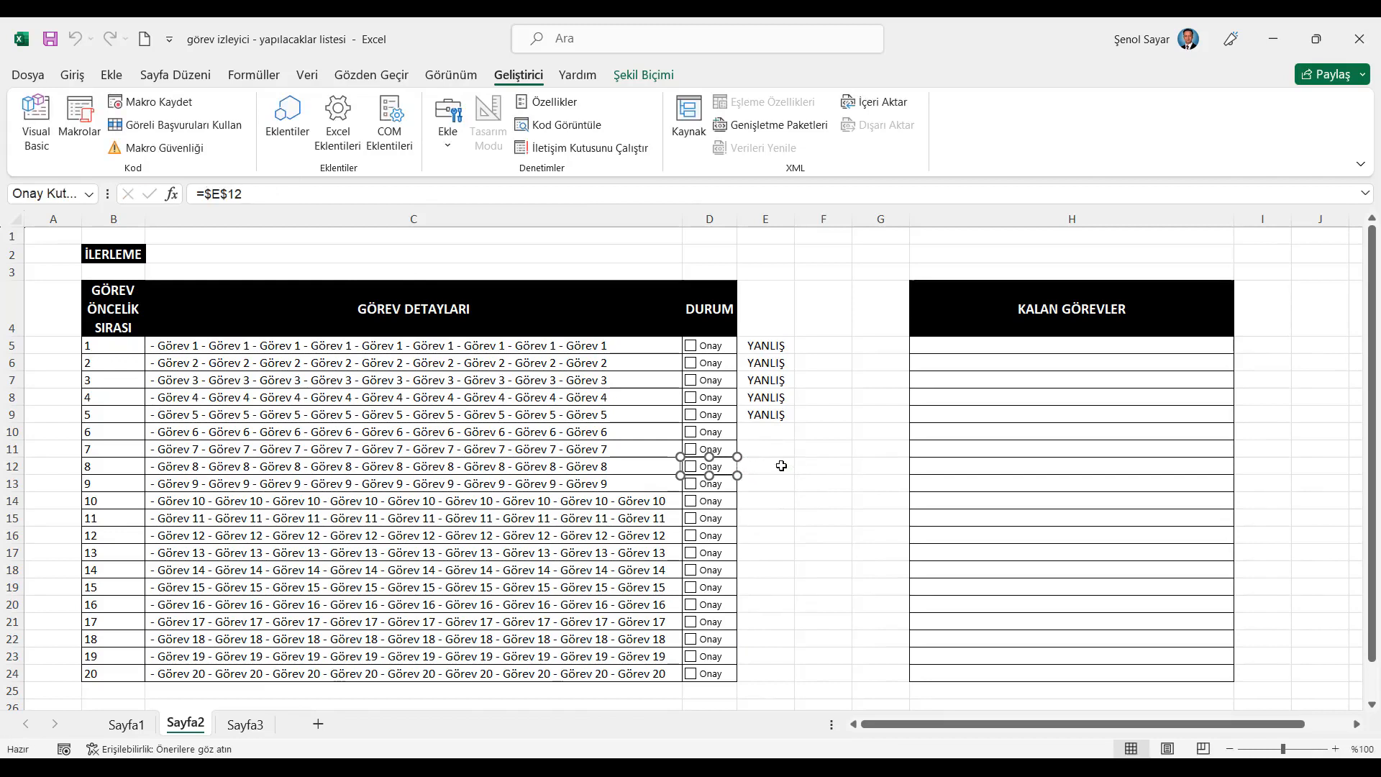
# Step: Link the task 9 check box in D13 to cell $E$13
pyautogui.rightClick(716, 484)
pyautogui.click(224, 197)
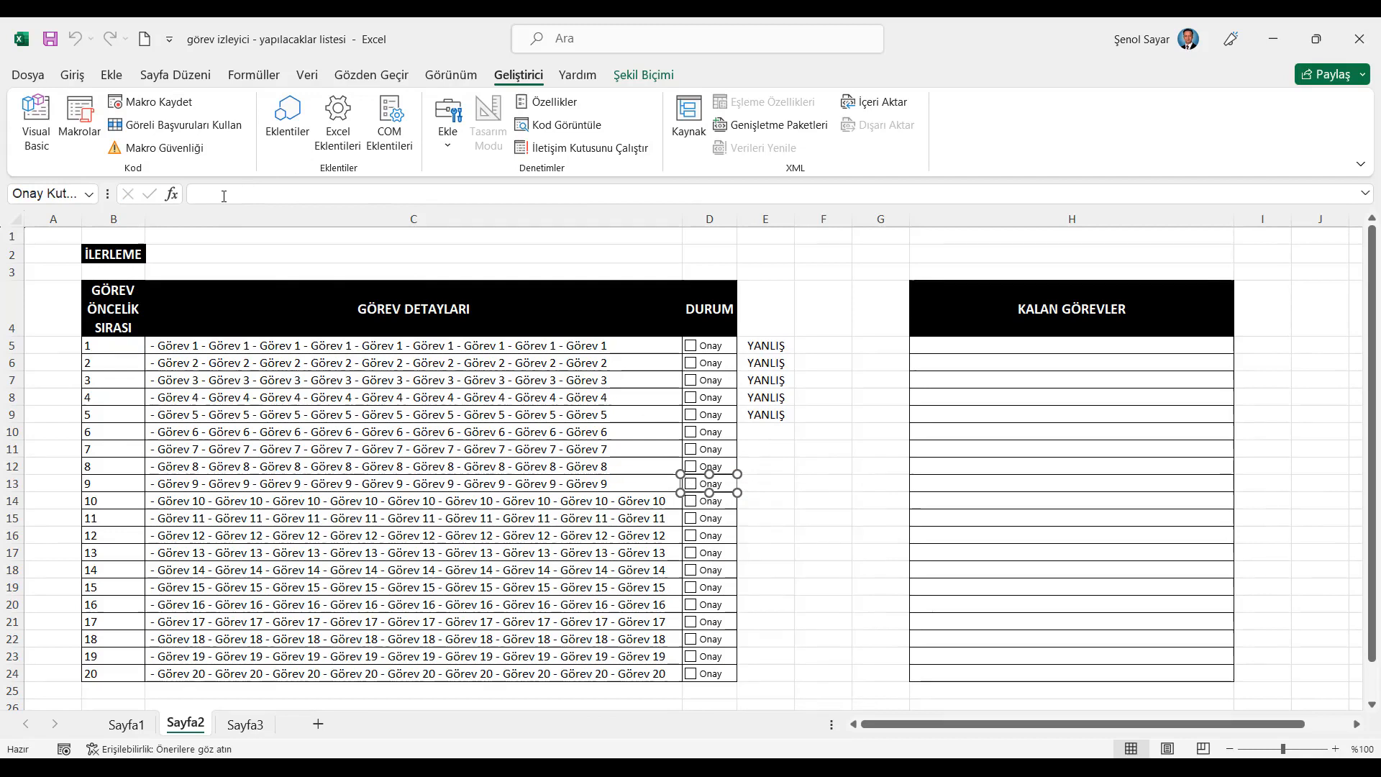
pyautogui.click(224, 195)
pyautogui.write('=')
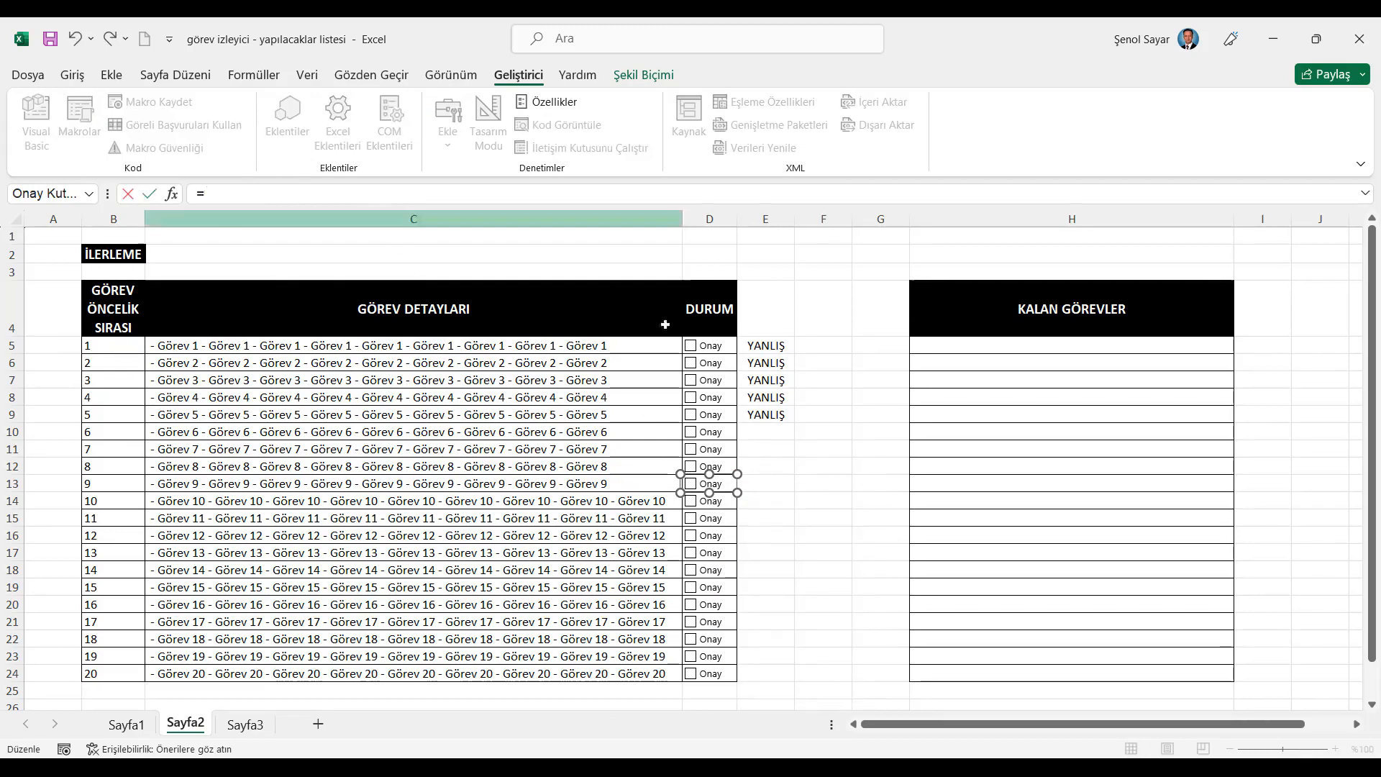
pyautogui.click(759, 488)
pyautogui.press('Return')
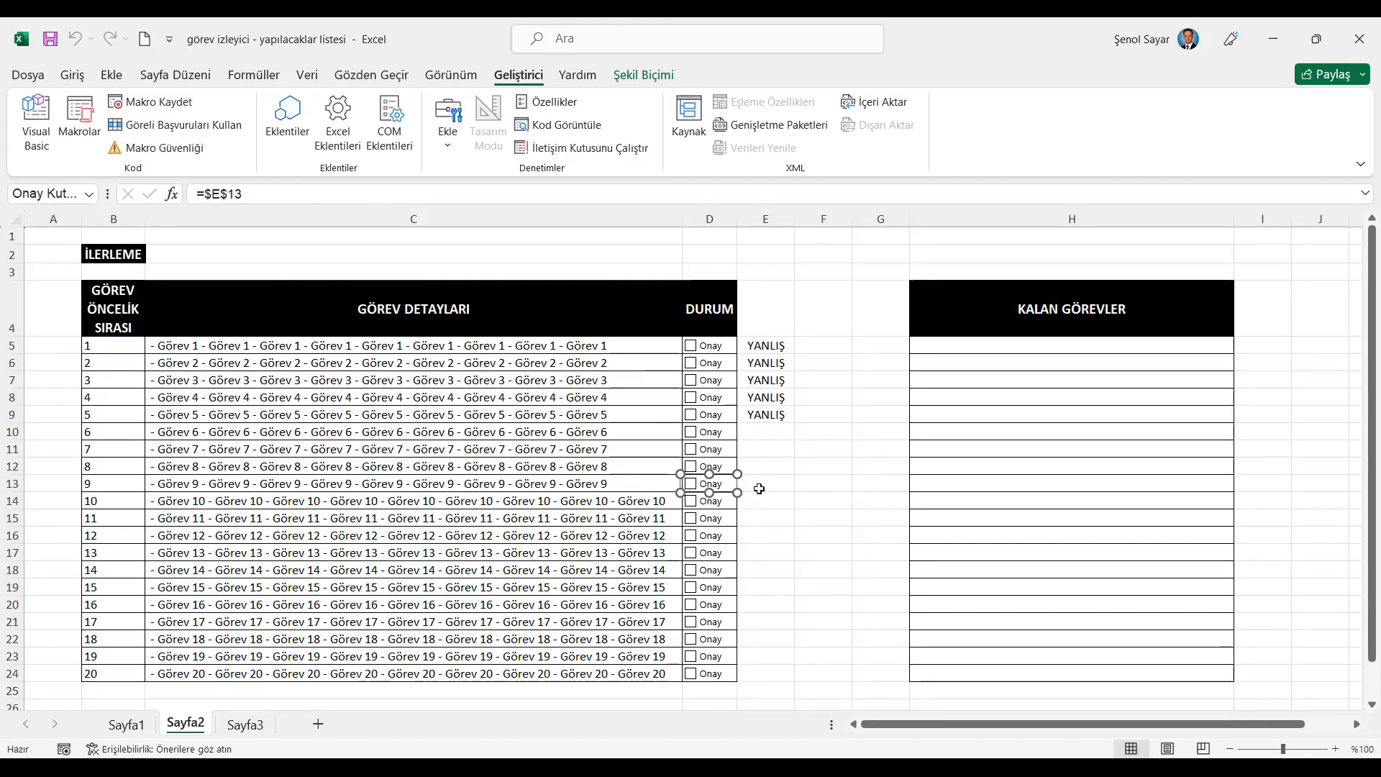
# Step: Link the task 10 check box in D14 to cell $E$14
pyautogui.rightClick(720, 501)
pyautogui.click(243, 192)
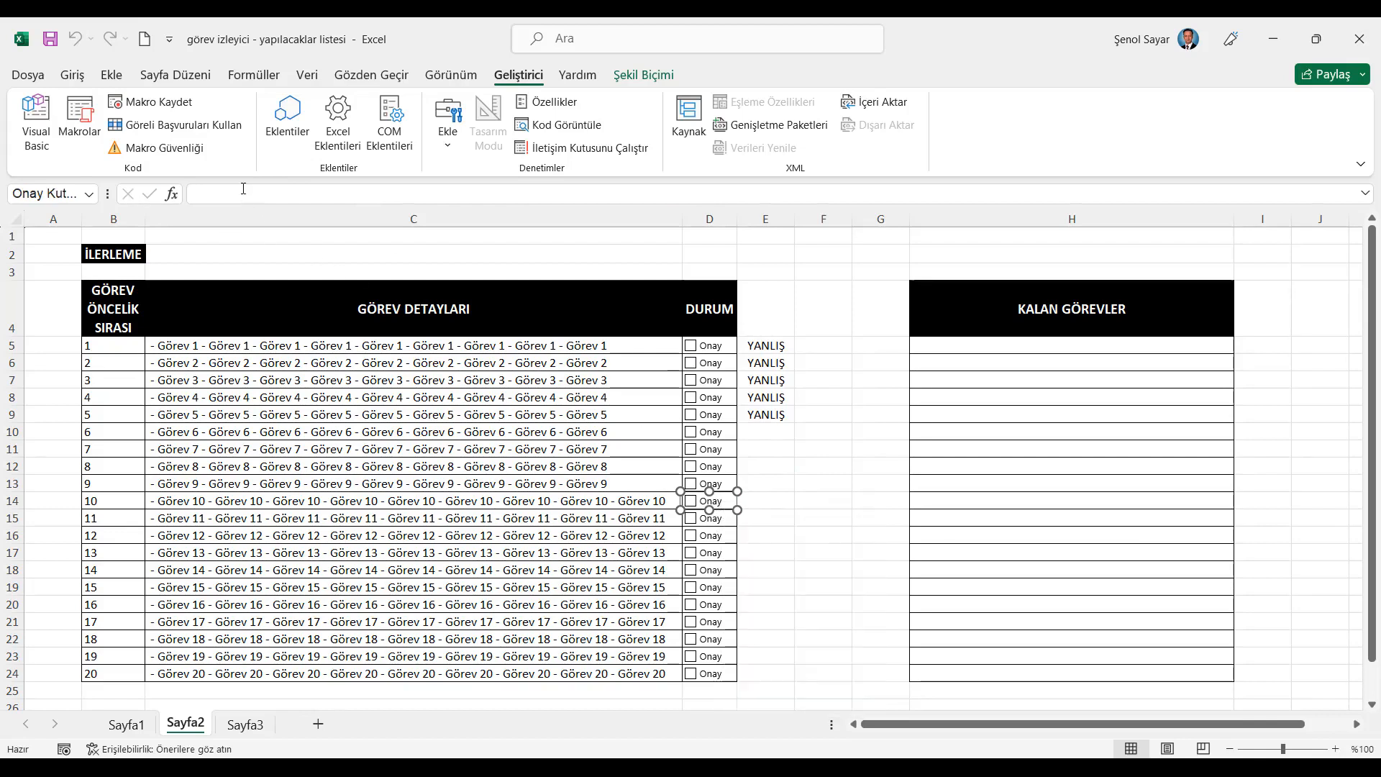
pyautogui.click(243, 189)
pyautogui.write('=')
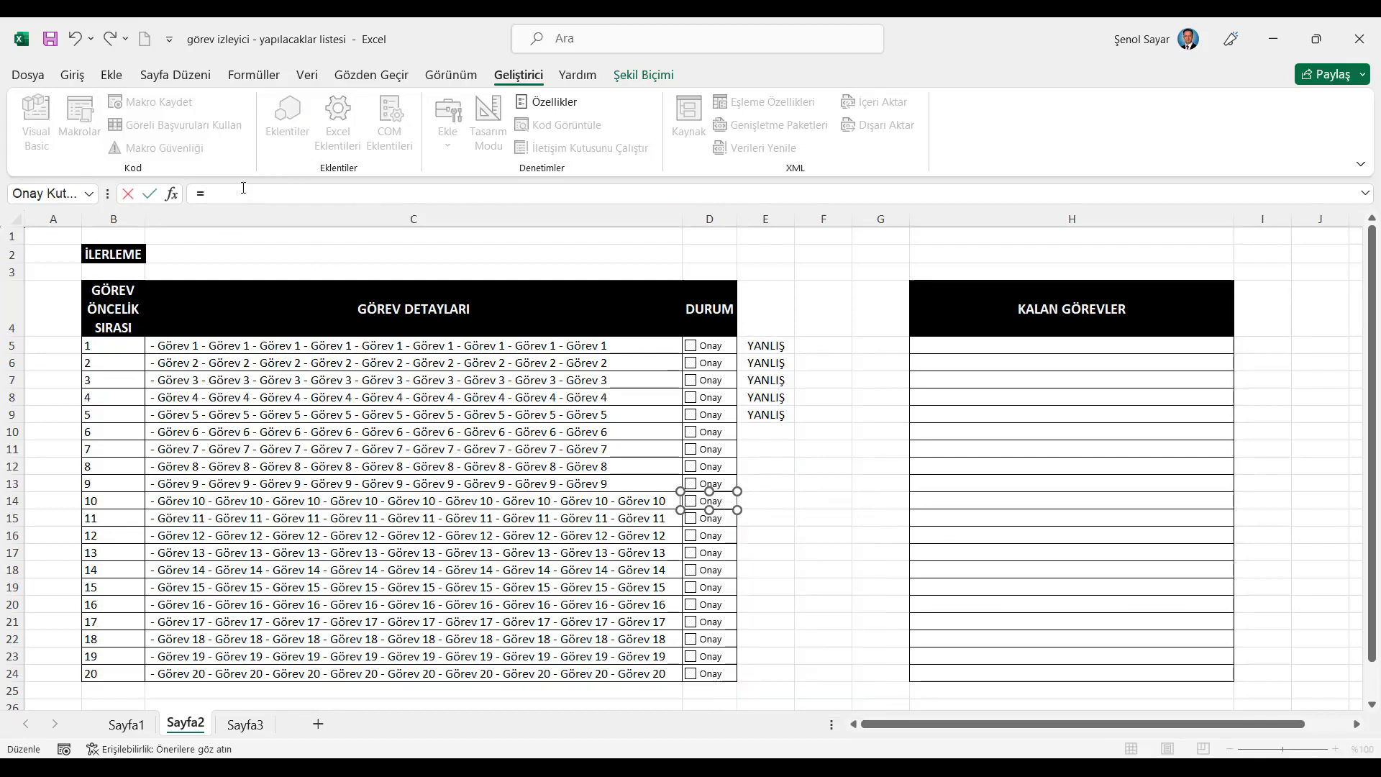
pyautogui.click(768, 502)
pyautogui.press('Return')
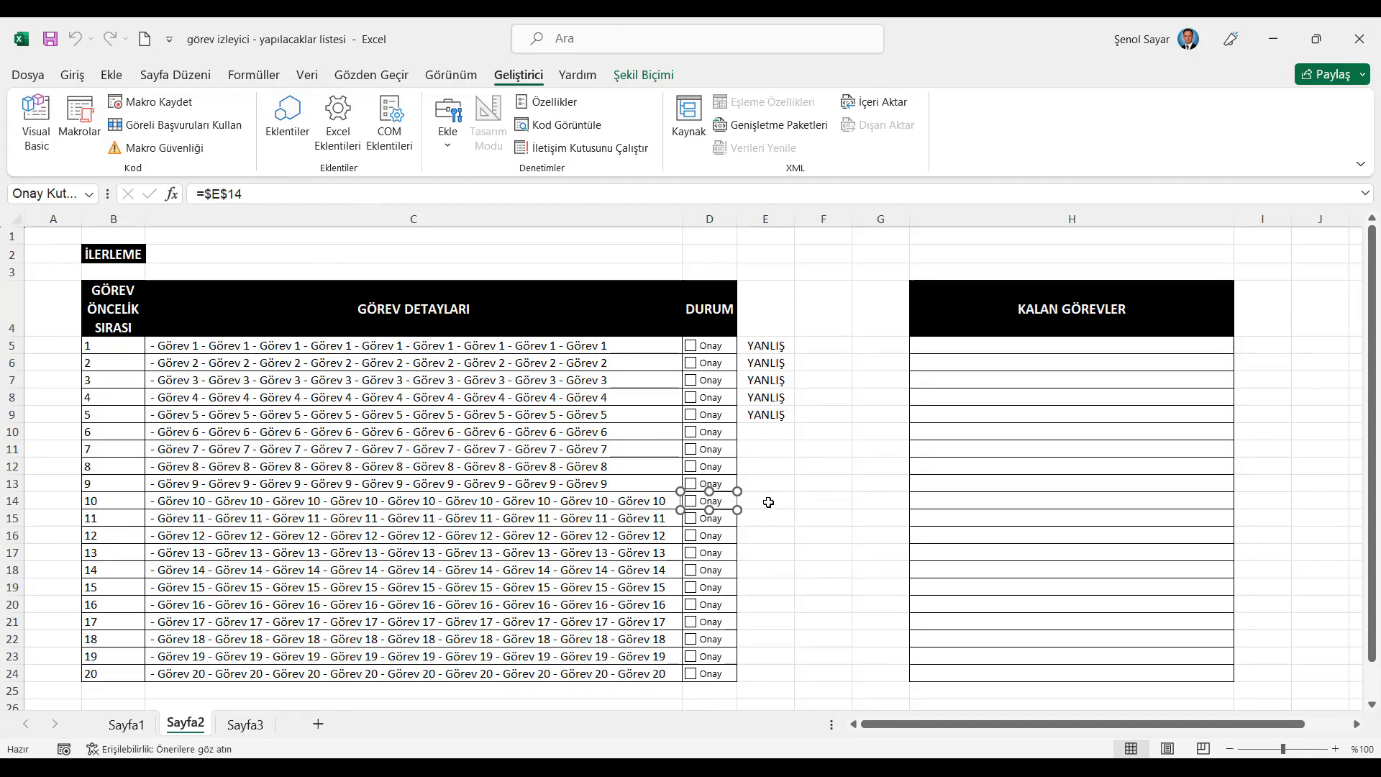
# Step: Link the task 11 check box in D15 to cell $E$15
pyautogui.rightClick(713, 521)
pyautogui.click(239, 185)
pyautogui.click(225, 192)
pyautogui.write('=')
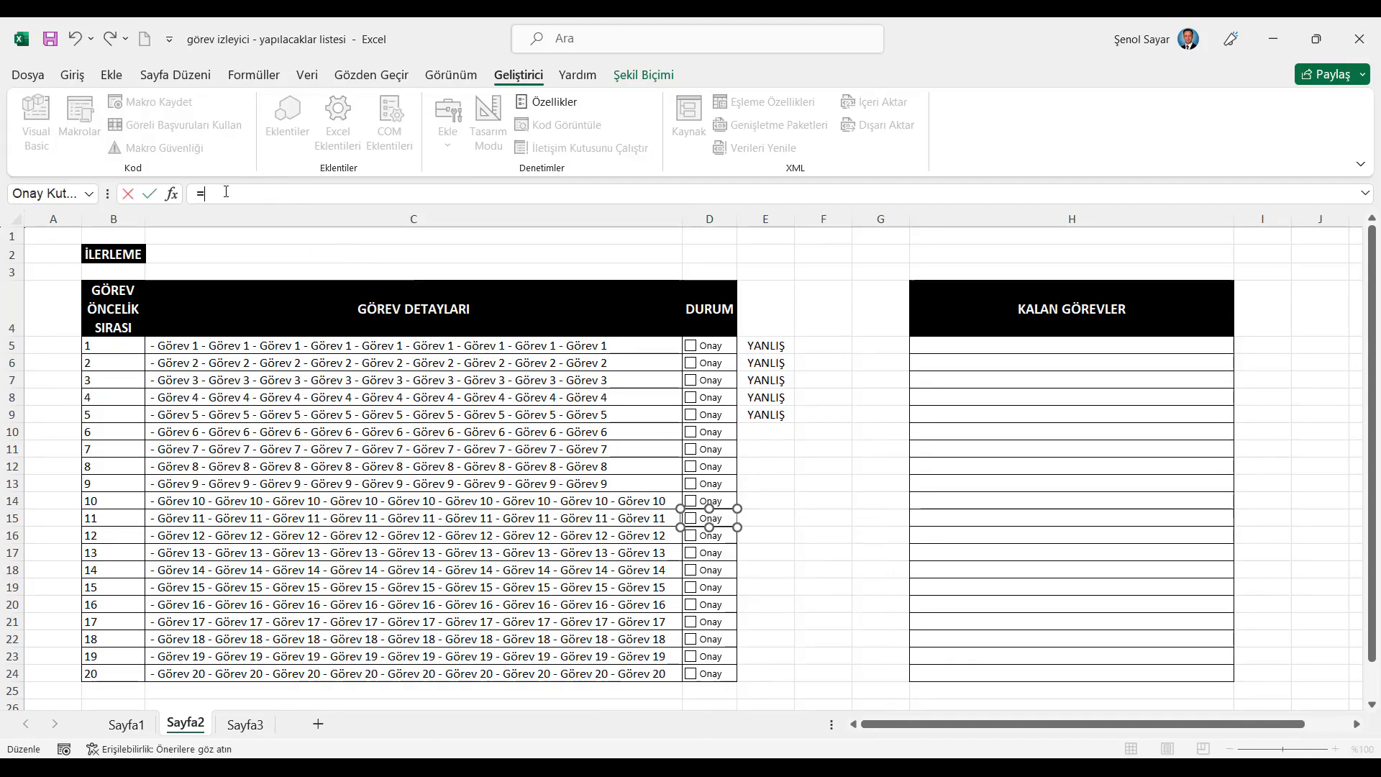
pyautogui.click(753, 522)
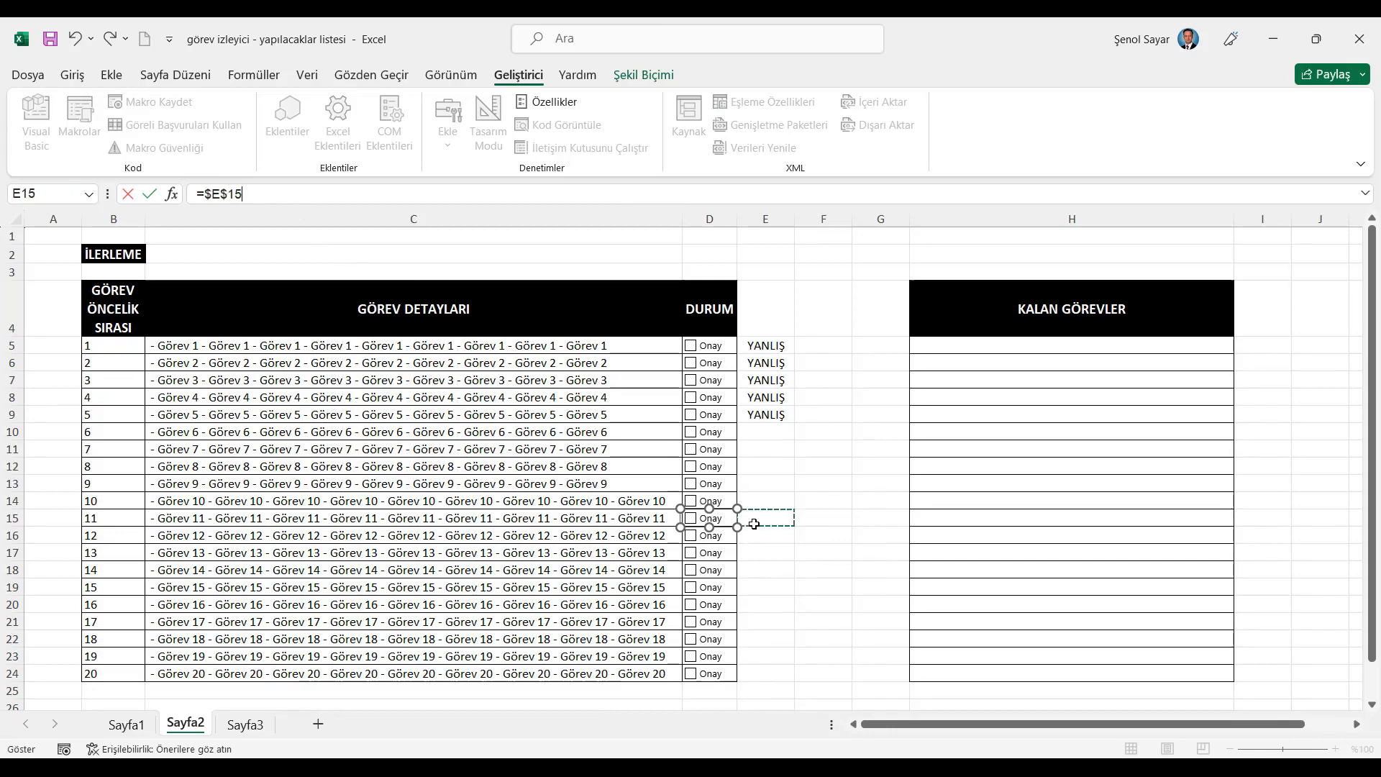
pyautogui.press('Return')
# Step: Check and uncheck the boxes for tasks 6 to 11 so their linked cells E10:E15 receive values
pyautogui.click(692, 434)
pyautogui.click(691, 434)
pyautogui.click(692, 452)
pyautogui.click(692, 452)
pyautogui.click(692, 469)
pyautogui.click(692, 469)
pyautogui.click(692, 486)
pyautogui.click(692, 486)
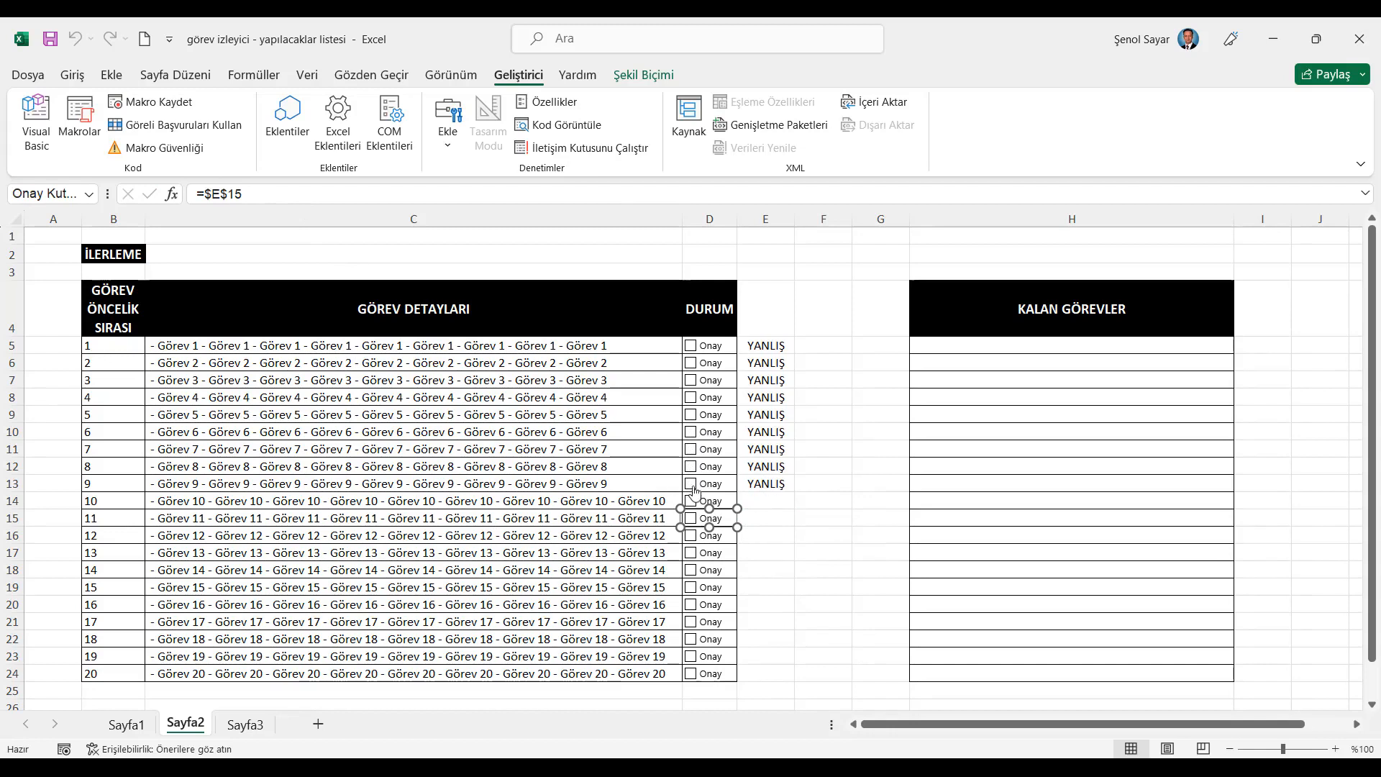
pyautogui.click(692, 504)
pyautogui.click(692, 504)
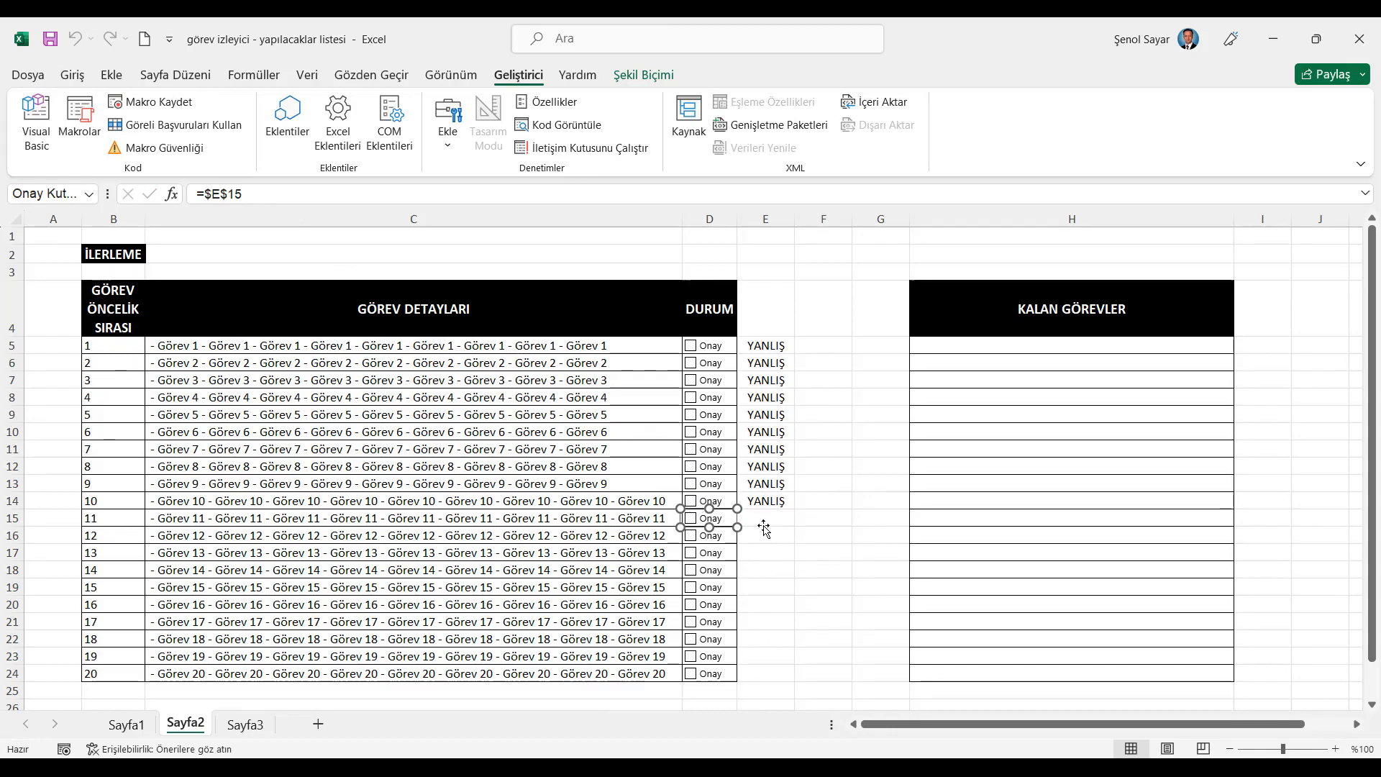
pyautogui.click(761, 524)
pyautogui.press('Right')
pyautogui.click(692, 521)
pyautogui.click(691, 521)
# Step: Link the task 12 check box in D16 to cell $E$16
pyautogui.rightClick(692, 537)
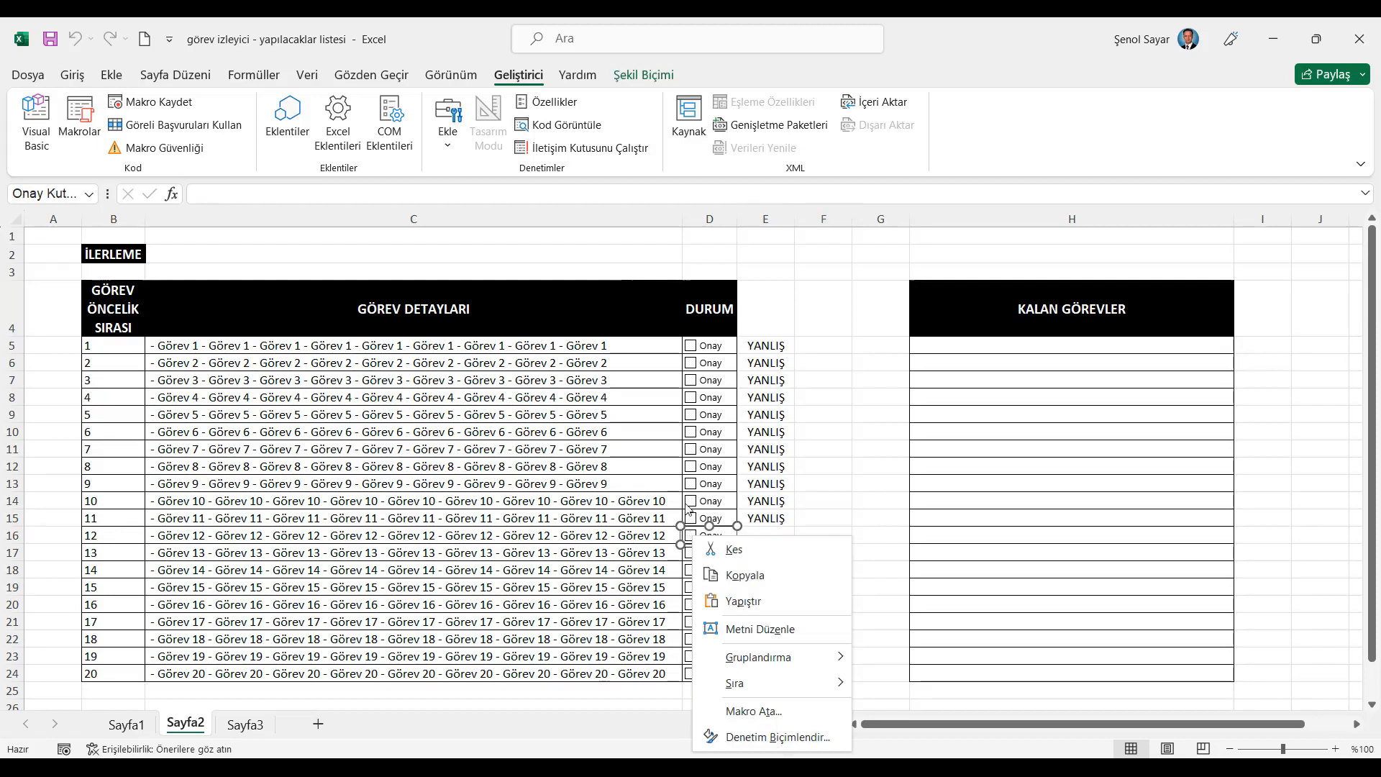
pyautogui.click(250, 202)
pyautogui.click(240, 191)
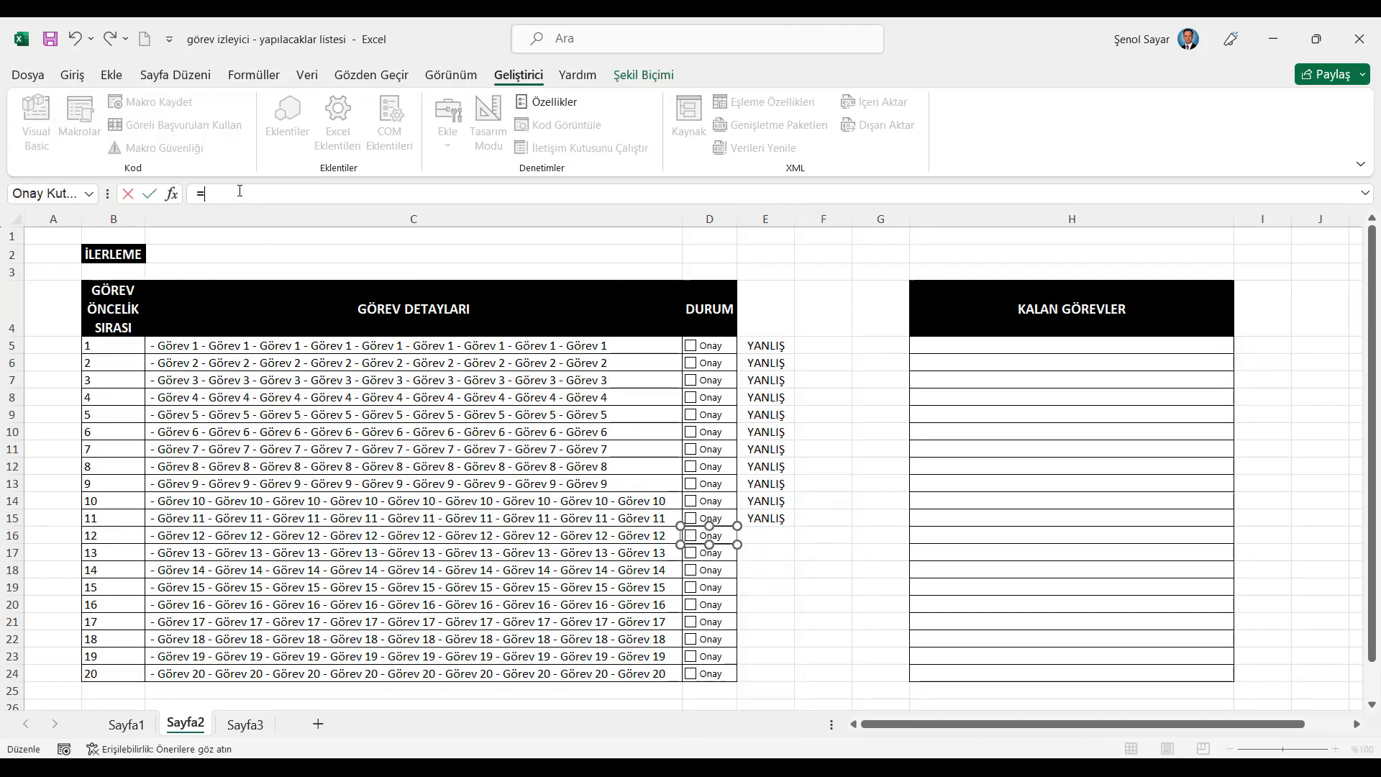
pyautogui.write('=')
pyautogui.click(770, 536)
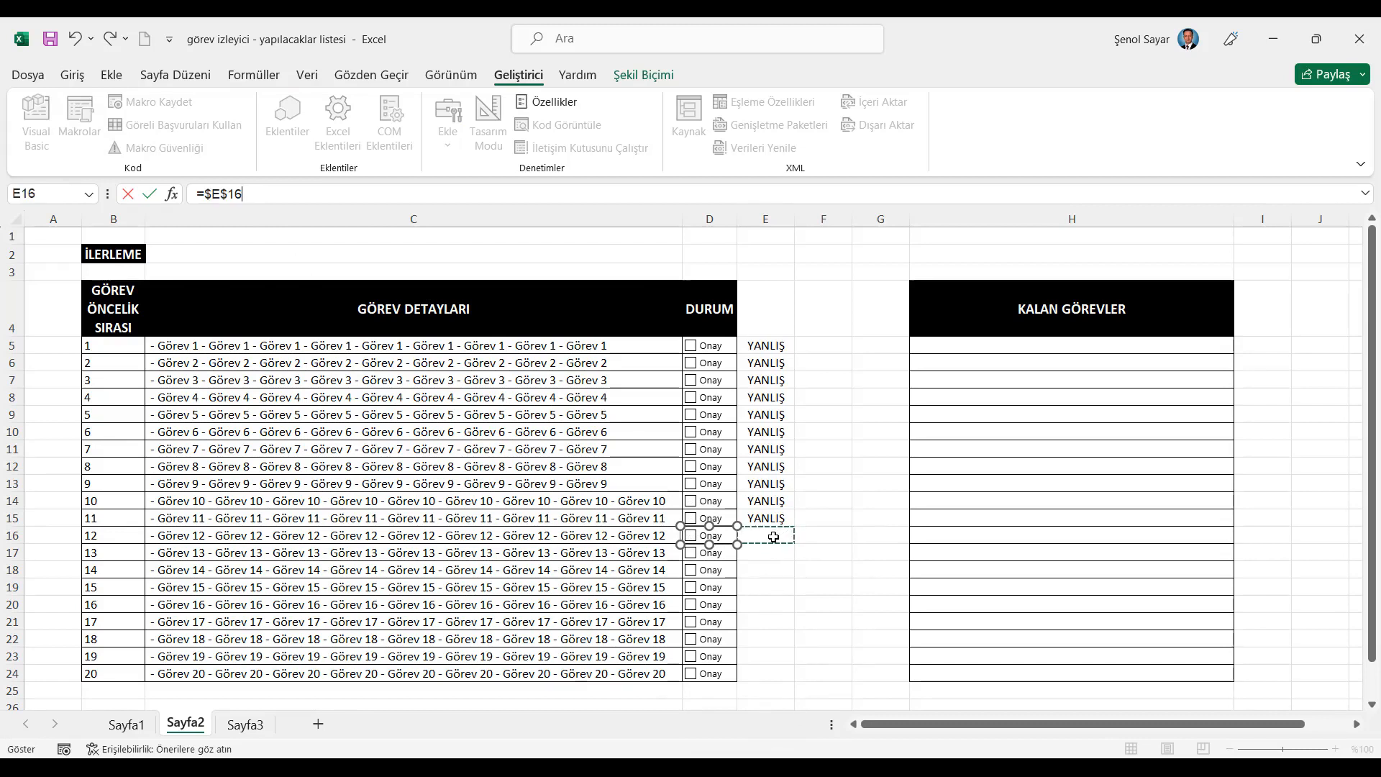
pyautogui.press('Return')
# Step: Link the task 13 check box in D17 to cell $E$17
pyautogui.rightClick(703, 552)
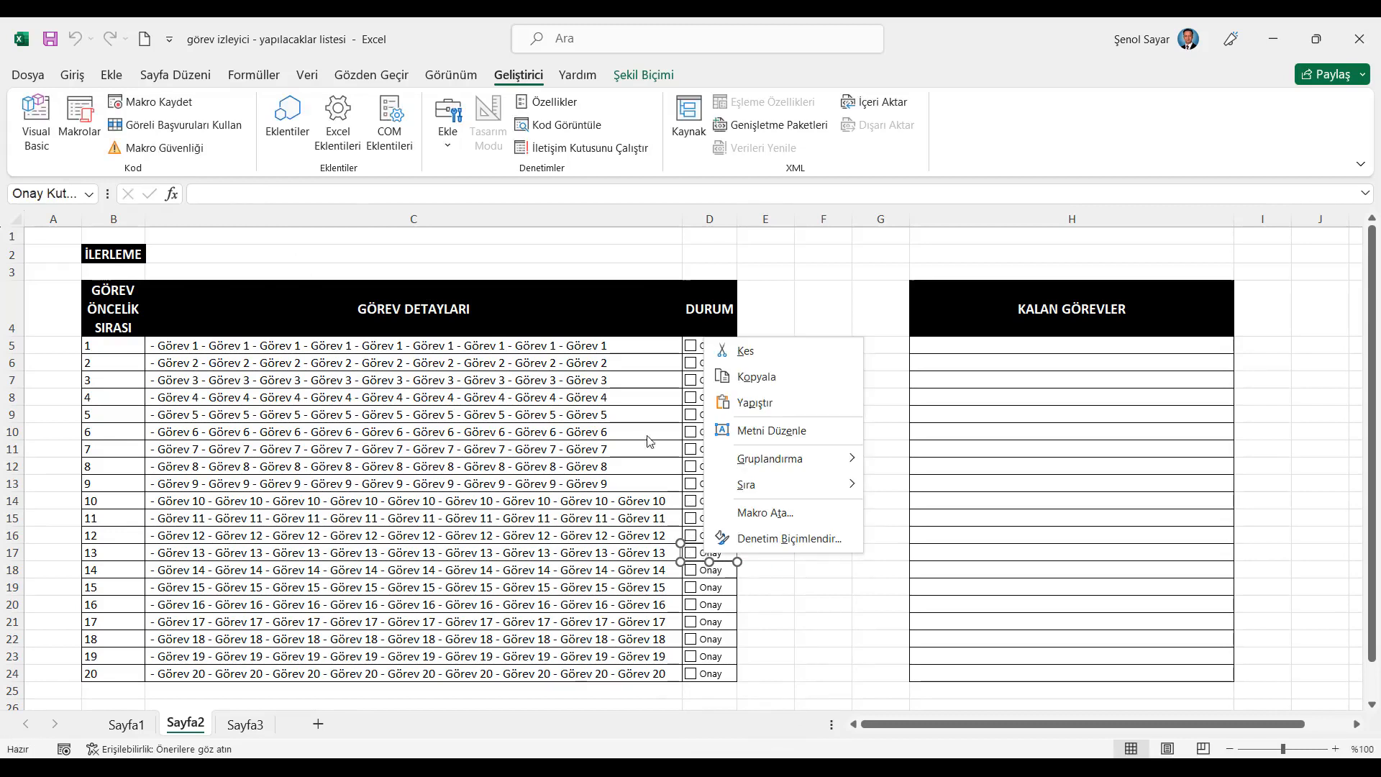
pyautogui.click(251, 197)
pyautogui.click(249, 190)
pyautogui.write('=')
pyautogui.click(783, 552)
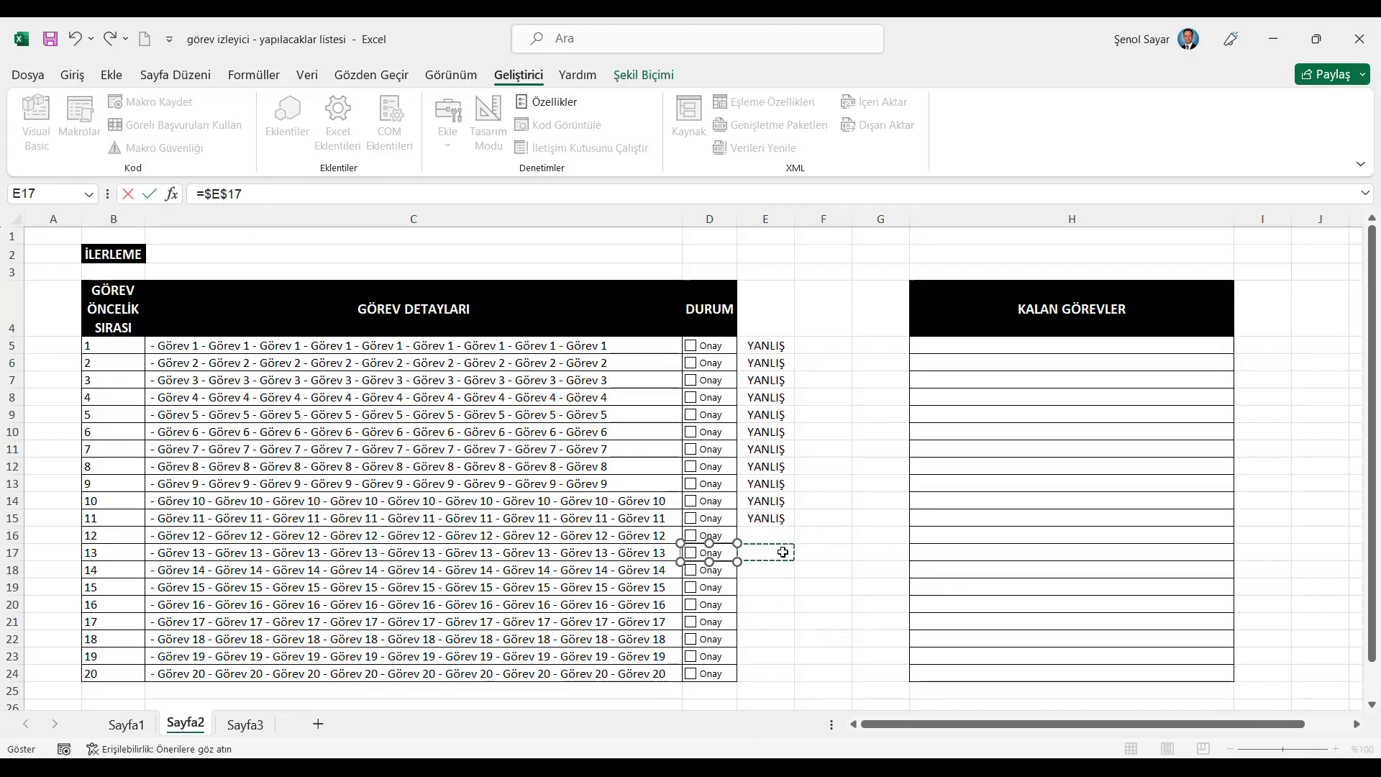
pyautogui.press('Return')
# Step: Link the task 14 check box in D18 to cell $E$18
pyautogui.rightClick(712, 570)
pyautogui.press('Escape')
pyautogui.click(228, 192)
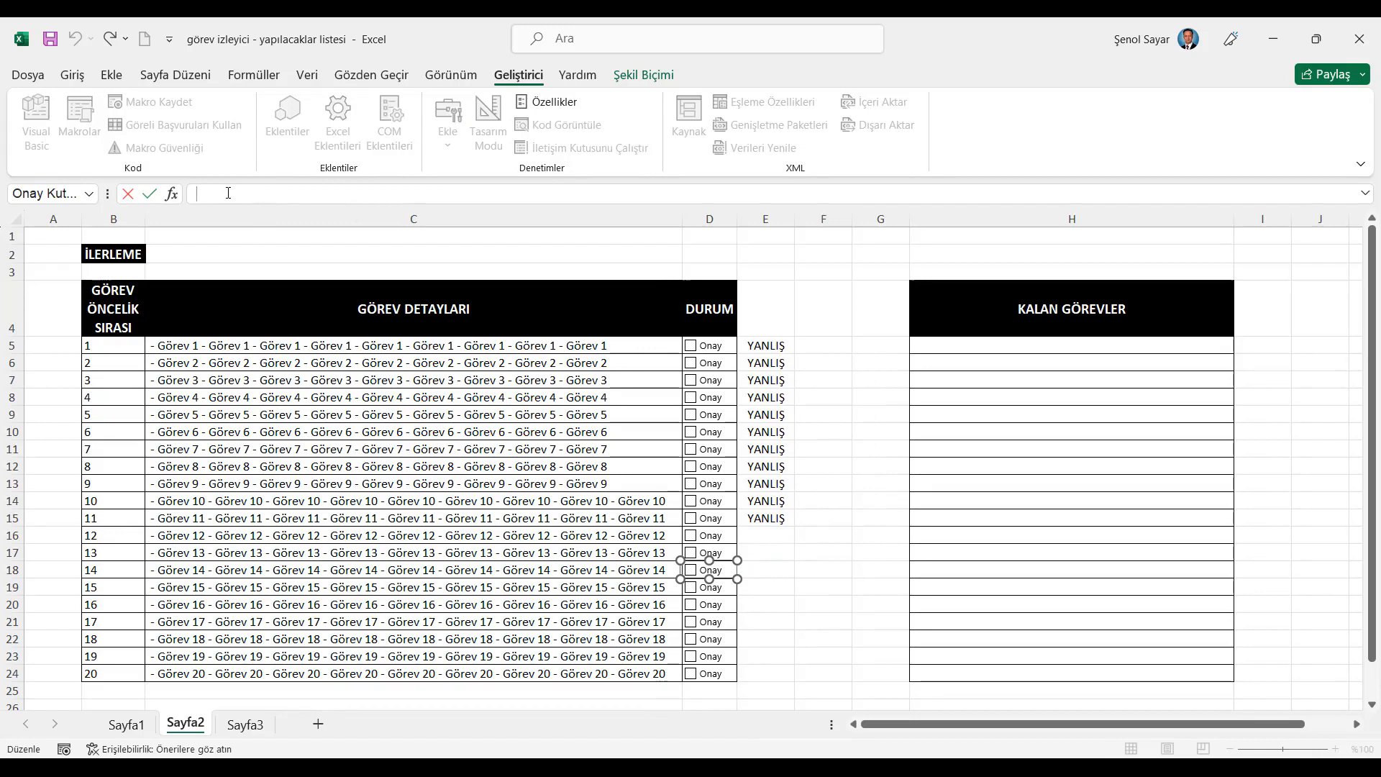
pyautogui.click(762, 576)
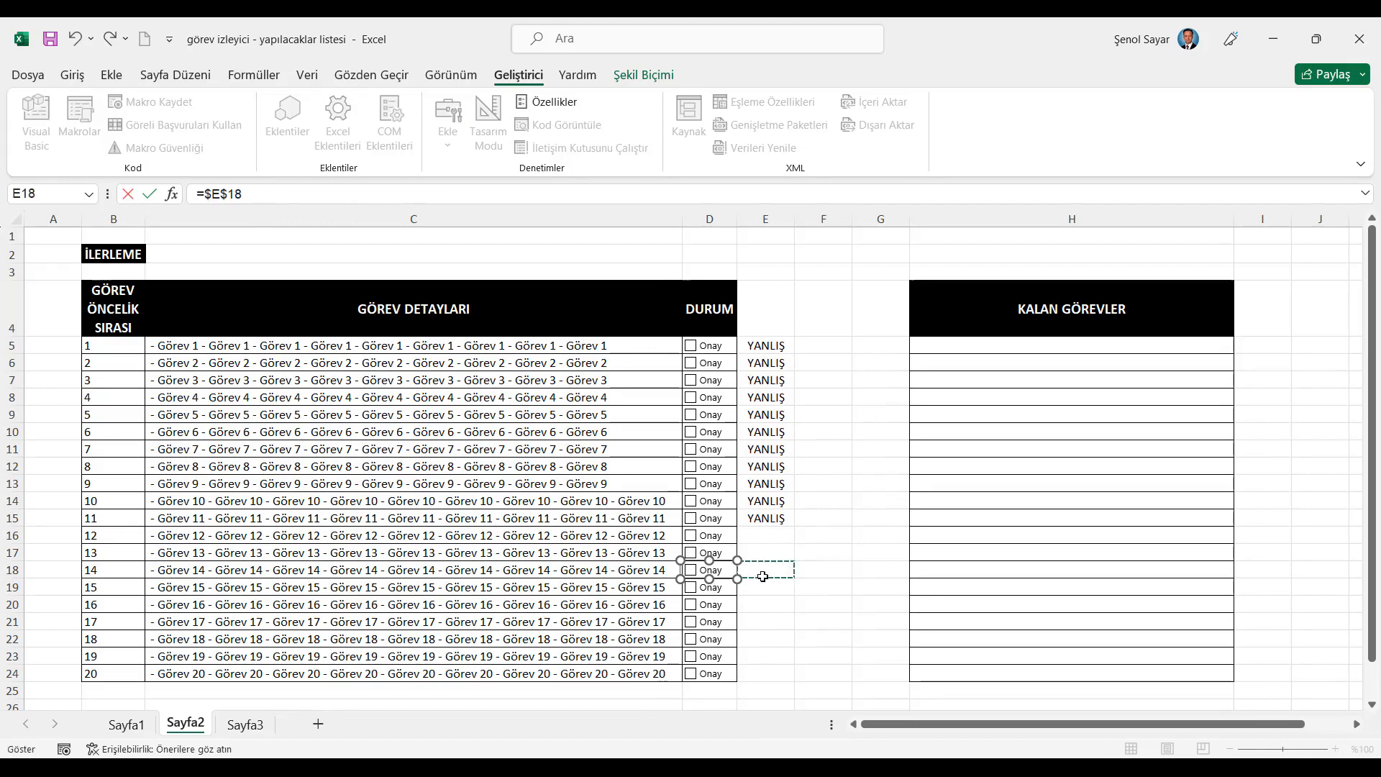
pyautogui.press('Return')
# Step: Link the task 15 check box in D19 to cell $E$19
pyautogui.rightClick(709, 587)
pyautogui.press('Escape')
pyautogui.click(228, 194)
pyautogui.write('=')
pyautogui.click(769, 592)
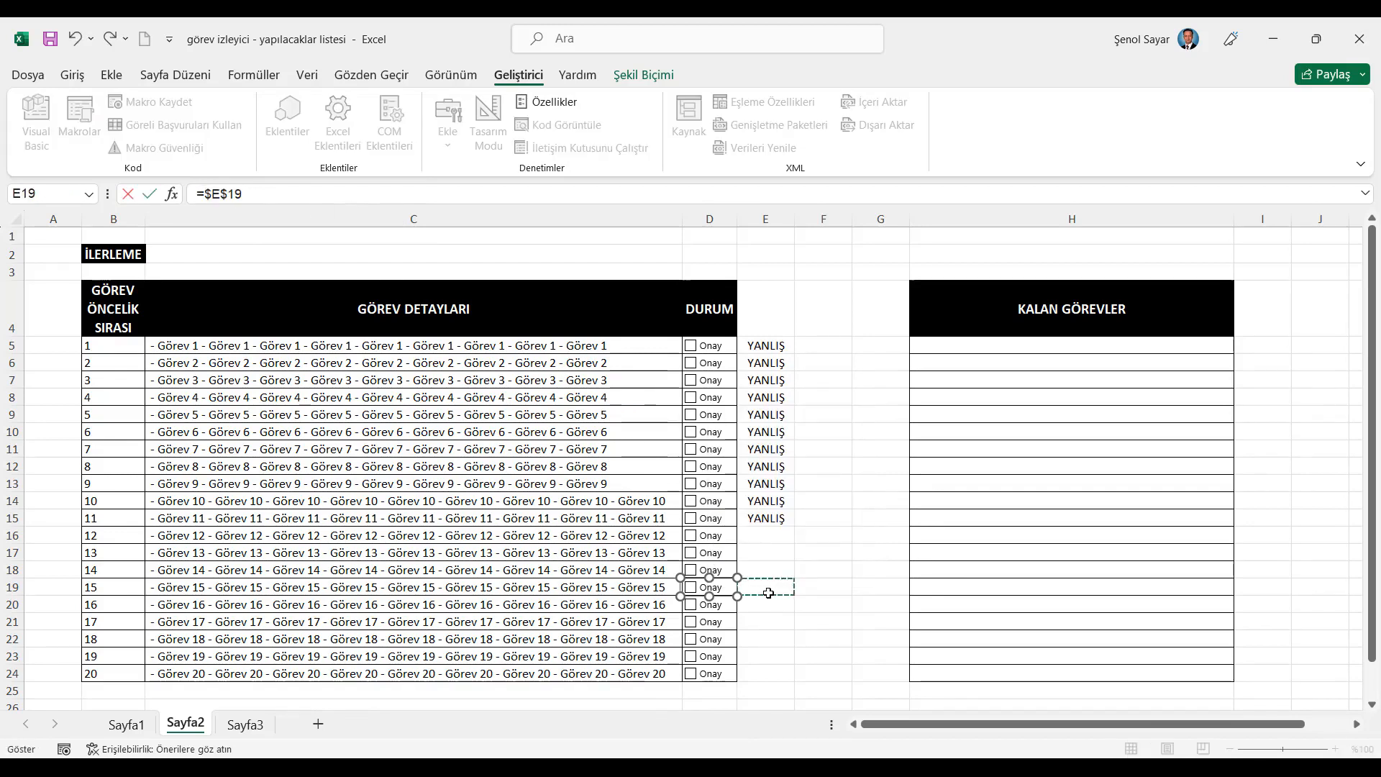
pyautogui.press('Return')
# Step: Link the task 16 check box in D20 to cell $E$20
pyautogui.rightClick(723, 610)
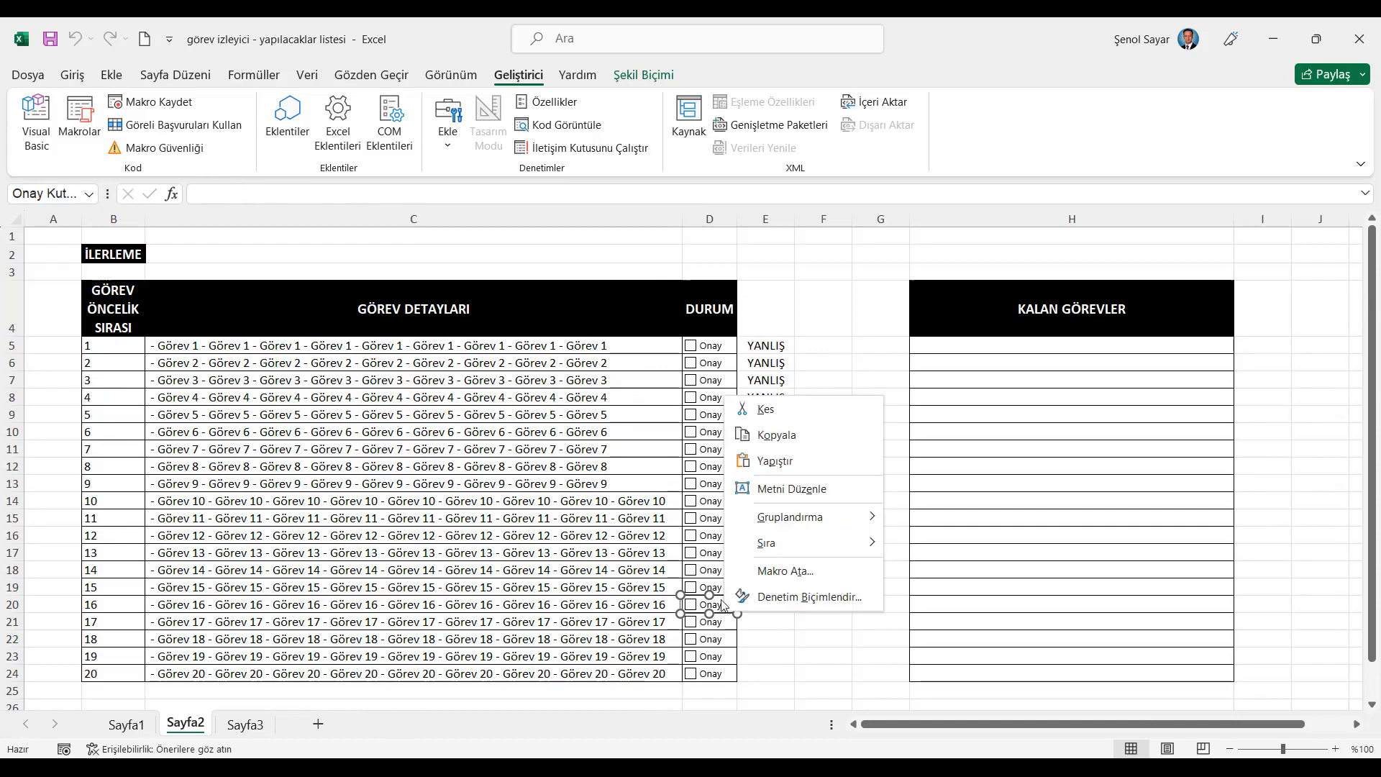
pyautogui.click(265, 188)
pyautogui.click(266, 189)
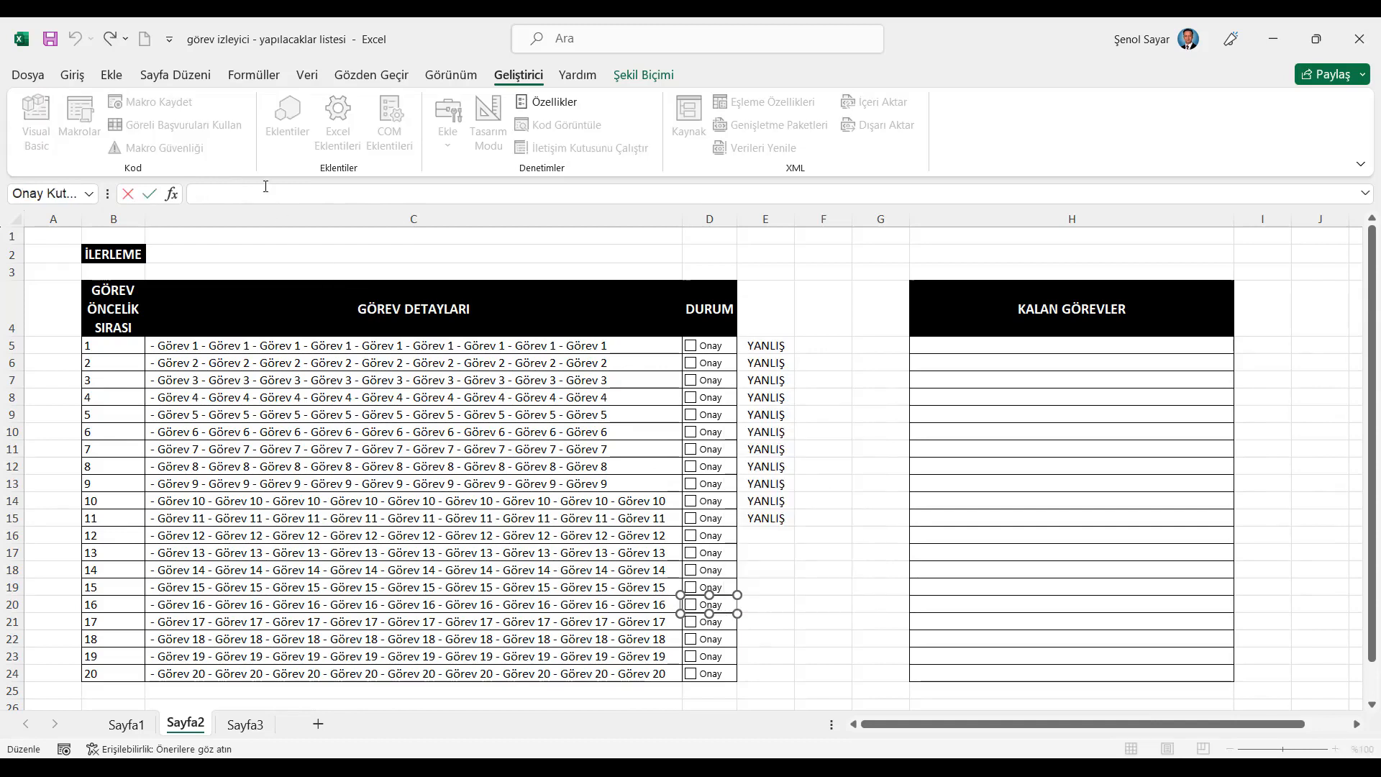
pyautogui.write('=')
pyautogui.click(778, 603)
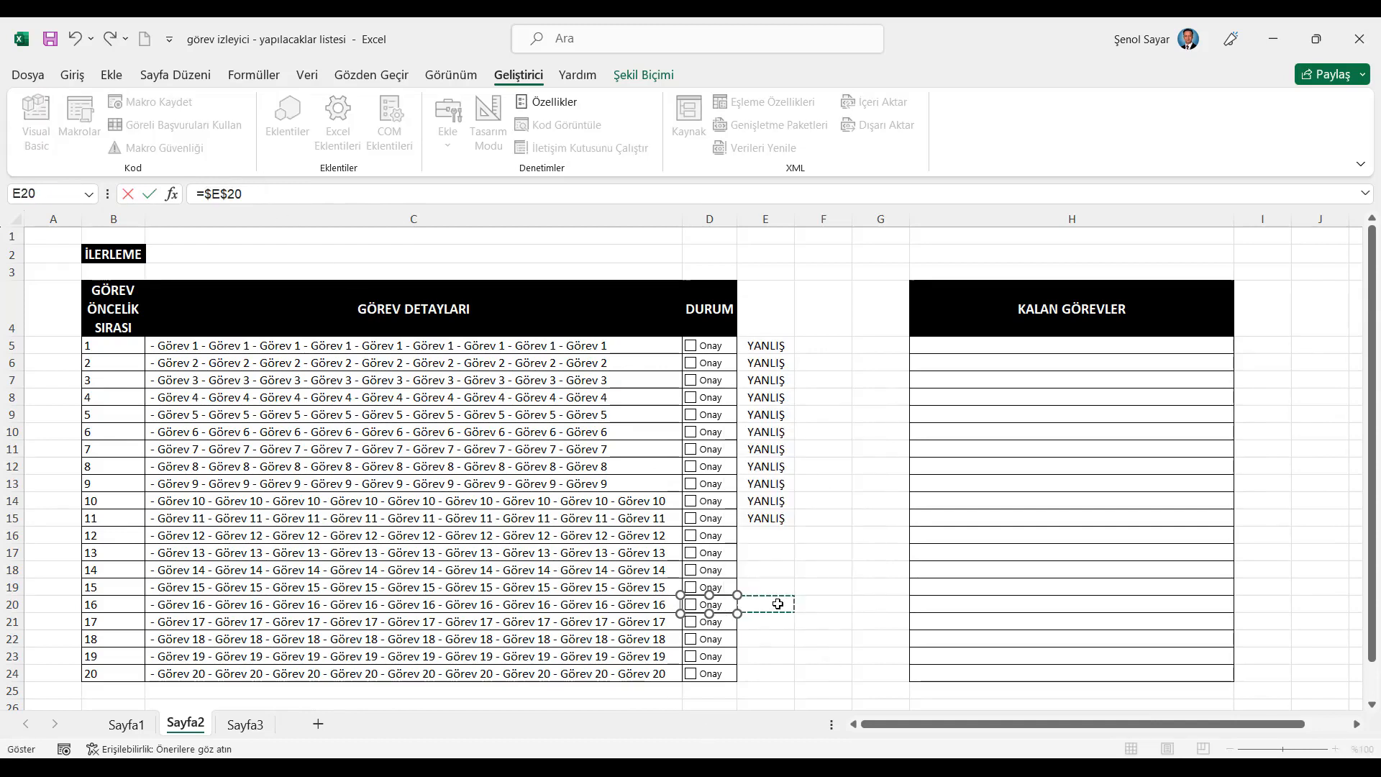
pyautogui.press('Return')
# Step: Link the task 17 check box in D21 to cell $E$21
pyautogui.rightClick(717, 623)
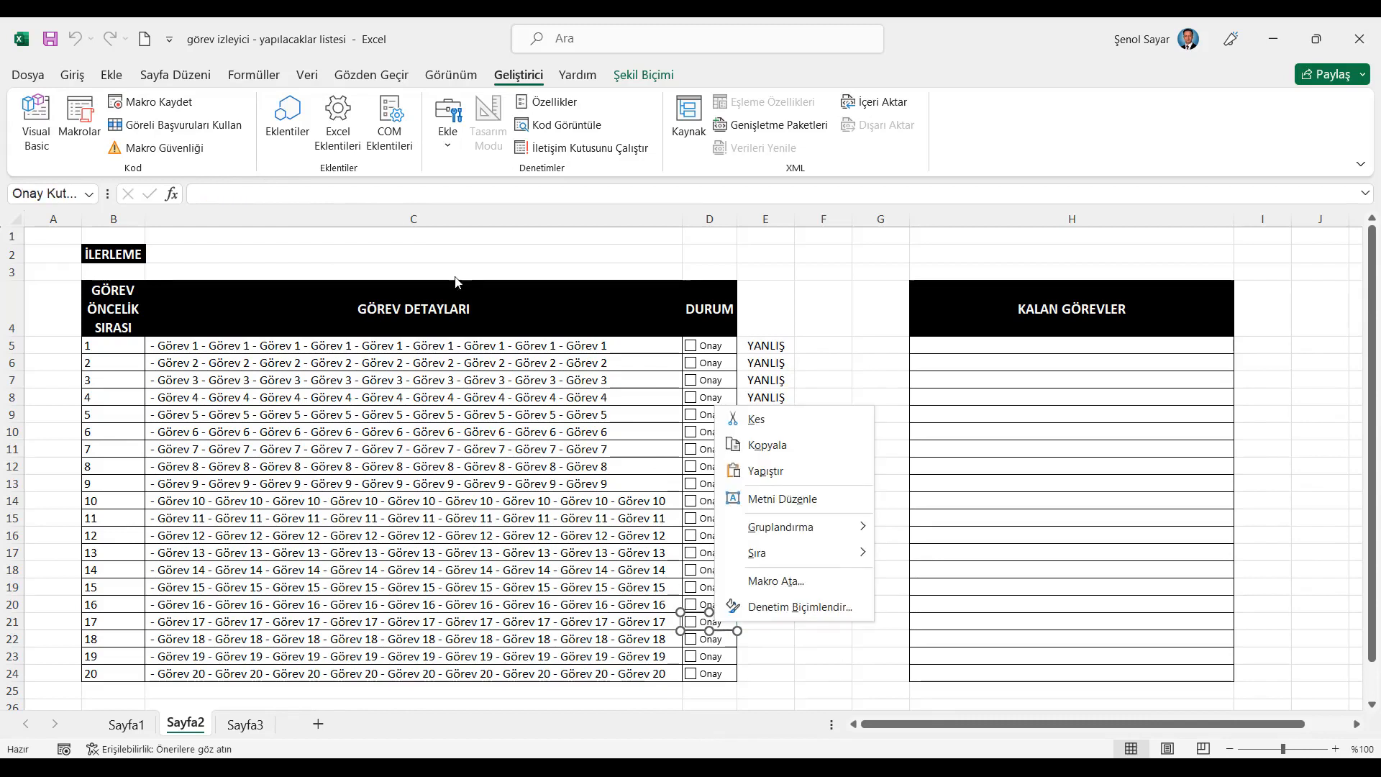
pyautogui.click(229, 195)
pyautogui.click(248, 197)
pyautogui.write('=')
pyautogui.click(764, 624)
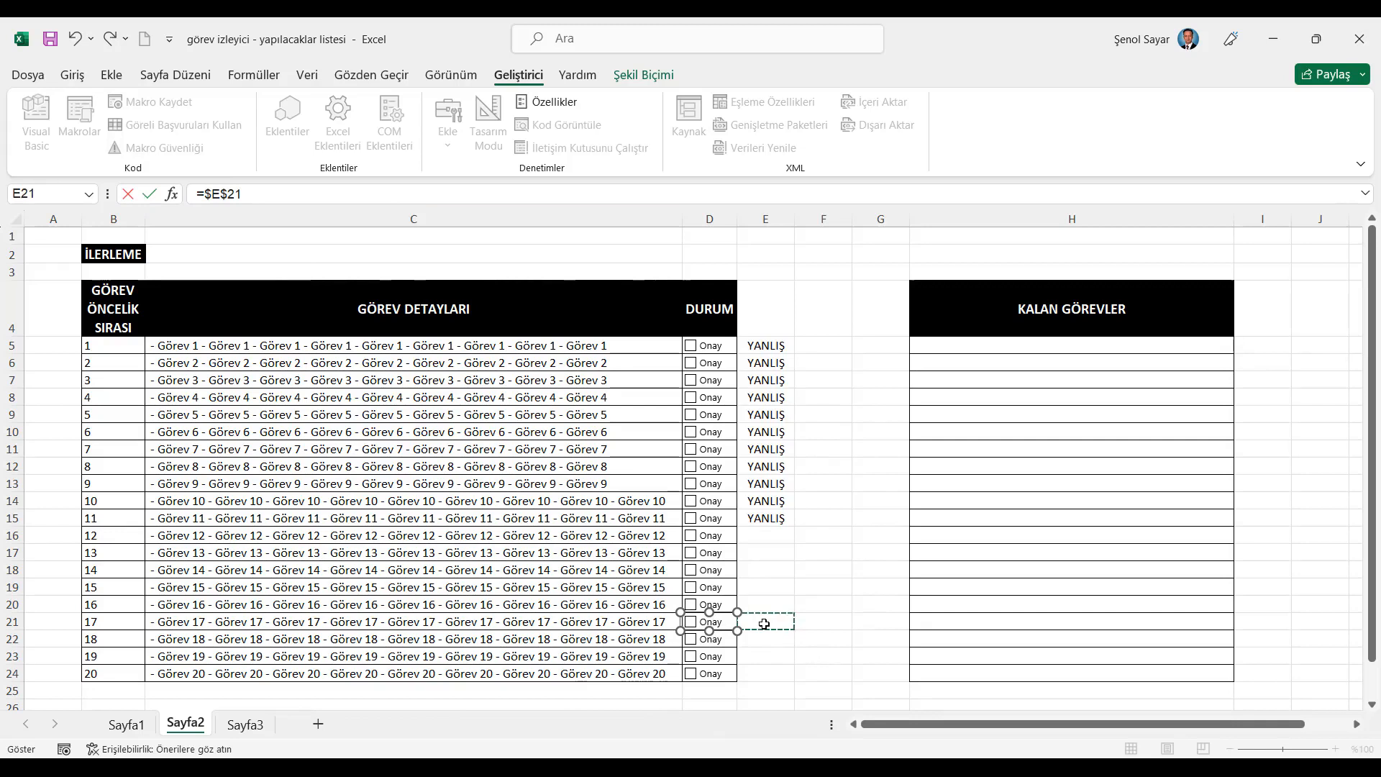
pyautogui.press('Return')
# Step: Link the task 18 check box in D22 to cell $E$22
pyautogui.rightClick(714, 642)
pyautogui.click(228, 194)
pyautogui.click(227, 189)
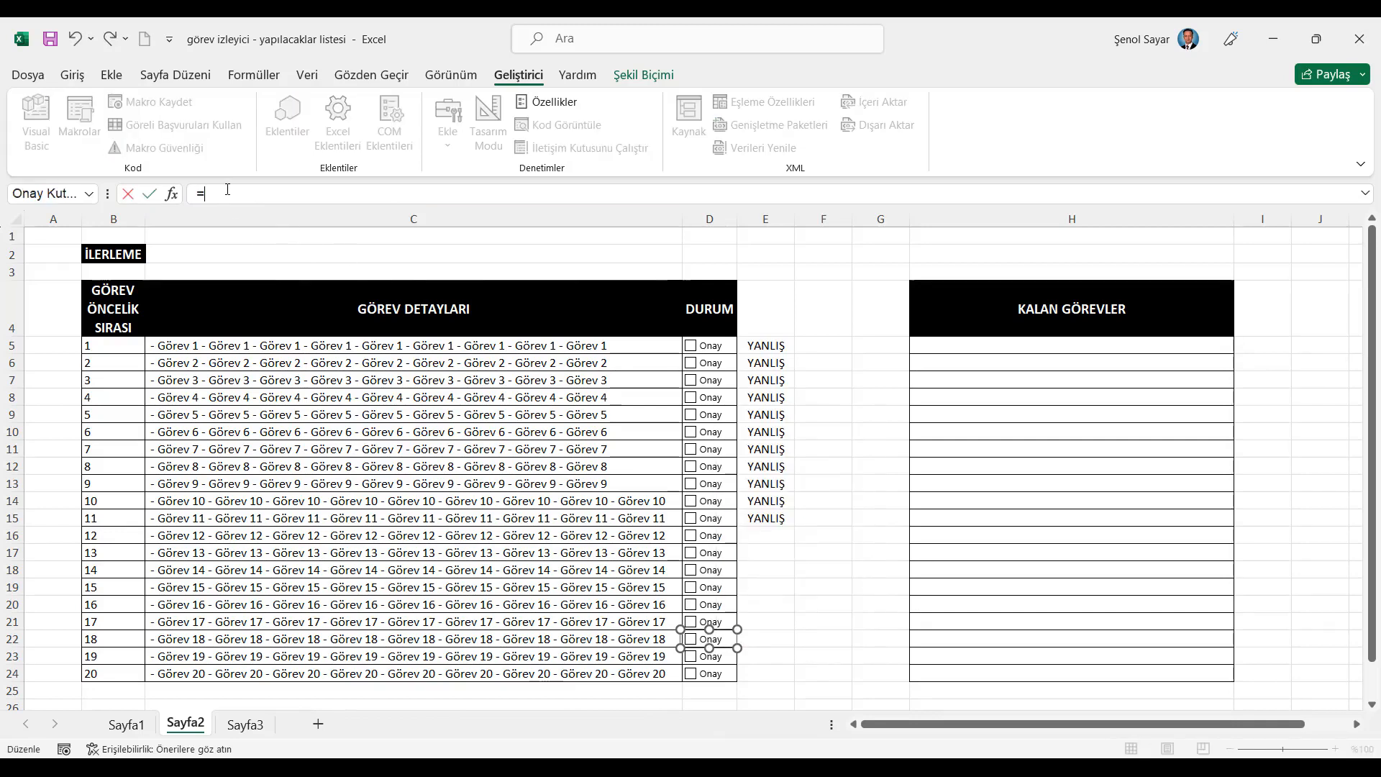
pyautogui.click(785, 638)
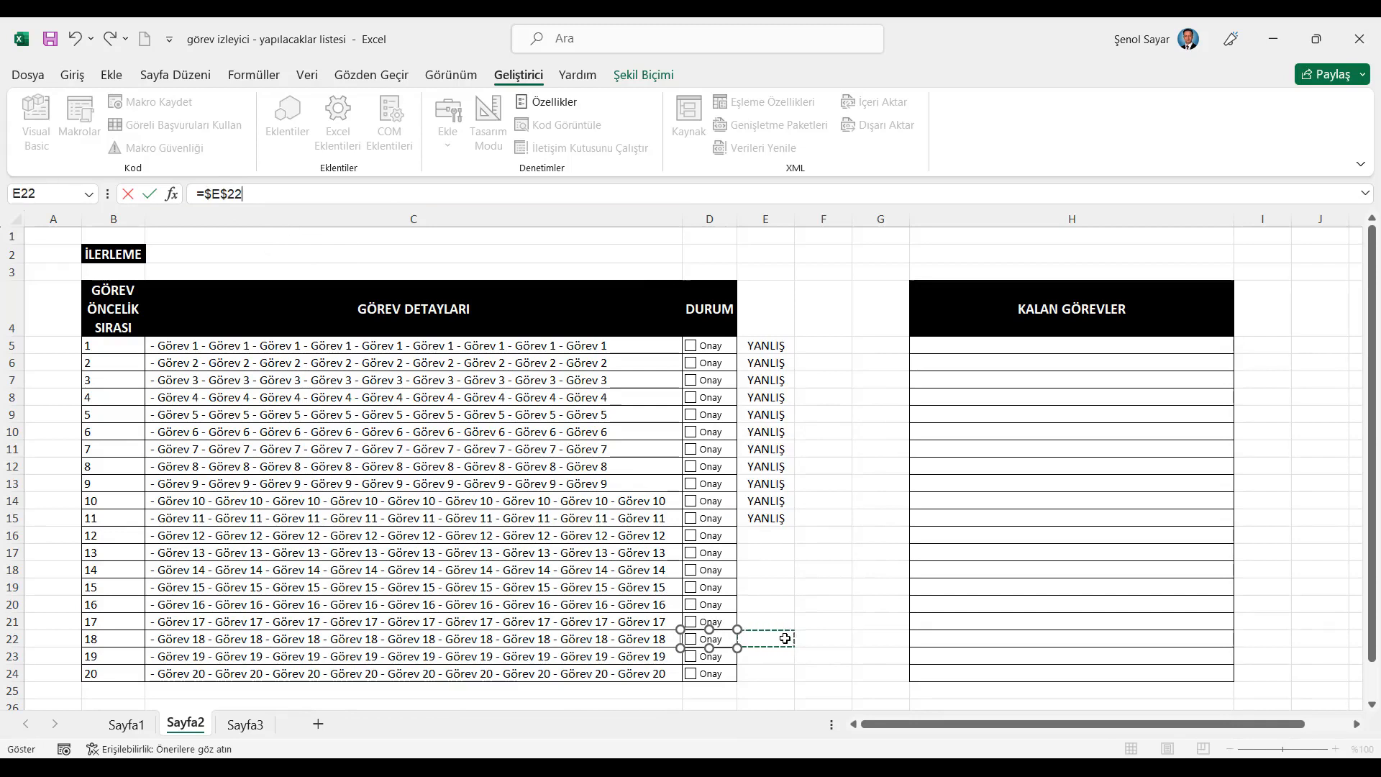
pyautogui.press('Return')
# Step: Link the task 19 check box in D23 to cell $E$23
pyautogui.rightClick(697, 658)
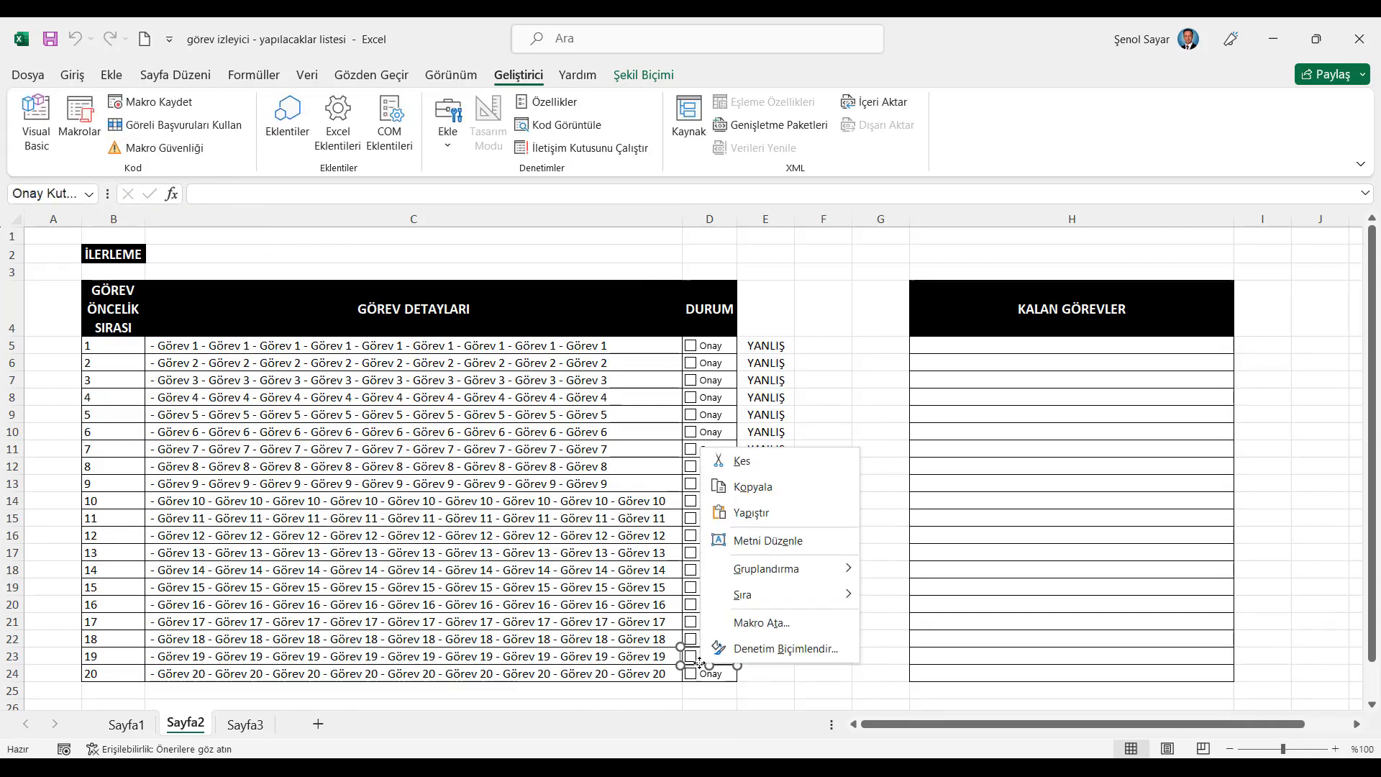
pyautogui.click(229, 190)
pyautogui.click(230, 190)
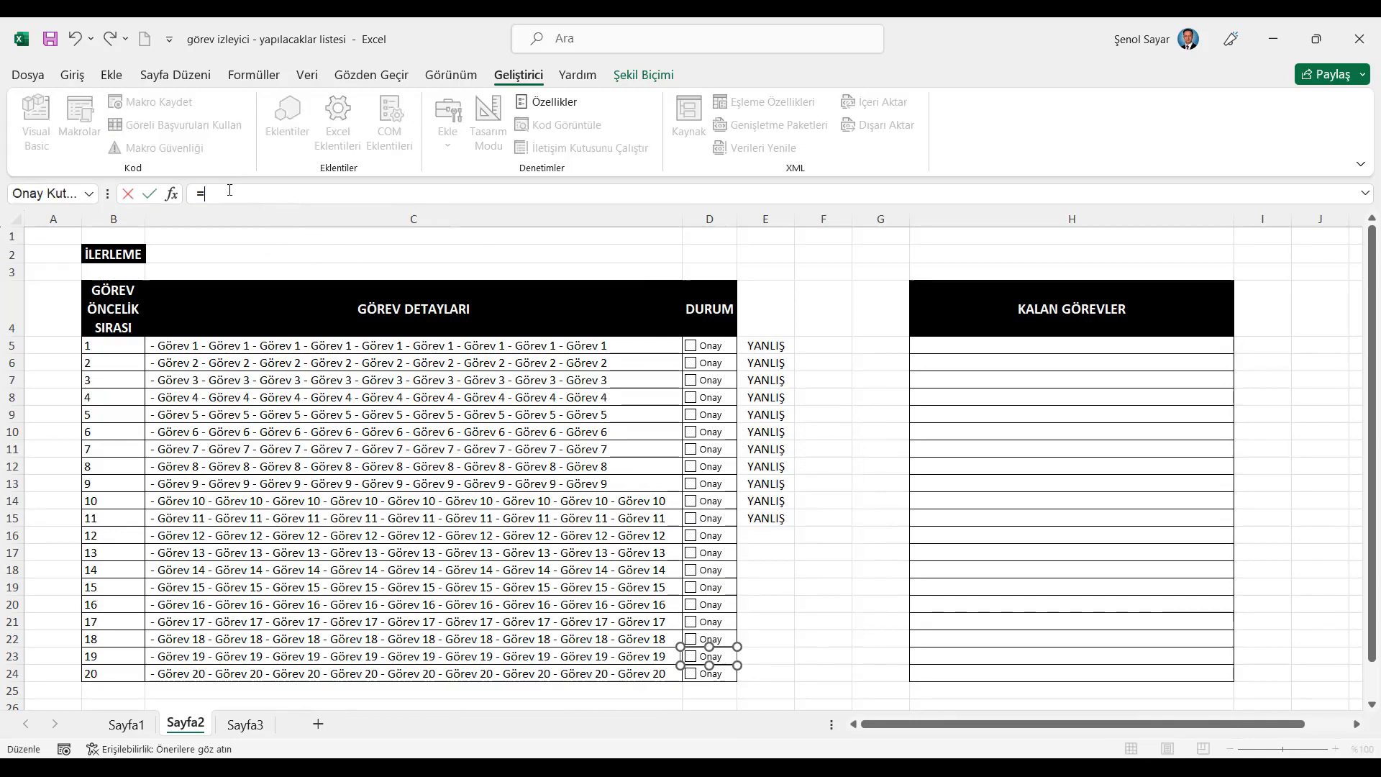
pyautogui.click(779, 650)
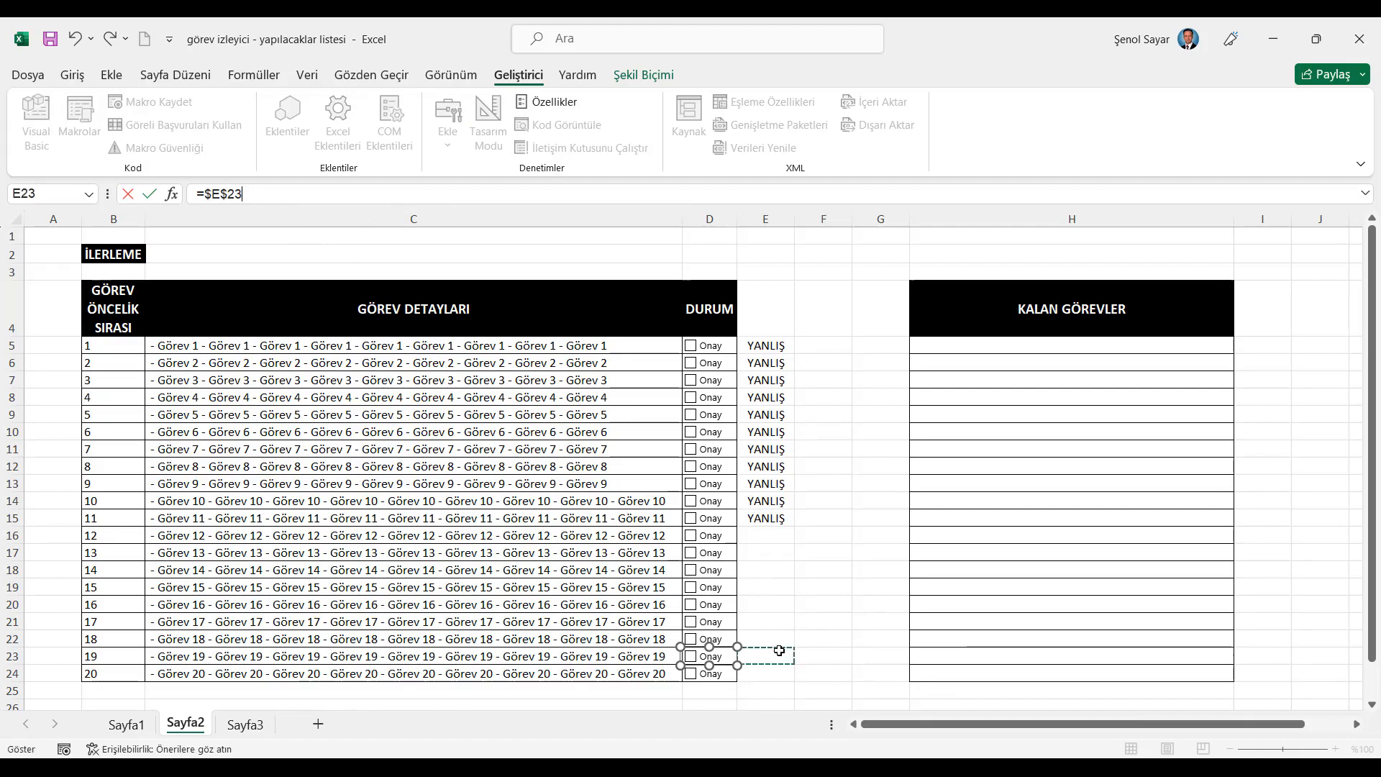
pyautogui.press('Return')
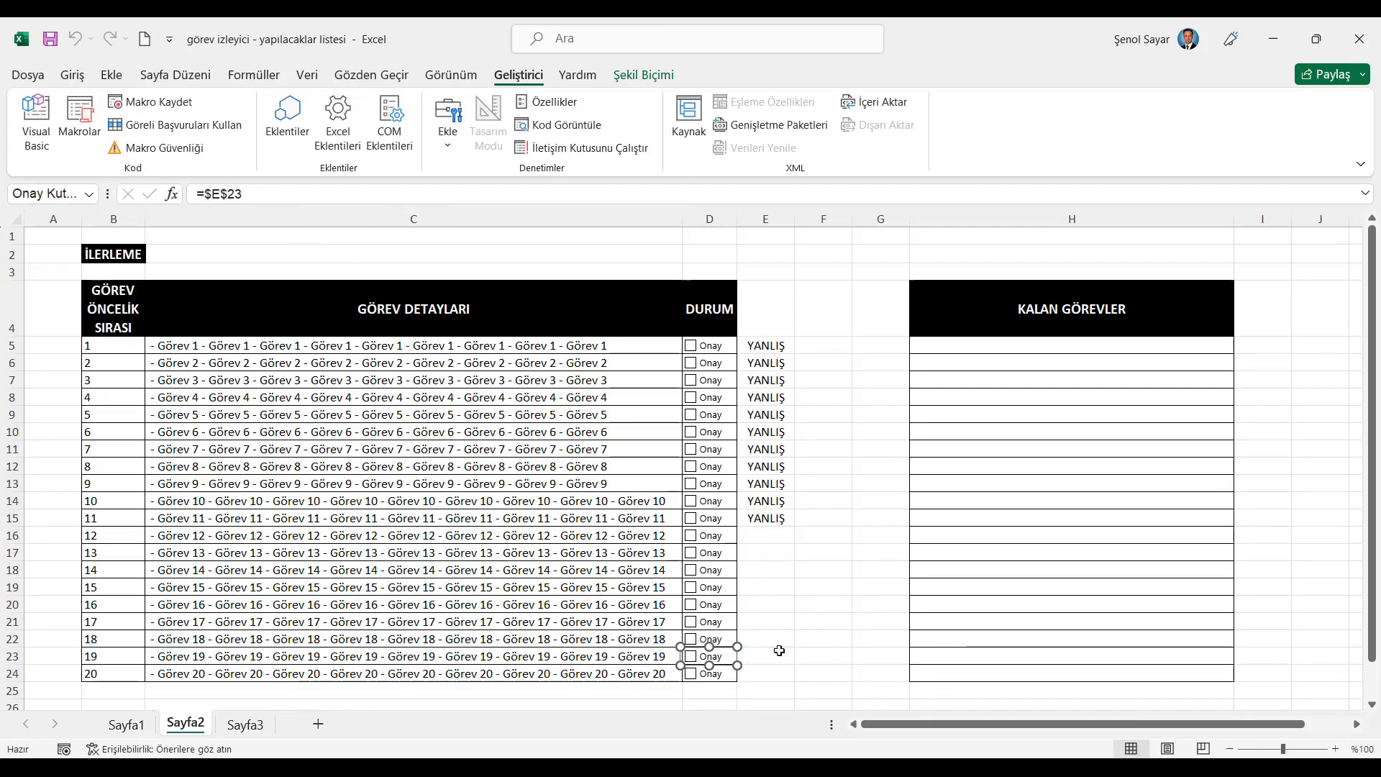
# Step: Link the task 20 check box in D24 to cell $E$24 and deselect the check box
pyautogui.rightClick(718, 678)
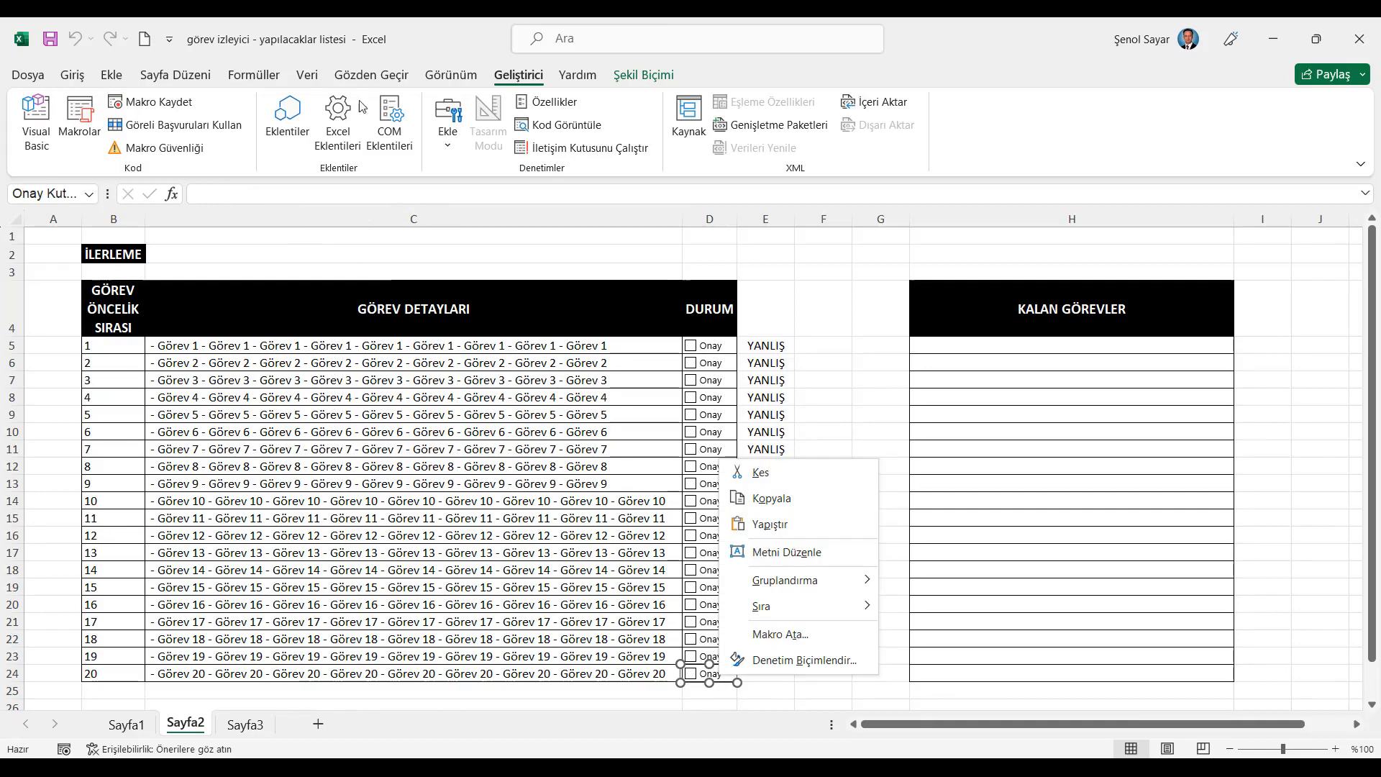
pyautogui.click(281, 194)
pyautogui.write('=')
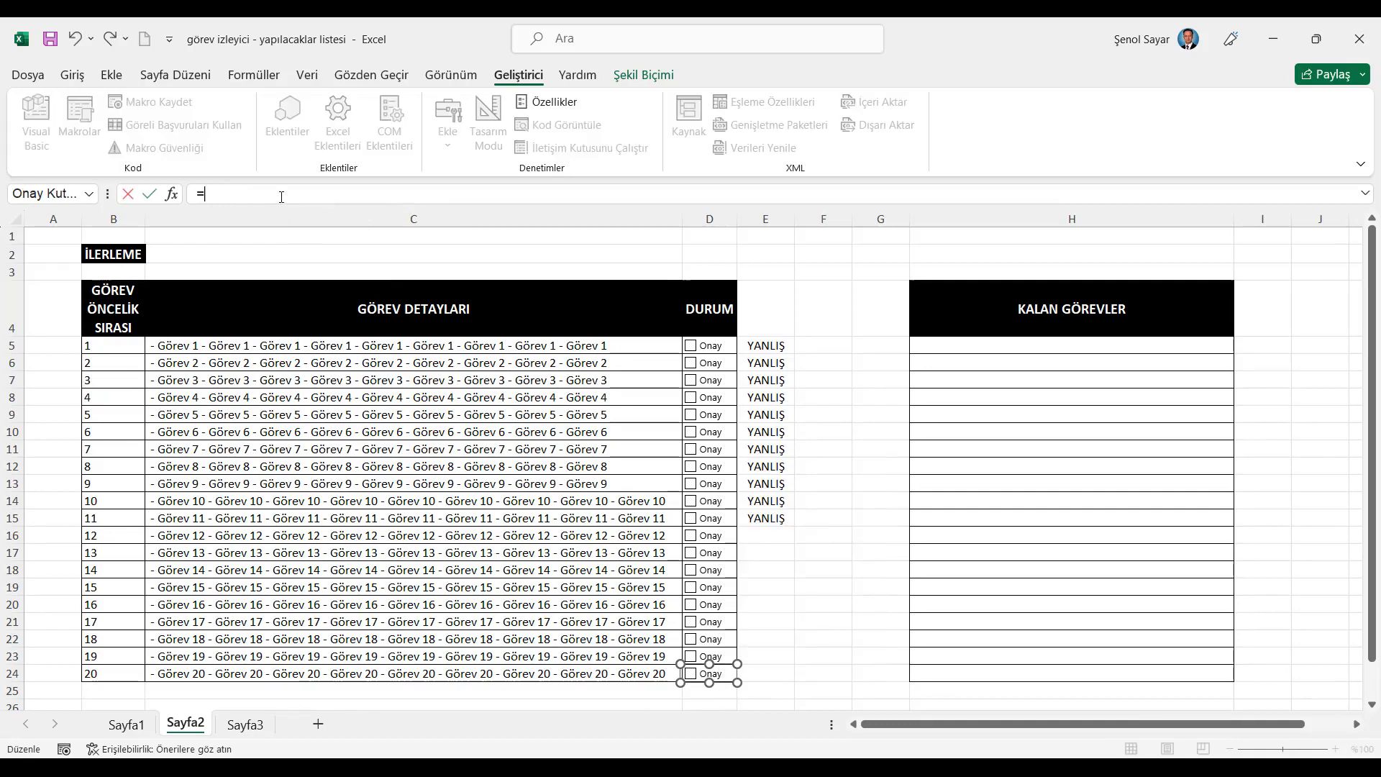
pyautogui.click(780, 673)
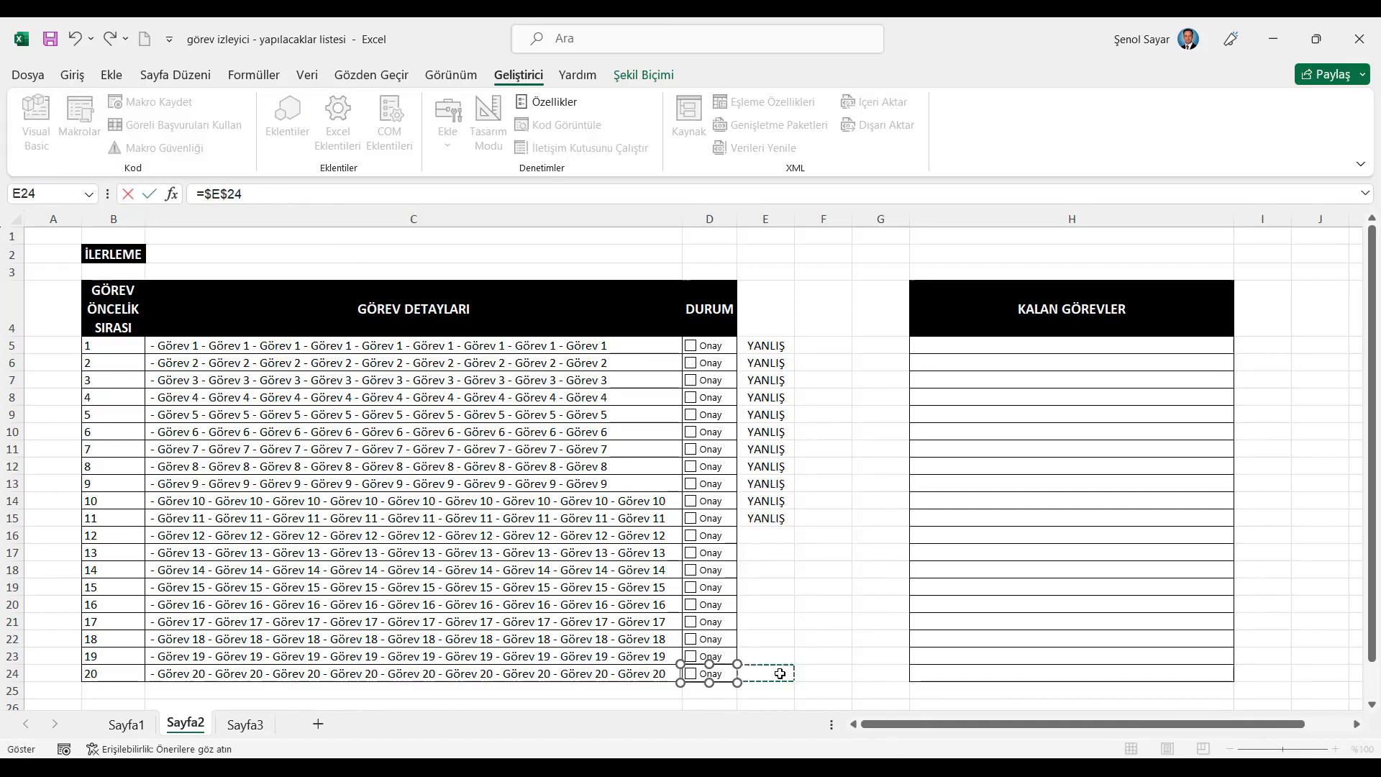
pyautogui.press('Return')
pyautogui.click(832, 523)
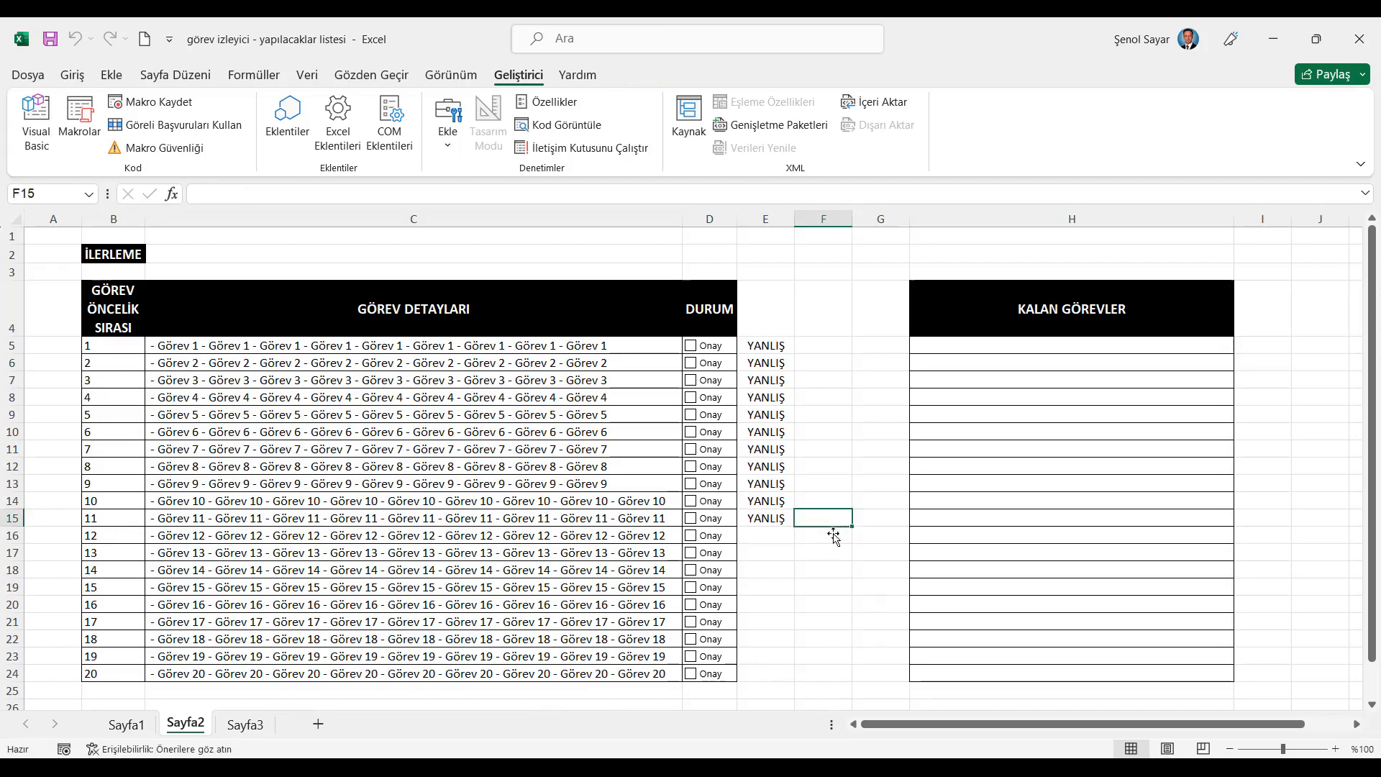
# Step: Check and uncheck the boxes for tasks 12 to 20 so their linked cells E16:E24 receive values
pyautogui.click(693, 542)
pyautogui.click(691, 572)
pyautogui.click(692, 587)
pyautogui.click(691, 605)
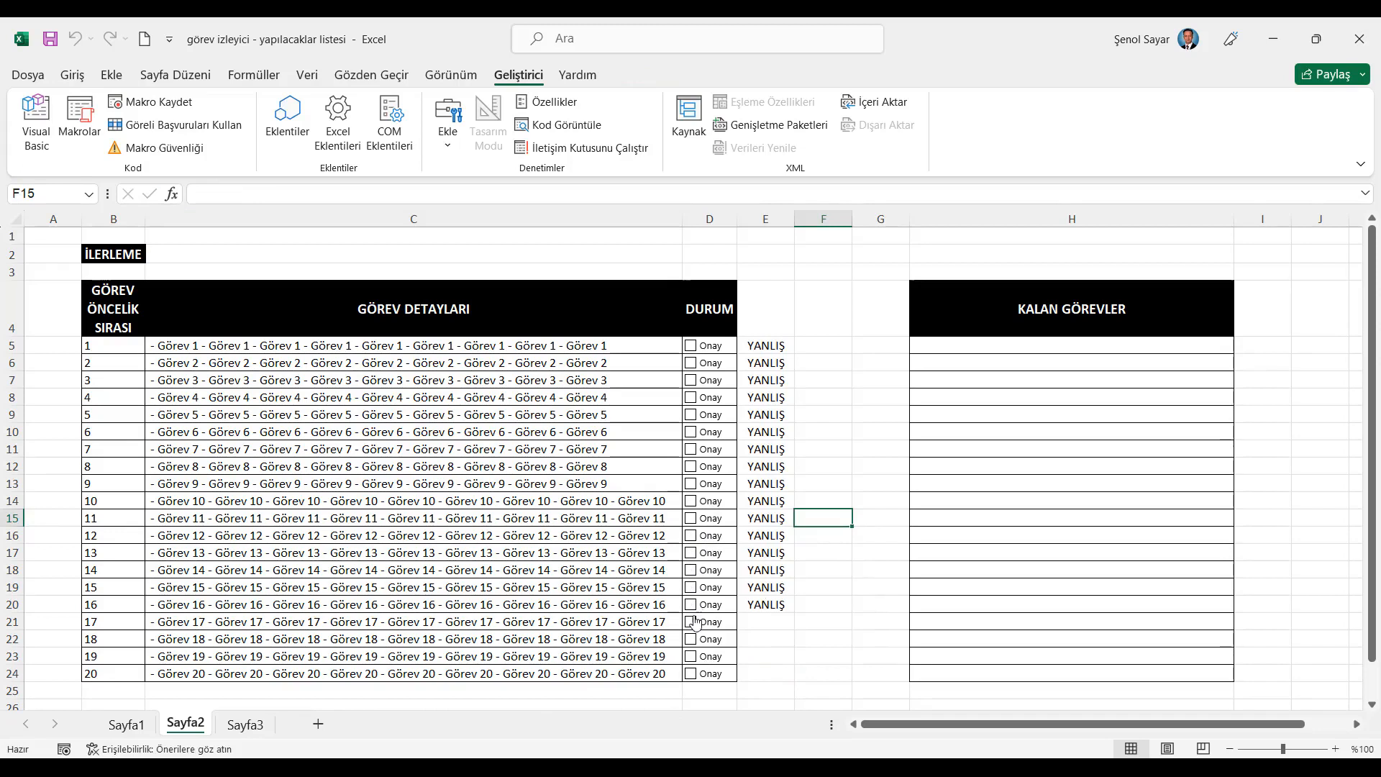
pyautogui.click(692, 640)
pyautogui.click(692, 674)
pyautogui.click(770, 348)
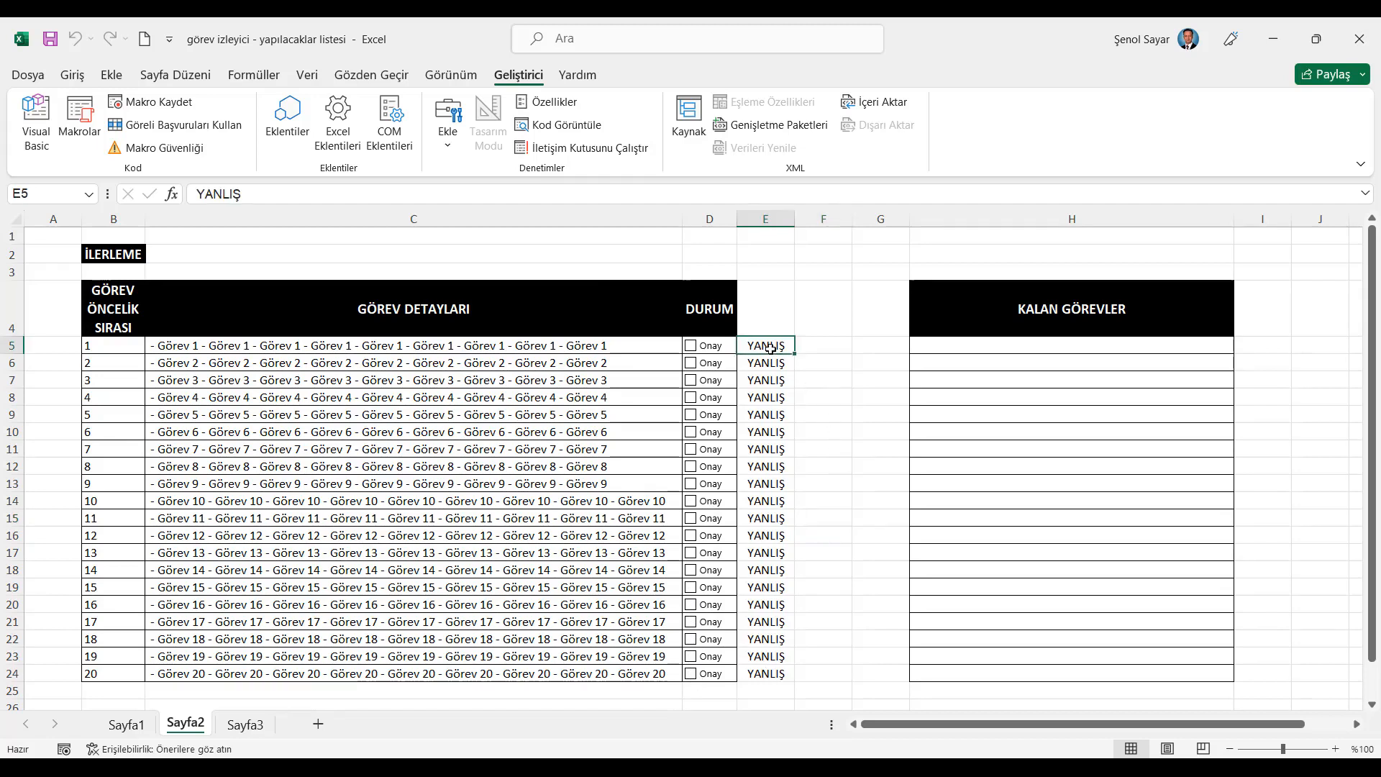
# Step: Merge and center cells C2:D2 beside the İLERLEME label
pyautogui.moveTo(190, 258); pyautogui.dragTo(714, 246)
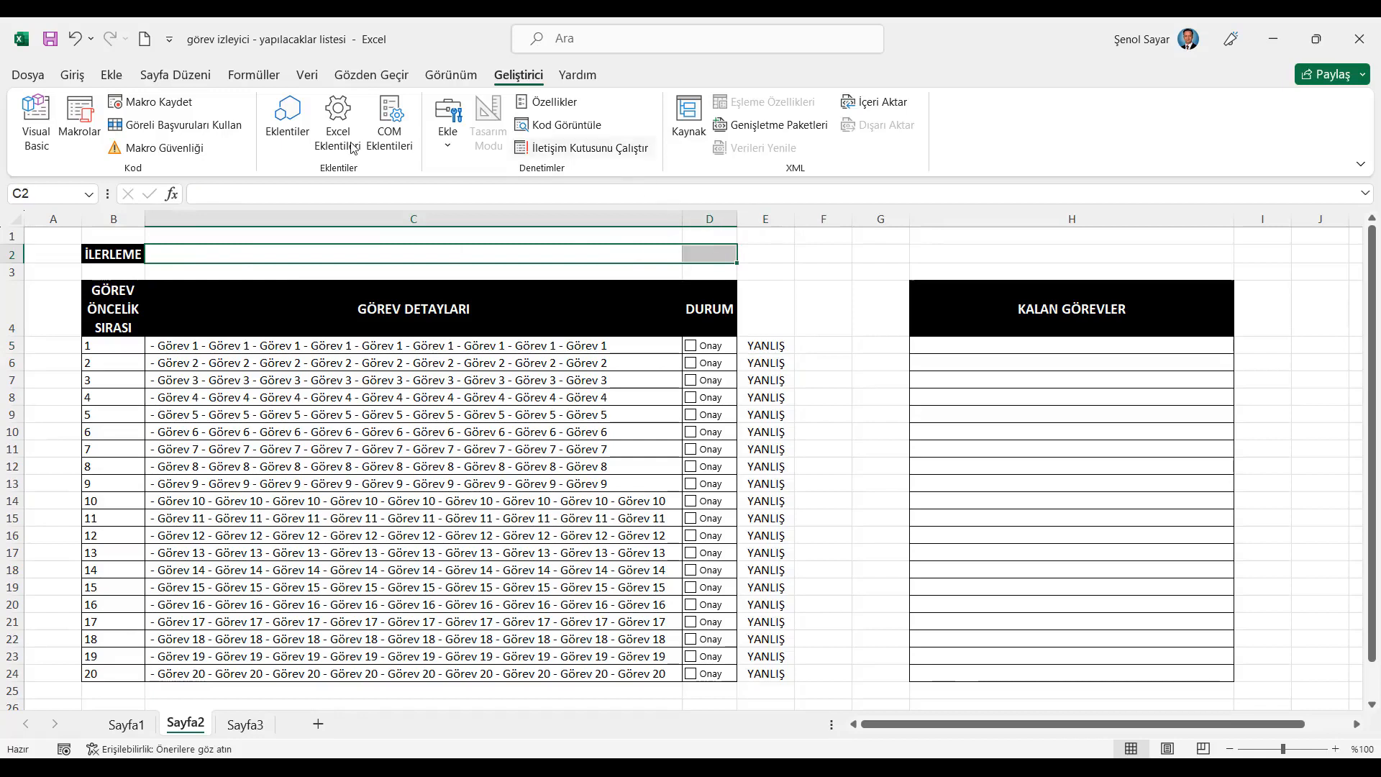
pyautogui.click(71, 74)
pyautogui.click(508, 137)
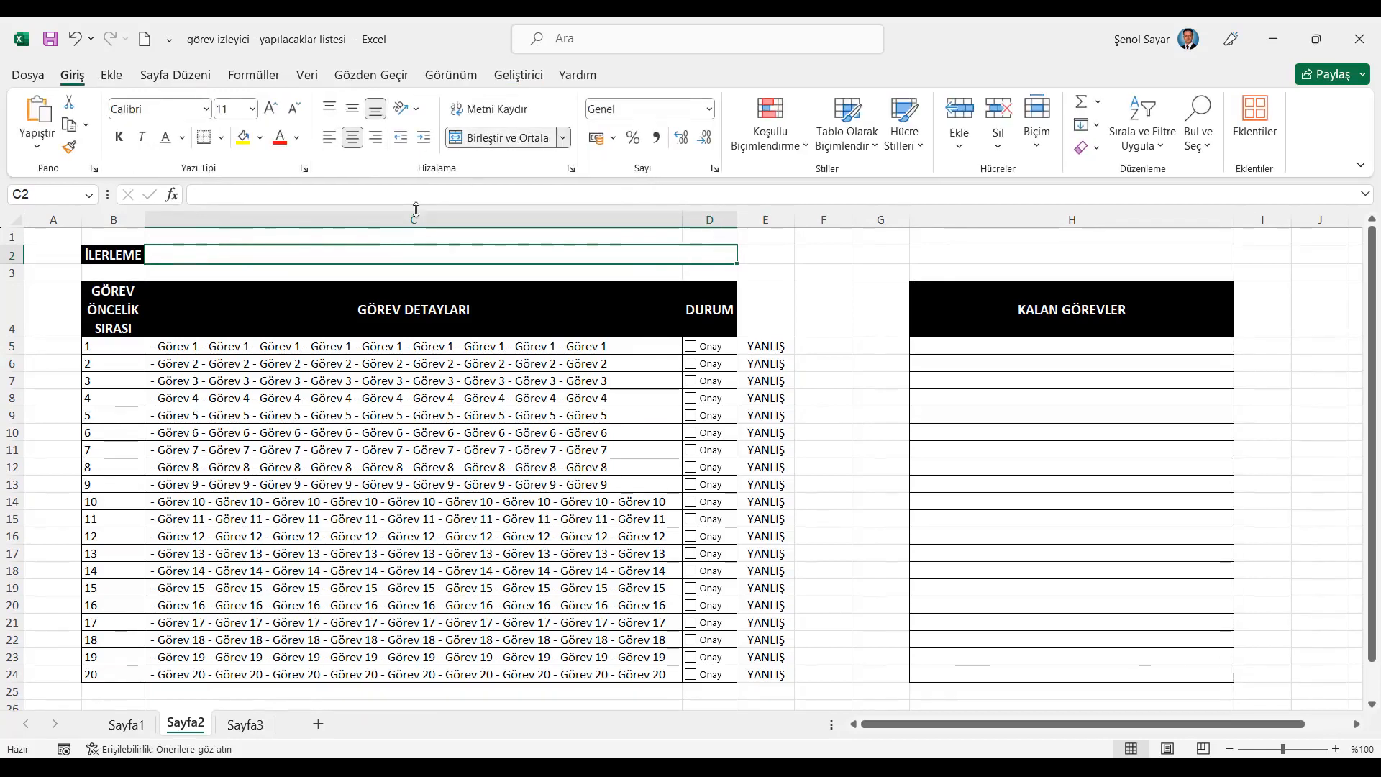
# Step: Enter =EĞERSAY(E5:E24;DOĞRU) in the merged cell C2 to count the completed tasks
pyautogui.write('=eğers')
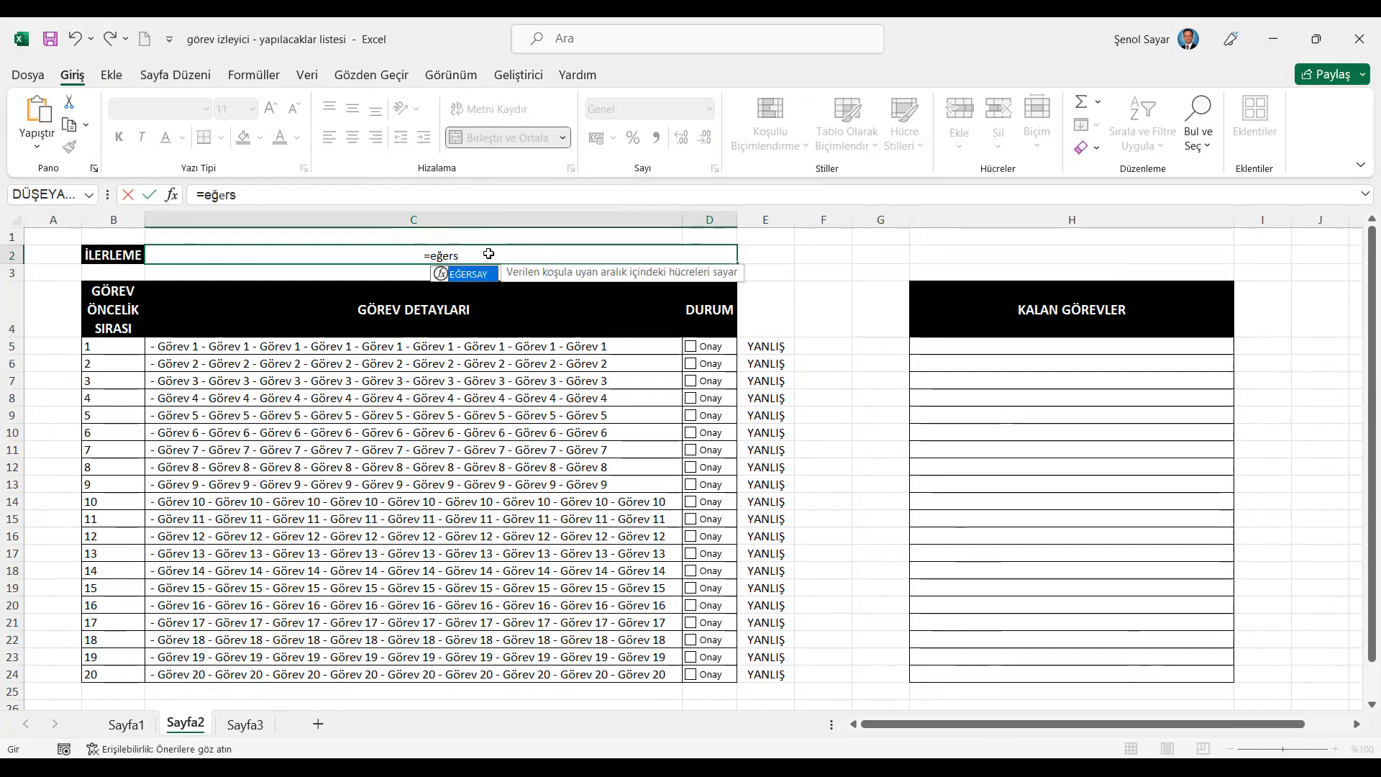
pyautogui.press('Tab')
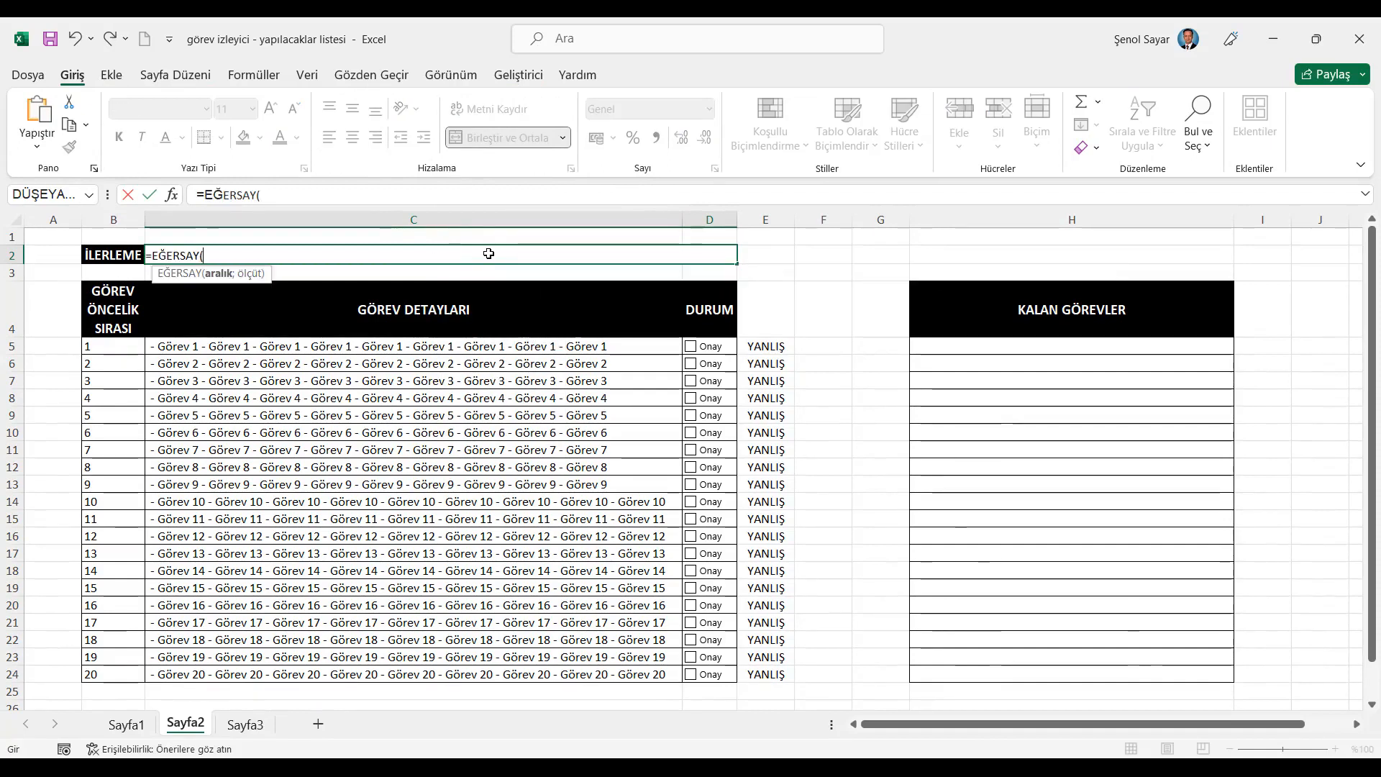
pyautogui.moveTo(762, 349); pyautogui.dragTo(764, 671)
pyautogui.write(';doğr')
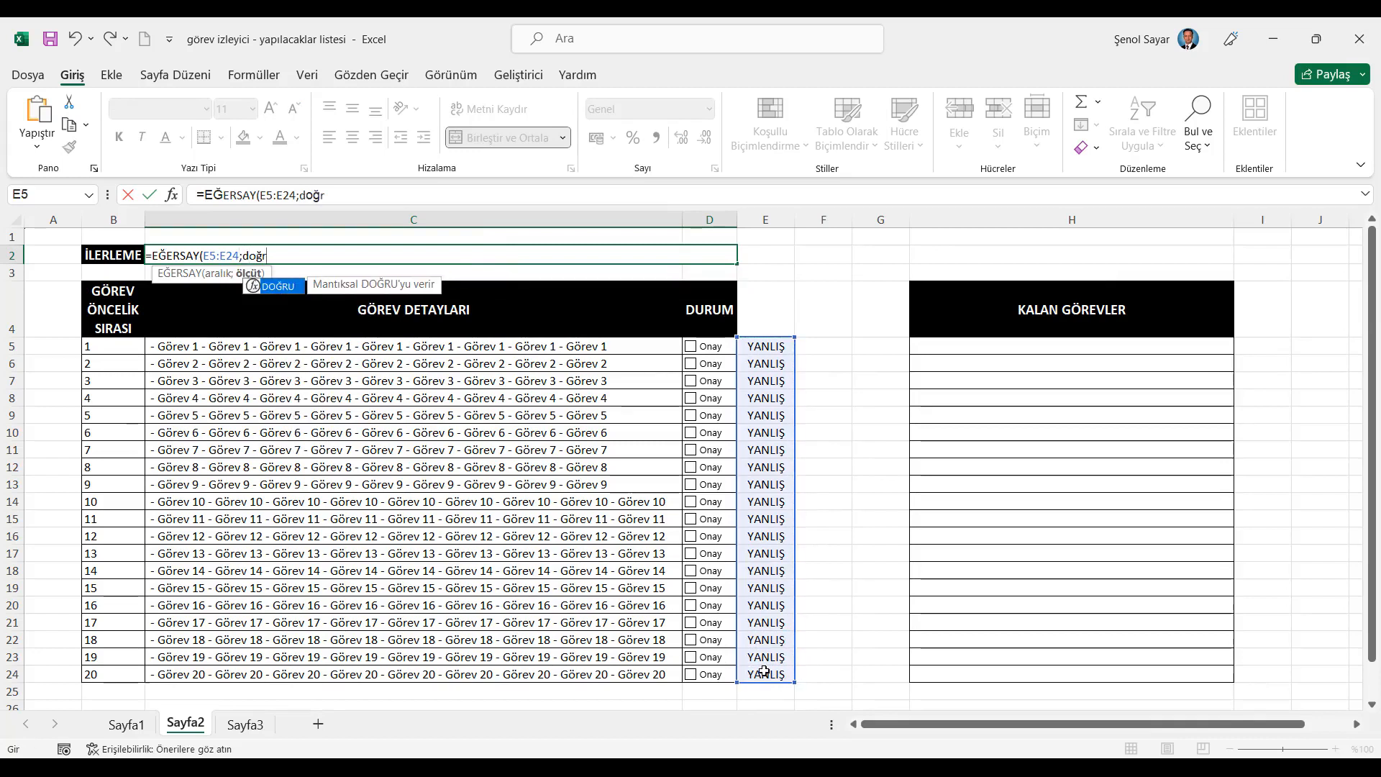
pyautogui.press('Tab')
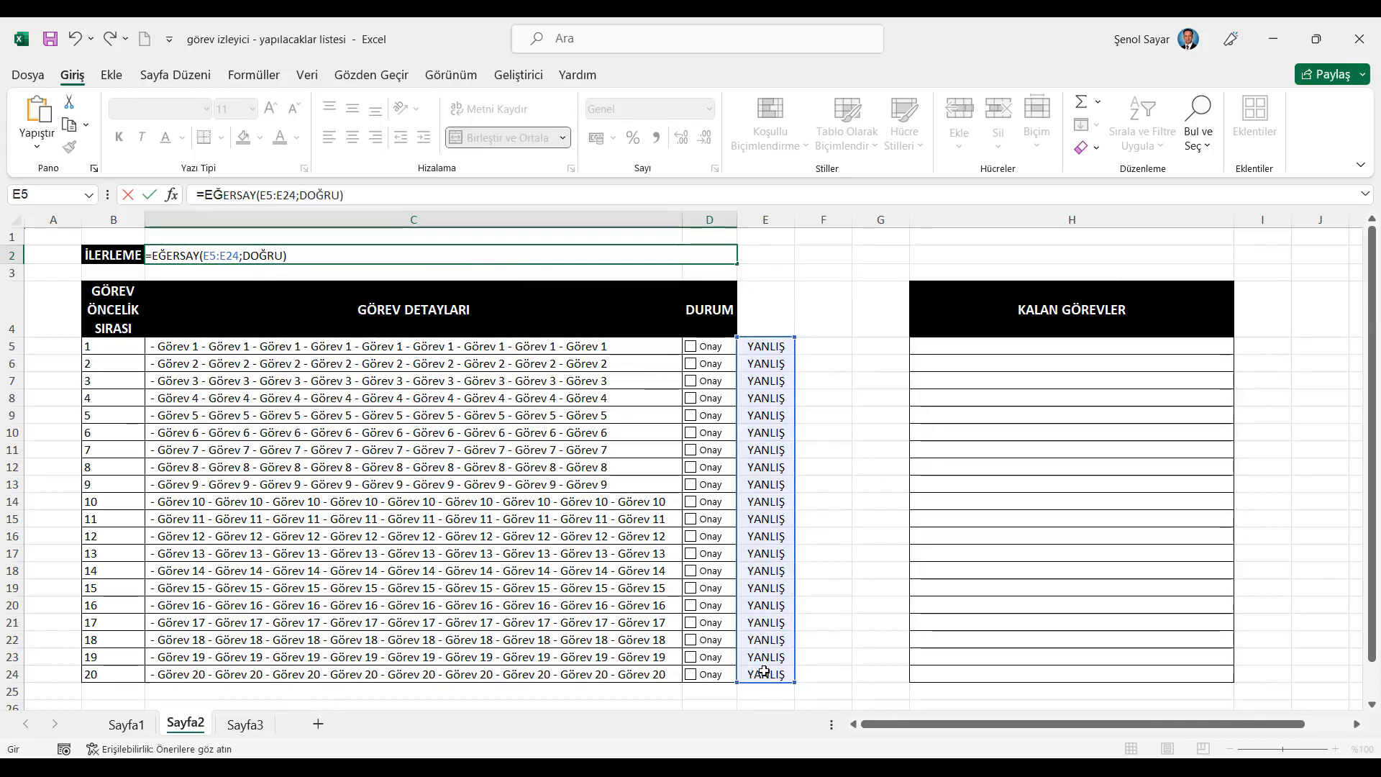
pyautogui.press('Return')
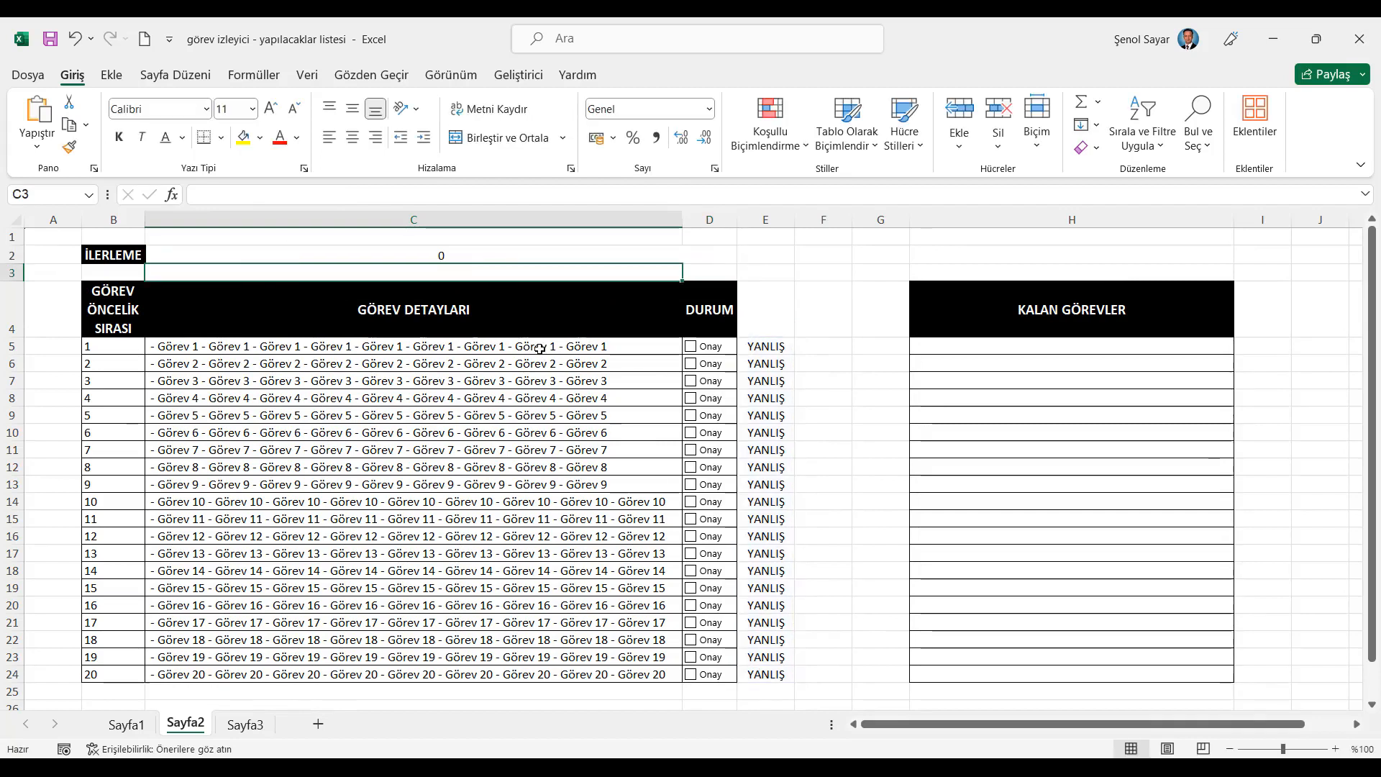
# Step: Check the boxes for tasks 1, 2 and 3 to test the completed-task count
pyautogui.click(690, 348)
pyautogui.click(691, 364)
pyautogui.click(691, 382)
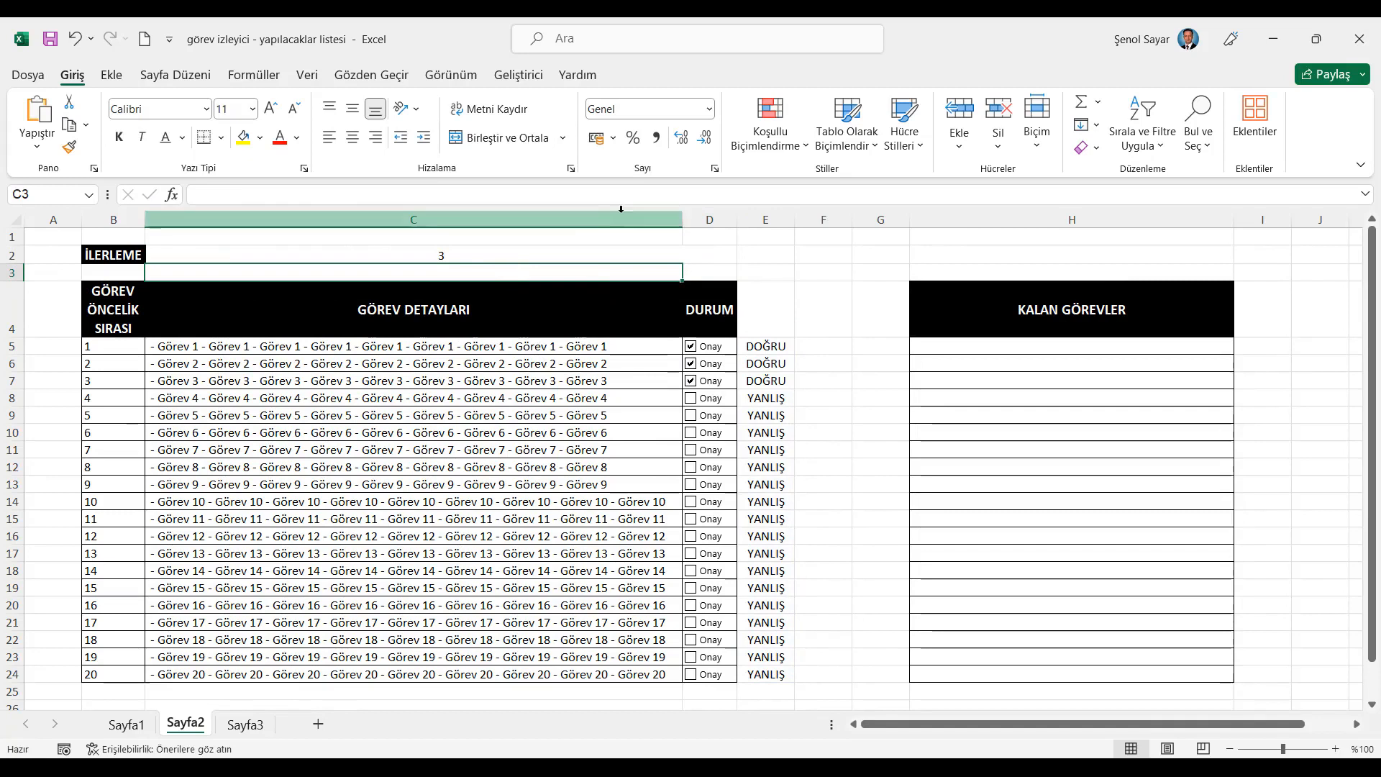
# Step: Extend the C2 formula to =EĞERSAY(E5:E24;DOĞRU)/BAĞ_DEĞ_DOLU_SAY(C5:C24) and format the result as a percentage
pyautogui.click(497, 250)
pyautogui.click(390, 190)
pyautogui.write('/')
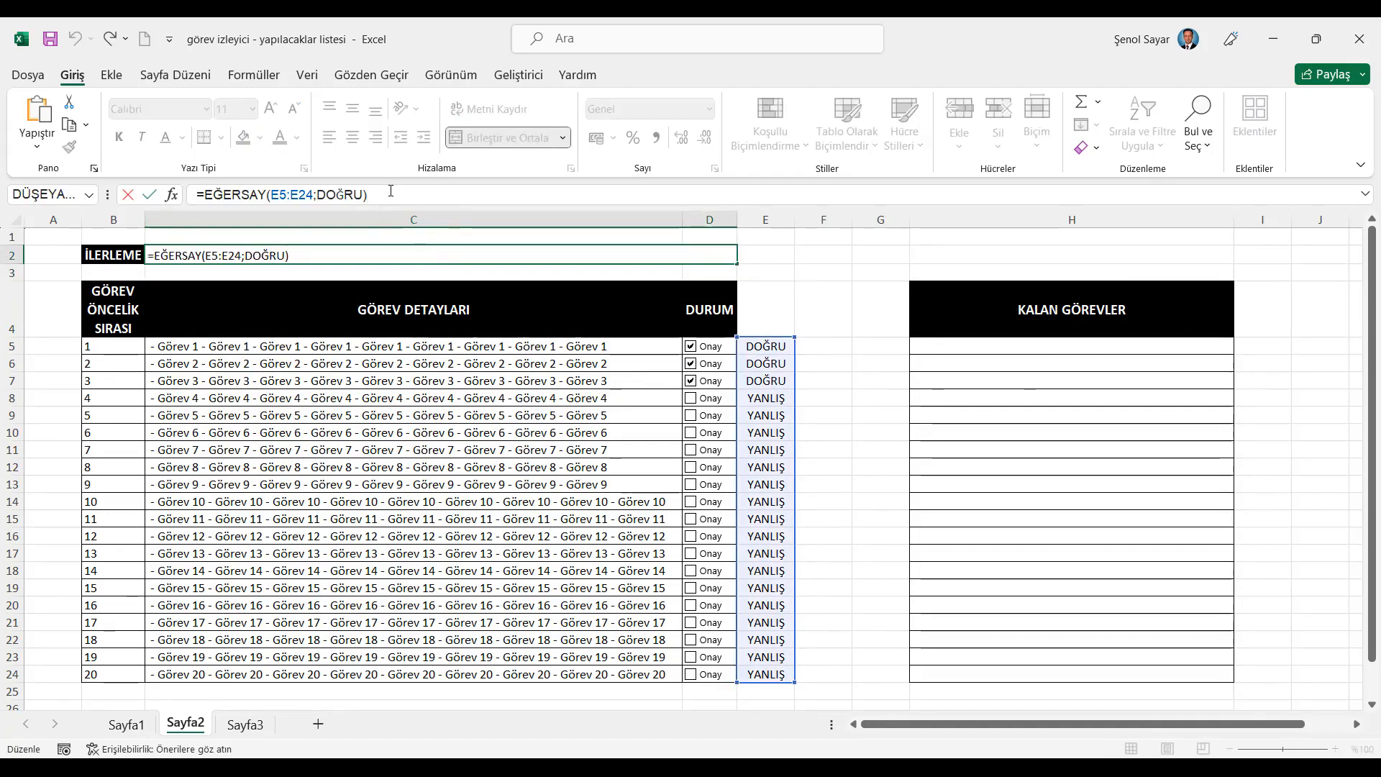
pyautogui.write('bağ')
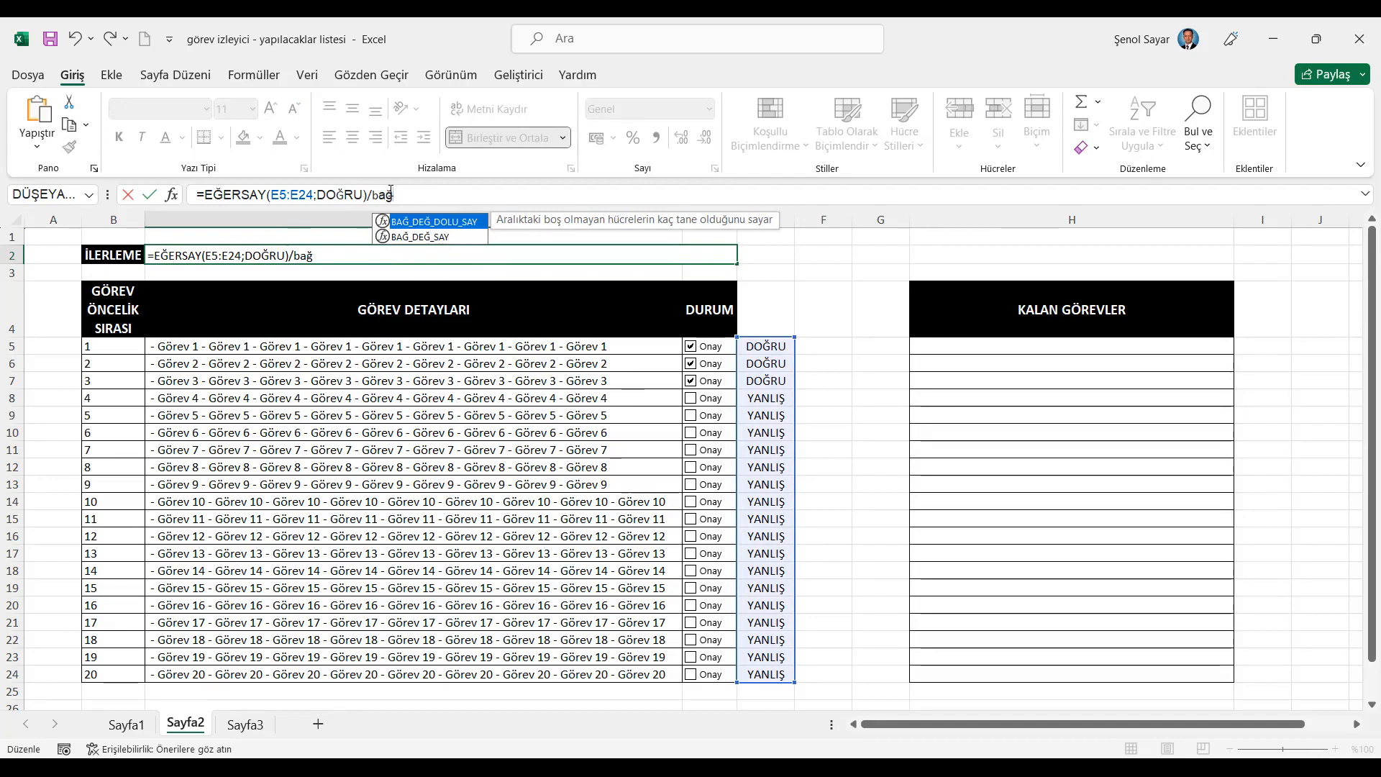
pyautogui.press('Tab')
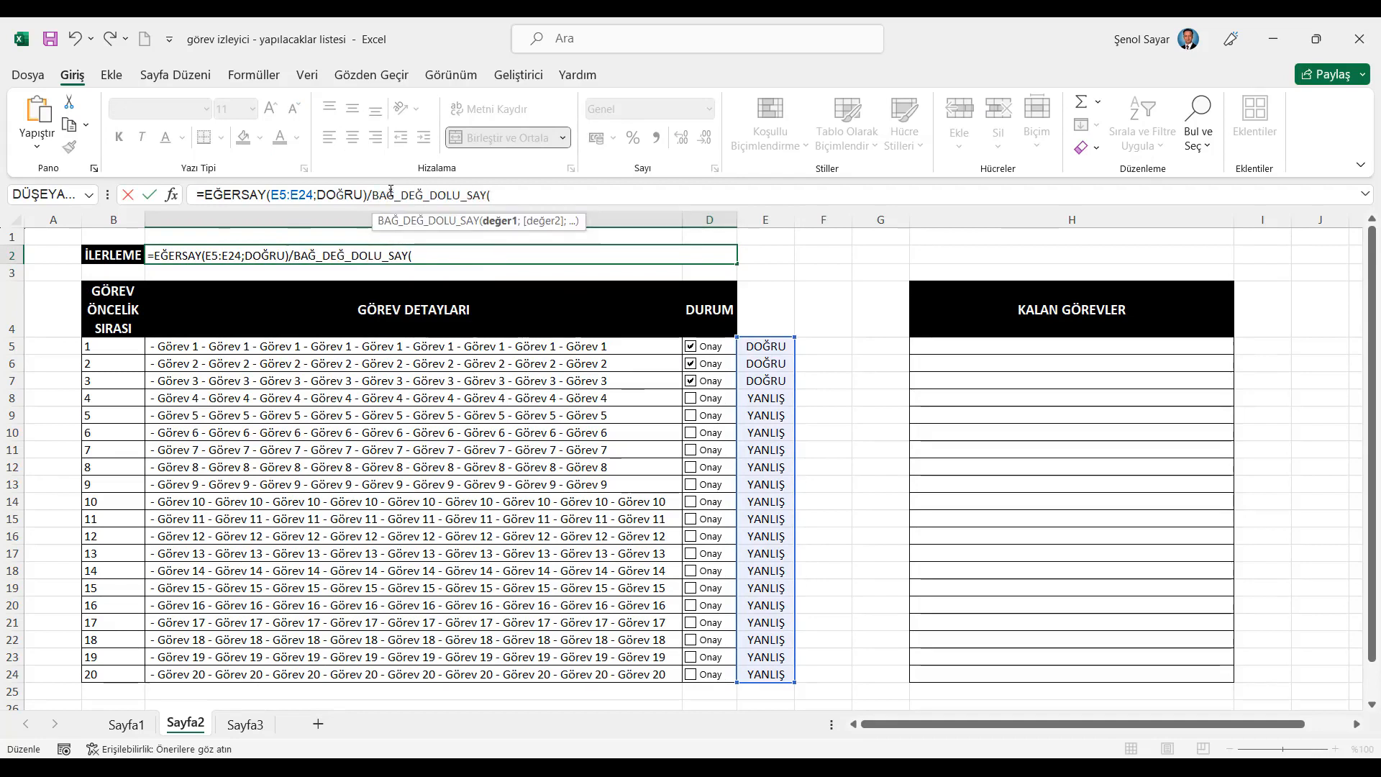
pyautogui.click(428, 346)
pyautogui.keyDown('shift'); pyautogui.click(426, 674); pyautogui.keyUp('shift')
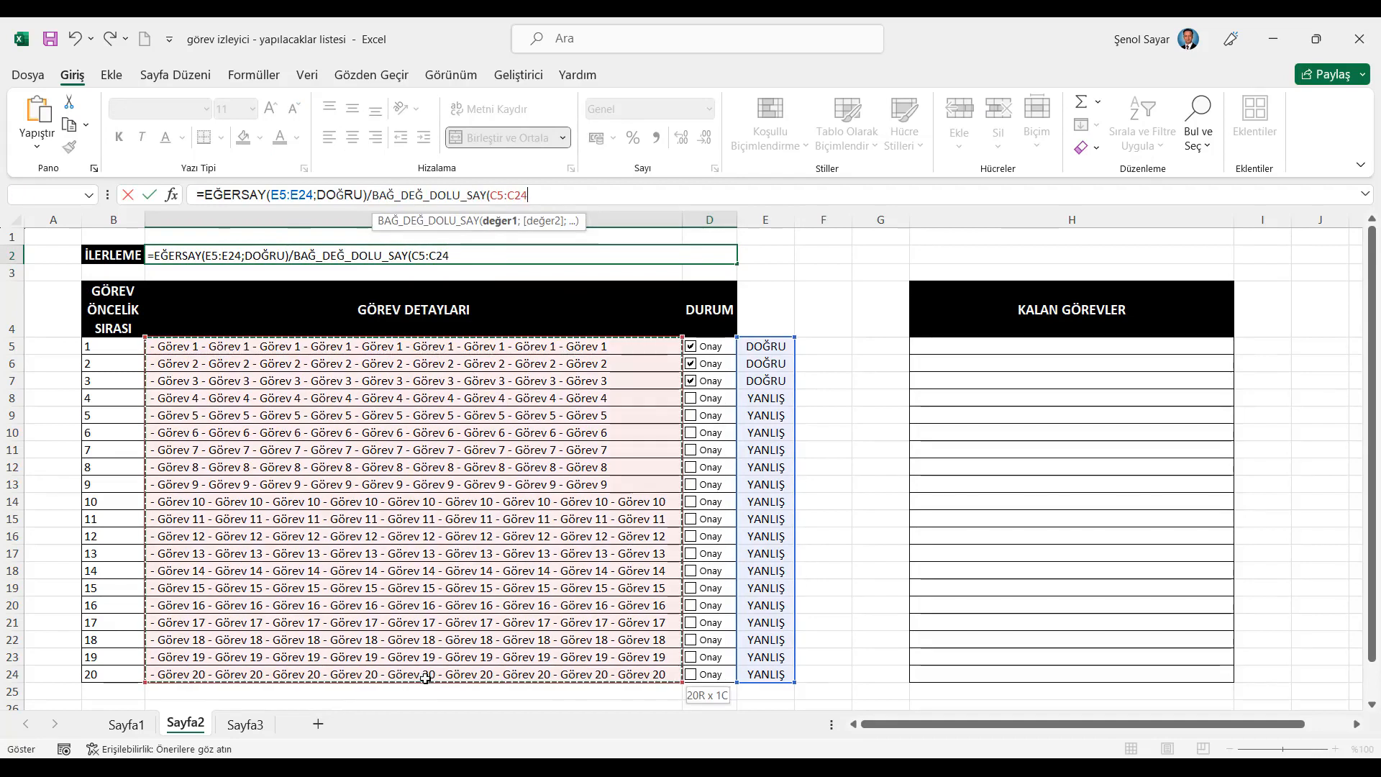
pyautogui.press('Return')
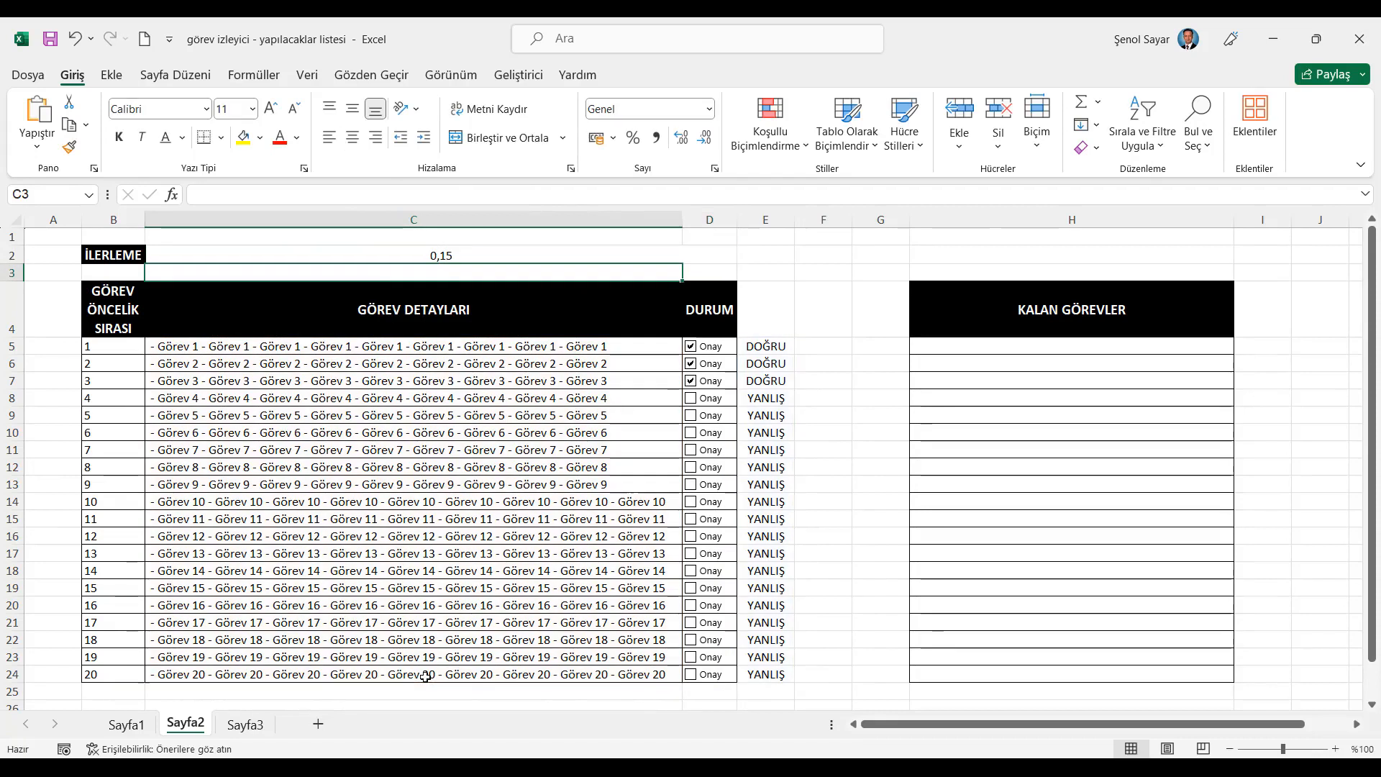
pyautogui.press('Up')
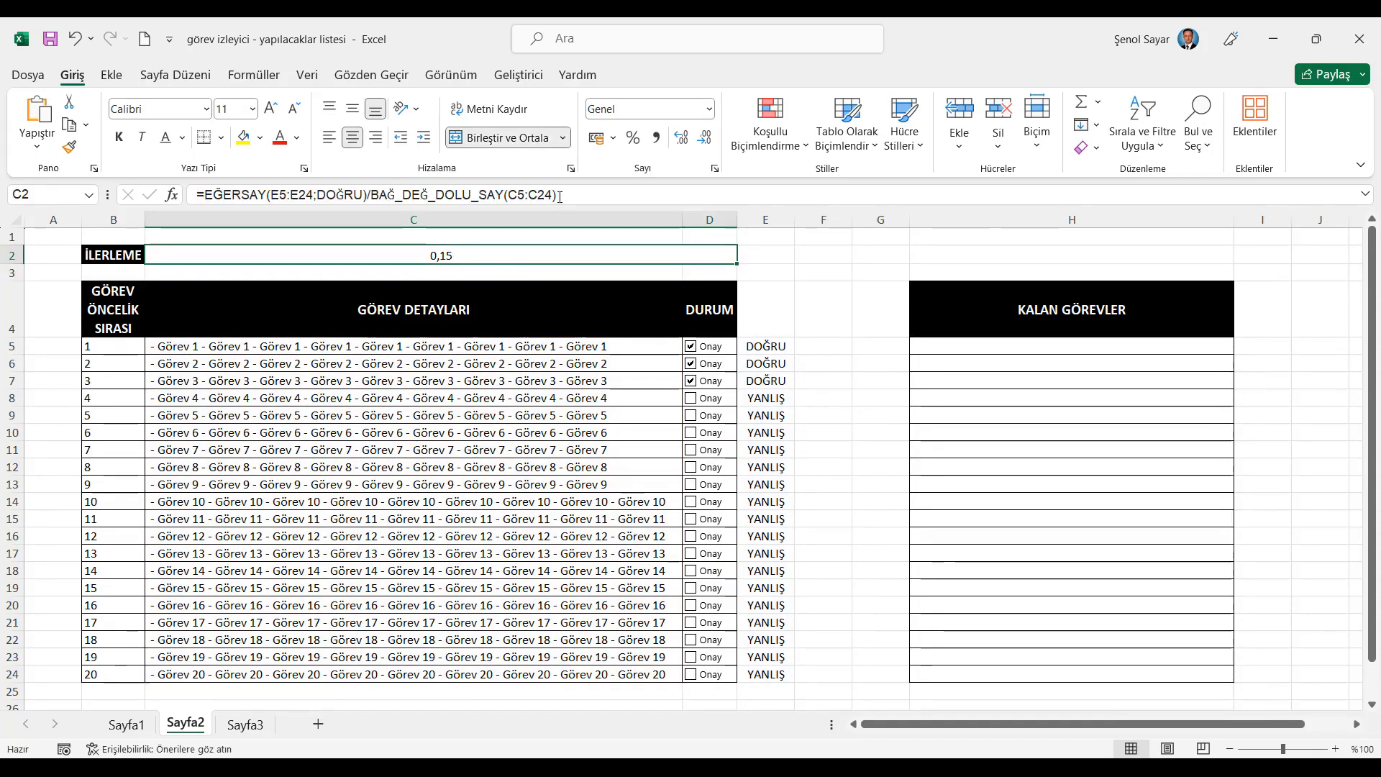
pyautogui.click(633, 139)
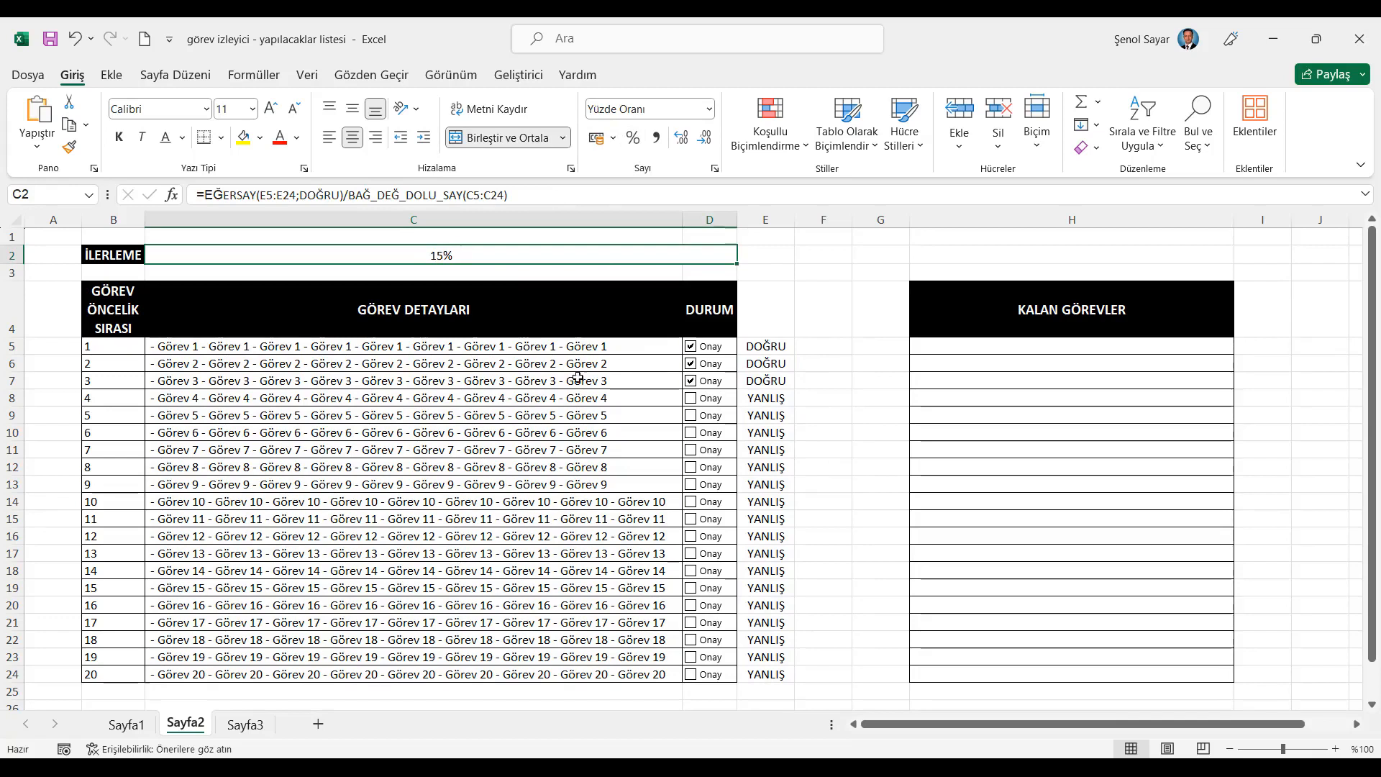
# Step: Make row 2 roughly twice as tall and center the percentage in C2 vertically
pyautogui.click(11, 255)
pyautogui.moveTo(19, 265); pyautogui.dragTo(11, 286)
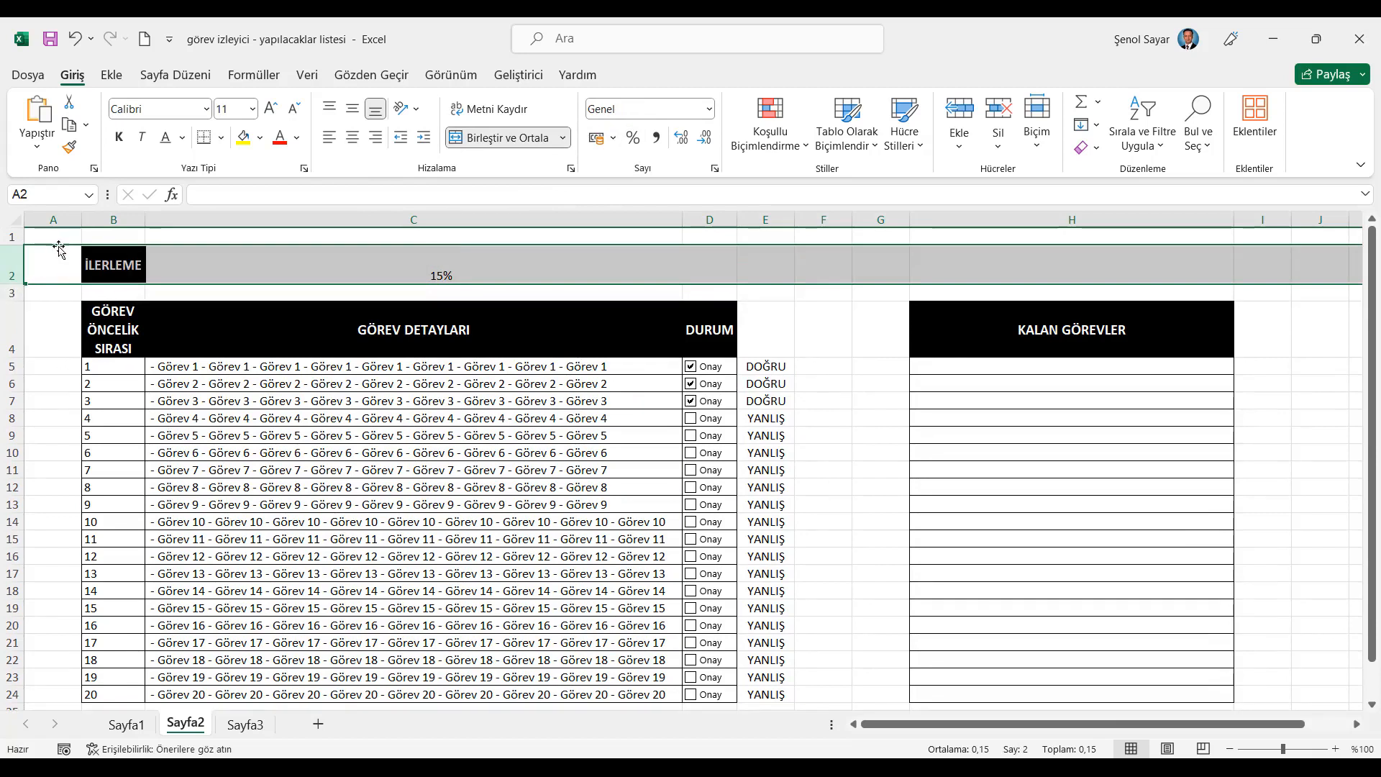
pyautogui.click(13, 235)
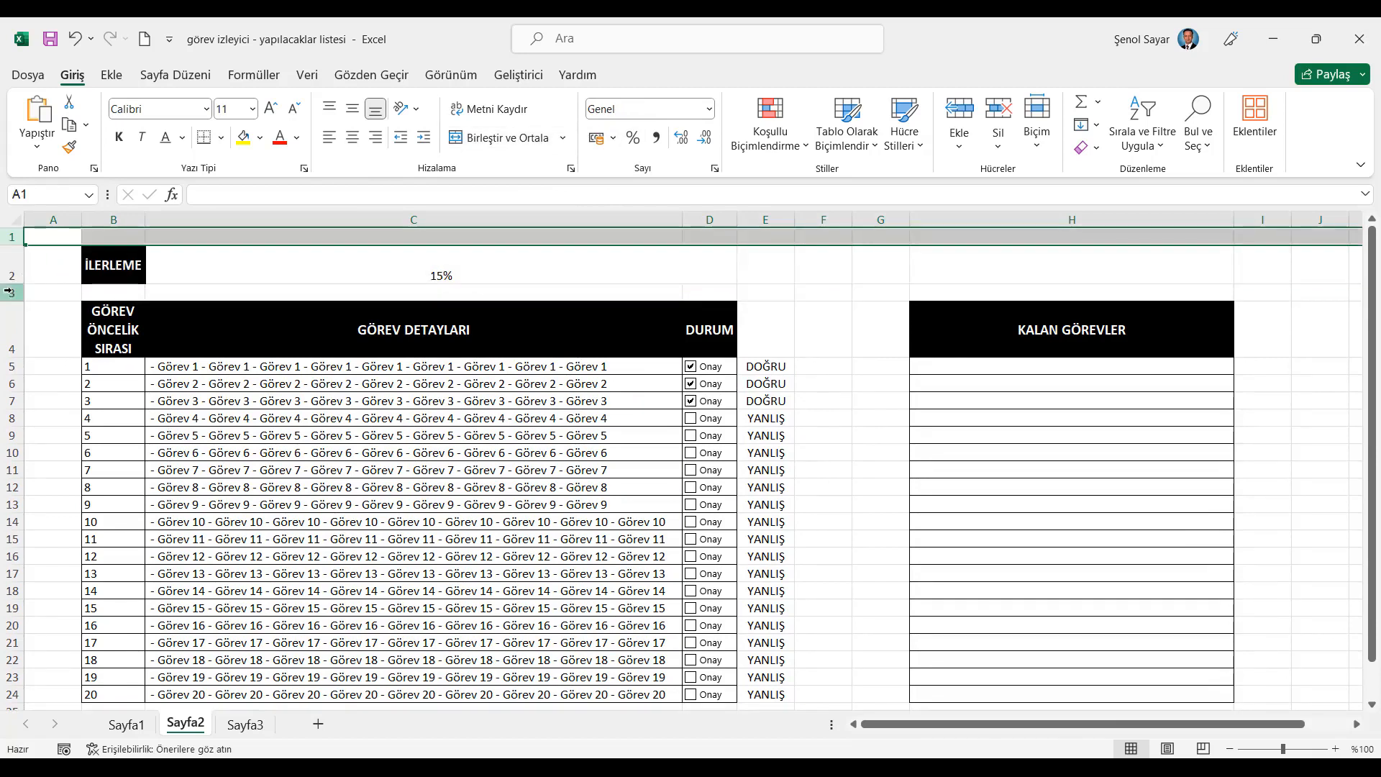
pyautogui.keyDown('ctrl'); pyautogui.click(8, 290); pyautogui.keyUp('ctrl')
pyautogui.moveTo(13, 284); pyautogui.dragTo(19, 281)
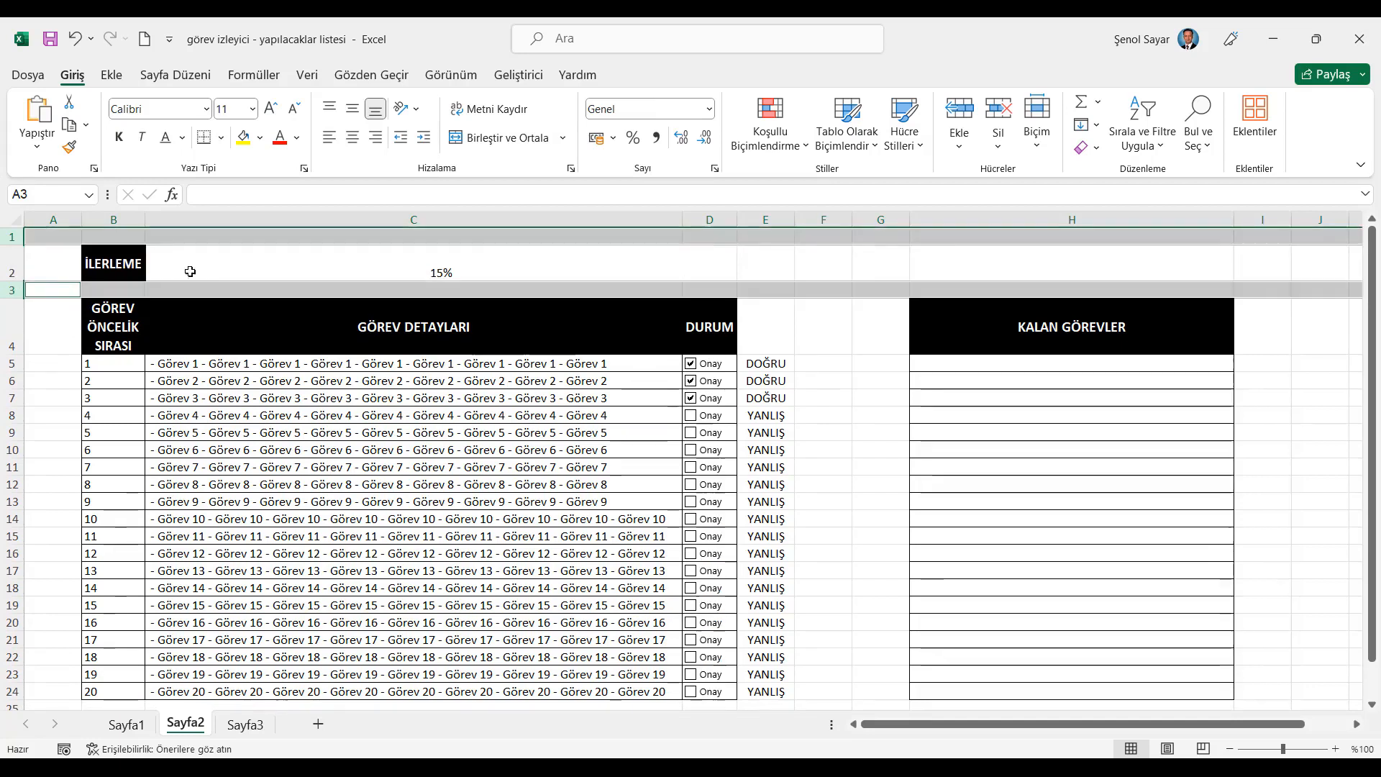
pyautogui.click(466, 255)
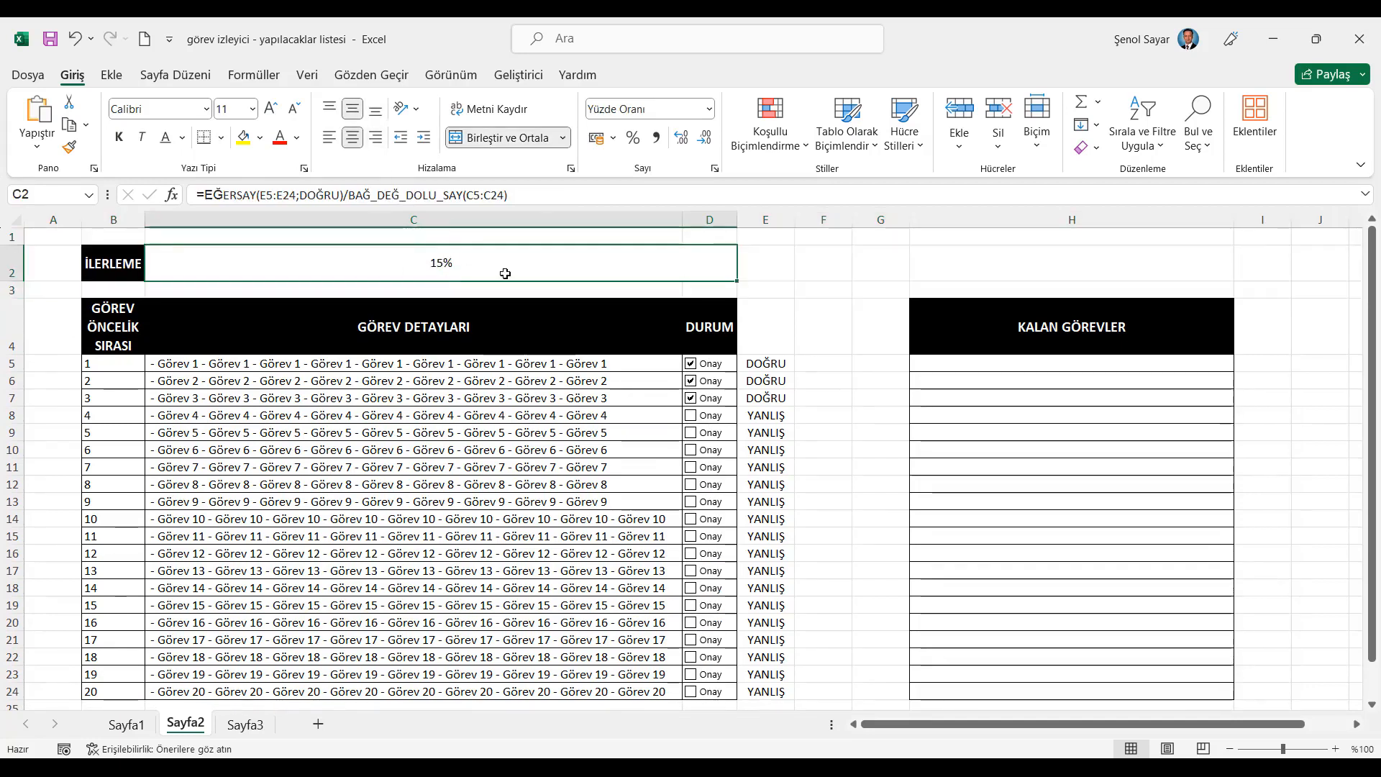
# Step: Hide the gridlines on Sayfa2
pyautogui.hotkey('ctrl', 'Home')
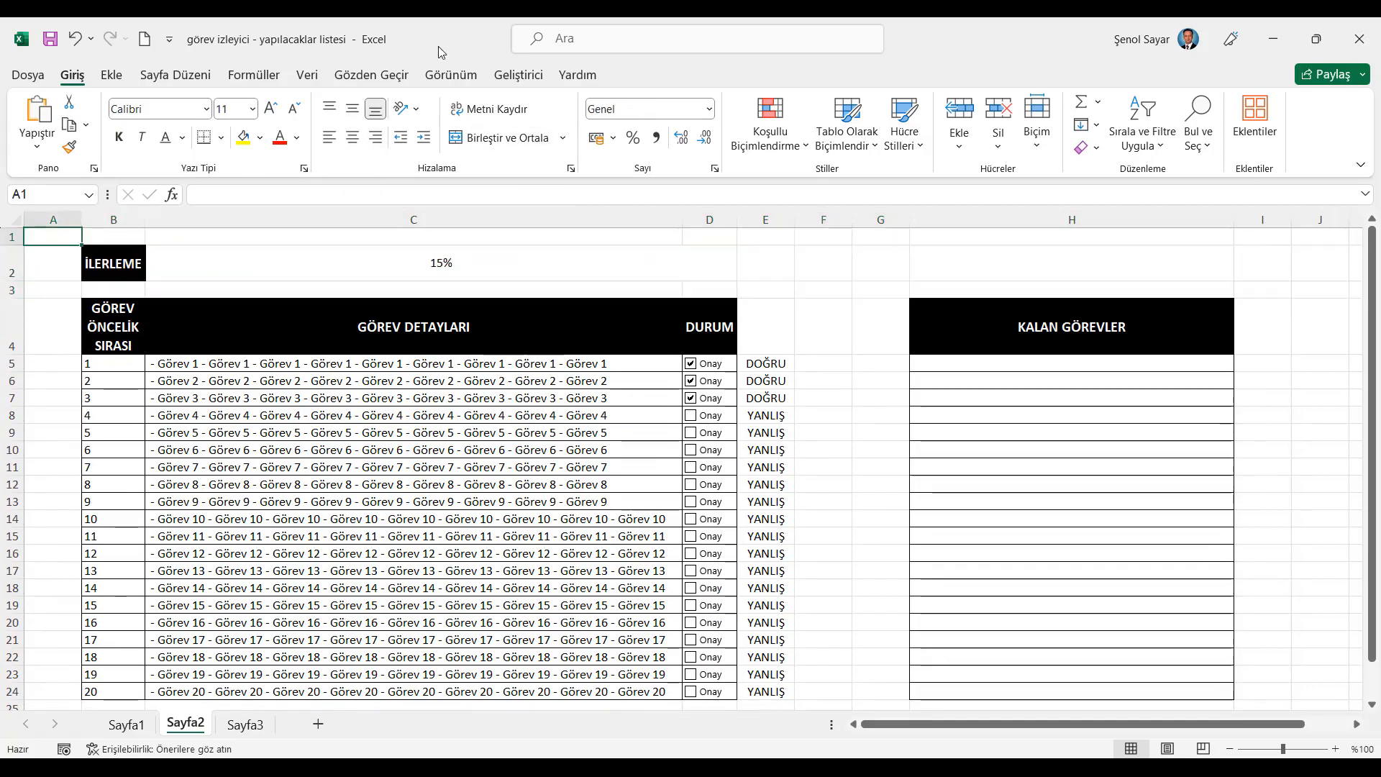
pyautogui.click(475, 76)
pyautogui.click(277, 138)
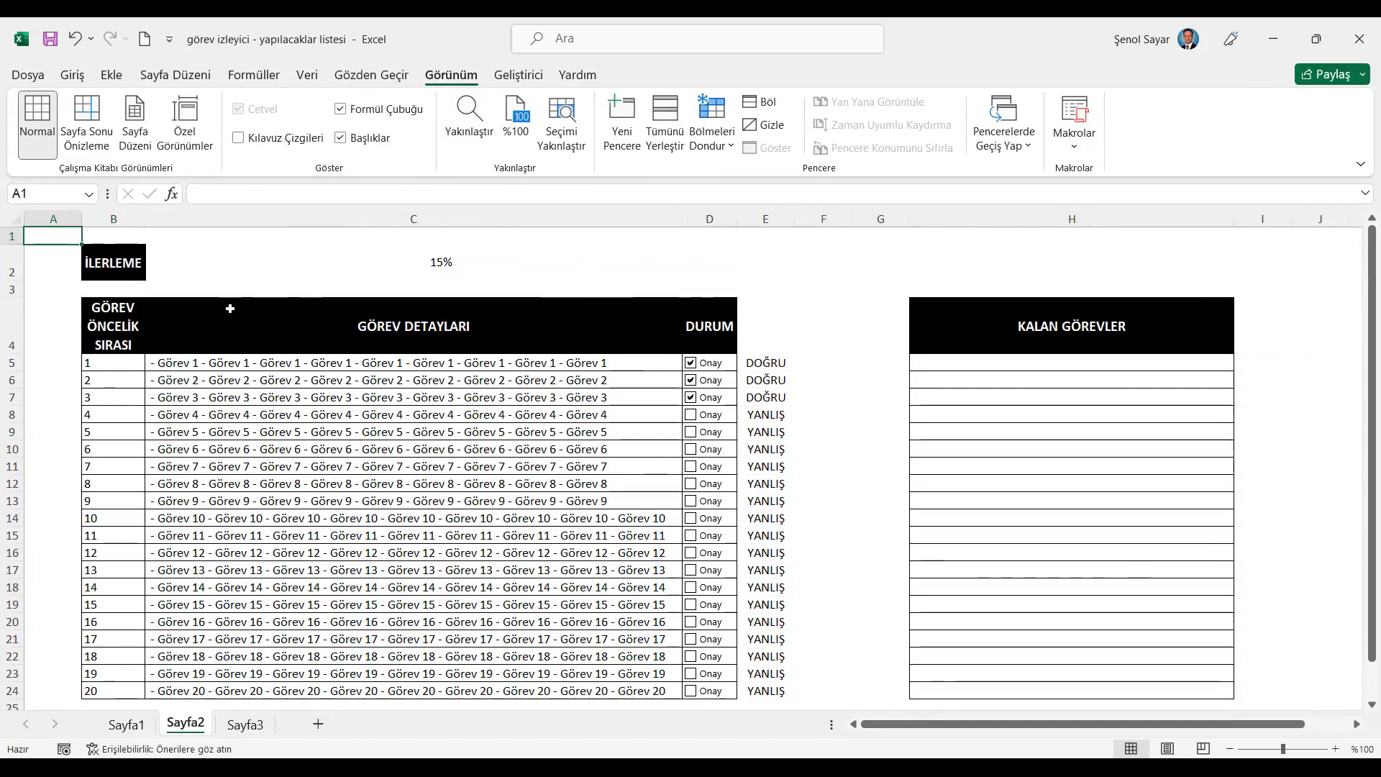
# Step: Add an outside border around B2:D2 and all borders to the task table B4:D24
pyautogui.moveTo(115, 263); pyautogui.dragTo(719, 262)
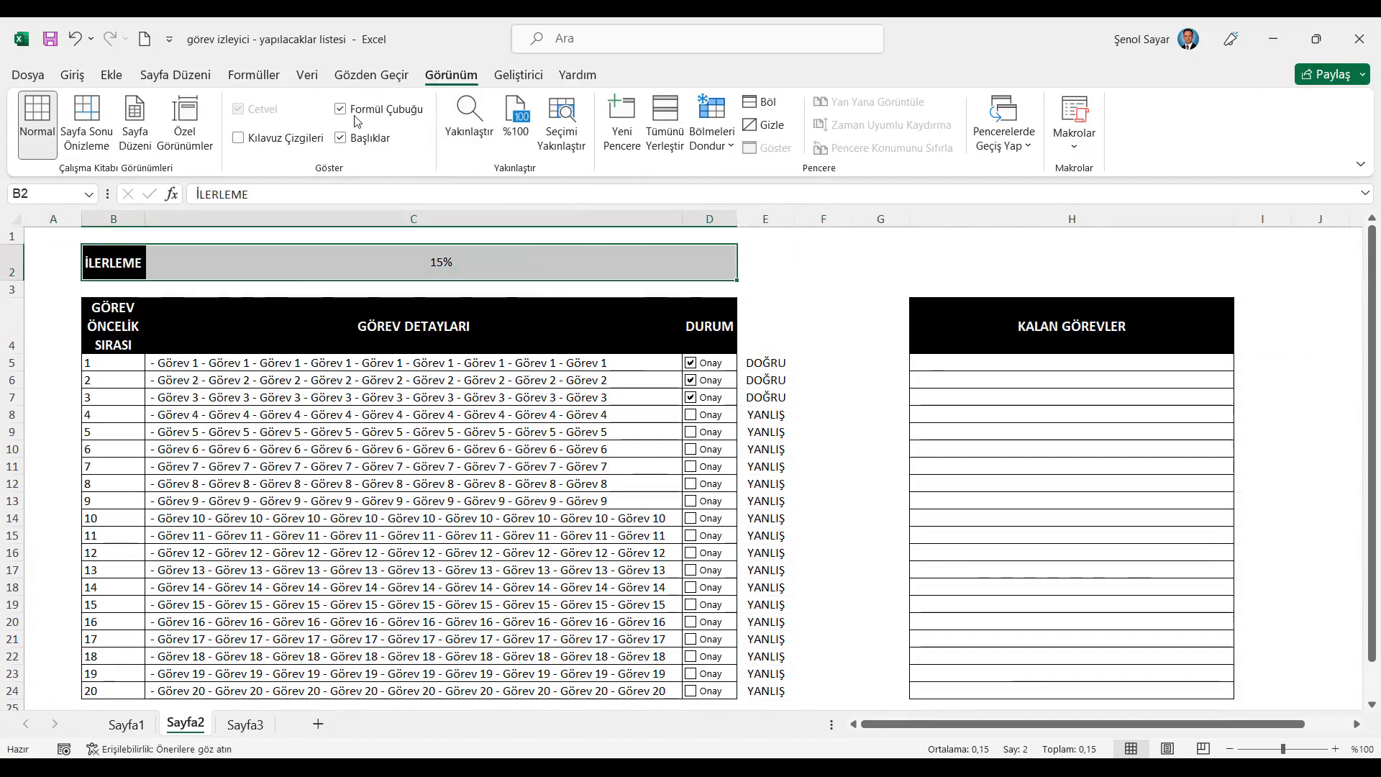
pyautogui.click(72, 75)
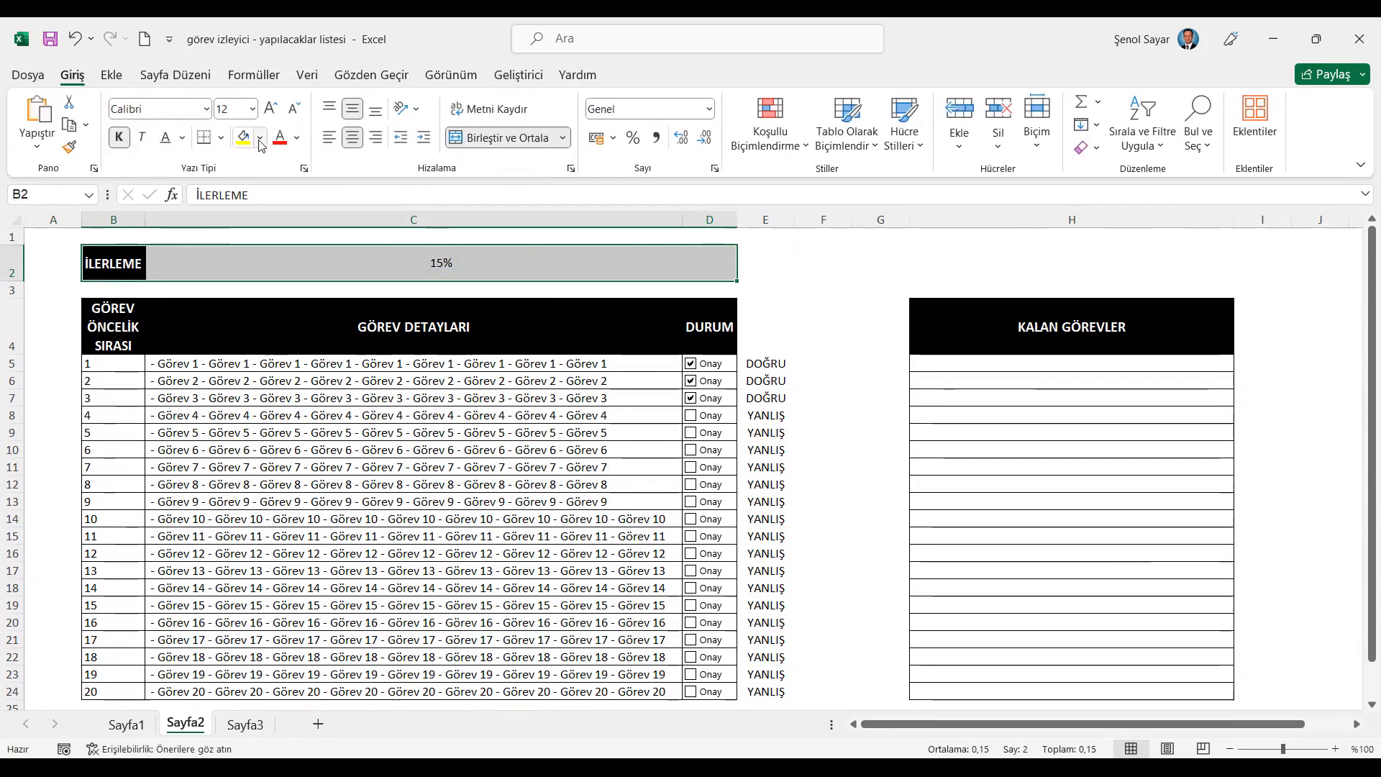
pyautogui.click(222, 138)
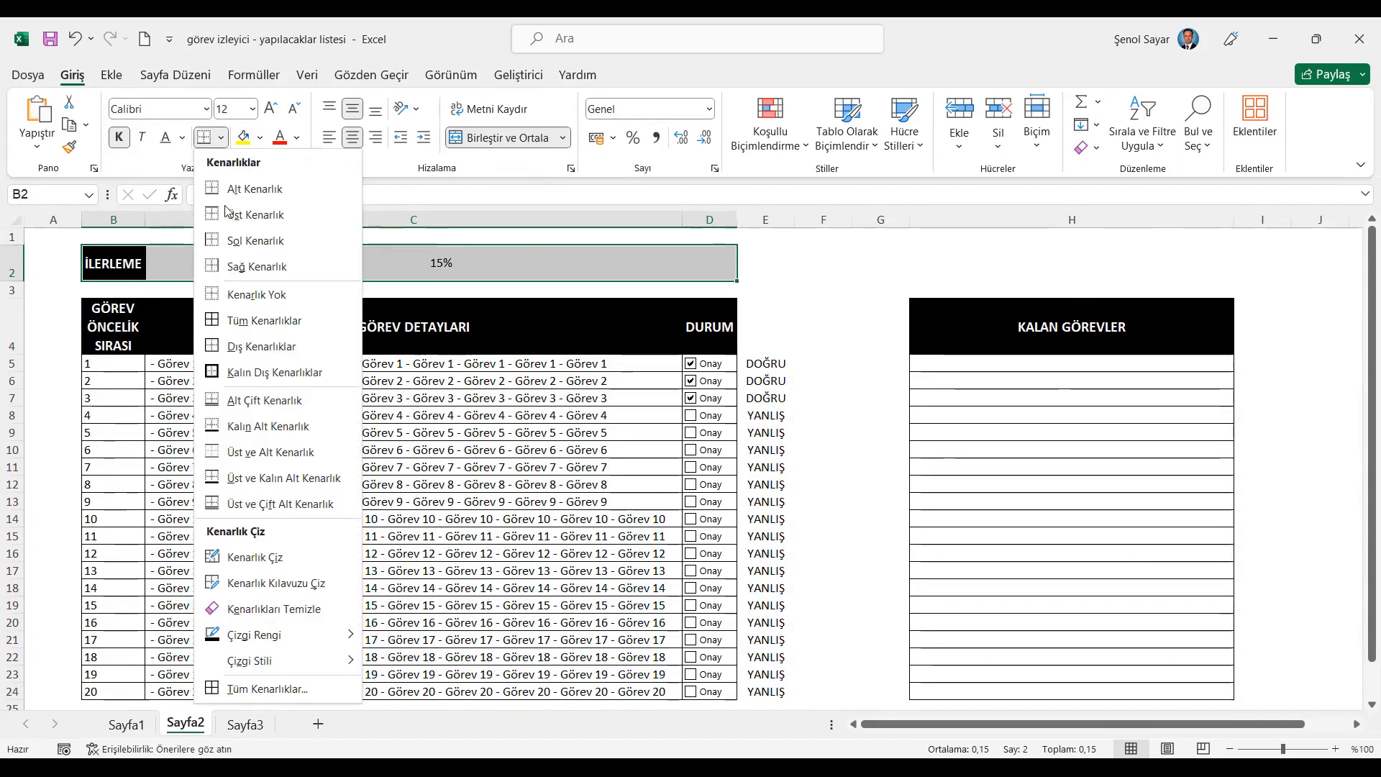
pyautogui.click(214, 347)
pyautogui.moveTo(141, 335); pyautogui.dragTo(697, 686)
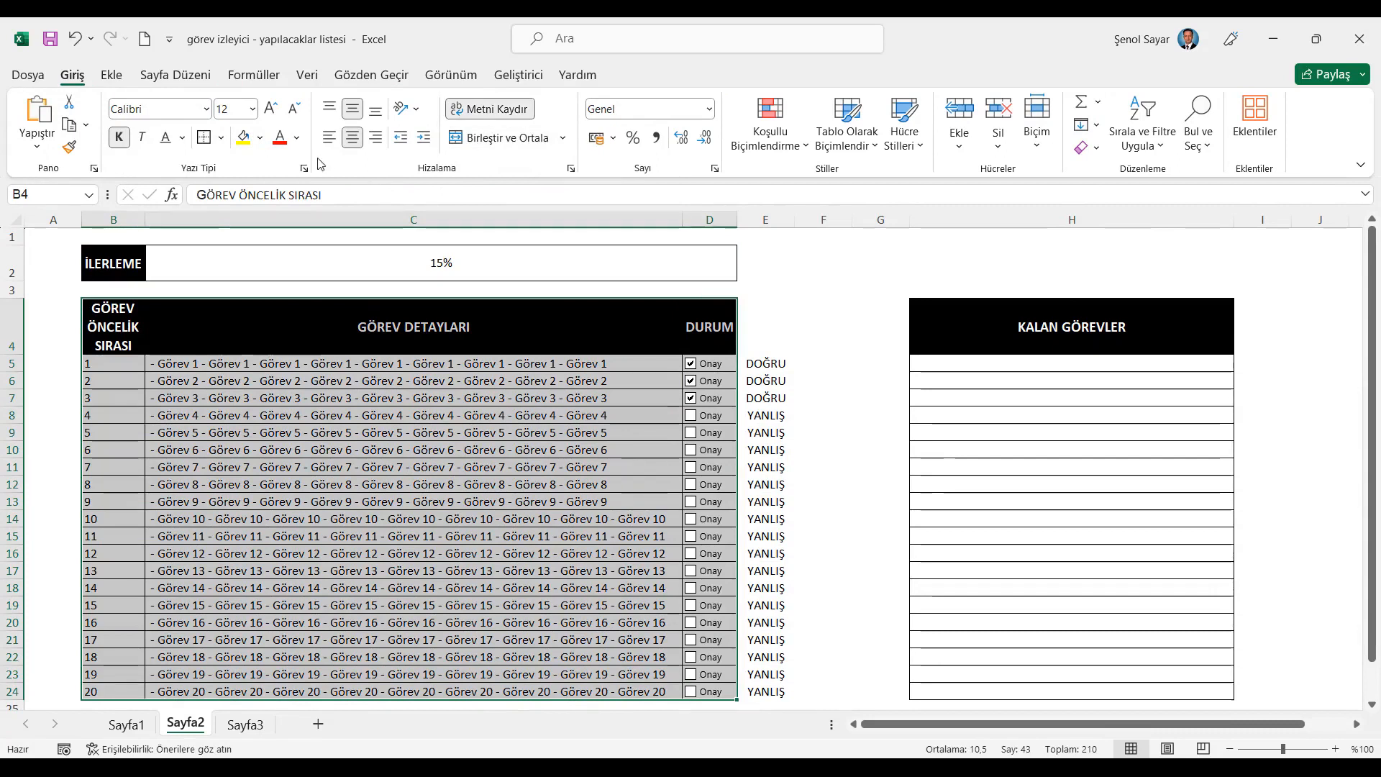
pyautogui.click(223, 138)
pyautogui.click(223, 319)
pyautogui.click(128, 265)
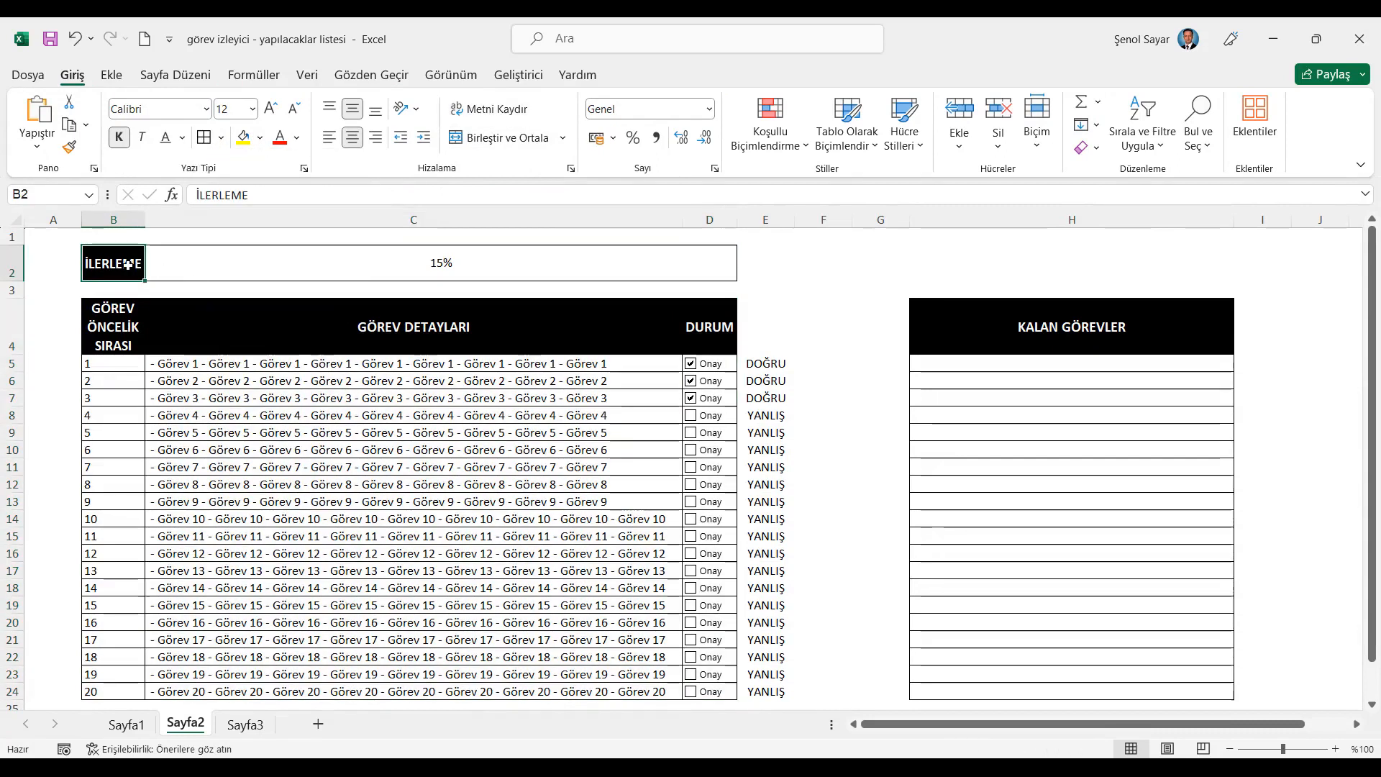
# Step: Apply a green solid-fill data bar to the progress cell C2 through conditional formatting
pyautogui.click(313, 276)
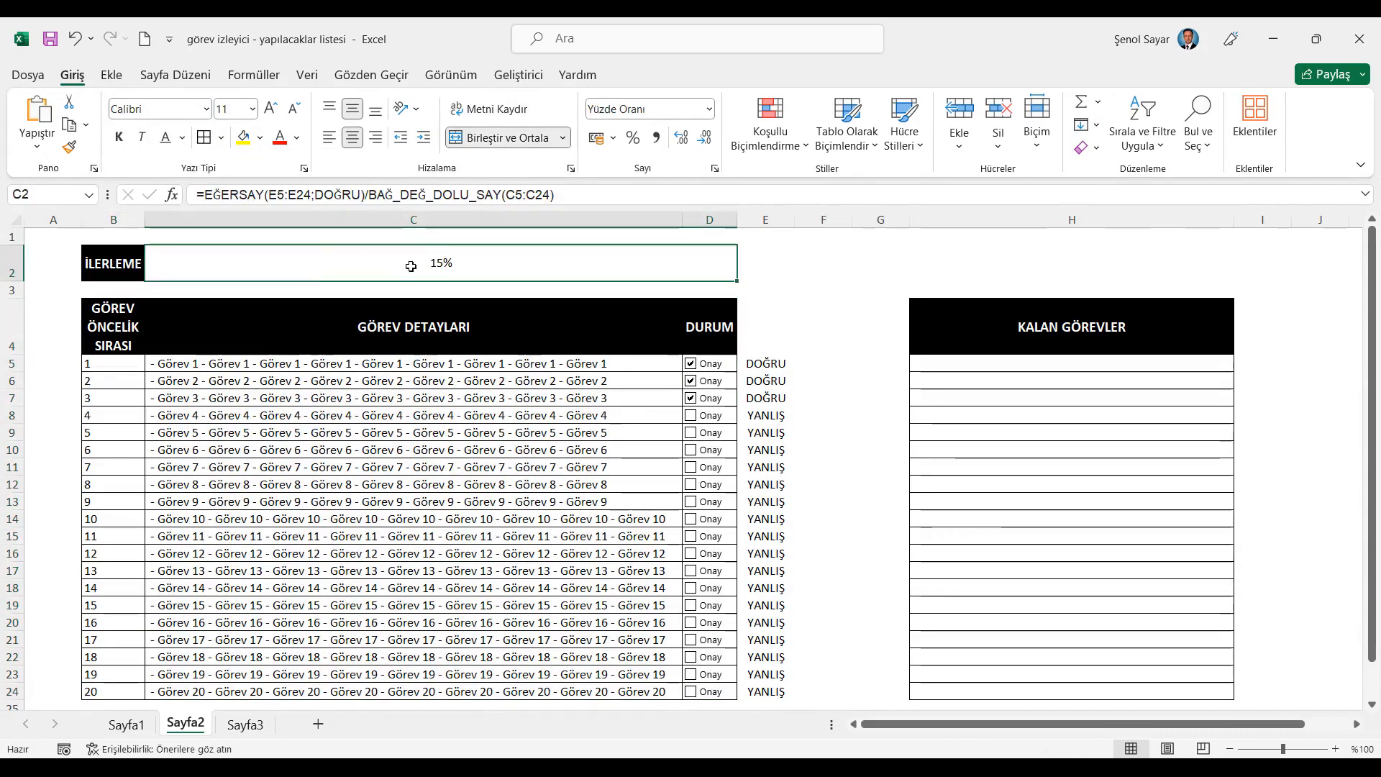
pyautogui.click(810, 145)
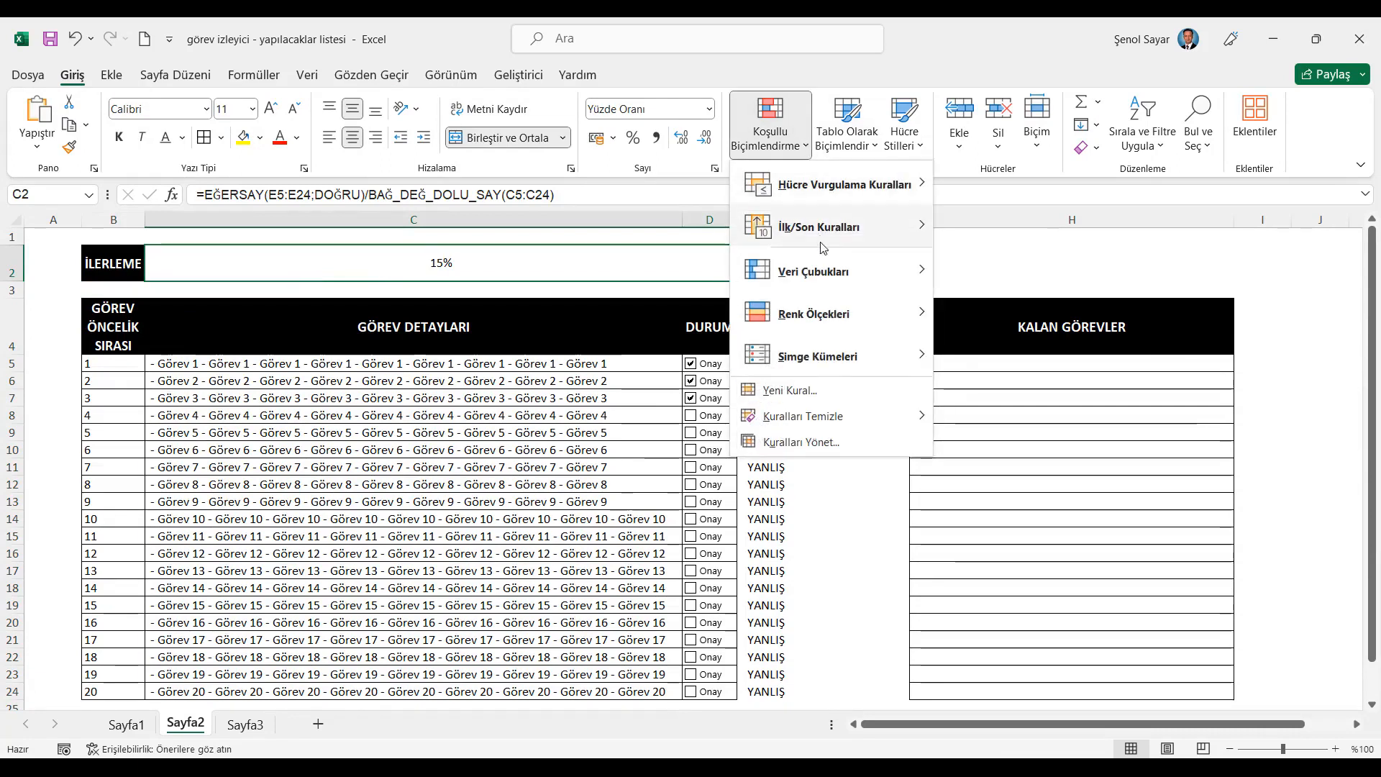
pyautogui.moveTo(822, 274)
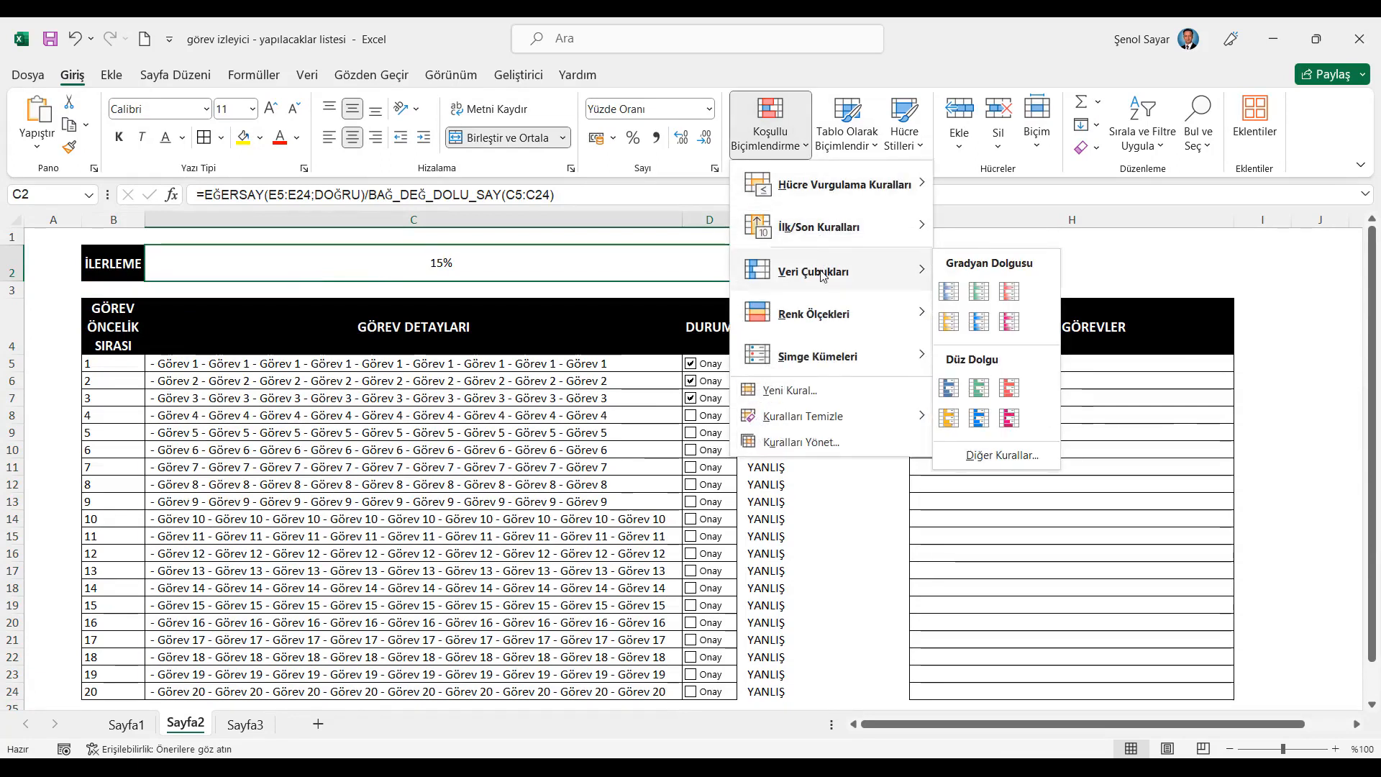
pyautogui.click(979, 389)
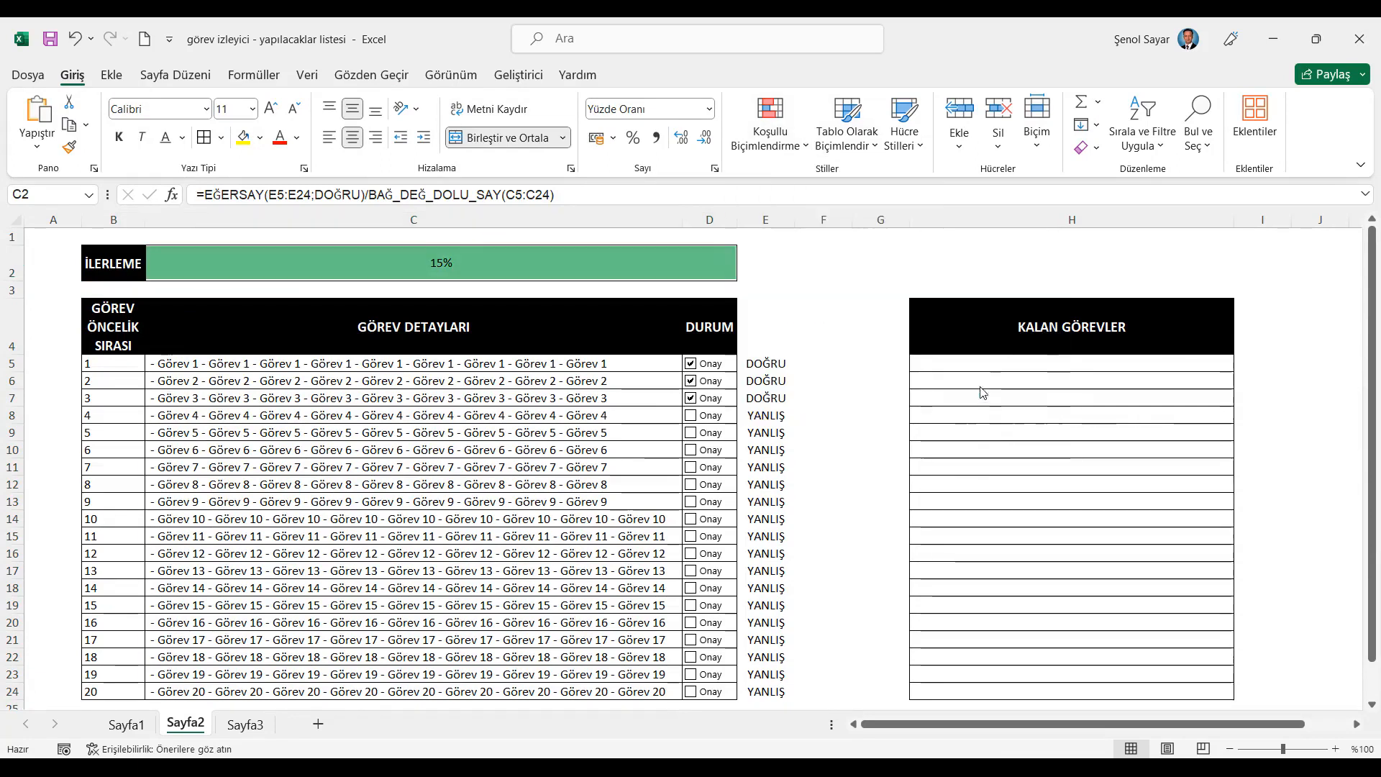
# Step: Edit the C2 data bar rule so its minimum is the number 0 and its maximum the number 1
pyautogui.click(794, 150)
pyautogui.click(790, 435)
pyautogui.click(840, 303)
pyautogui.click(904, 252)
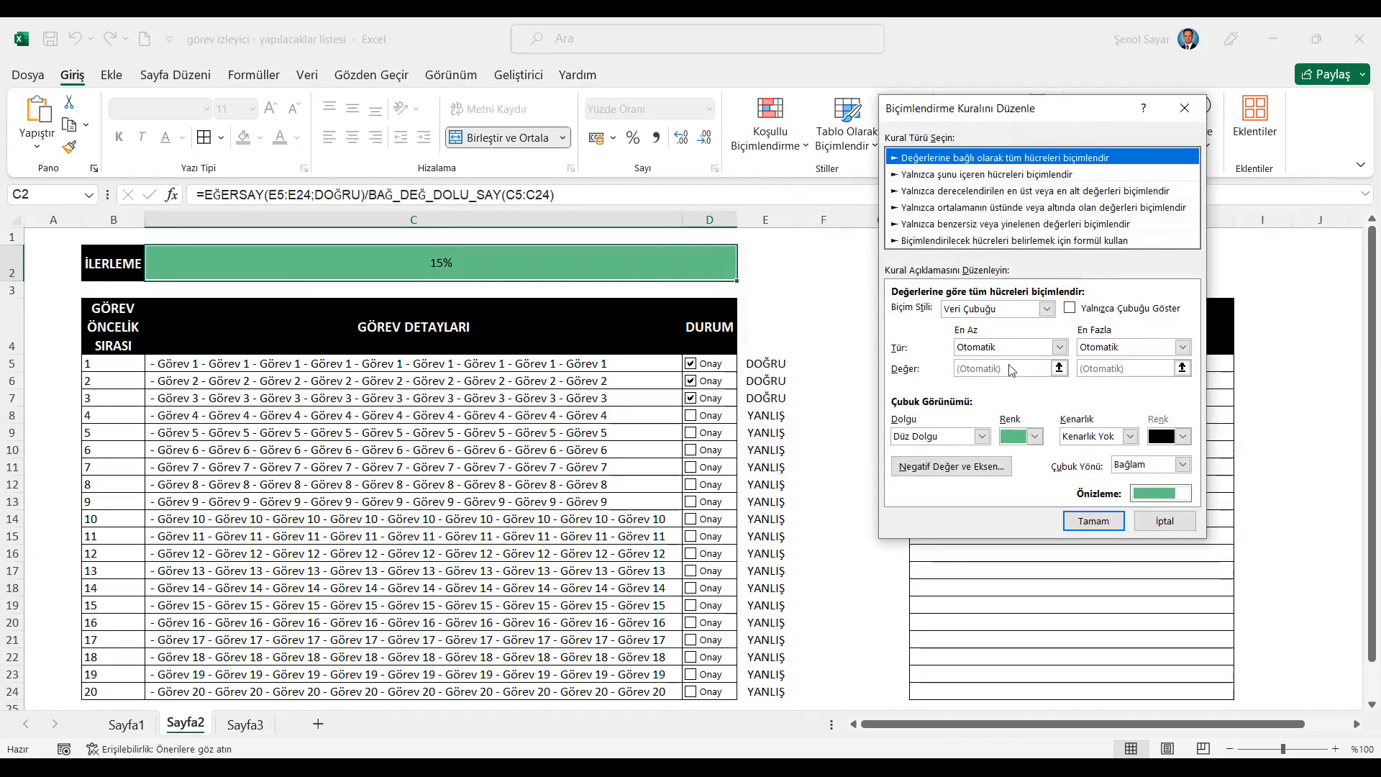
pyautogui.click(1059, 348)
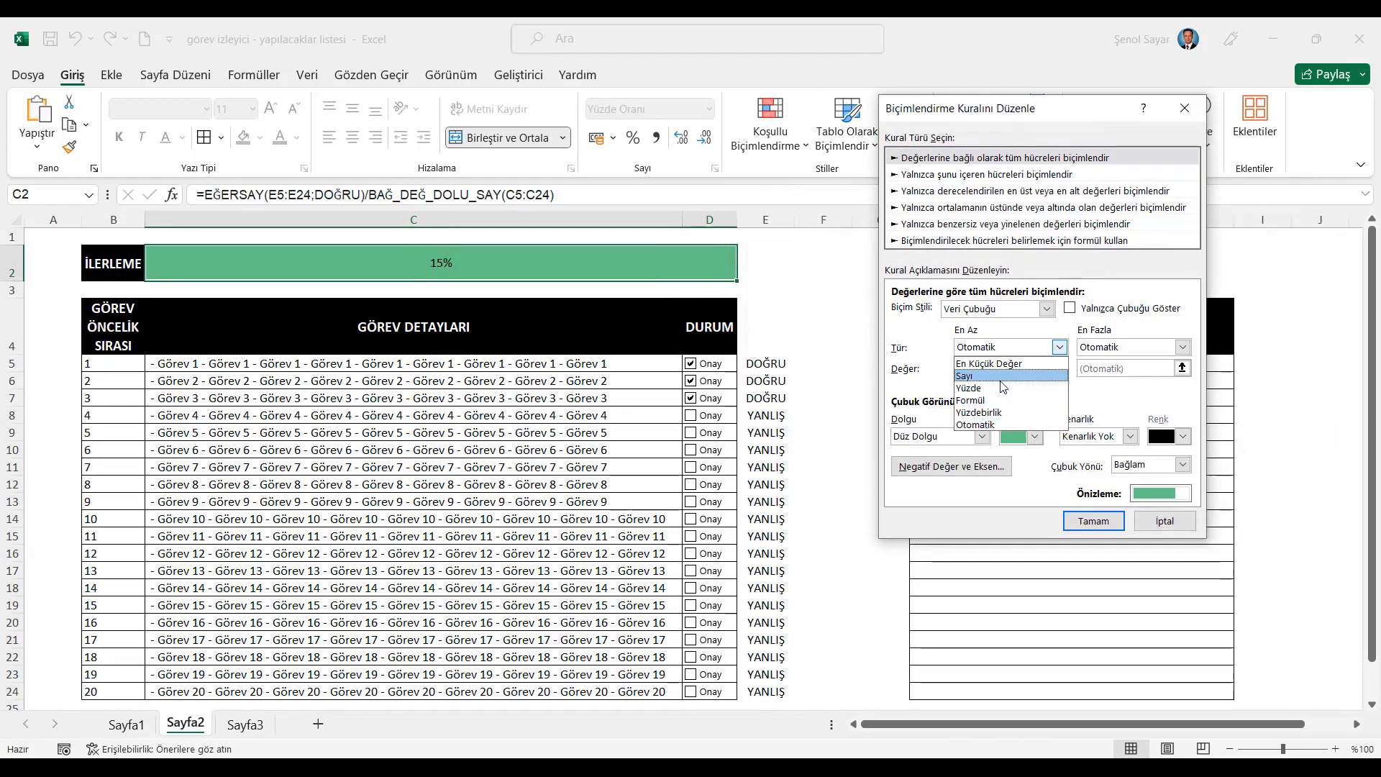
pyautogui.click(979, 371)
pyautogui.click(1184, 349)
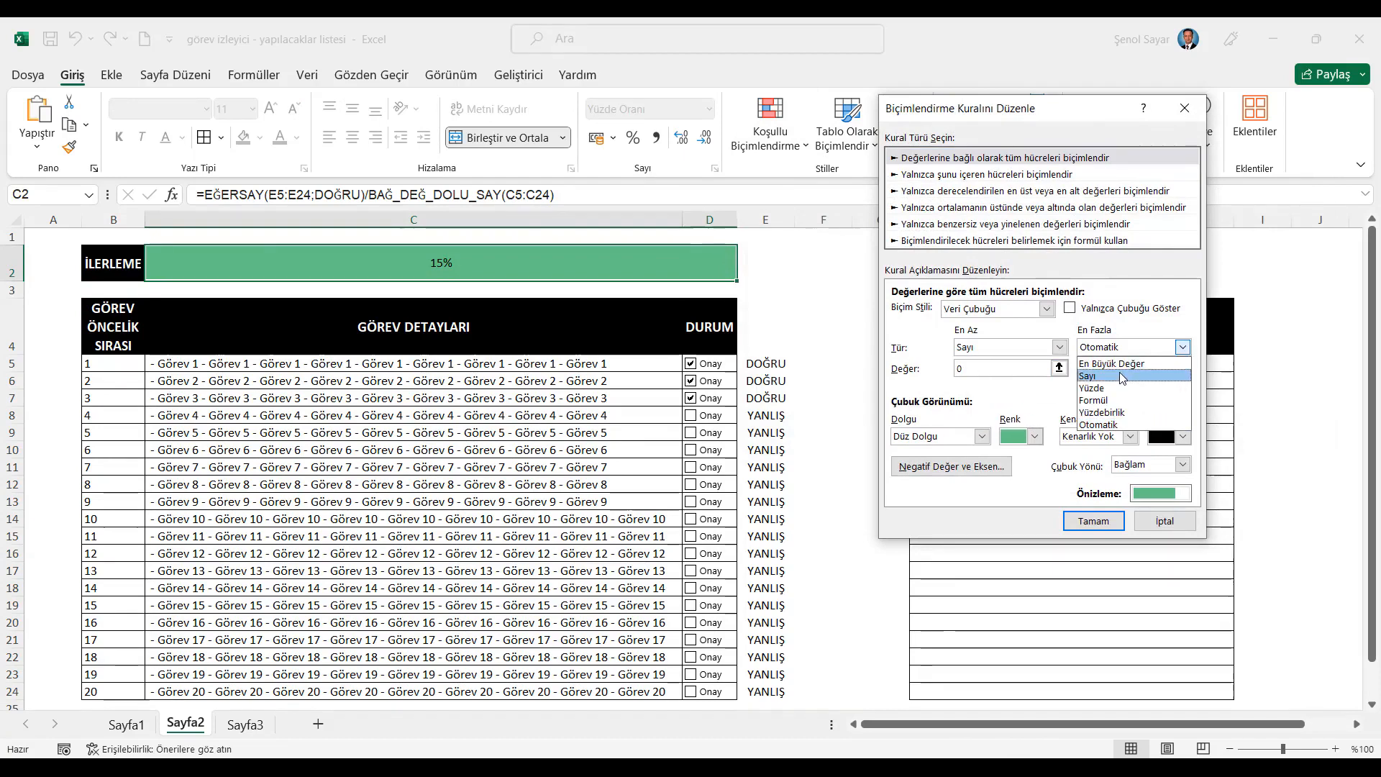
pyautogui.click(1111, 381)
pyautogui.press('Tab')
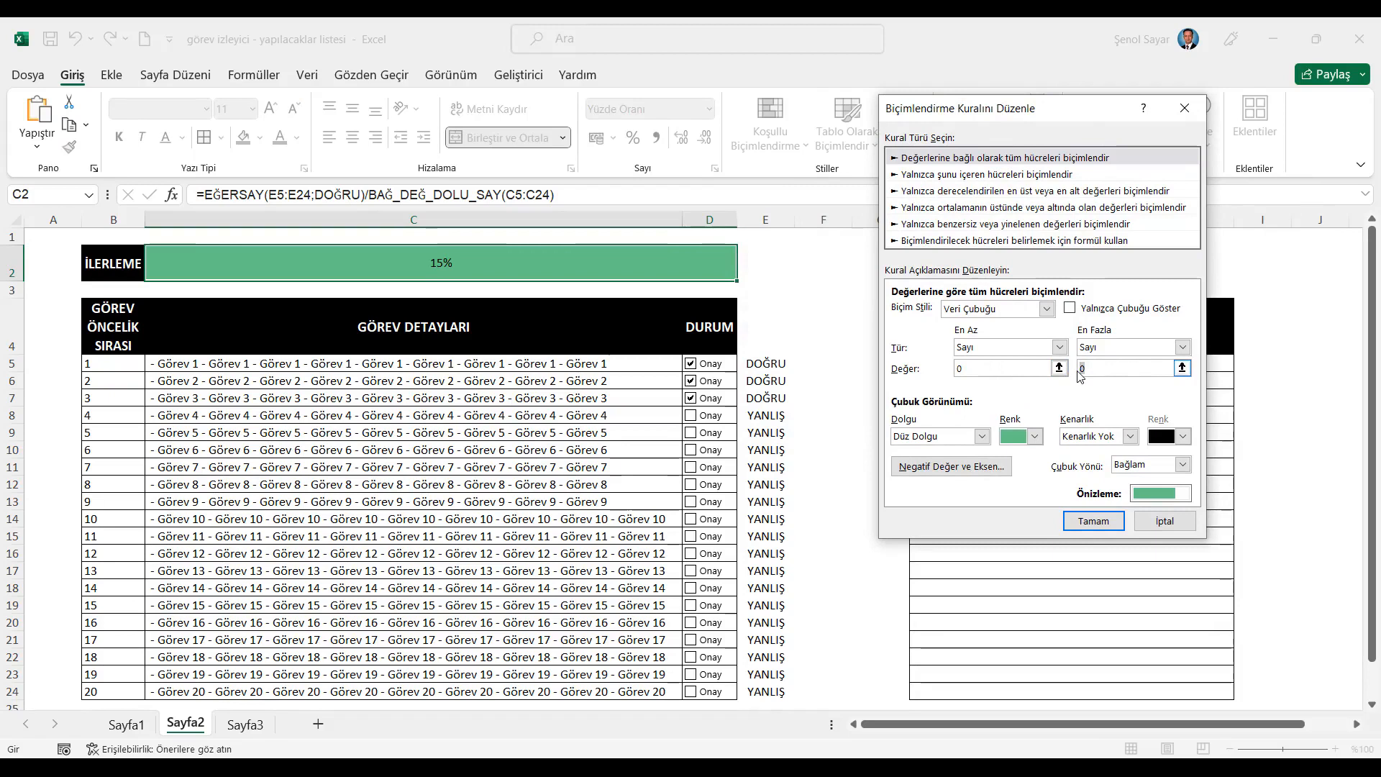
# Step: Change the data bar's fill color to a darker green and apply the edited rule
pyautogui.click(1036, 437)
pyautogui.click(1079, 603)
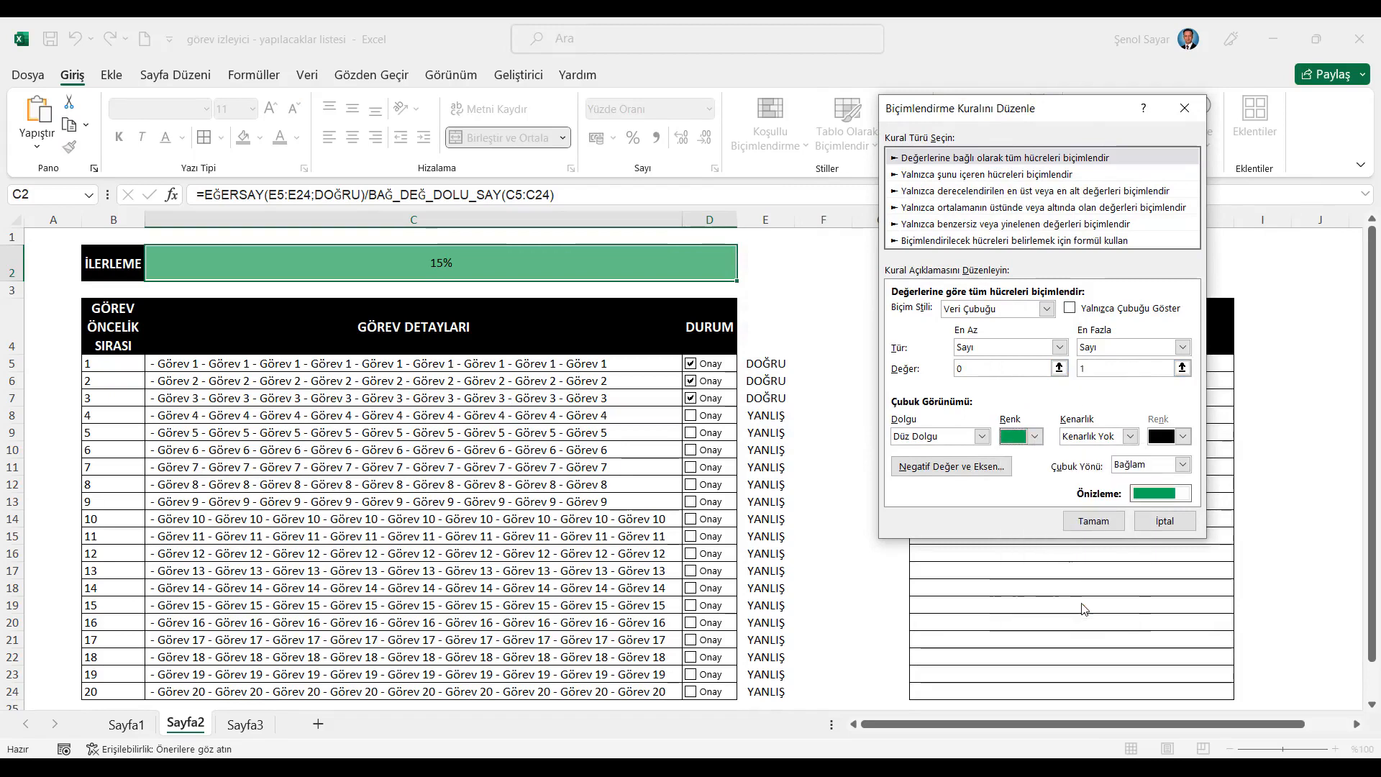
pyautogui.click(1093, 521)
pyautogui.click(1287, 436)
pyautogui.click(1161, 432)
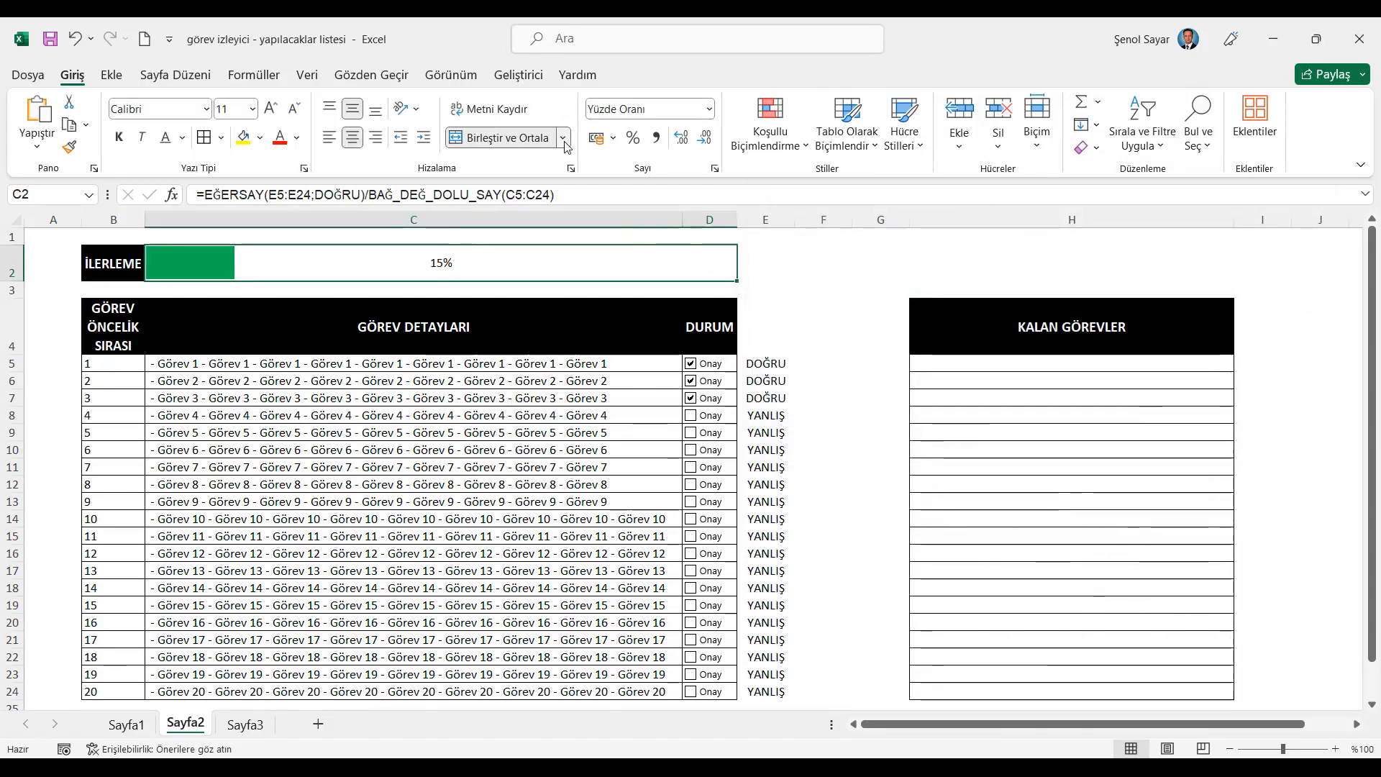
# Step: Fill cell C2 with red and make its percentage bold at font size 16
pyautogui.click(260, 138)
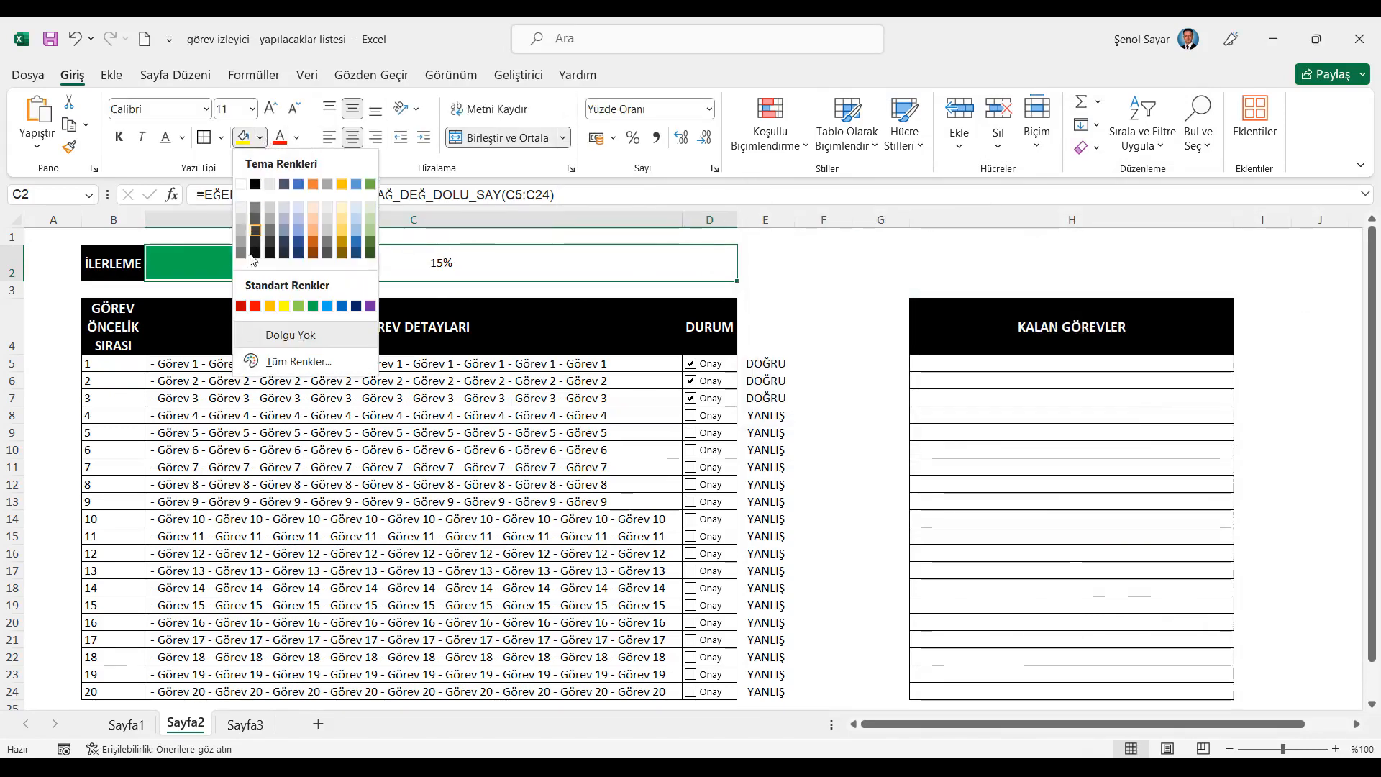
pyautogui.click(255, 307)
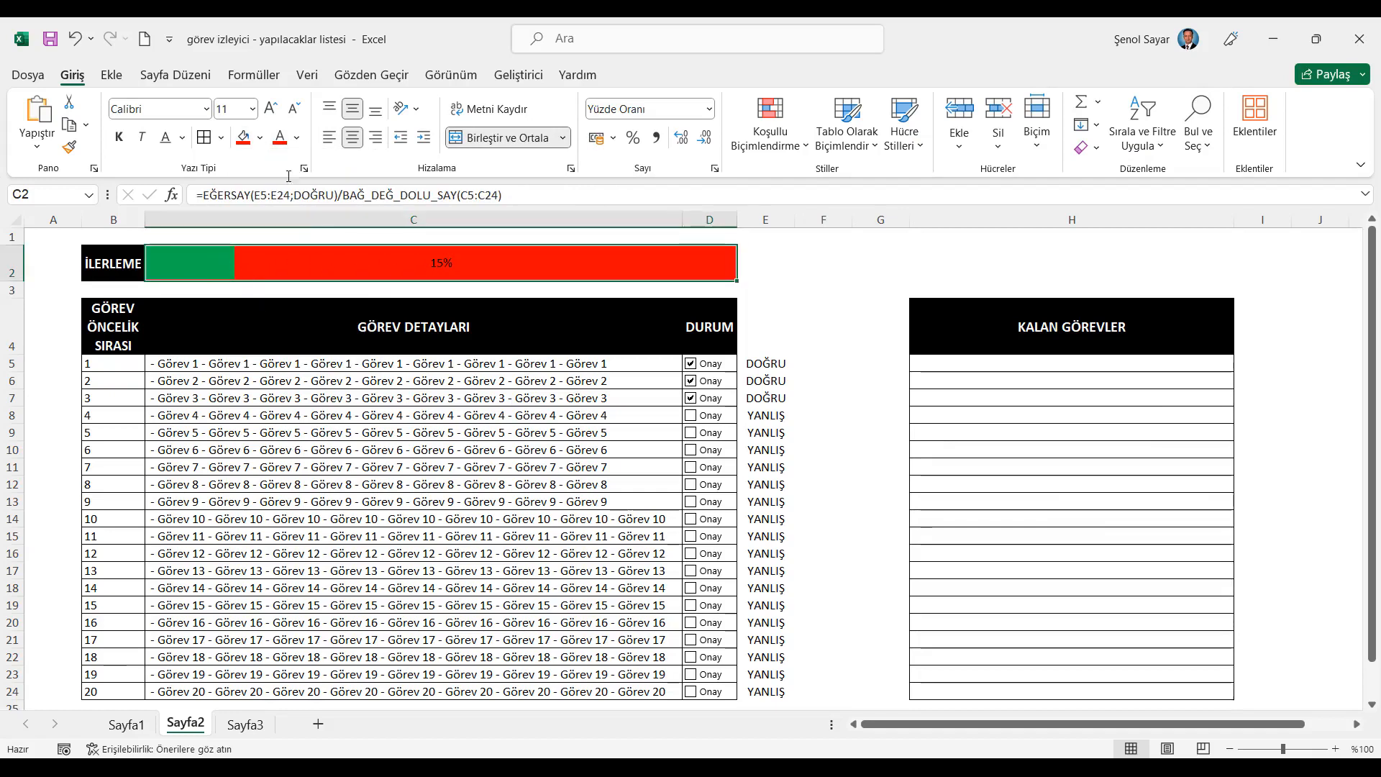
pyautogui.click(118, 137)
pyautogui.click(272, 109)
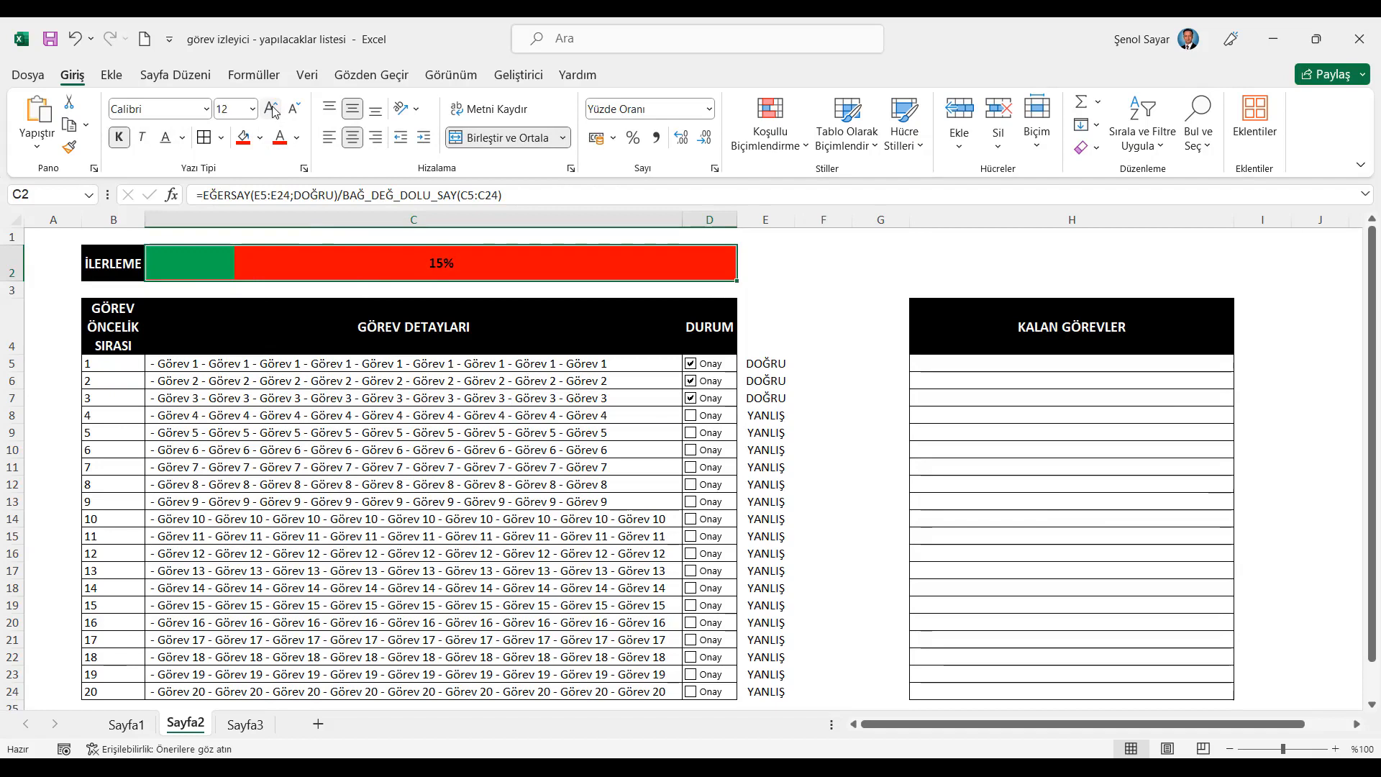
pyautogui.click(272, 109)
# Step: Compare left and right alignment for the percentage in C2 and keep it left-aligned
pyautogui.click(329, 138)
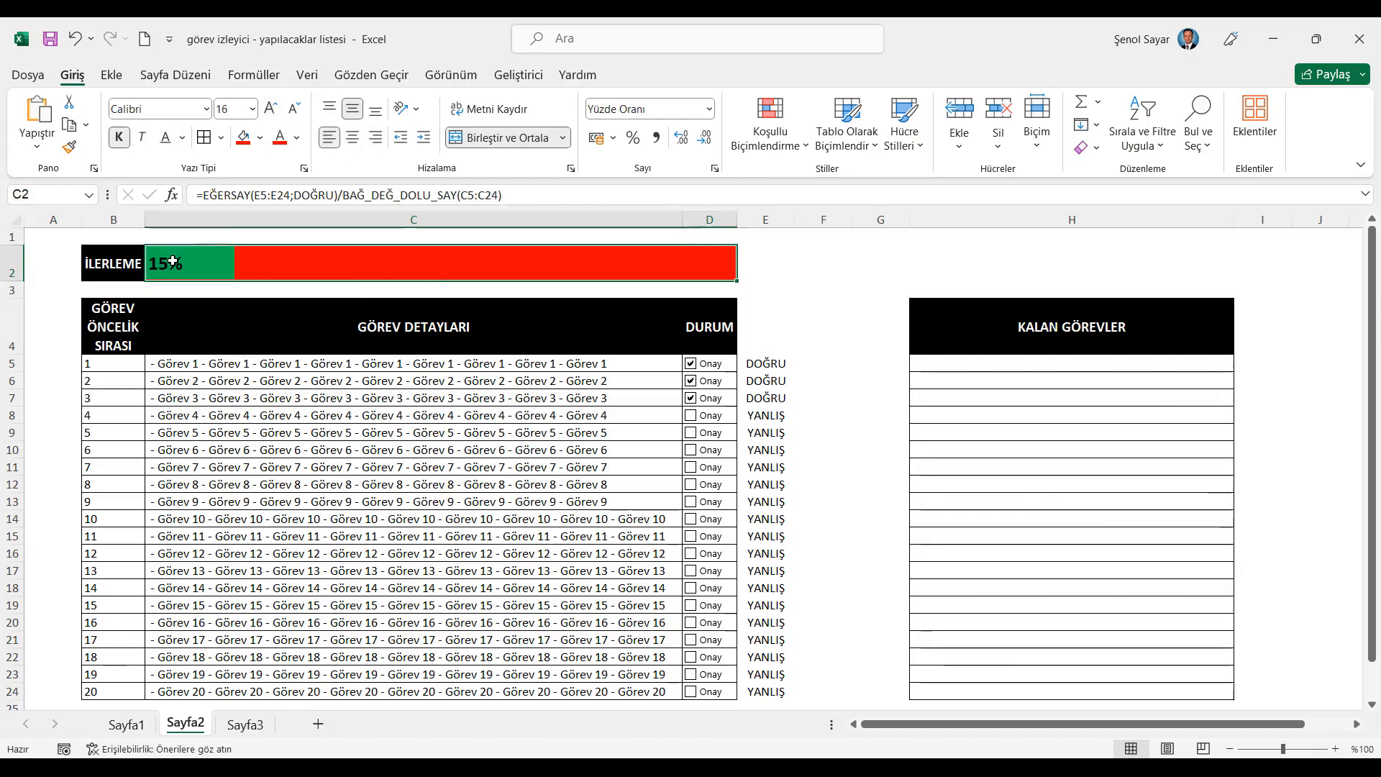
pyautogui.click(376, 138)
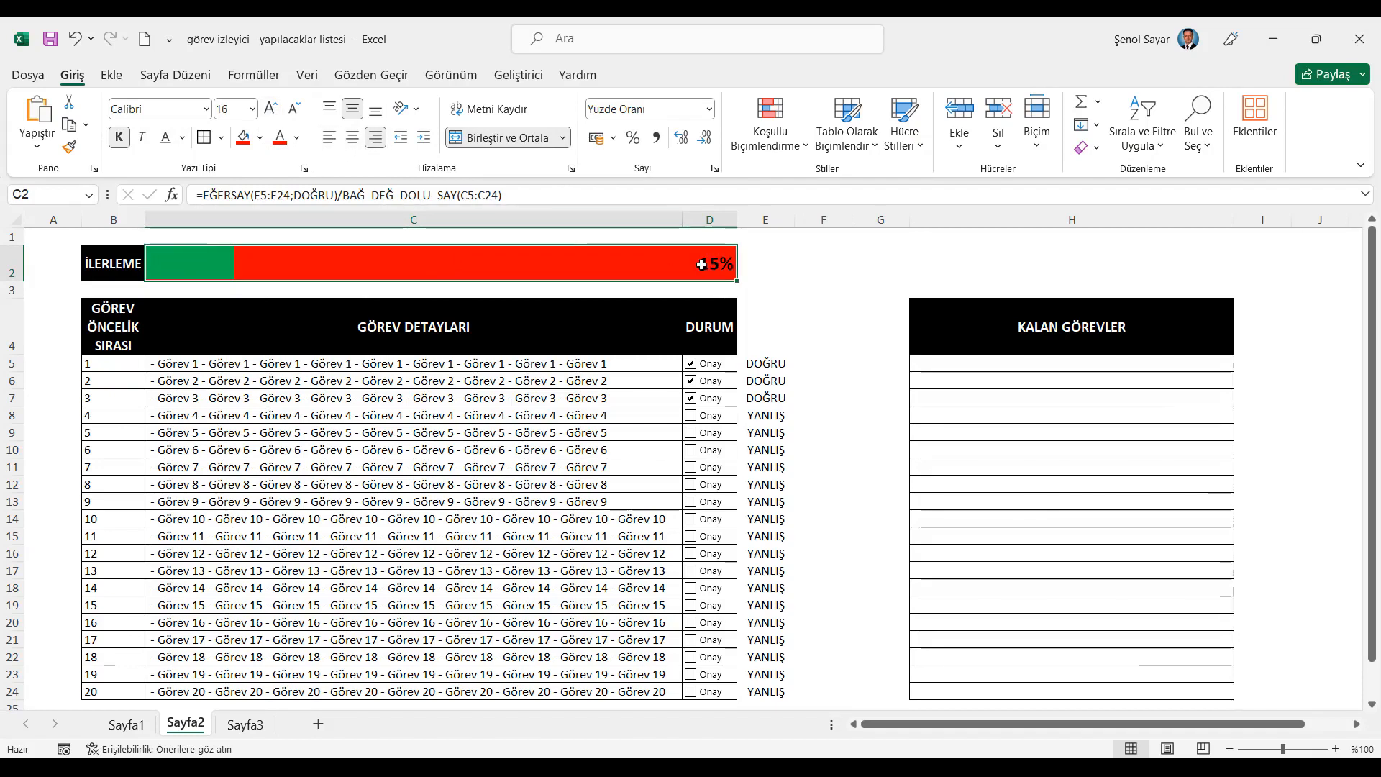
pyautogui.click(331, 142)
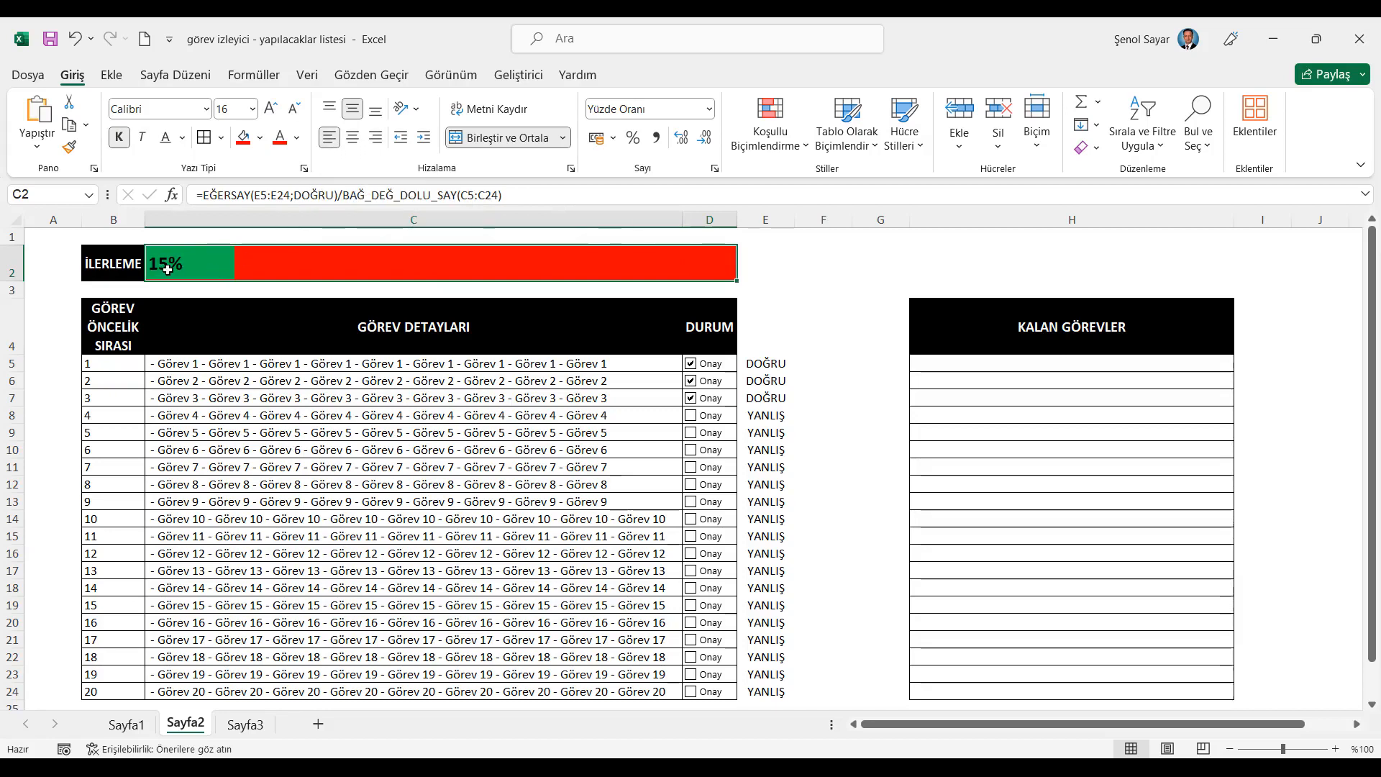
pyautogui.click(121, 265)
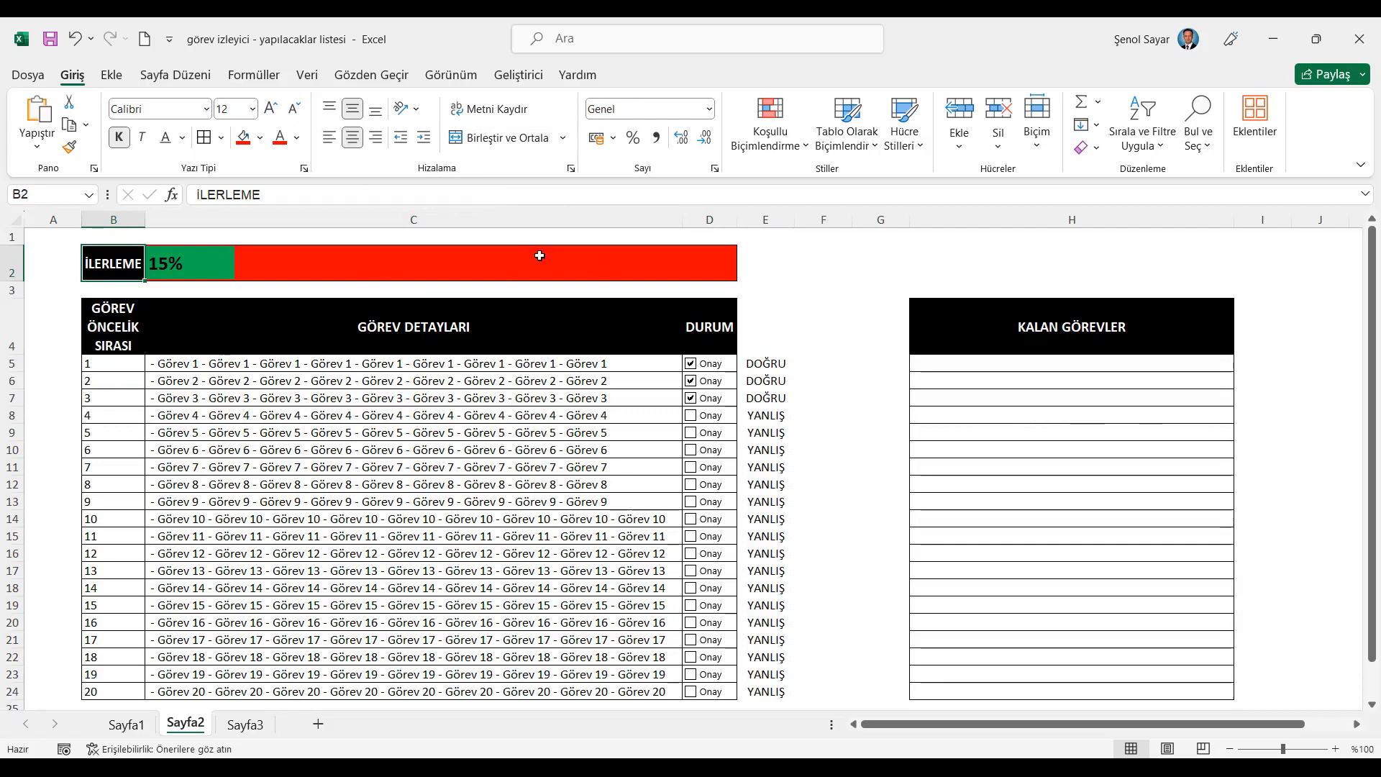
# Step: Tick the check boxes of tasks 4 to 9 and task 16 to test the progress bar
pyautogui.click(692, 415)
pyautogui.click(692, 432)
pyautogui.click(691, 450)
pyautogui.click(691, 467)
pyautogui.click(691, 485)
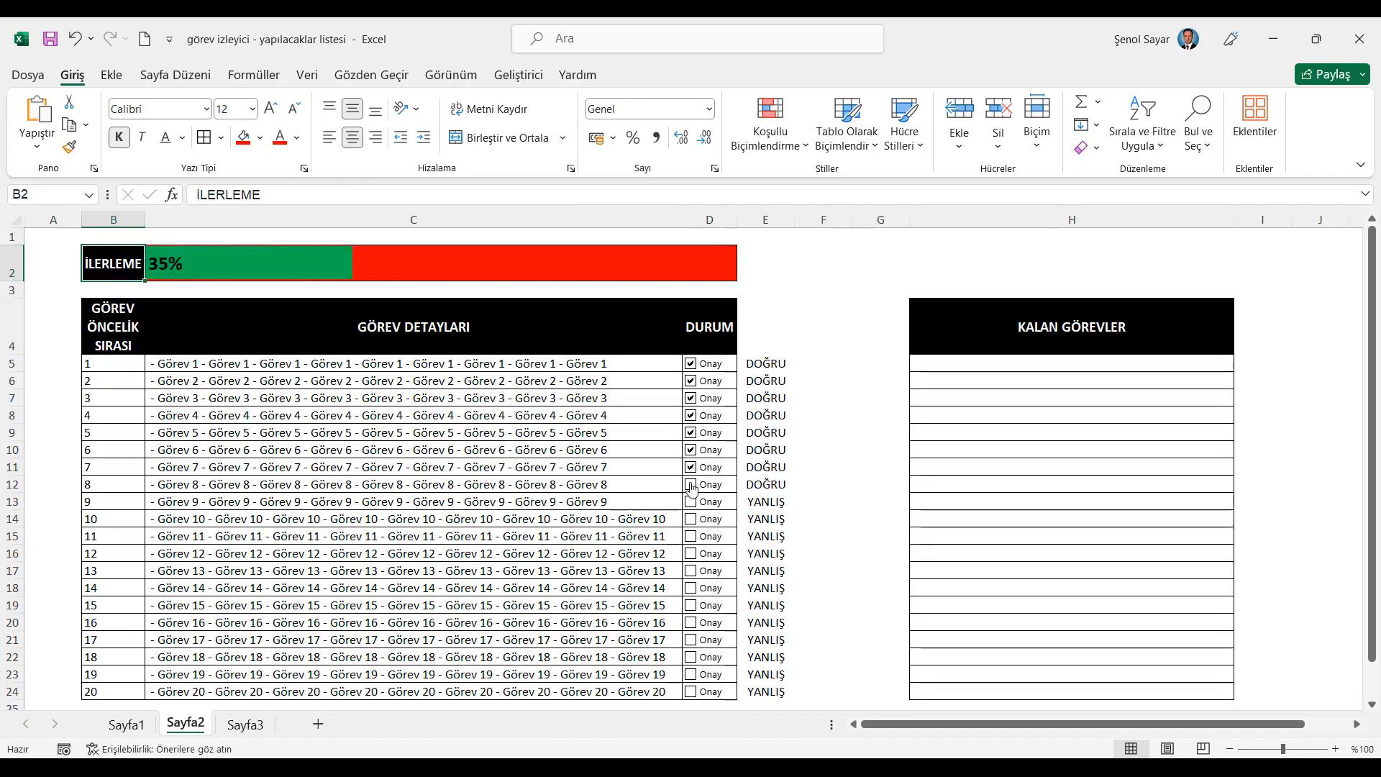
pyautogui.click(691, 502)
pyautogui.click(691, 623)
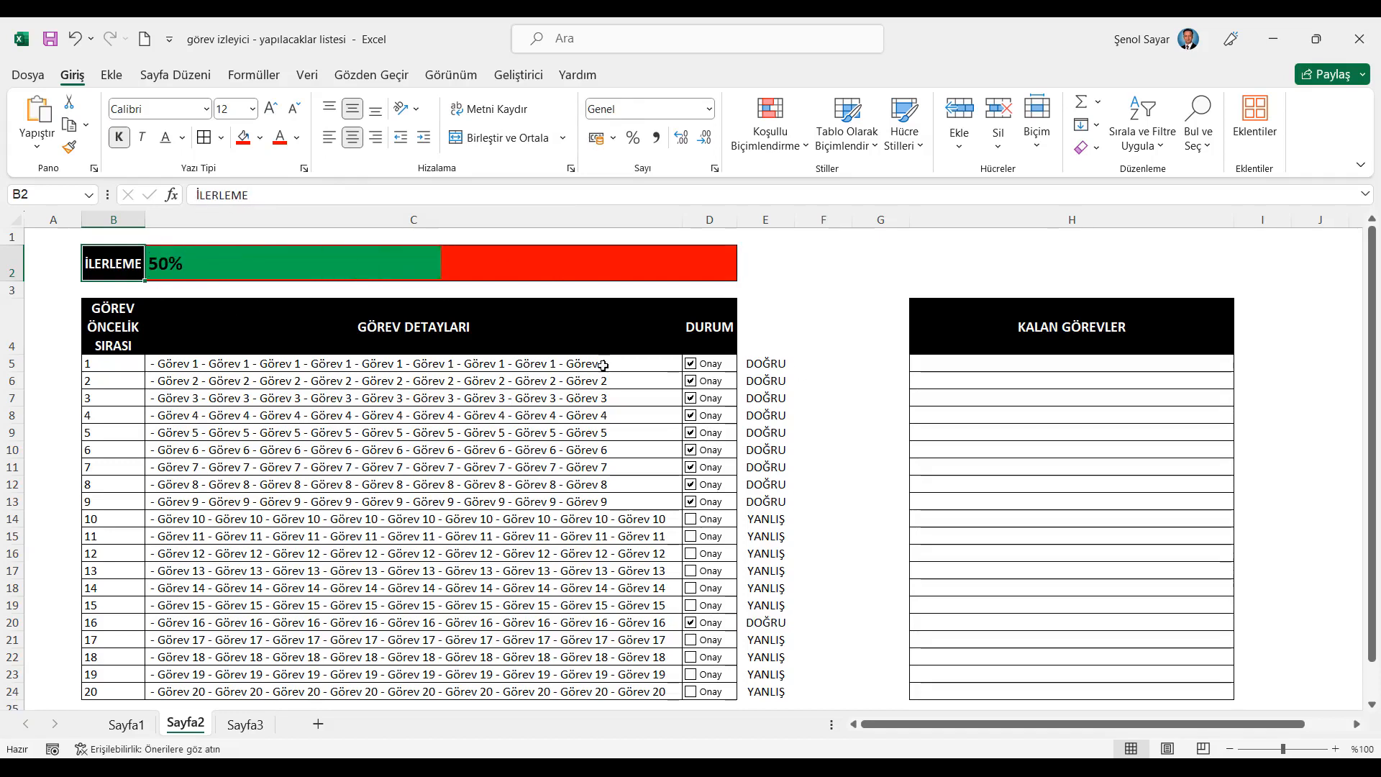
# Step: Create a formula-based conditional formatting rule for the status cells D5:D24 with the formula =$E5=doğru
pyautogui.click(667, 365)
pyautogui.press('Right')
pyautogui.hotkey('shift', 'Down')
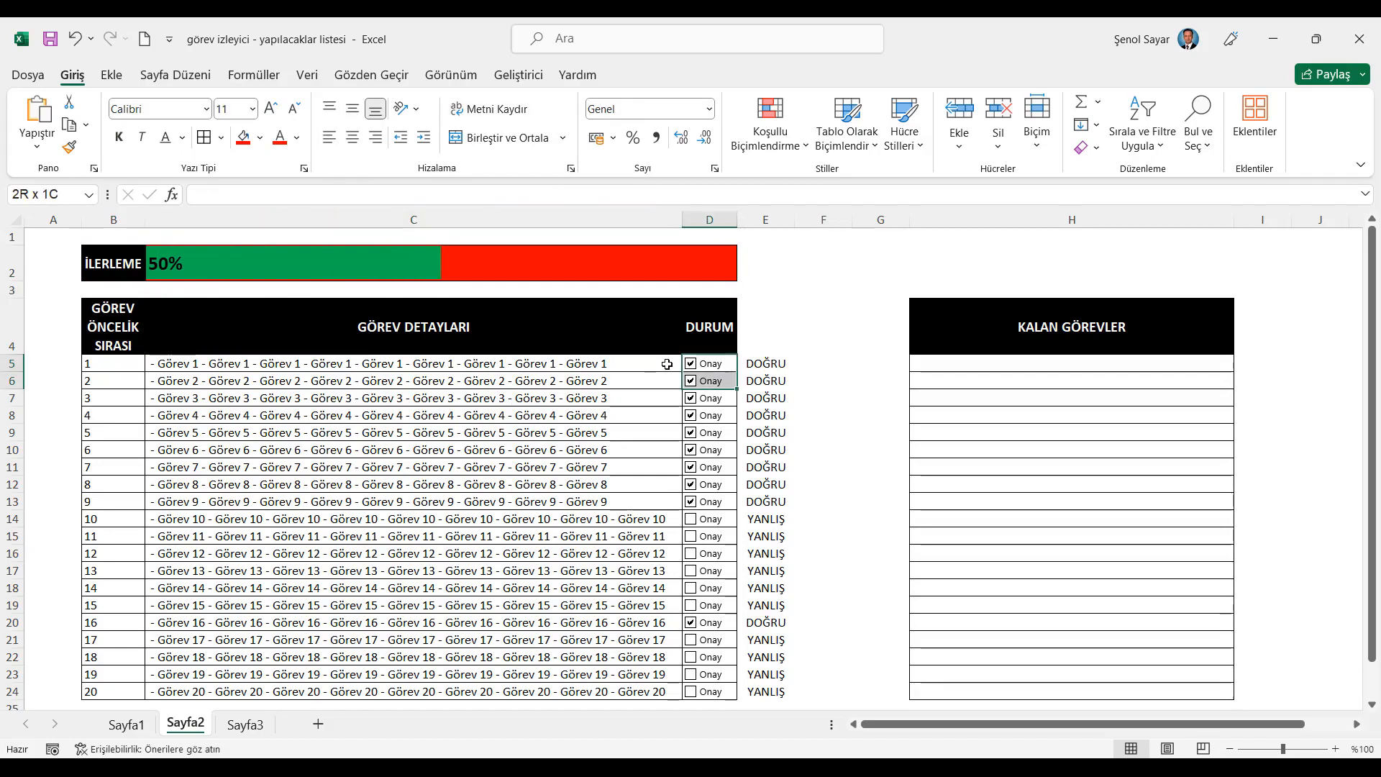
pyautogui.hotkey('shift', 'Down')
pyautogui.hotkey('shift', 'Down')
pyautogui.hotkey('shift', 'Down')
pyautogui.hotkey('shift', 'Down')
pyautogui.hotkey('shift', 'Down')
pyautogui.hotkey('shift', 'Down')
pyautogui.hotkey('shift', 'Down')
pyautogui.hotkey('shift', 'Down')
pyautogui.hotkey('shift', 'Down')
pyautogui.hotkey('shift', 'Down')
pyautogui.hotkey('shift', 'Down')
pyautogui.hotkey('shift', 'Down')
pyautogui.hotkey('shift', 'Down')
pyautogui.hotkey('shift', 'Down')
pyautogui.hotkey('shift', 'Down')
pyautogui.hotkey('shift', 'Down')
pyautogui.hotkey('shift', 'Down')
pyautogui.hotkey('shift', 'Down')
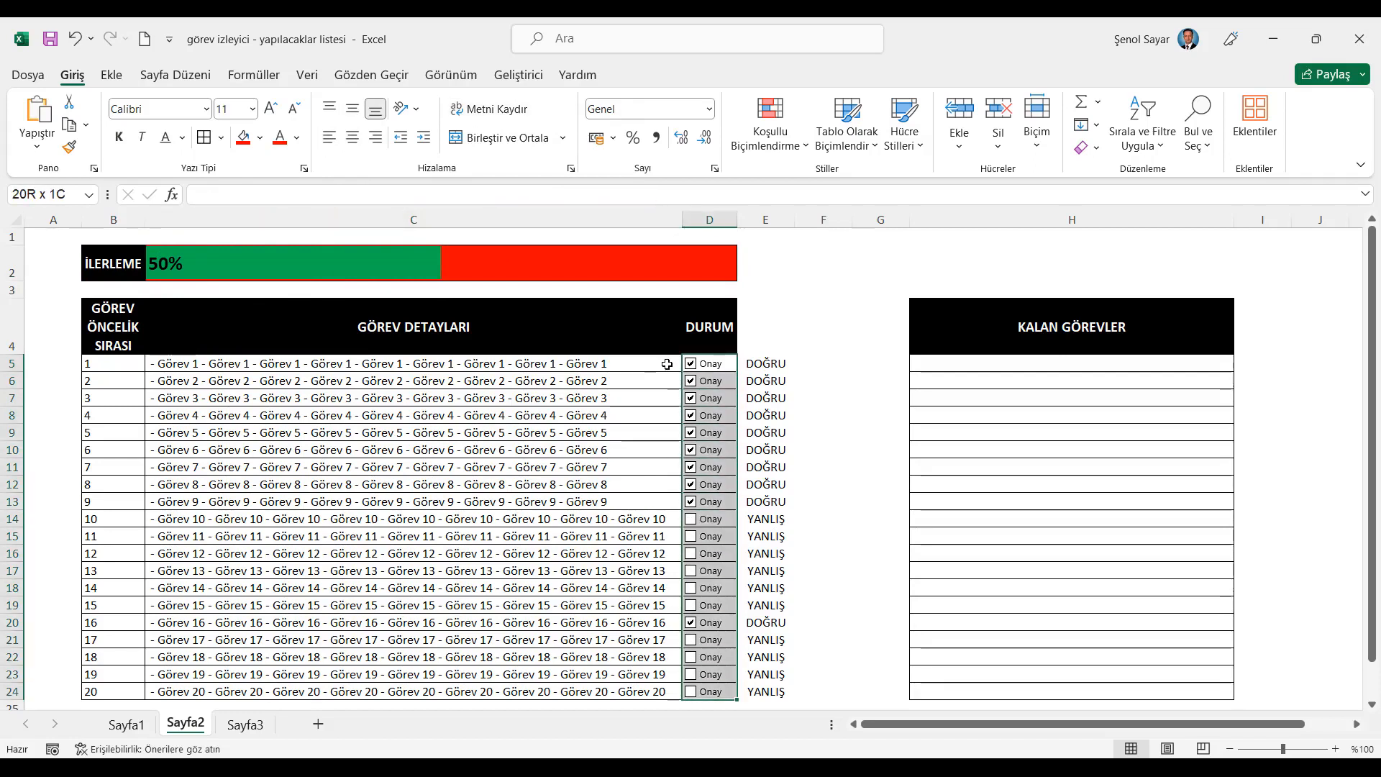
pyautogui.click(800, 144)
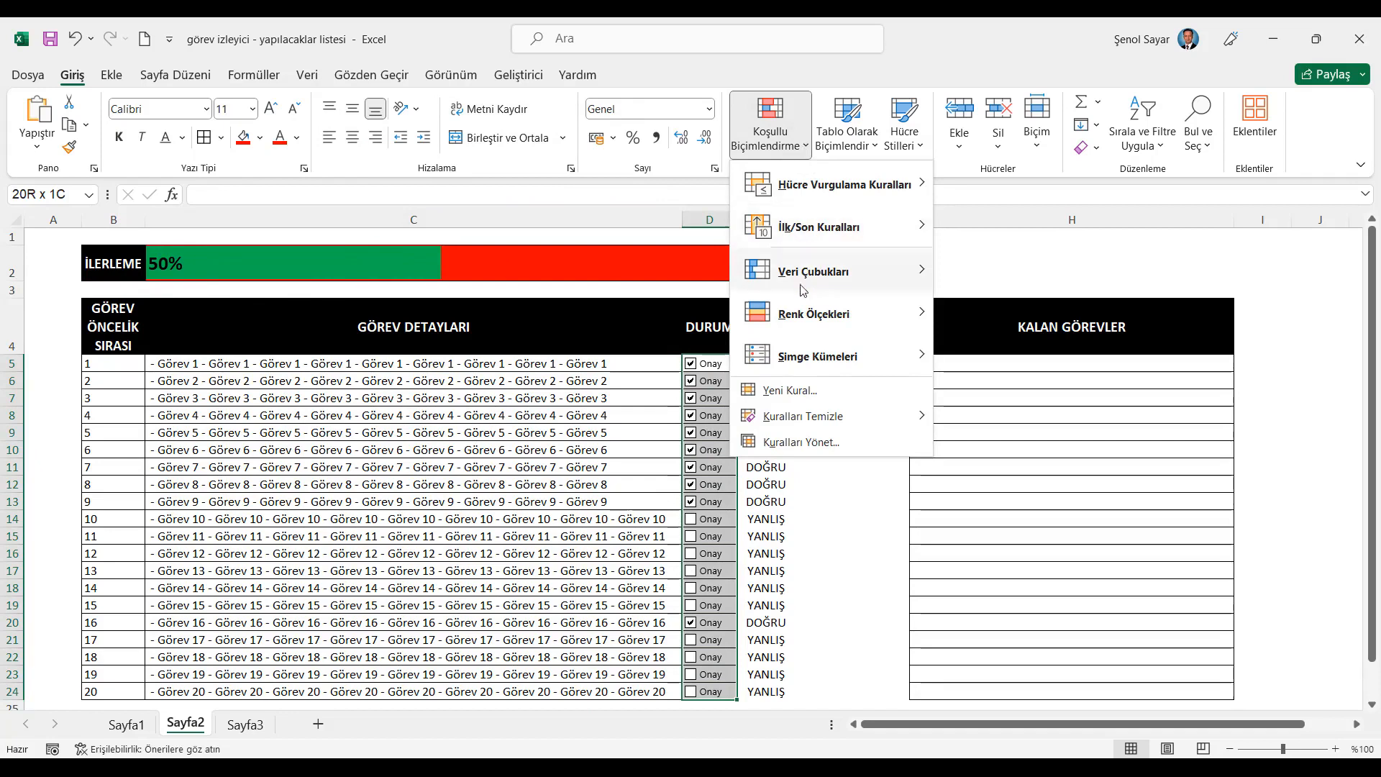
pyautogui.click(791, 442)
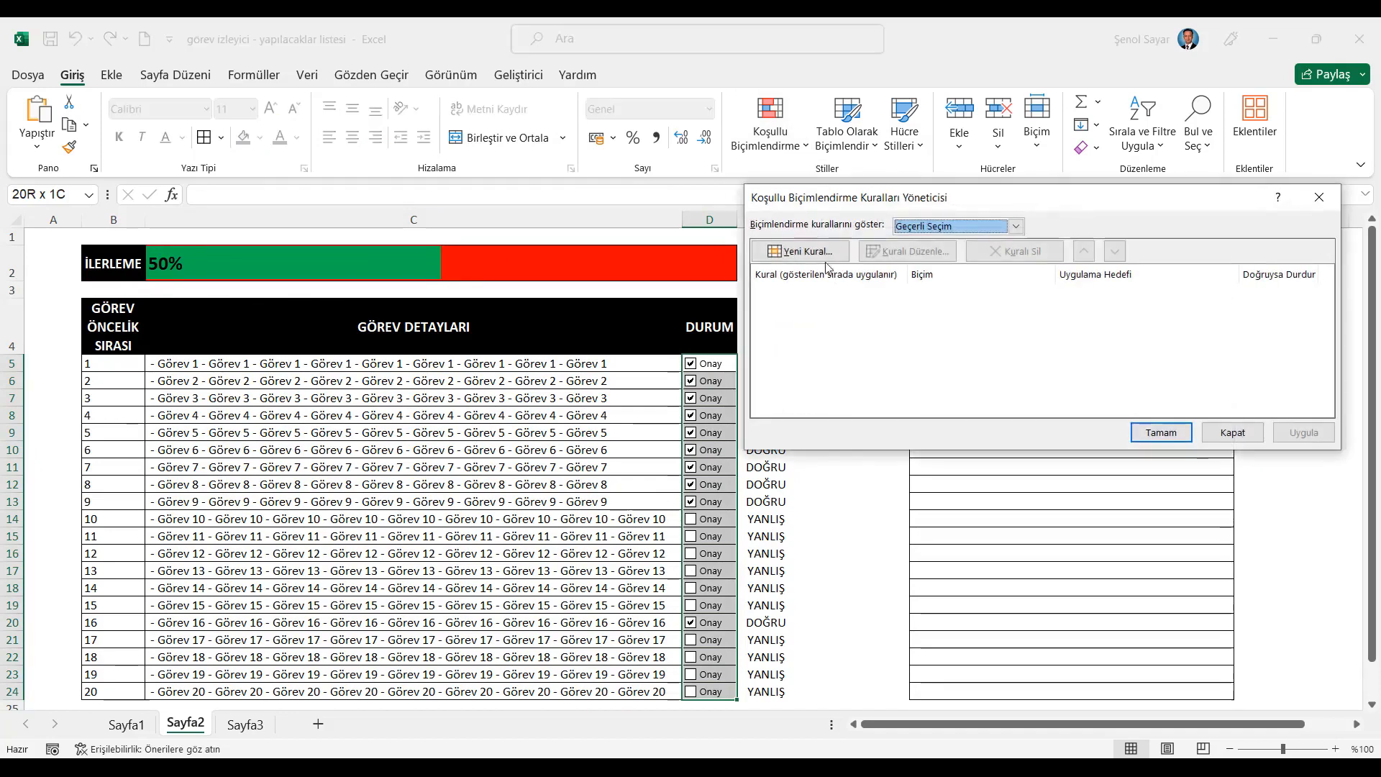
pyautogui.click(824, 249)
pyautogui.click(898, 283)
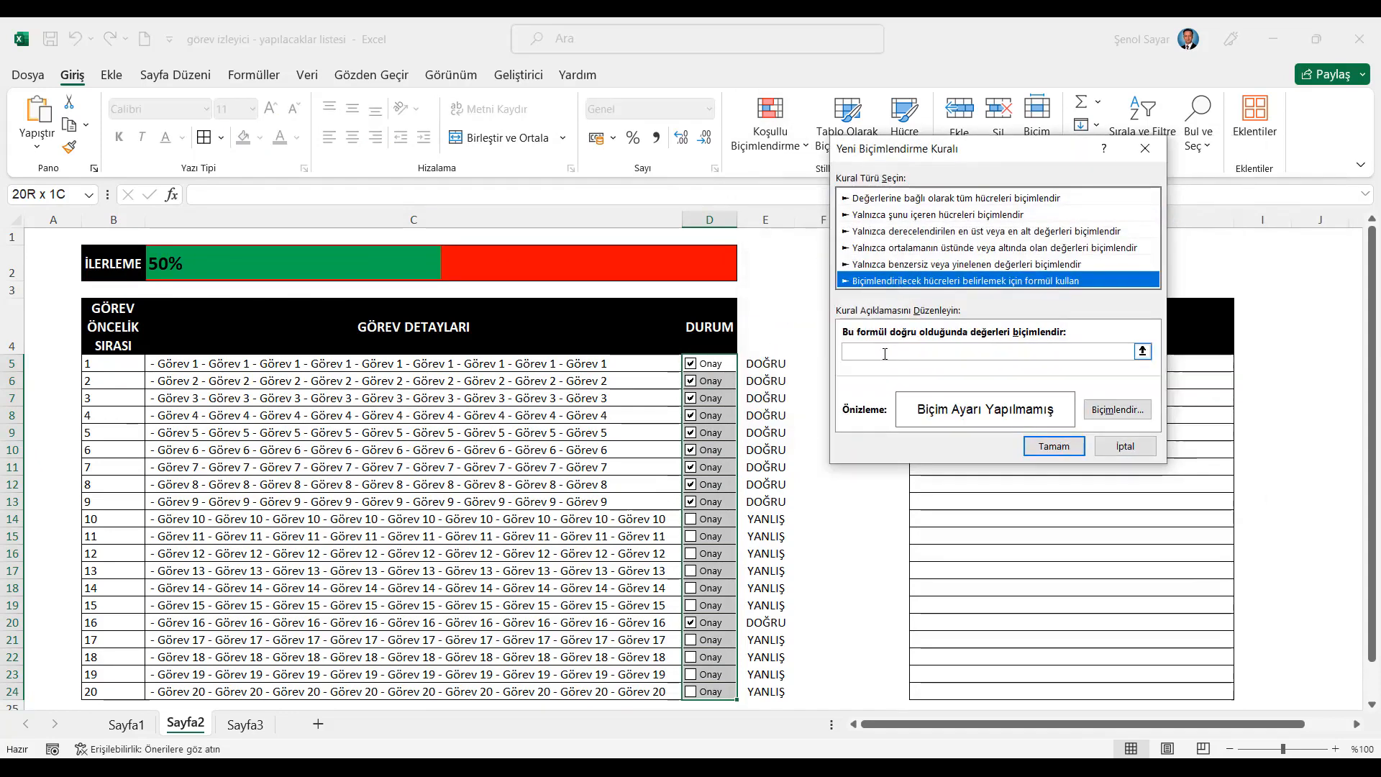
pyautogui.moveTo(928, 151); pyautogui.dragTo(260, 177)
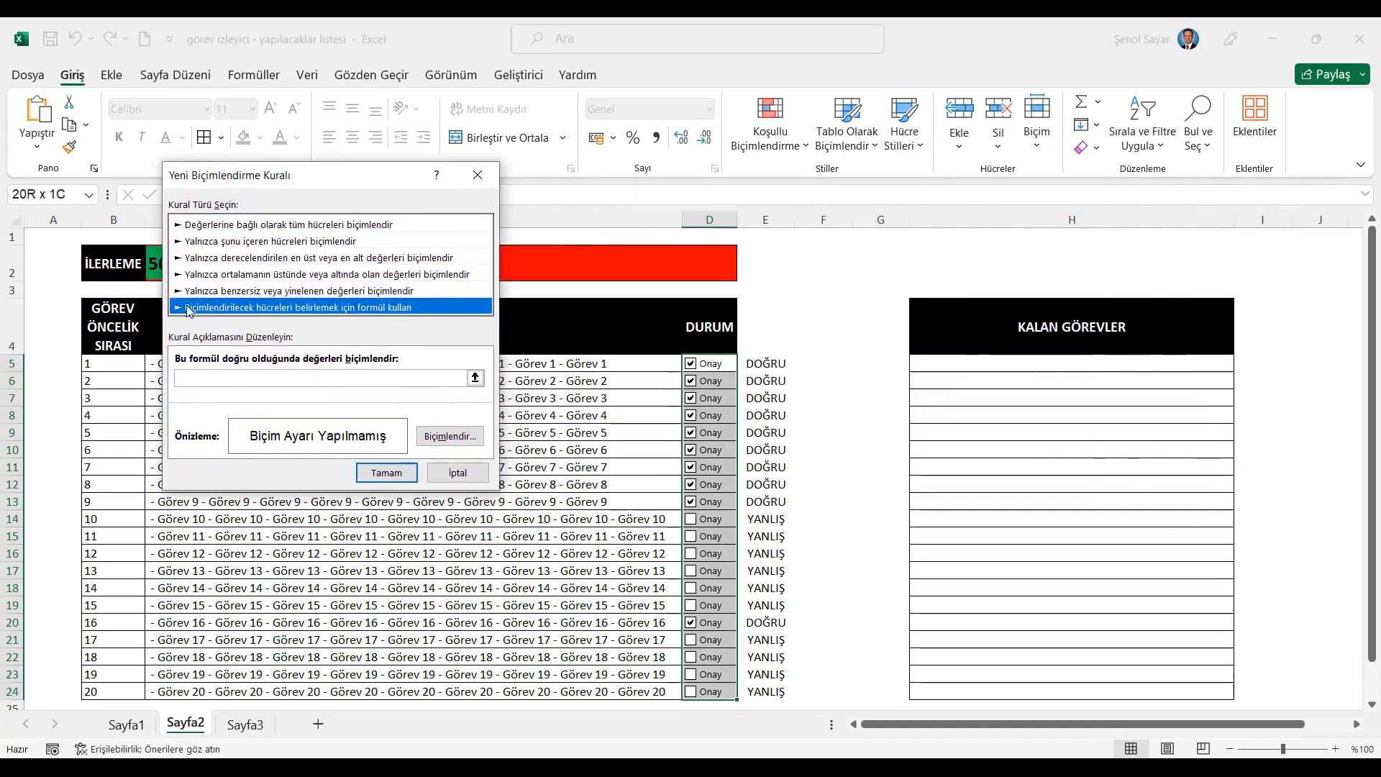
pyautogui.click(196, 377)
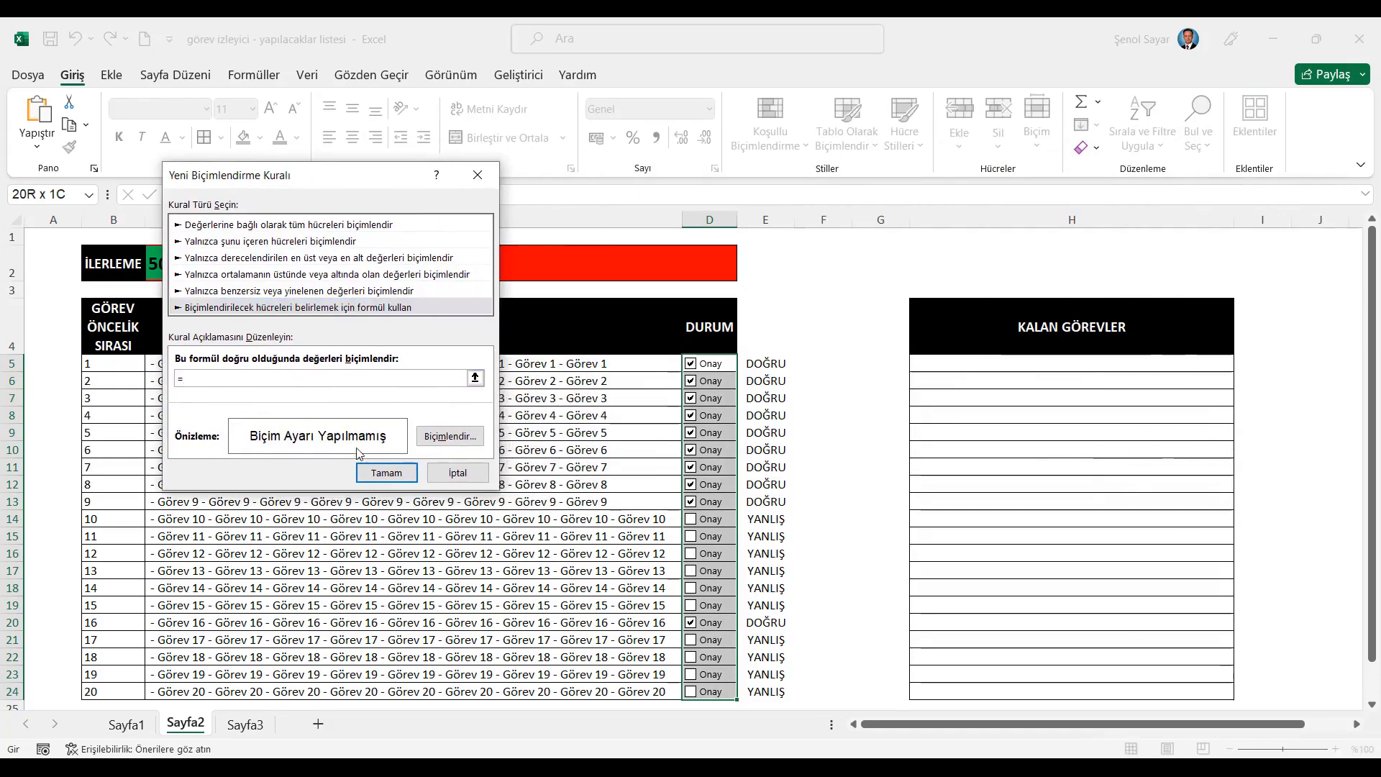
pyautogui.write('=')
pyautogui.click(780, 365)
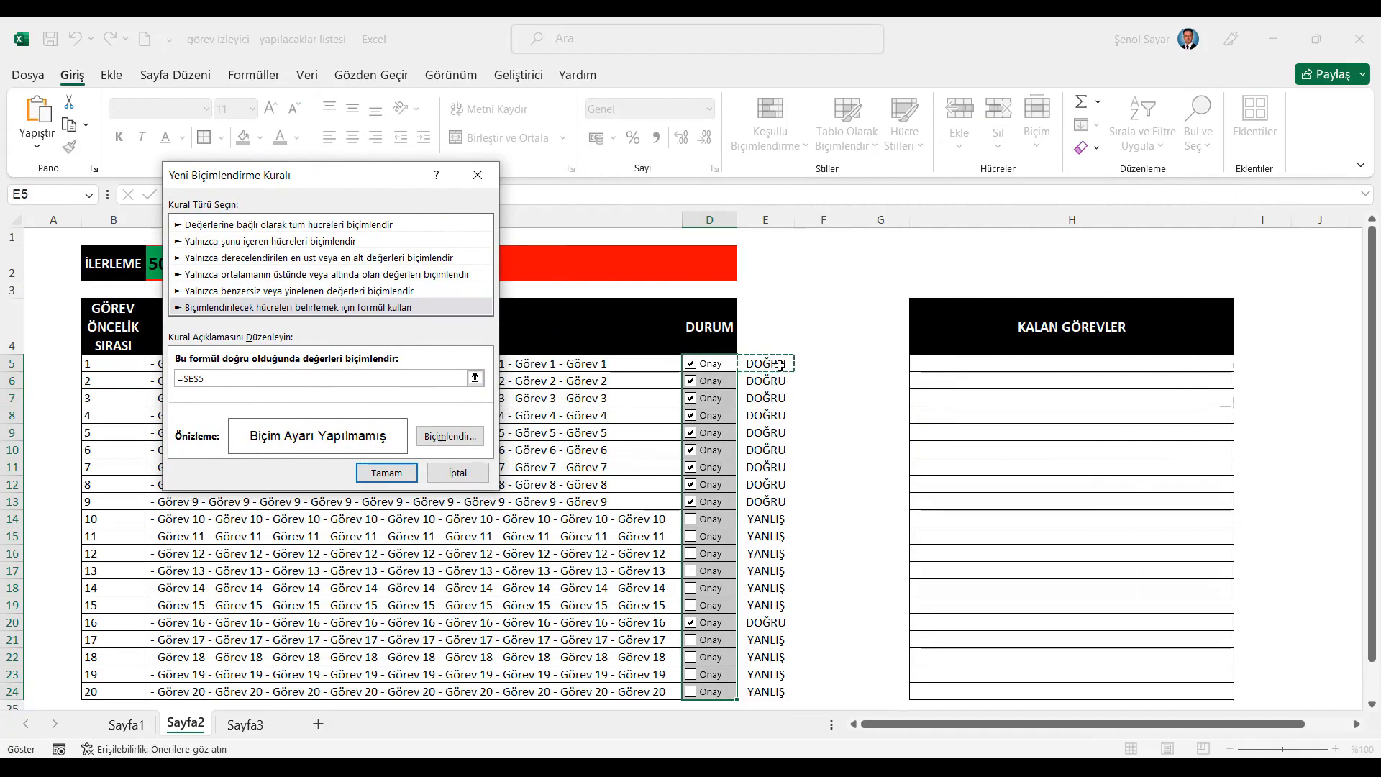
pyautogui.write('=doğru')
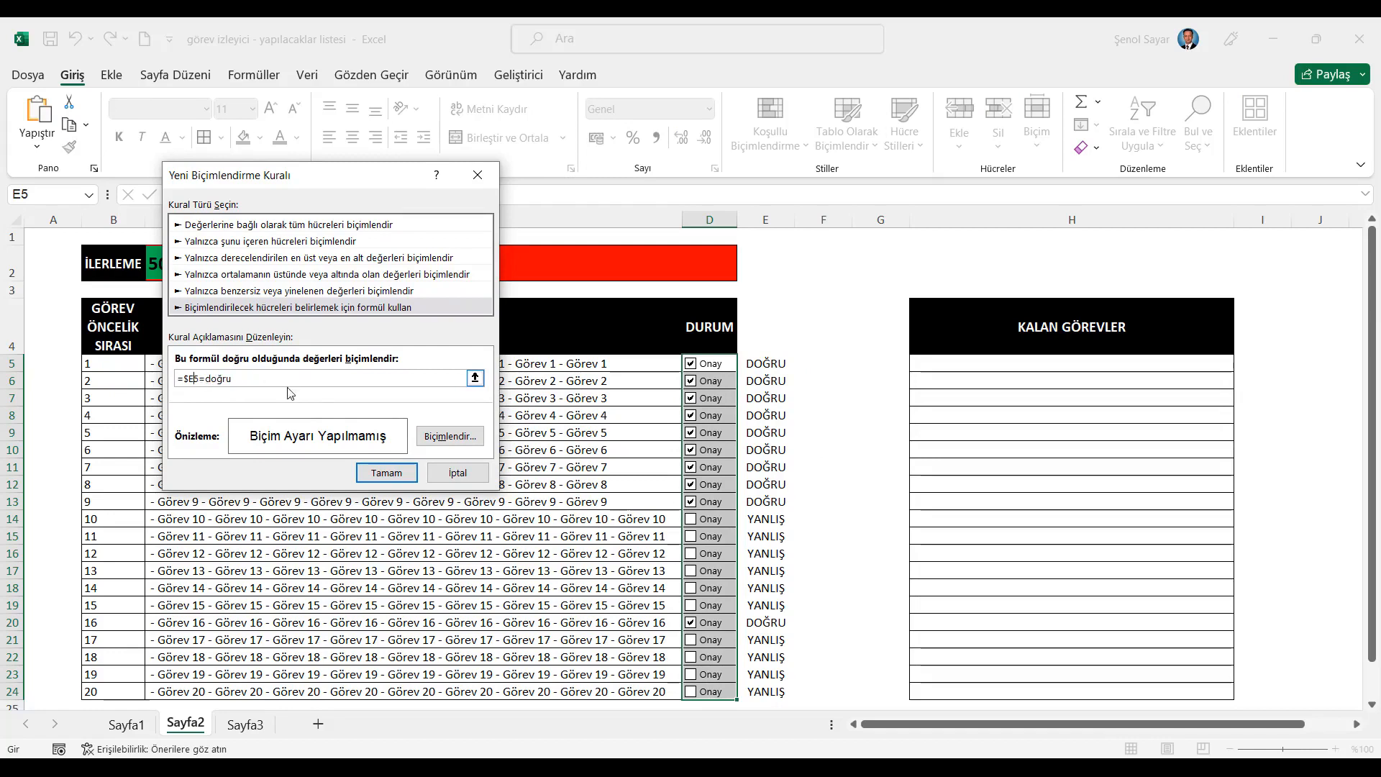
# Step: Give the doğru rule a green fill and apply it to the status cells
pyautogui.click(448, 435)
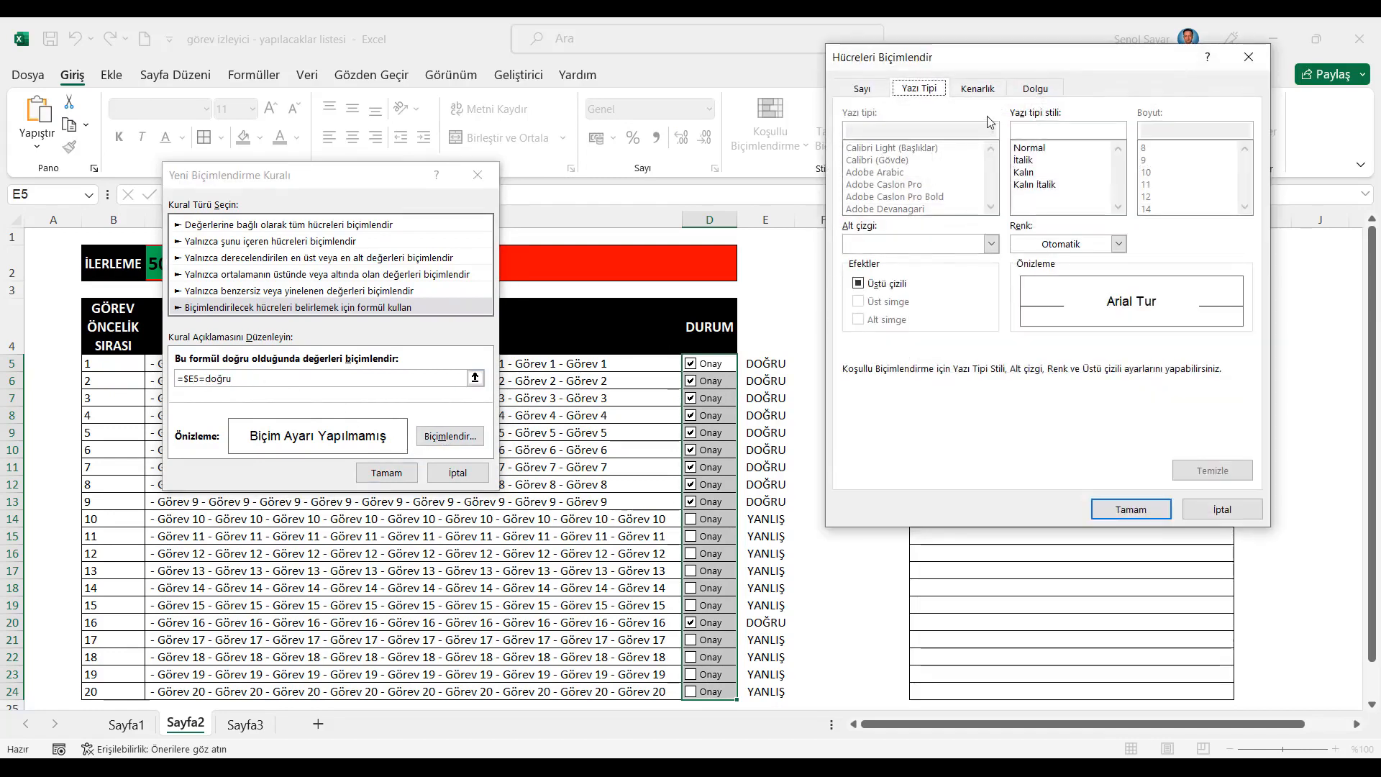
pyautogui.click(1022, 92)
pyautogui.click(938, 258)
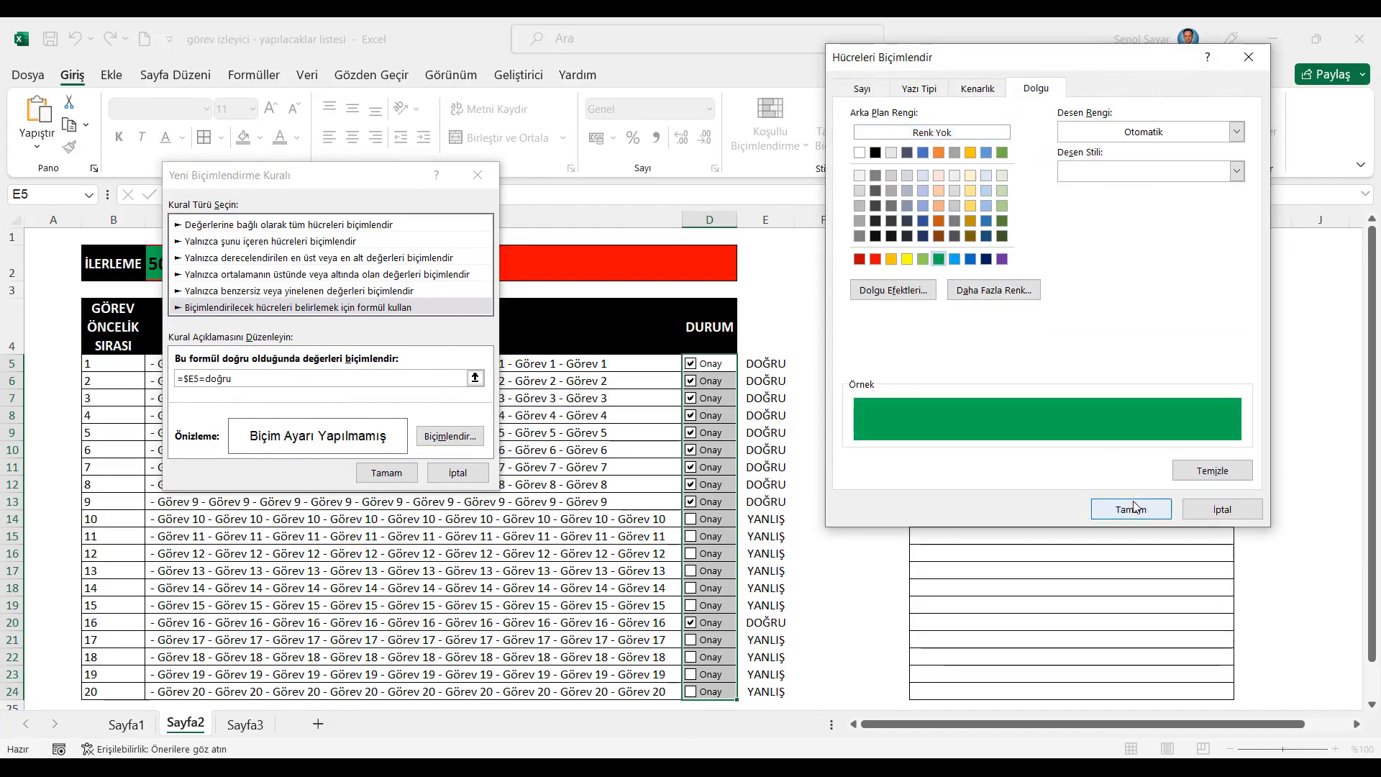
pyautogui.click(1131, 509)
pyautogui.click(386, 473)
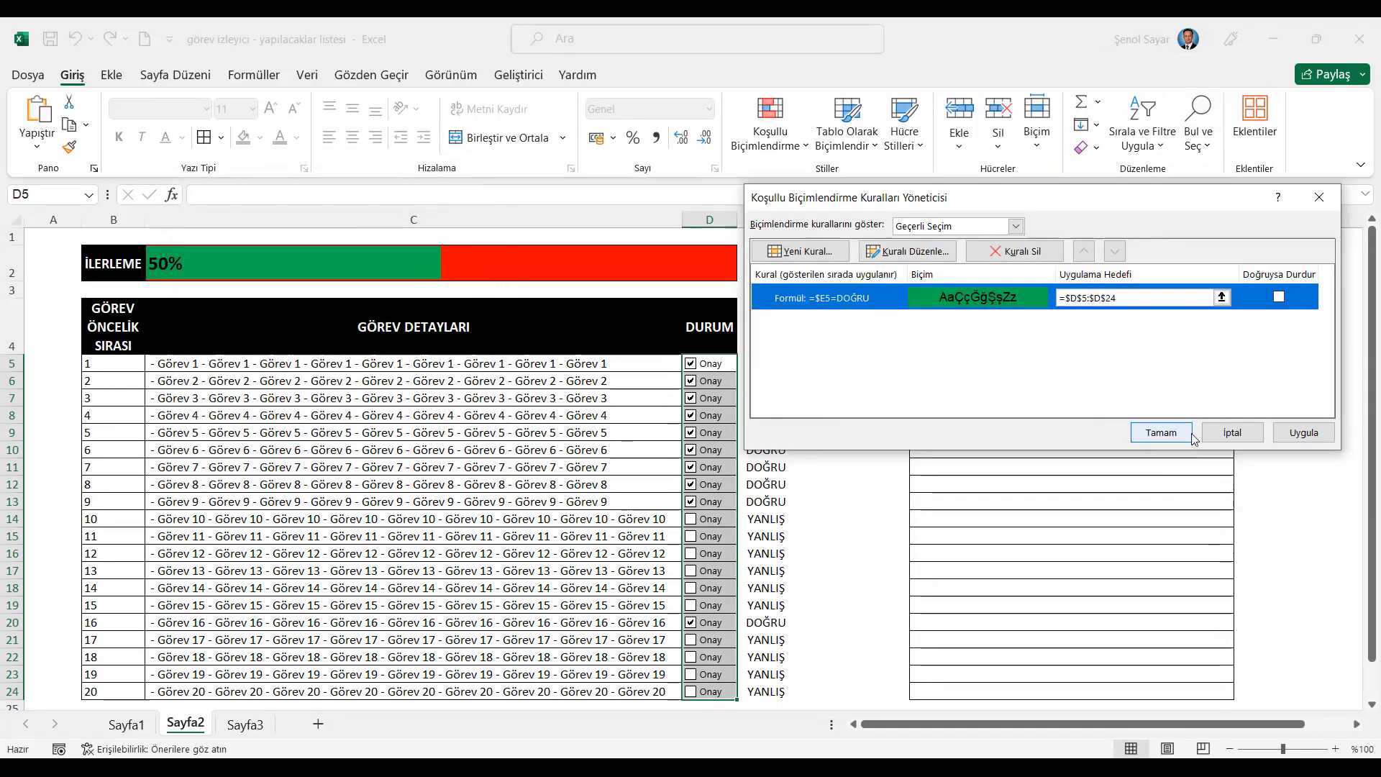
pyautogui.click(1304, 432)
pyautogui.click(1161, 434)
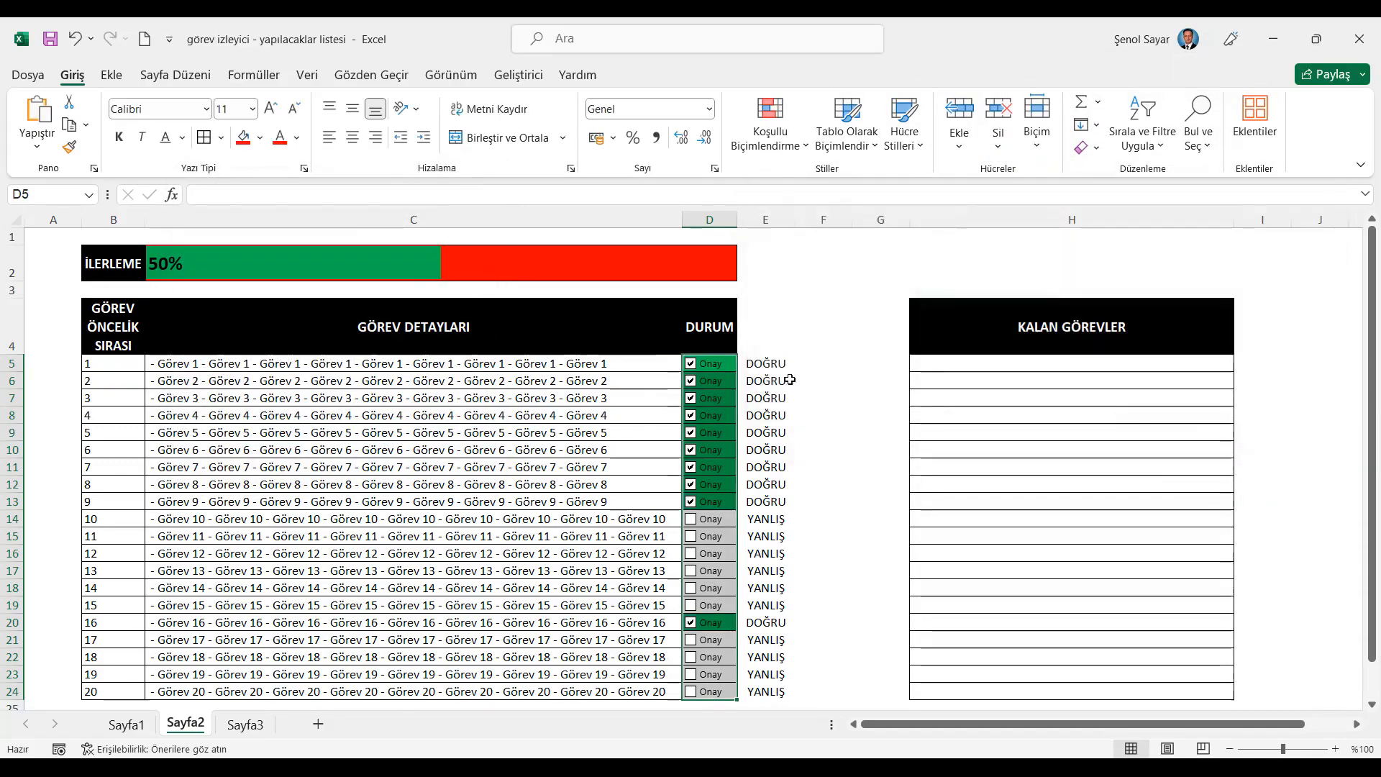
# Step: Add a second formula-based conditional formatting rule for D5:D24 with the formula =$E5=yanlış
pyautogui.click(769, 130)
pyautogui.click(806, 441)
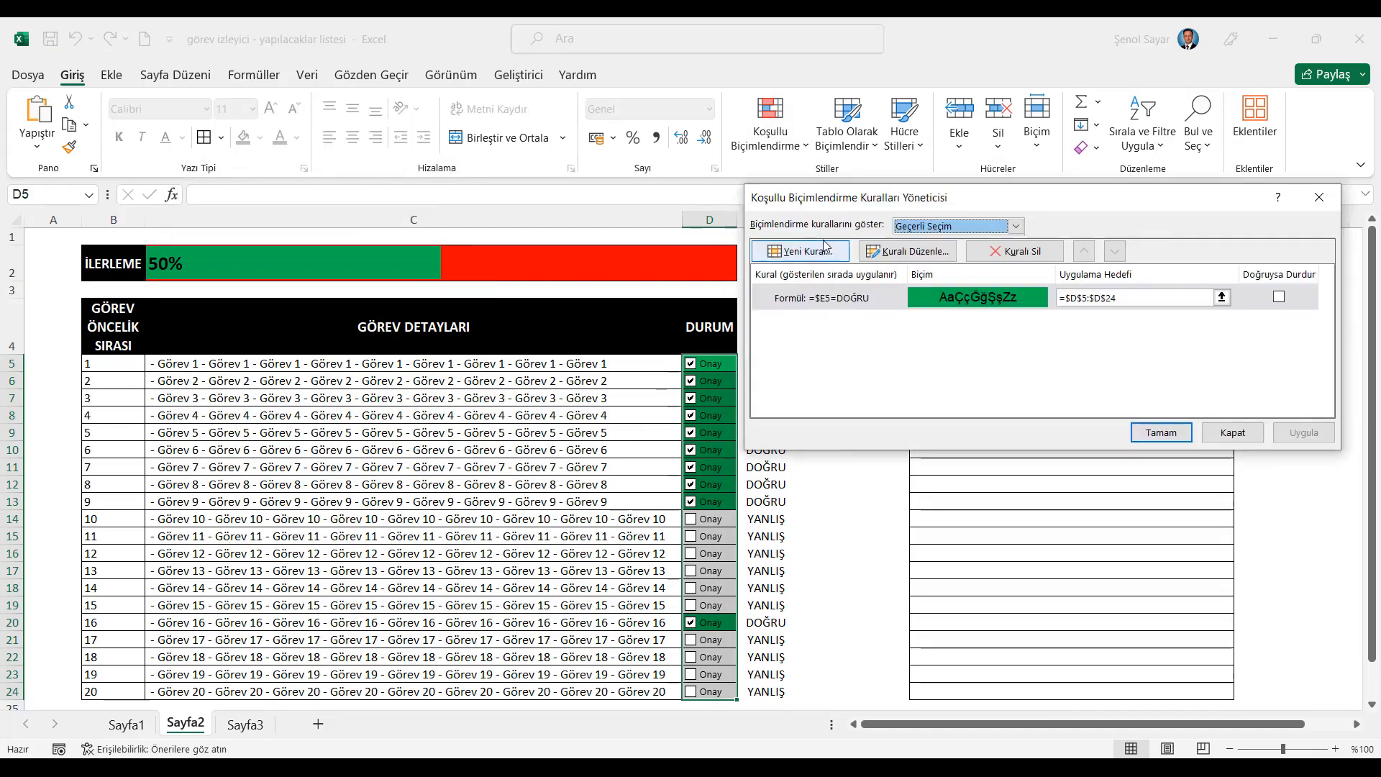
pyautogui.click(820, 248)
pyautogui.click(924, 280)
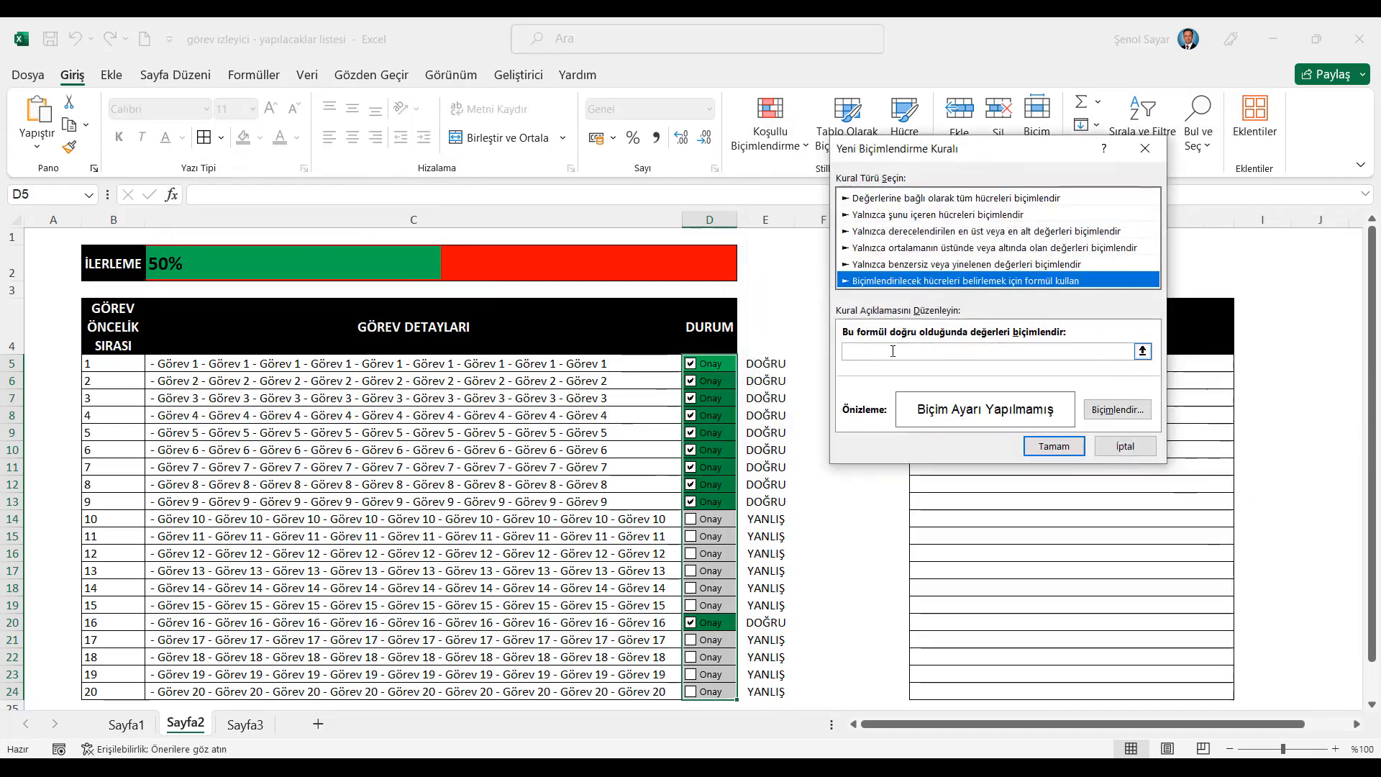
pyautogui.moveTo(967, 148); pyautogui.dragTo(165, 182)
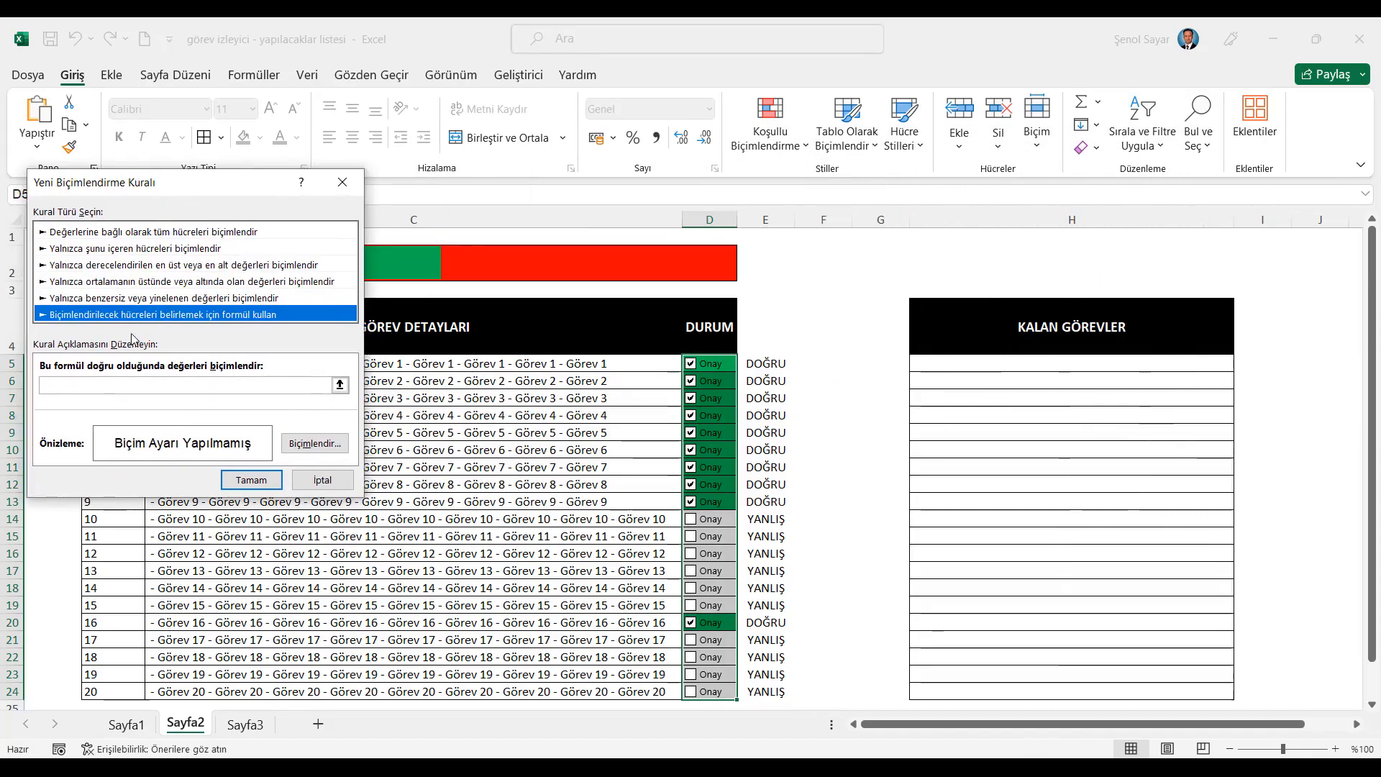
pyautogui.click(90, 386)
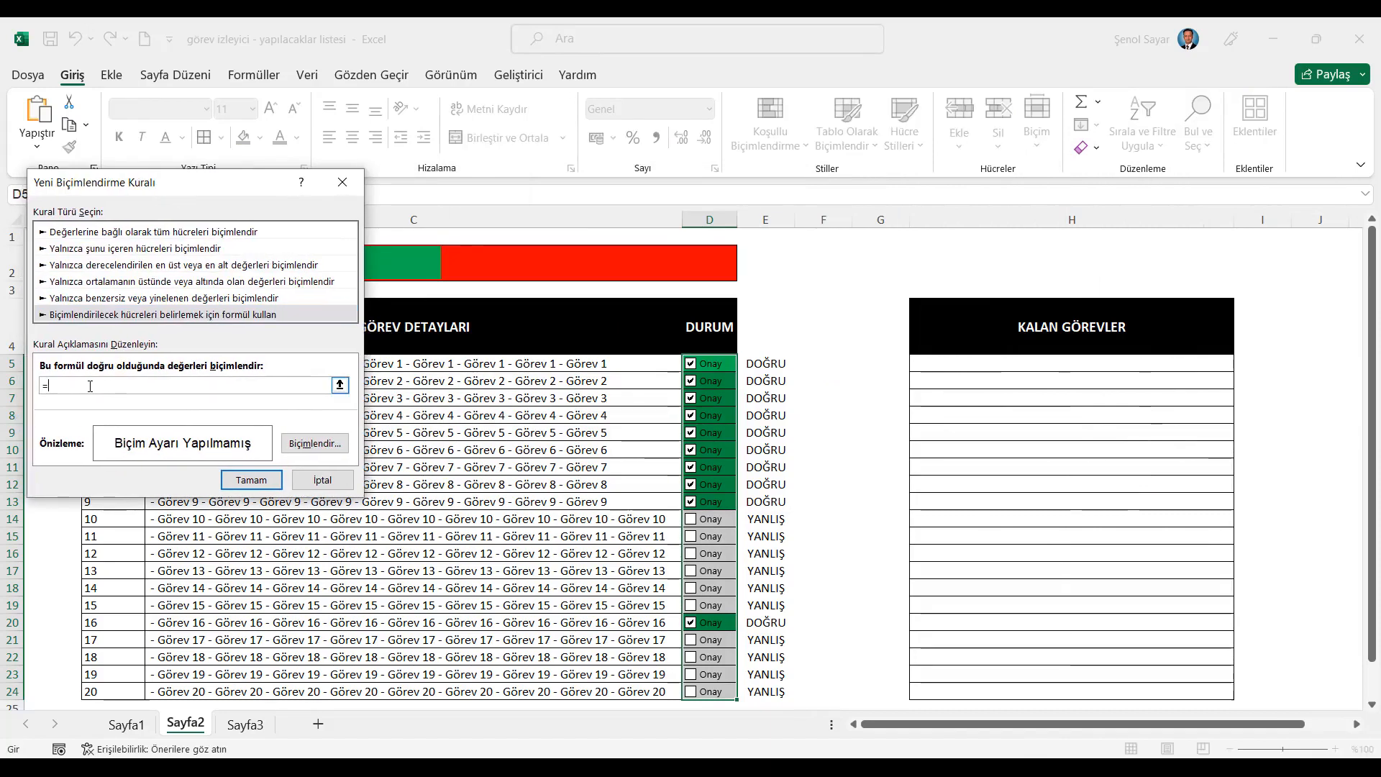
pyautogui.click(764, 364)
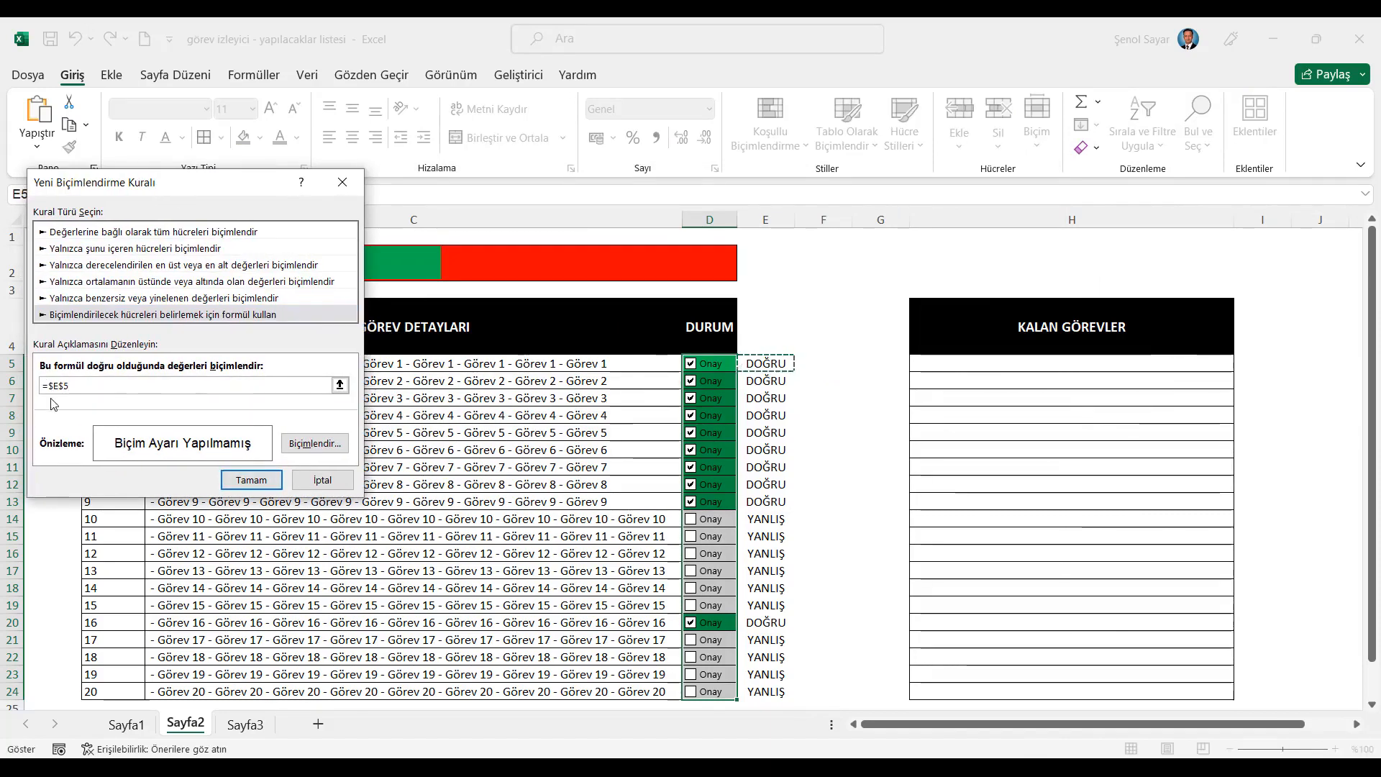
pyautogui.click(87, 386)
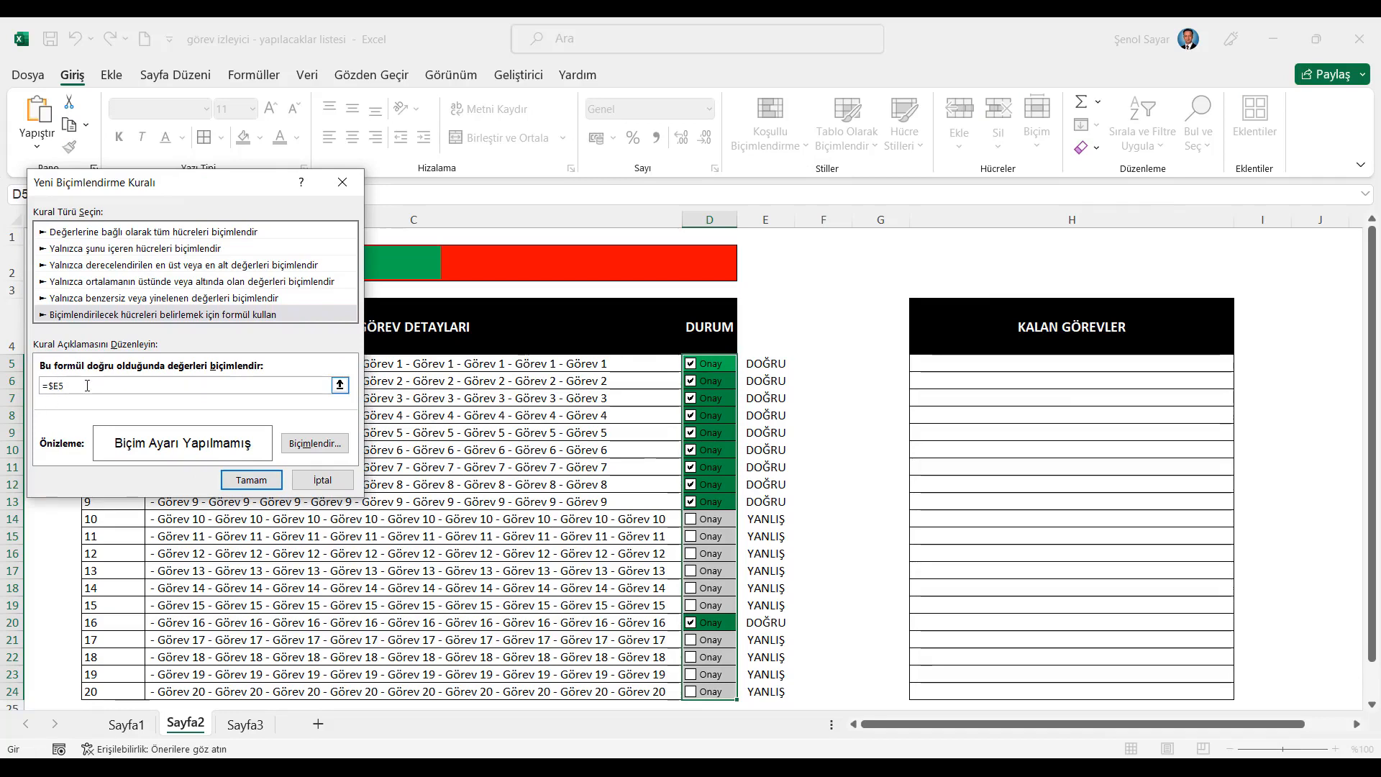
pyautogui.write('=yanlış')
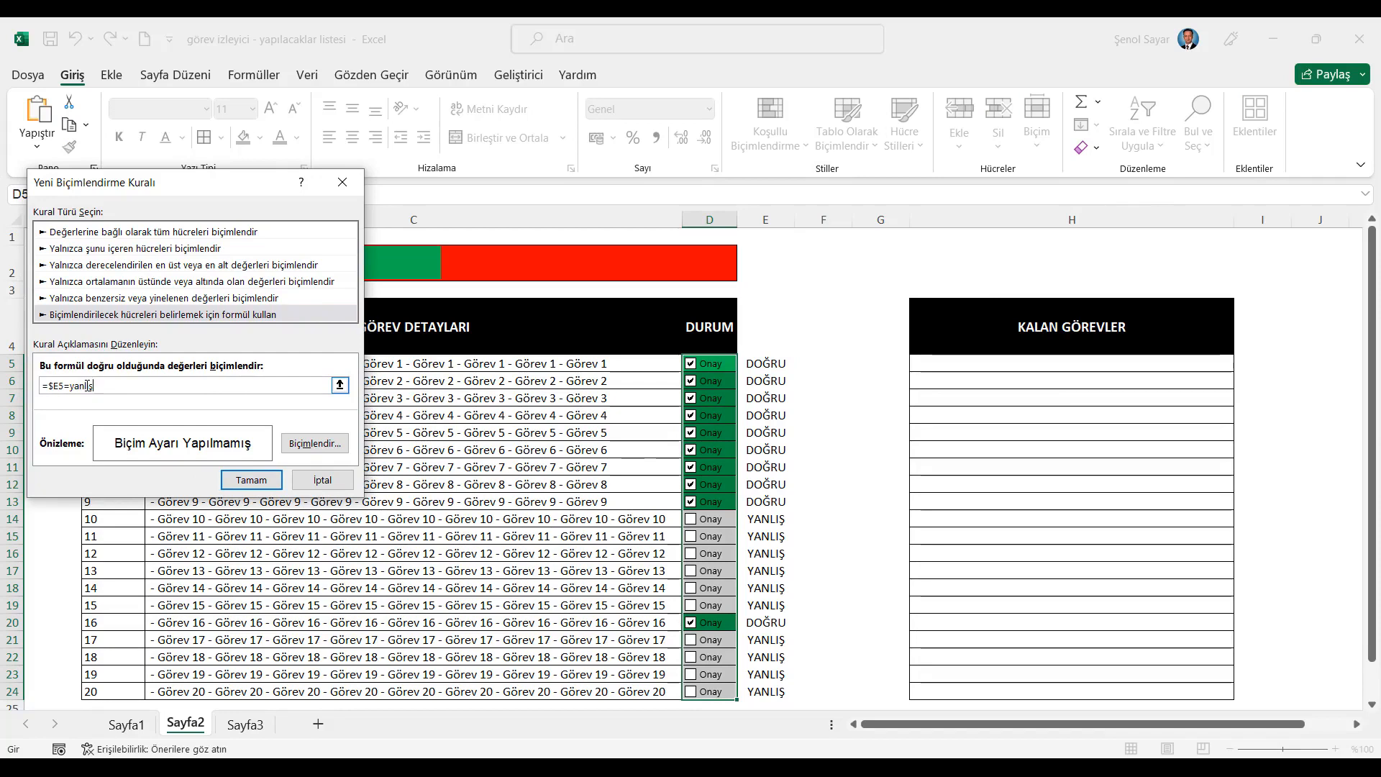
# Step: Give the yanlış rule a red fill, apply it to the status cells and deselect the range
pyautogui.click(314, 443)
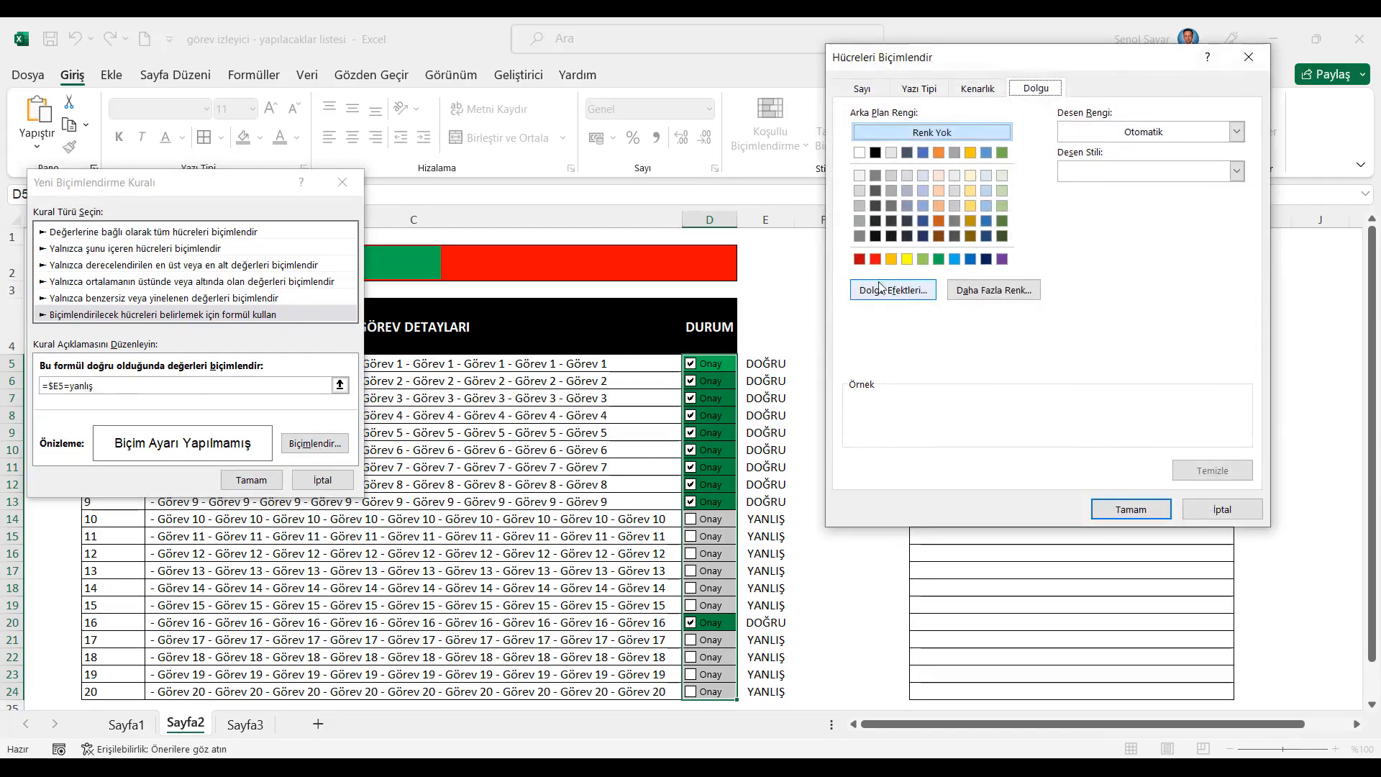
pyautogui.click(875, 259)
pyautogui.click(1131, 510)
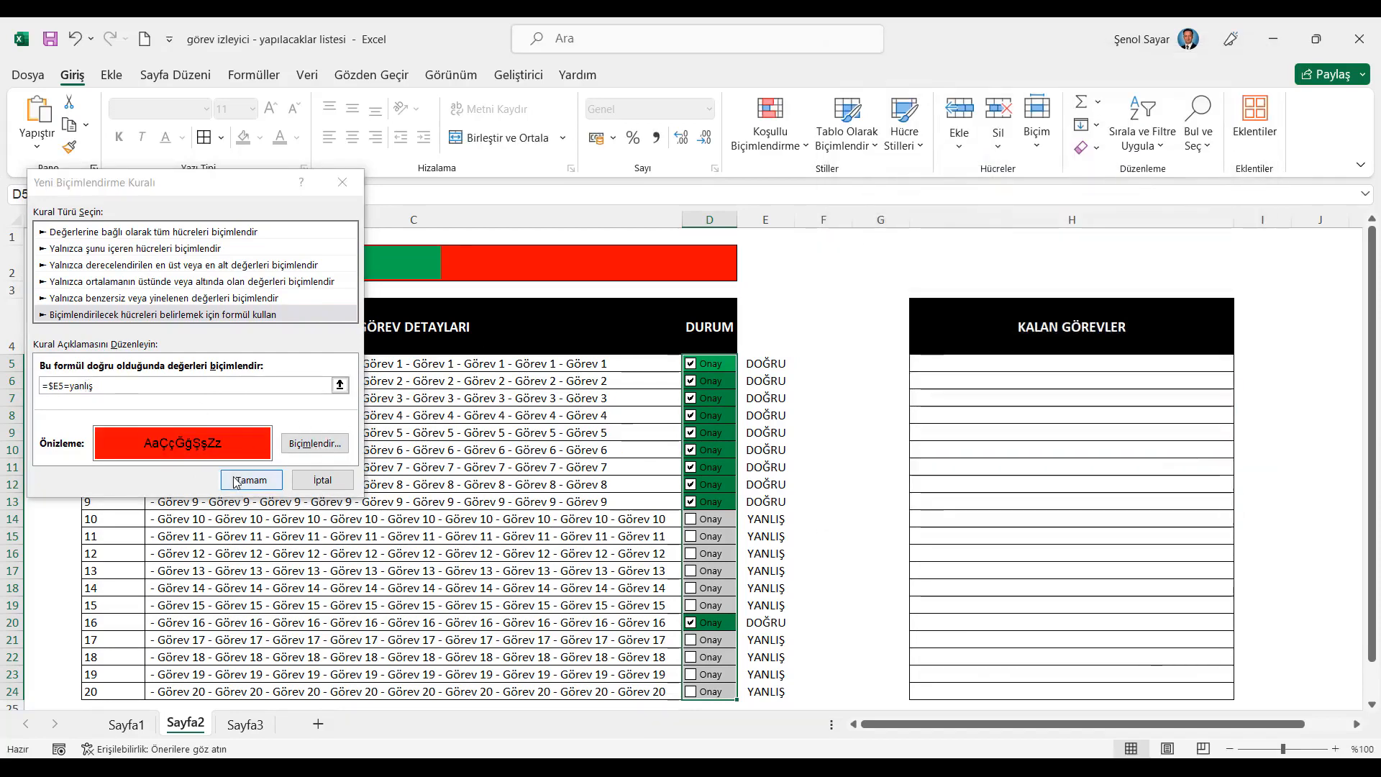
pyautogui.click(245, 480)
pyautogui.click(1304, 435)
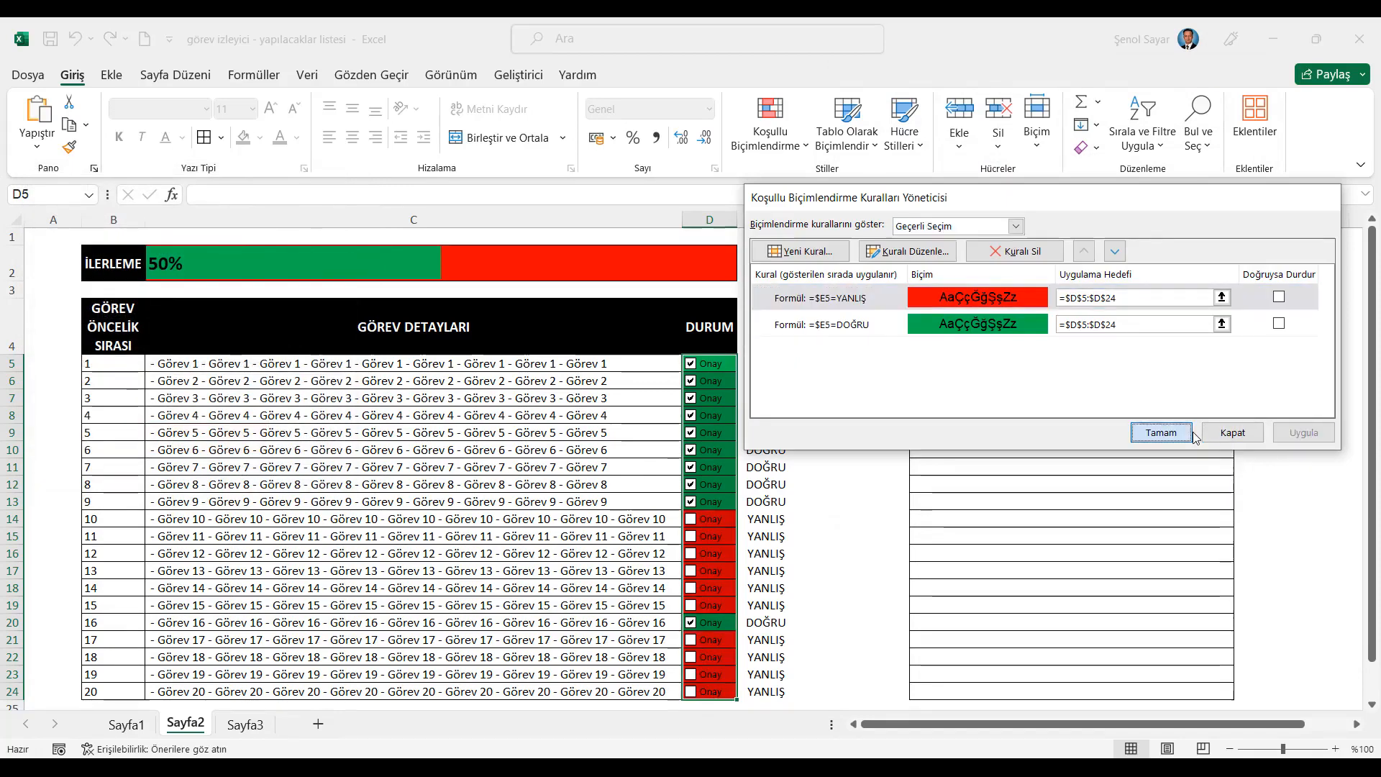
pyautogui.click(1156, 433)
pyautogui.click(817, 523)
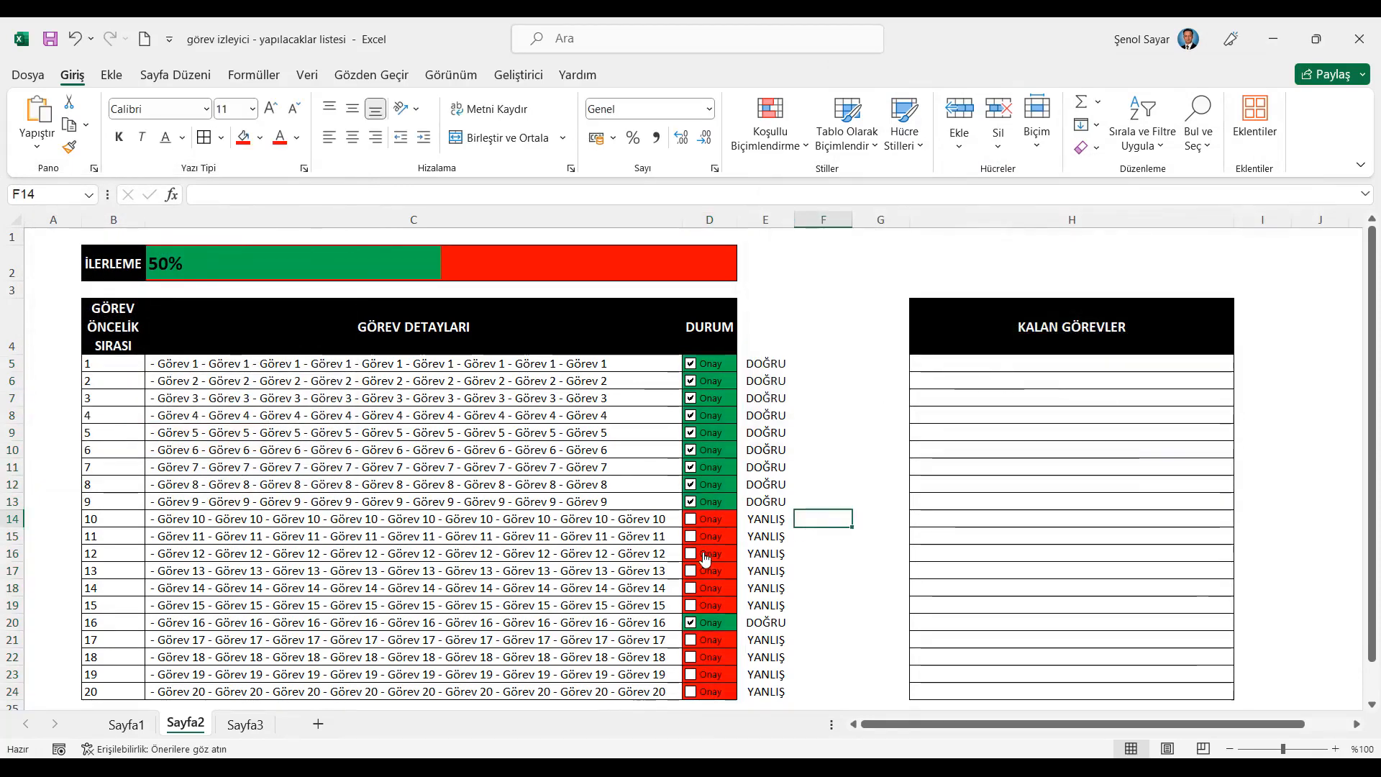
# Step: Tick tasks 11 and 12 and untick tasks 4, 5 and 6 to test the status colors
pyautogui.click(691, 553)
pyautogui.click(691, 538)
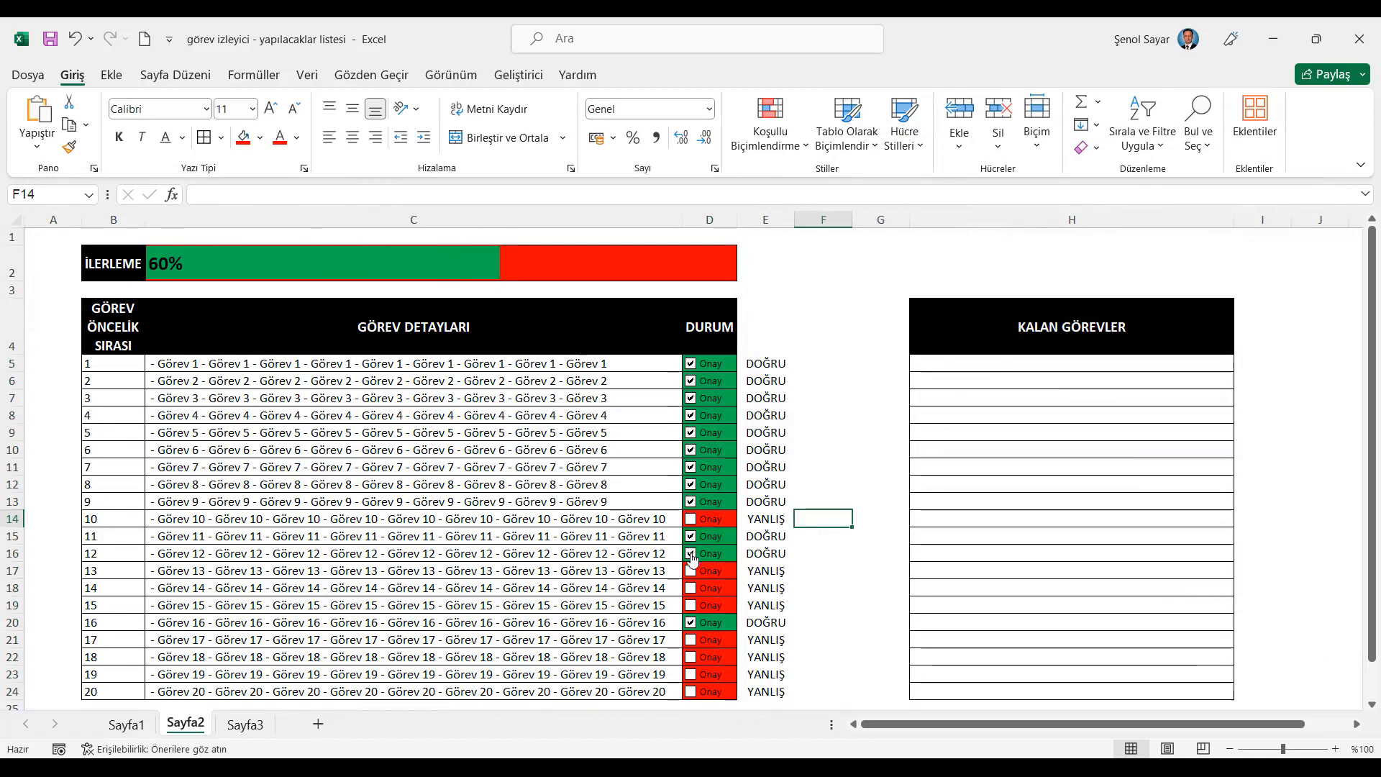
pyautogui.click(691, 417)
pyautogui.click(691, 433)
pyautogui.click(690, 450)
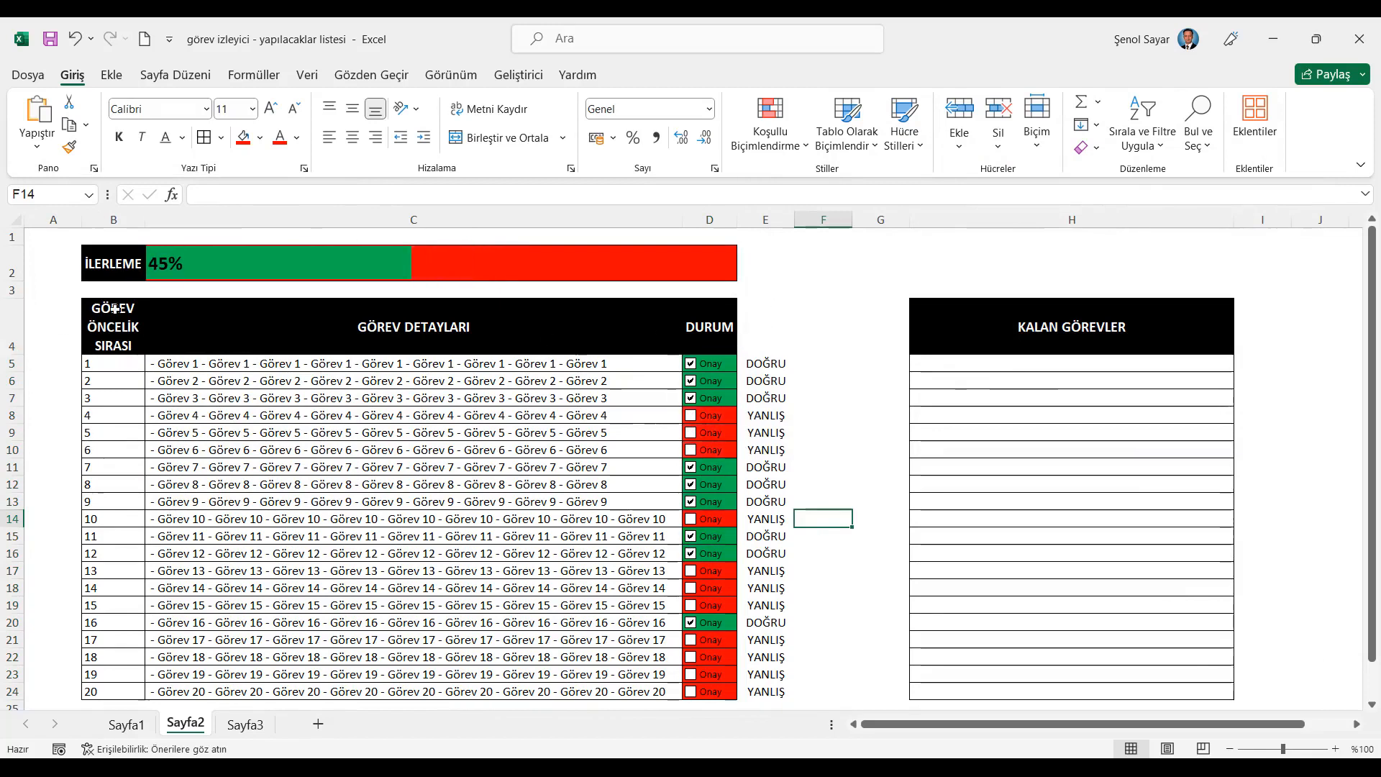
pyautogui.click(114, 265)
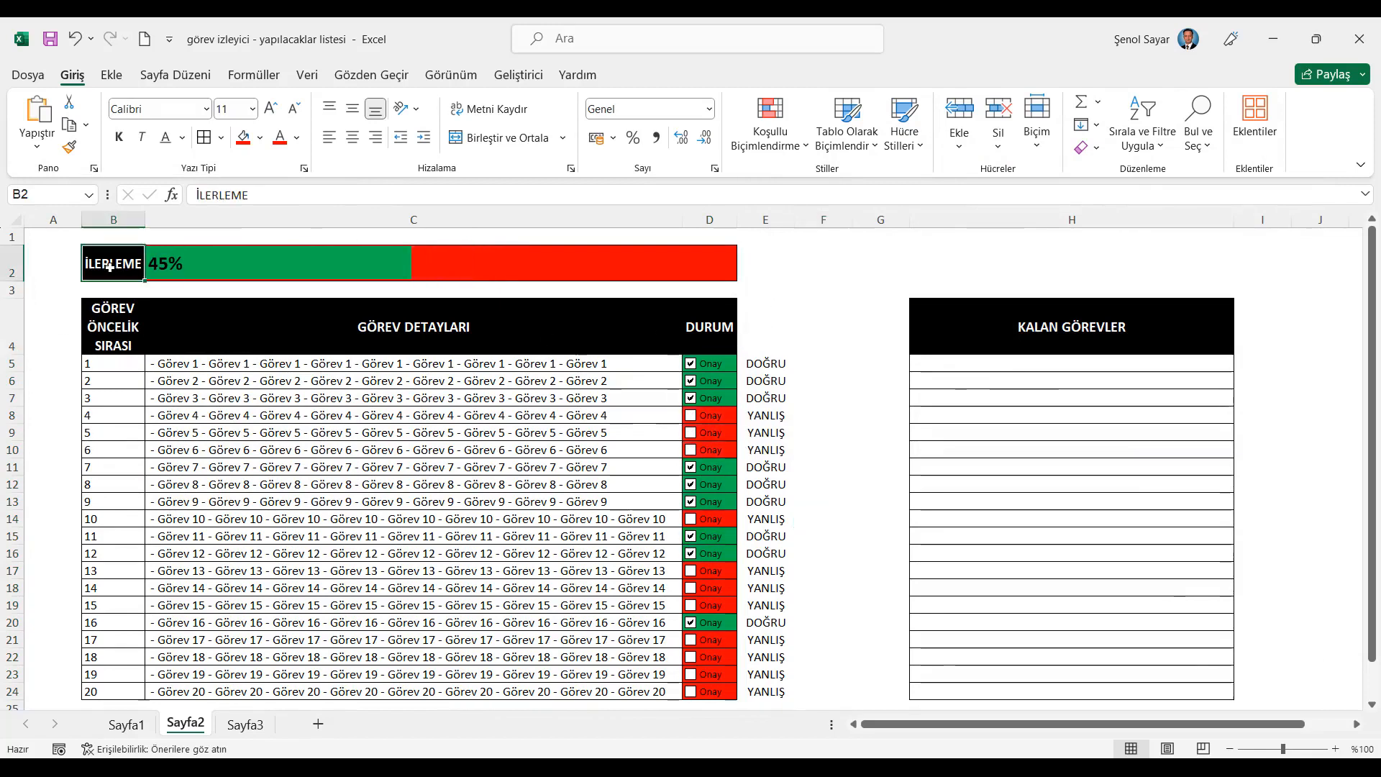
# Step: Enter =EĞER(E5=DOĞRU;"";B5) in F5 and fill the formula down to F24
pyautogui.click(813, 368)
pyautogui.write('=eğe')
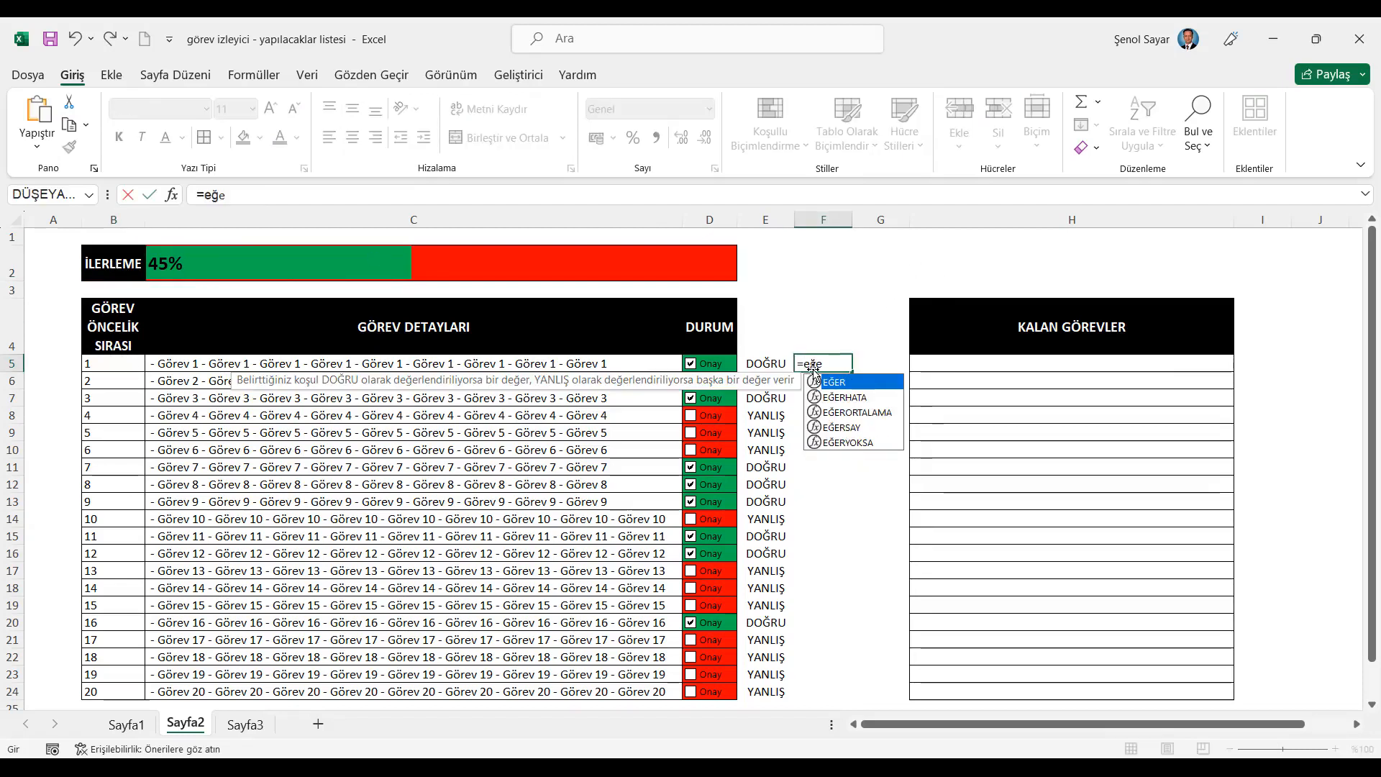
pyautogui.press('Tab')
pyautogui.click(769, 364)
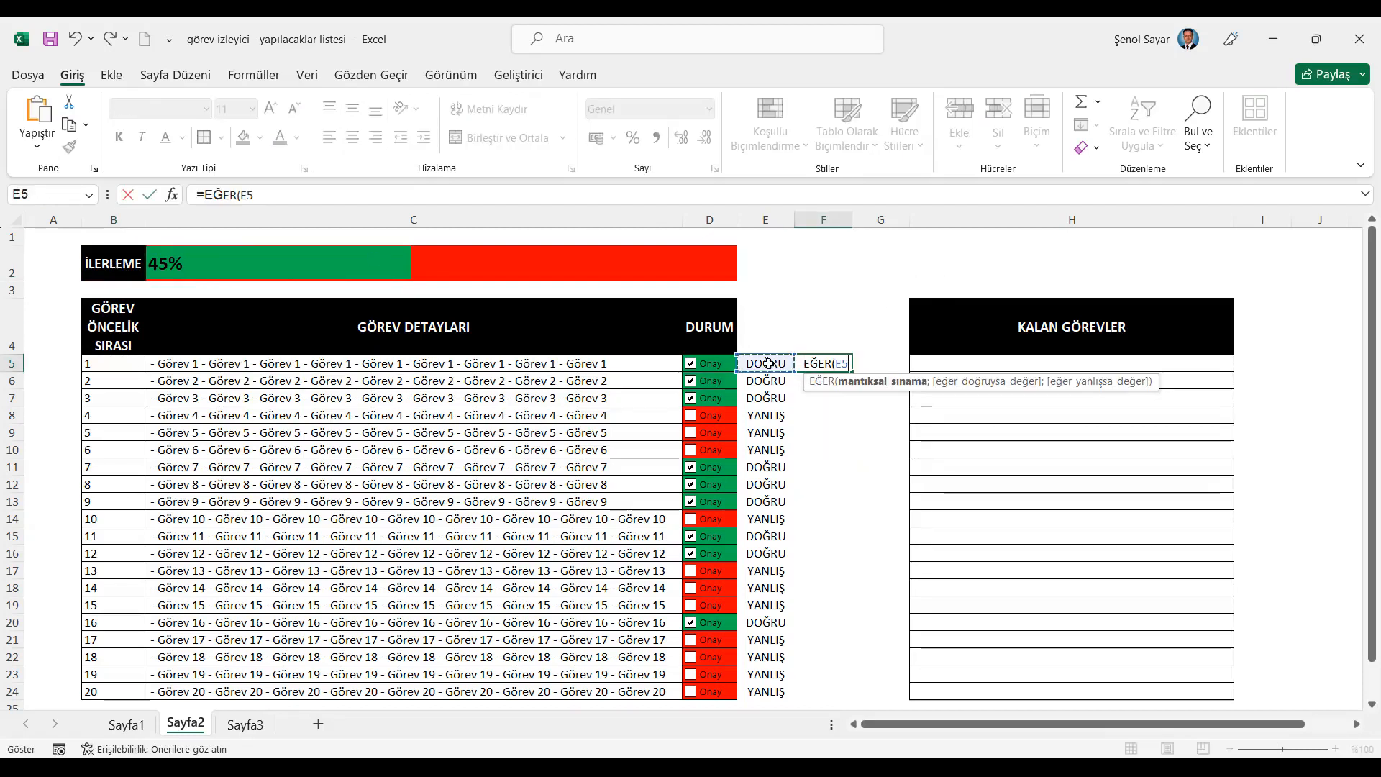
pyautogui.write('=do')
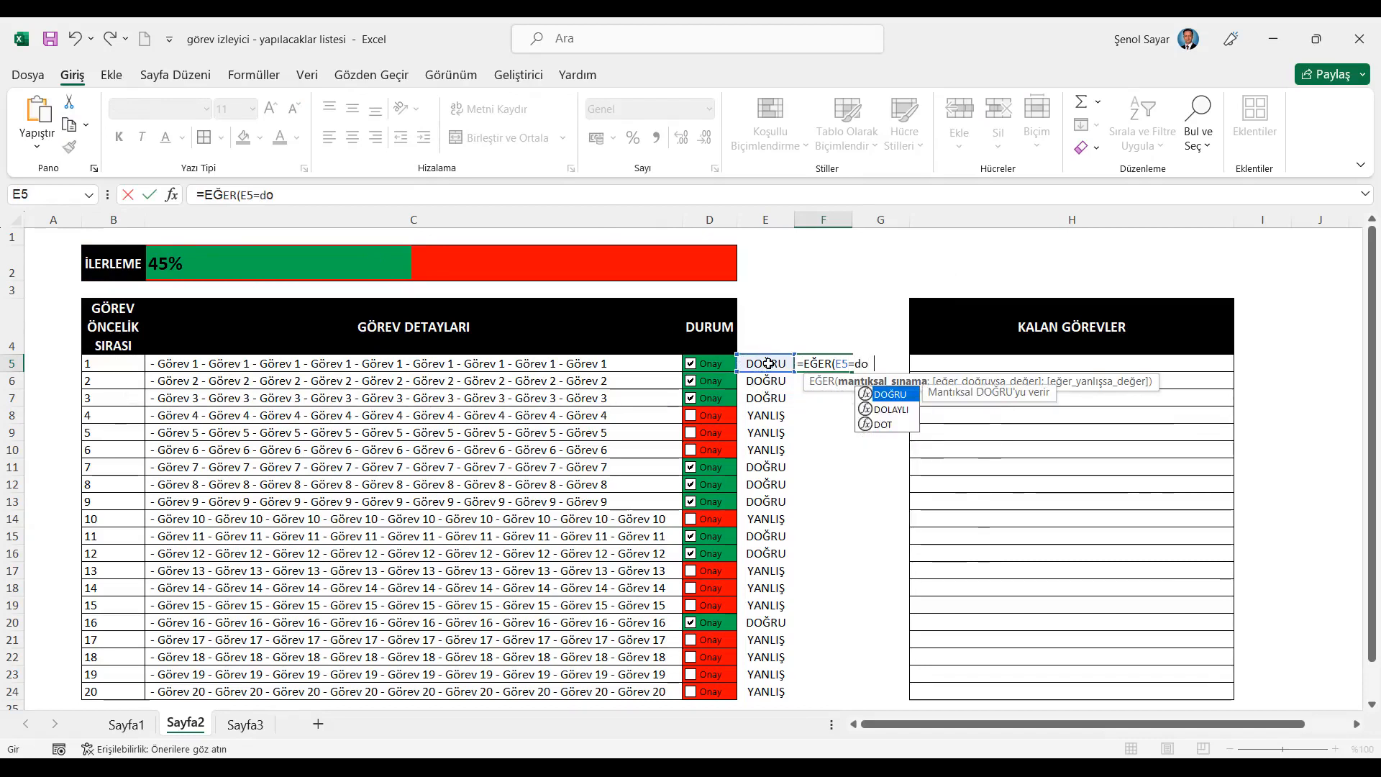
pyautogui.write('ğru')
pyautogui.press('Tab')
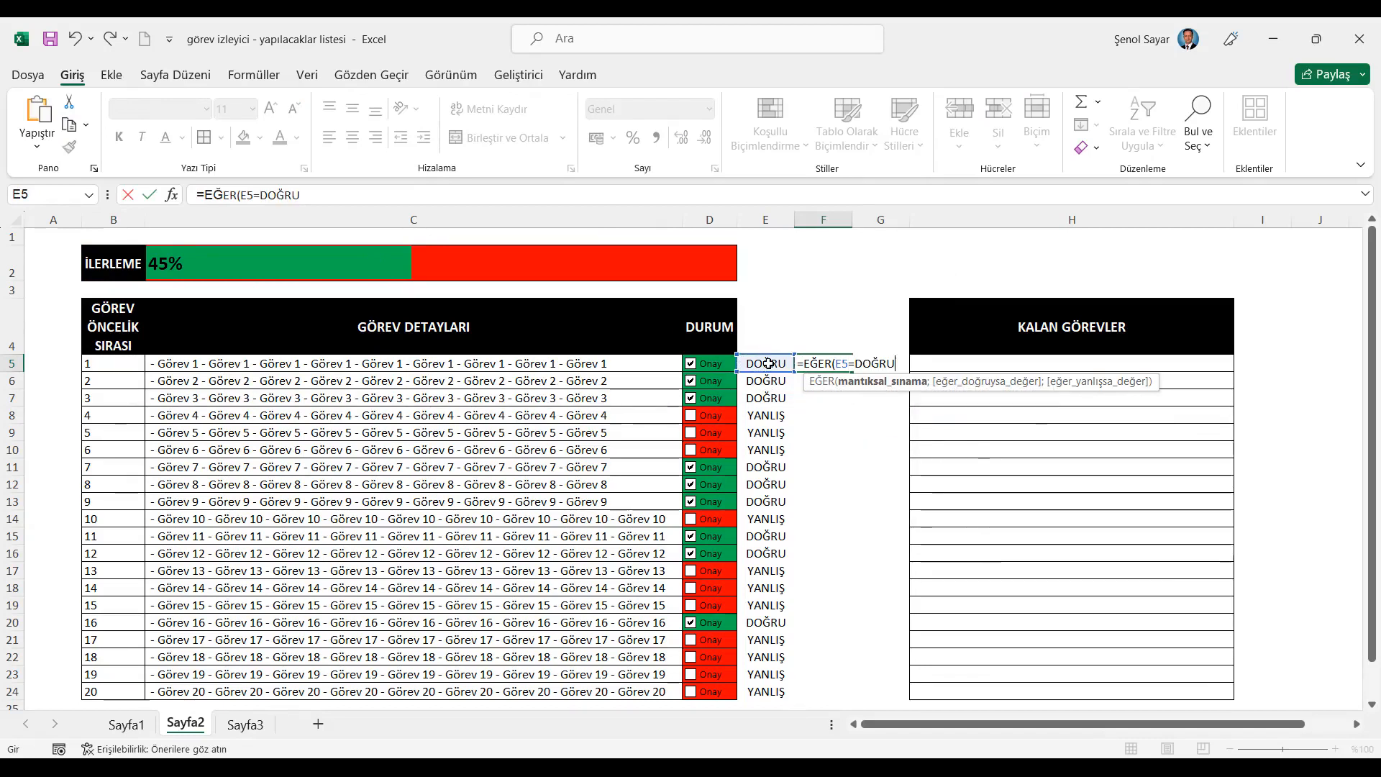
pyautogui.write(';')
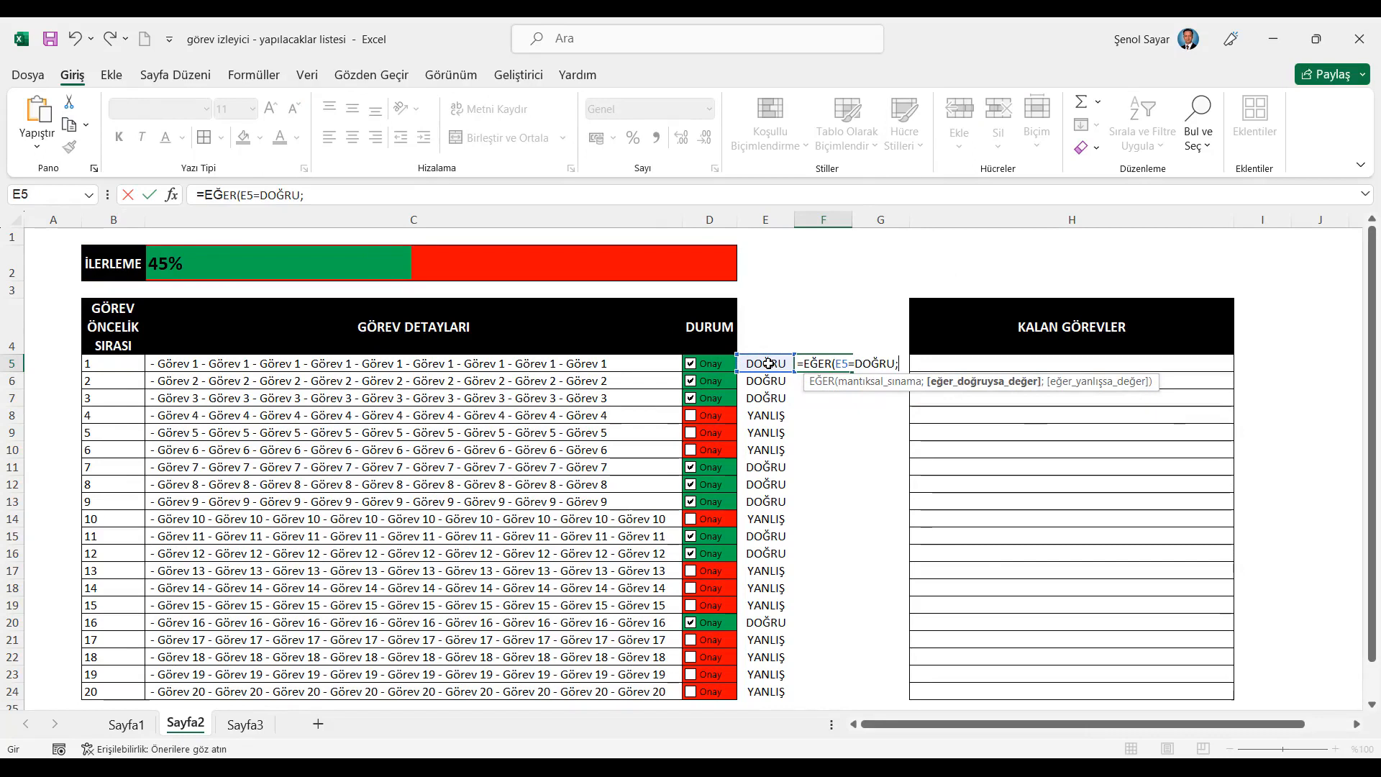
pyautogui.write('"";')
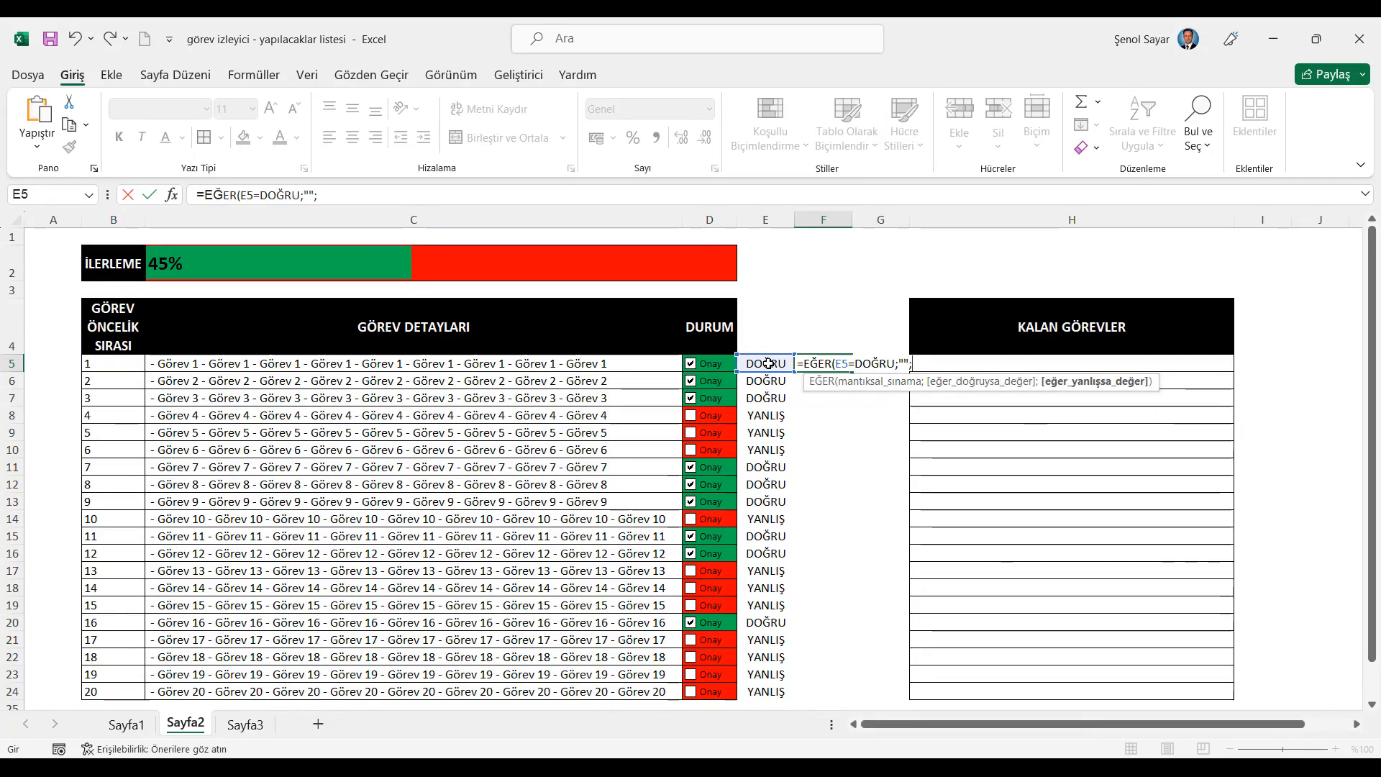
pyautogui.click(110, 365)
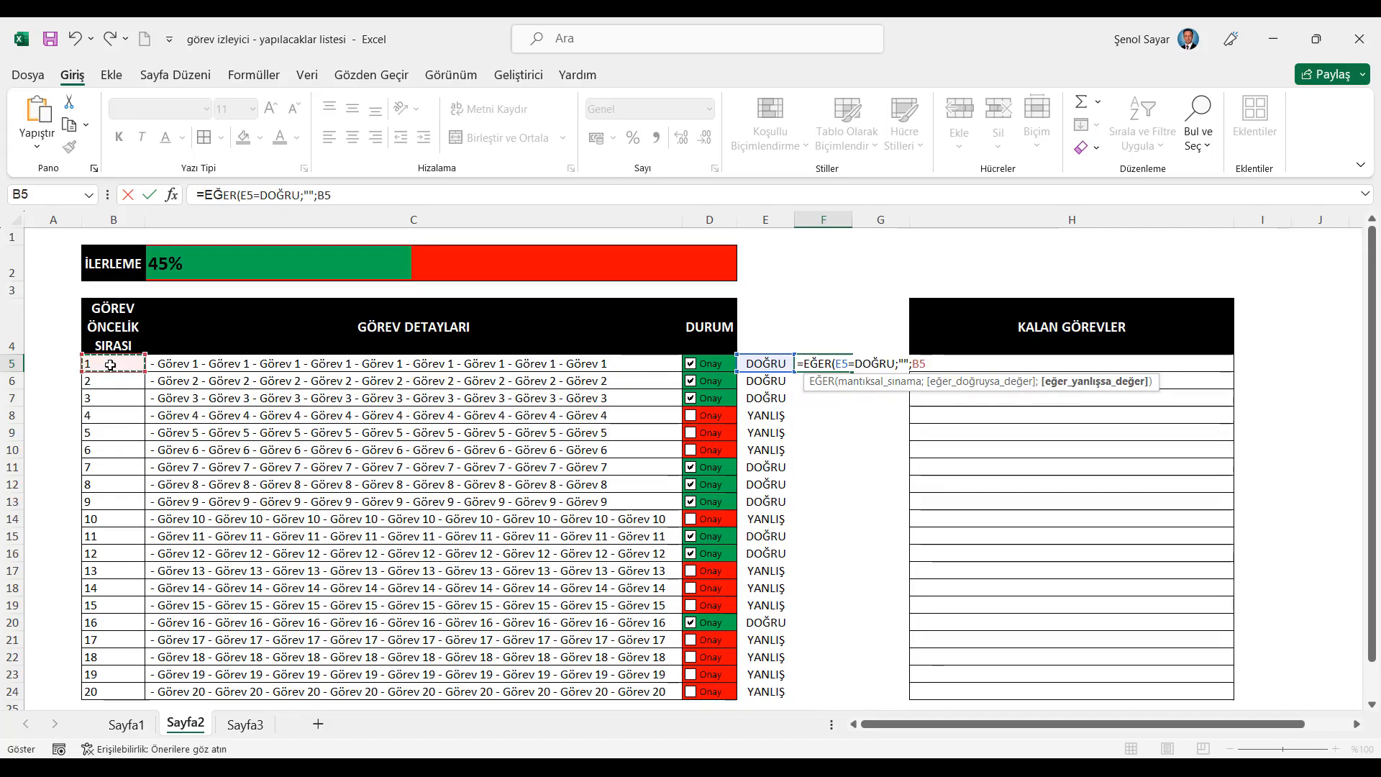
pyautogui.press('Return')
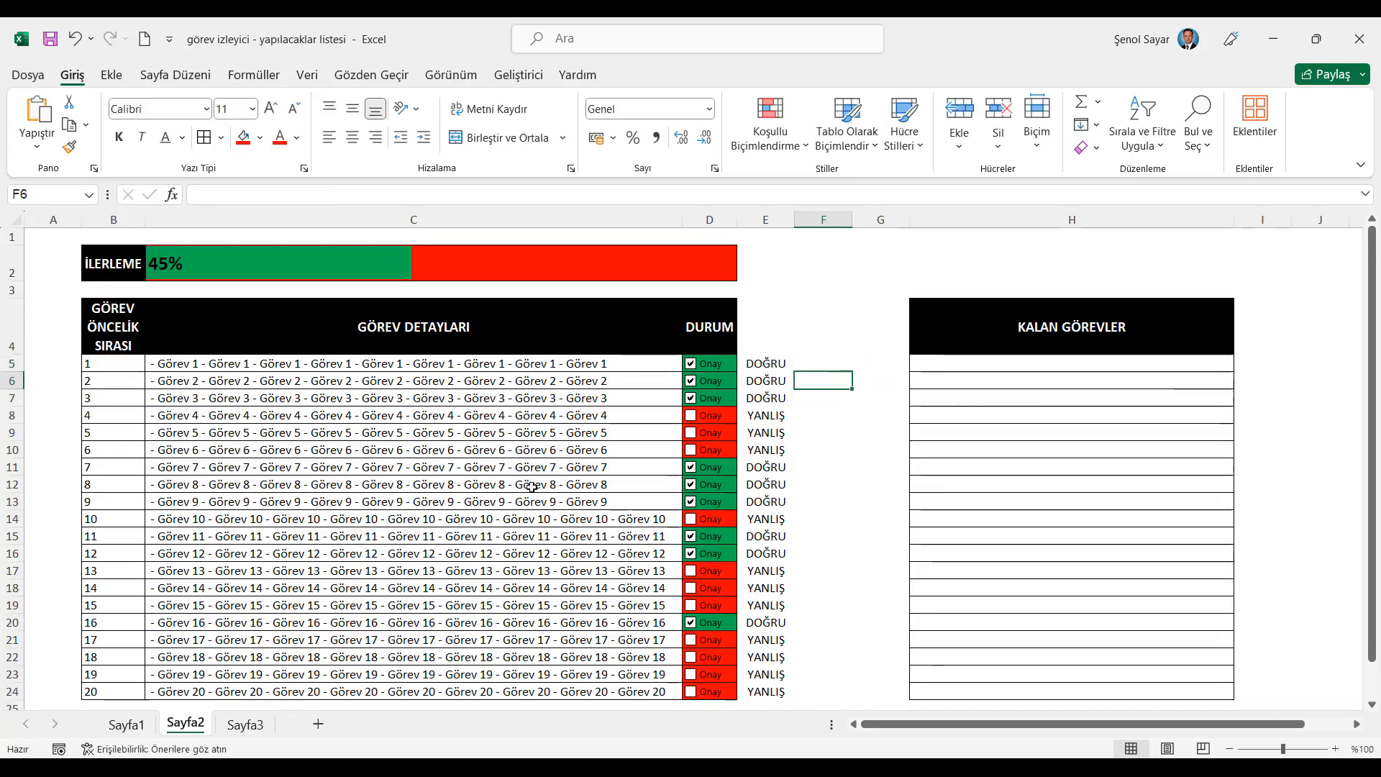
pyautogui.click(801, 362)
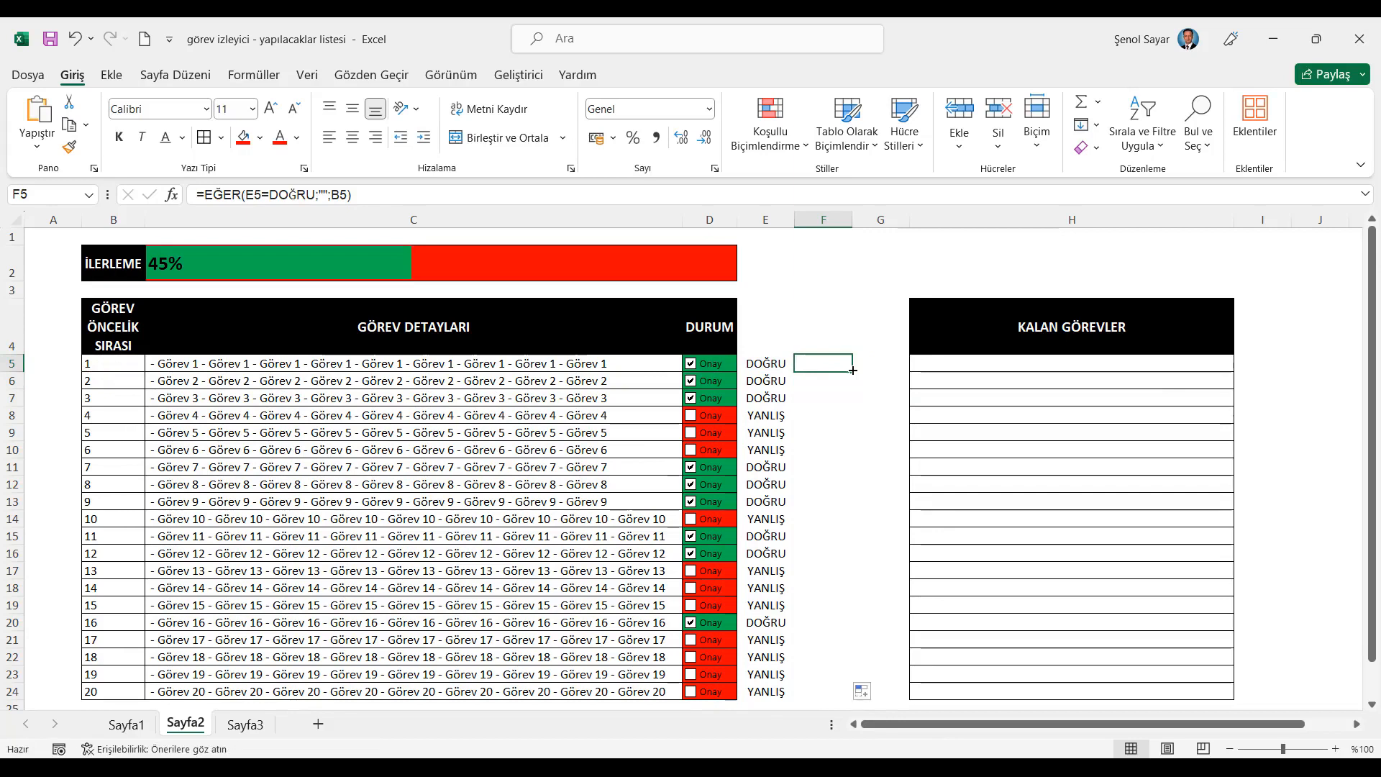
pyautogui.doubleClick(851, 371)
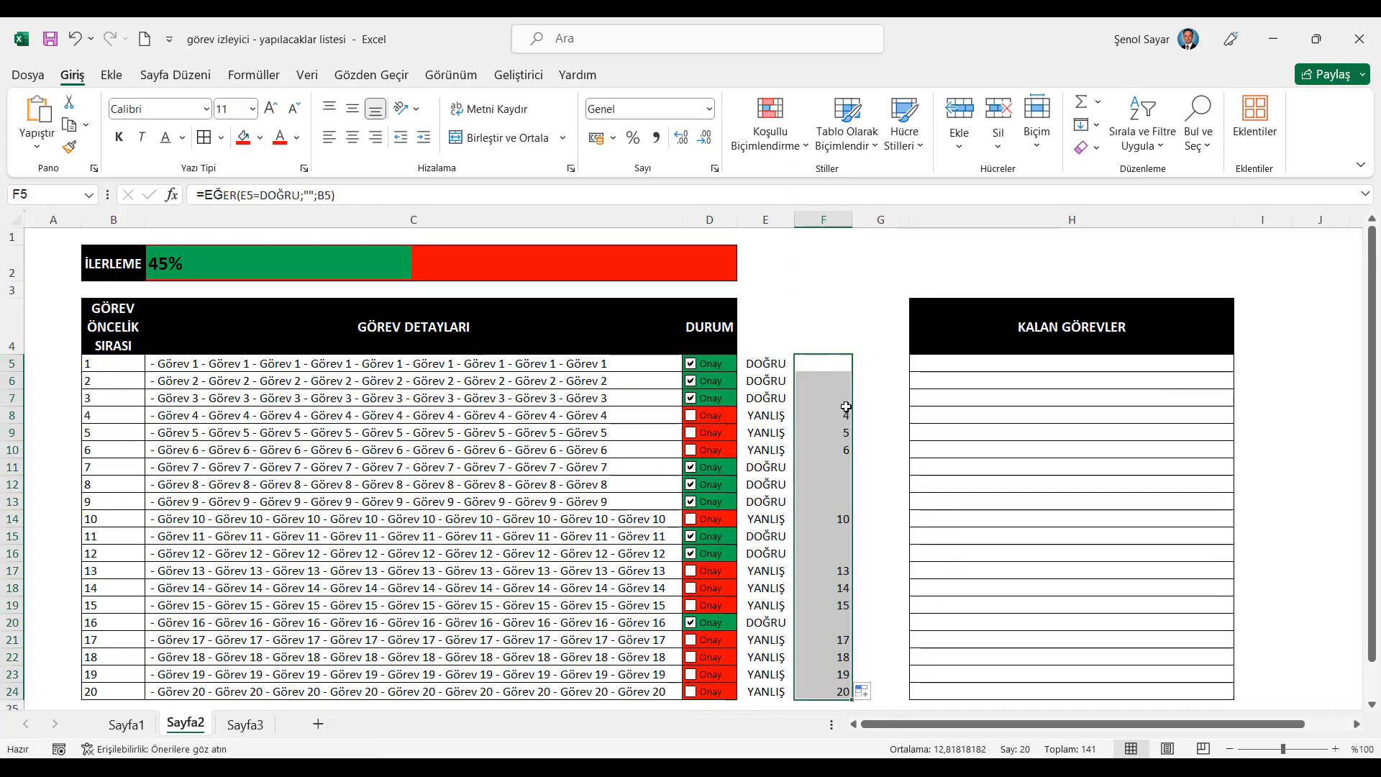
# Step: Begin a KÜÇÜK formula in G5 with the absolute range $F$5:$F$24 as its array
pyautogui.click(879, 363)
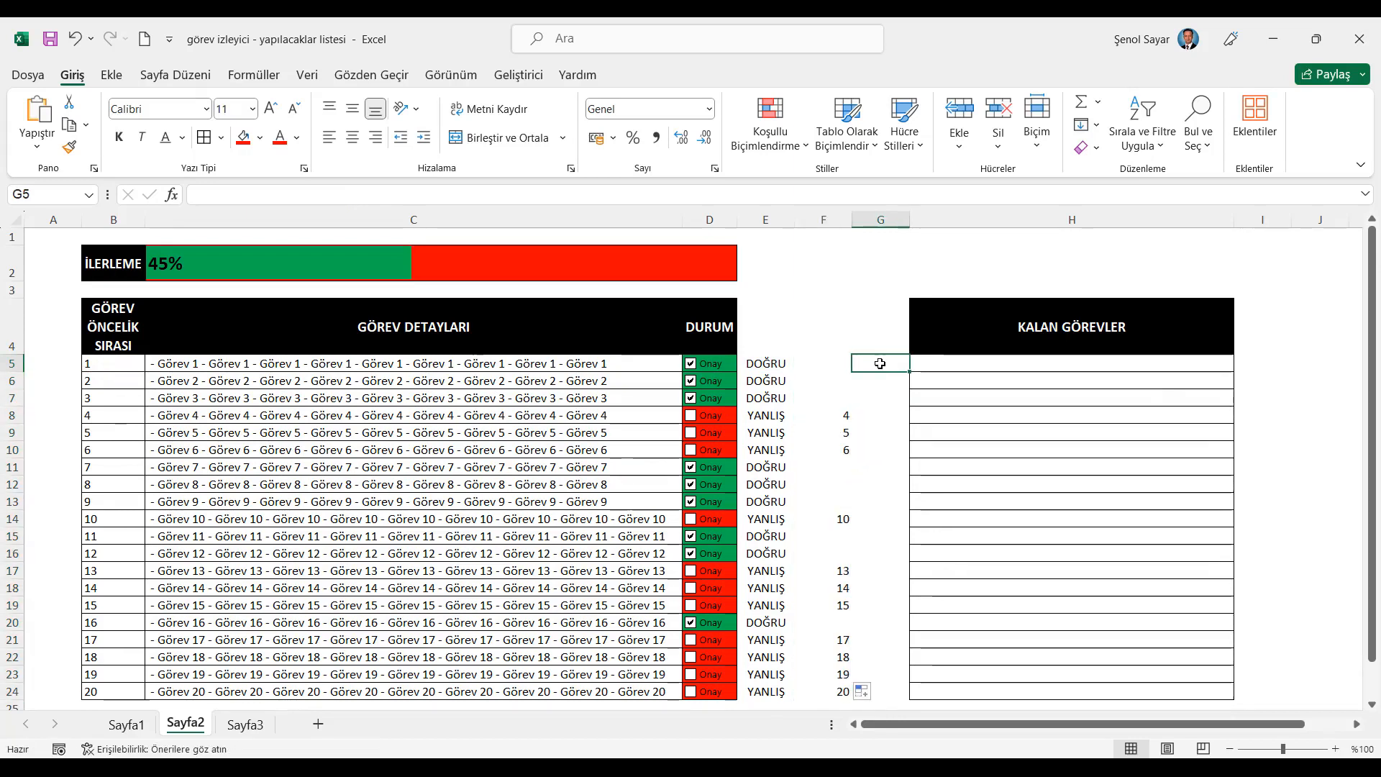
pyautogui.write('=kü')
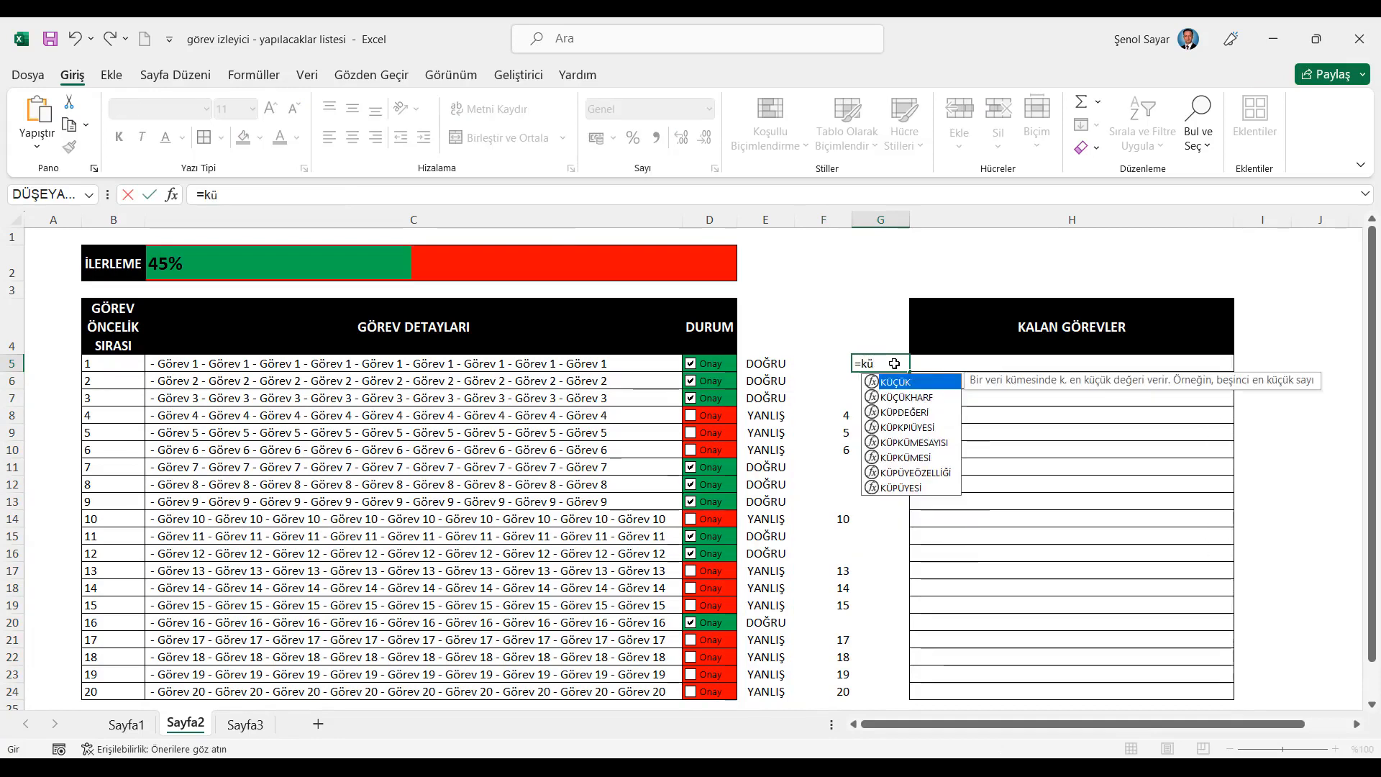
pyautogui.press('Tab')
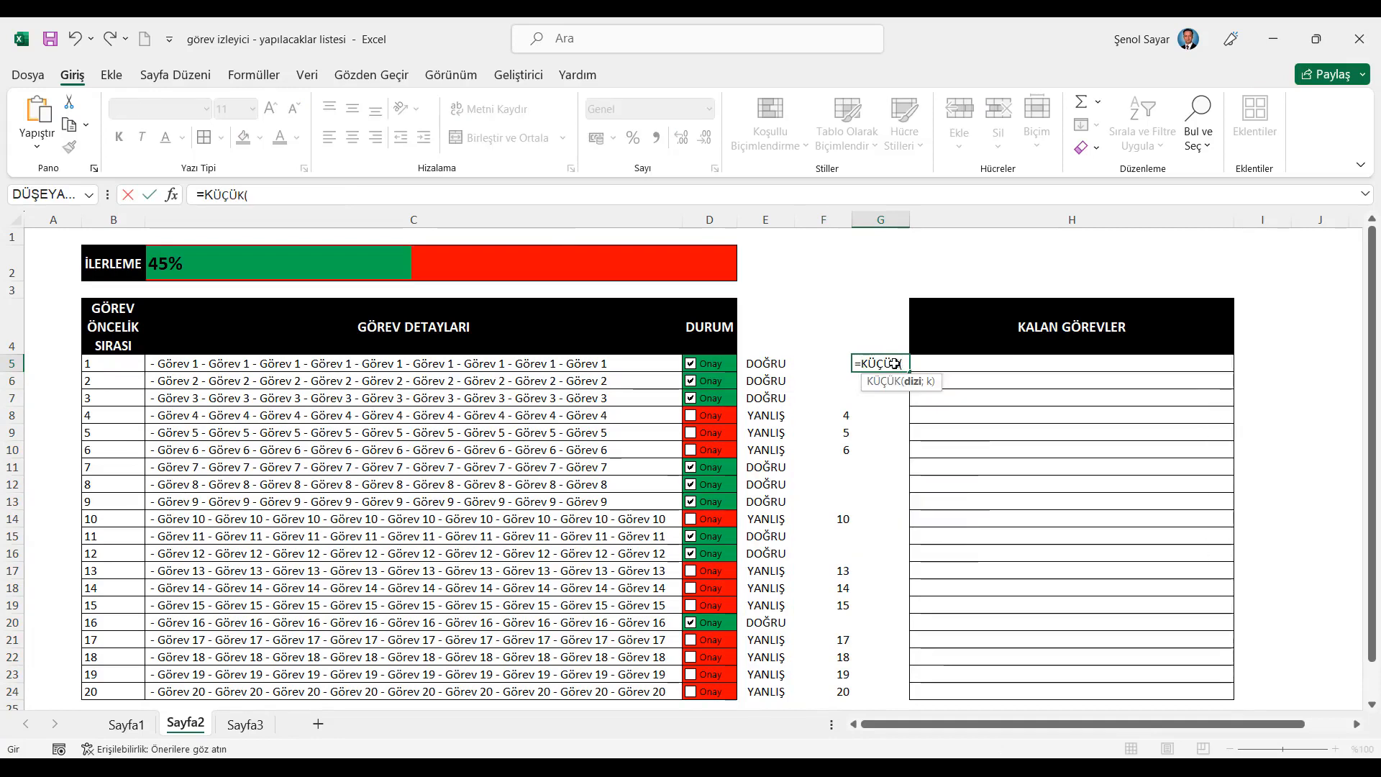
pyautogui.moveTo(843, 367); pyautogui.dragTo(828, 687)
pyautogui.press('F4')
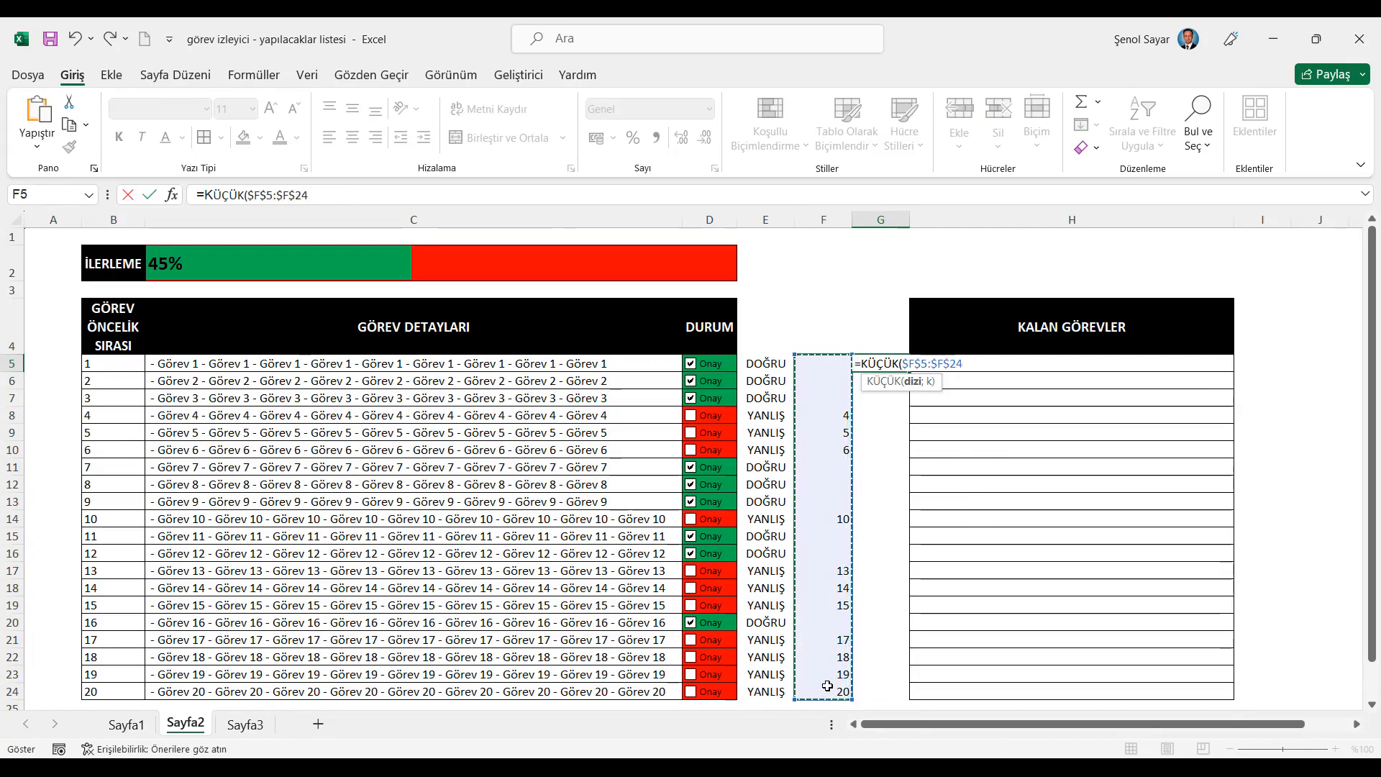
pyautogui.write(';')
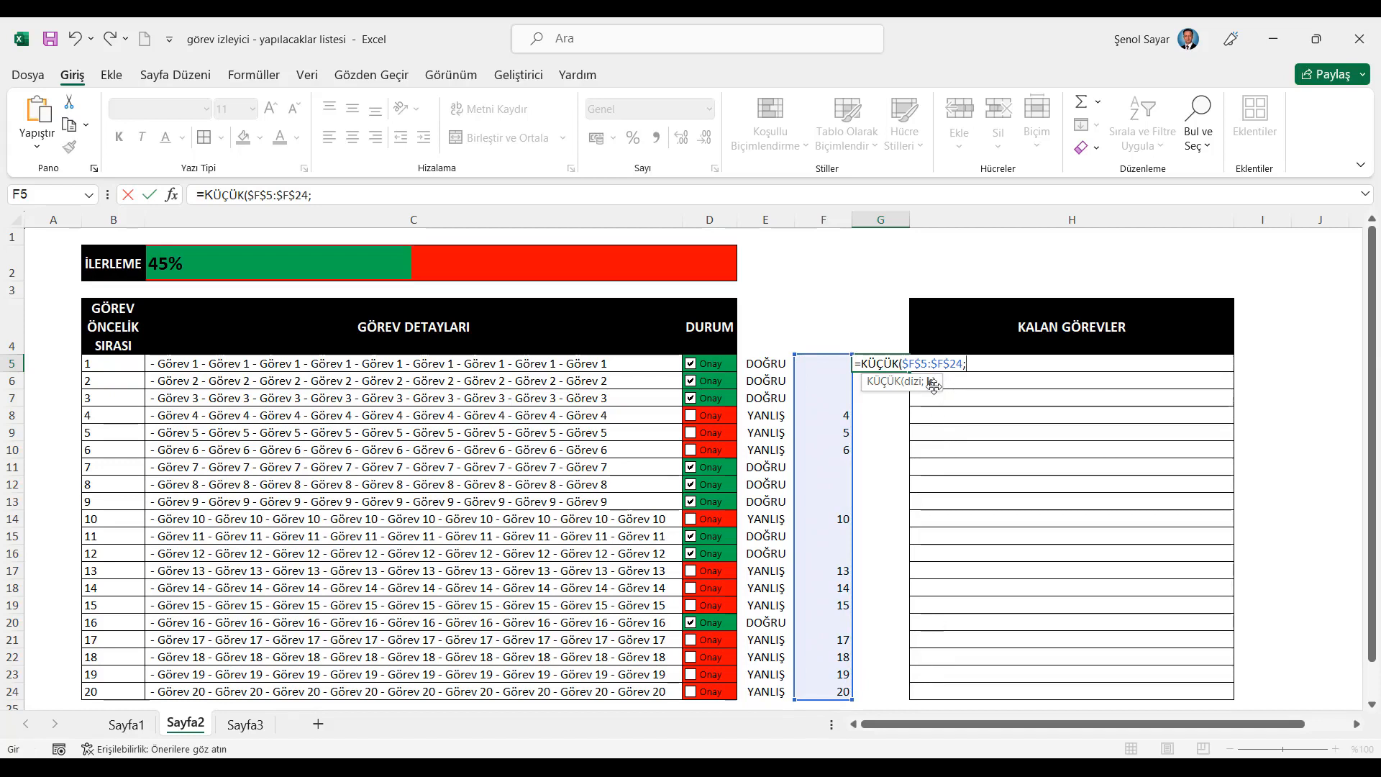
# Step: Complete the G5 formula with SATIRSAY($G$5:G5) as the k argument, locking only the first reference
pyautogui.write('SATIRSAY(')
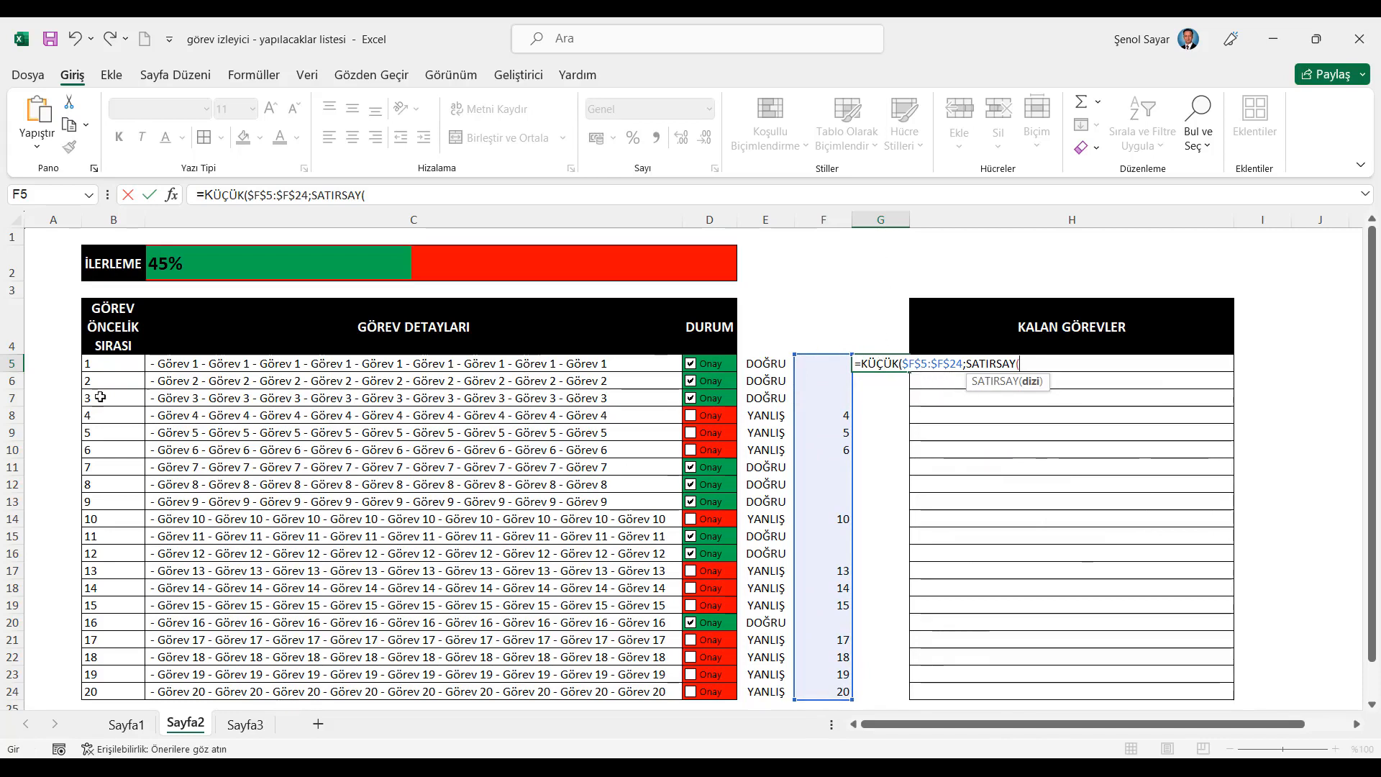
pyautogui.click(878, 346)
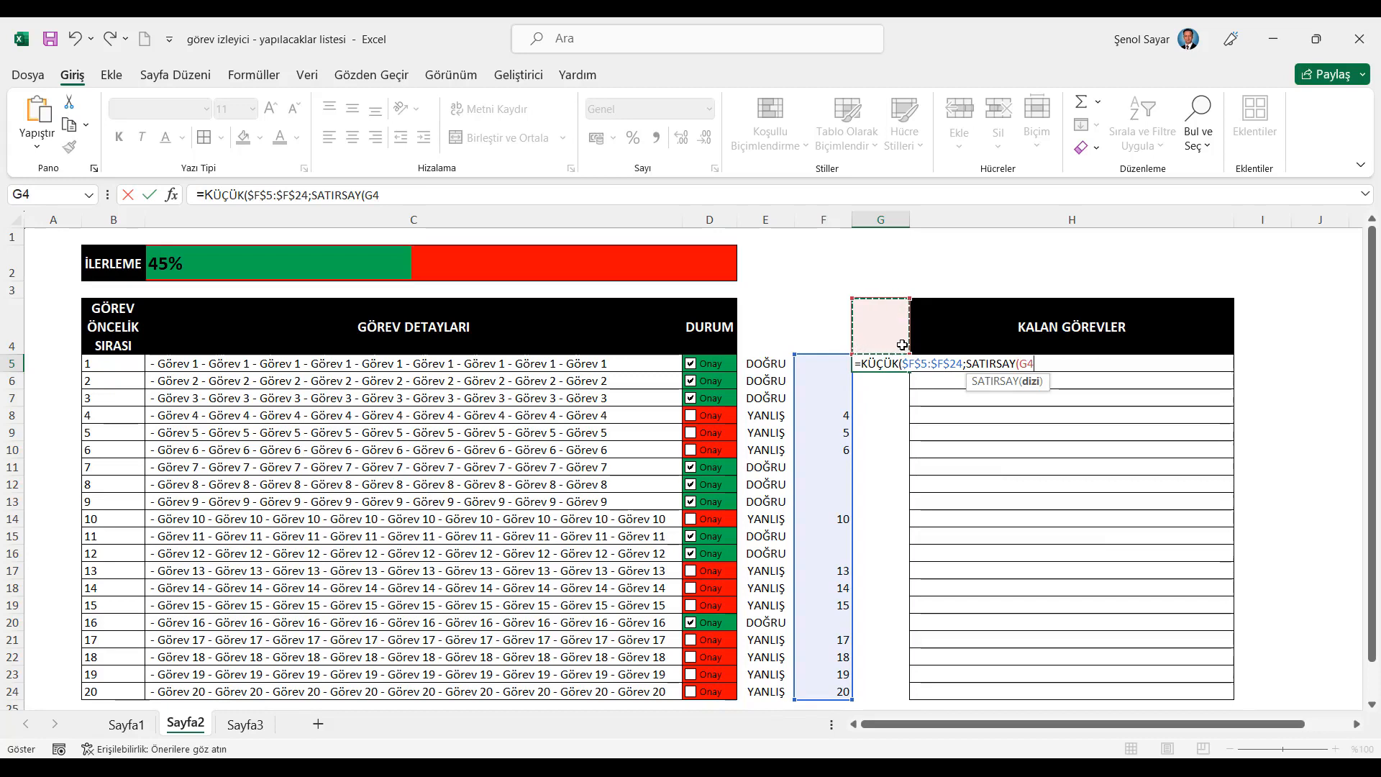
pyautogui.press('Down')
pyautogui.press('F4')
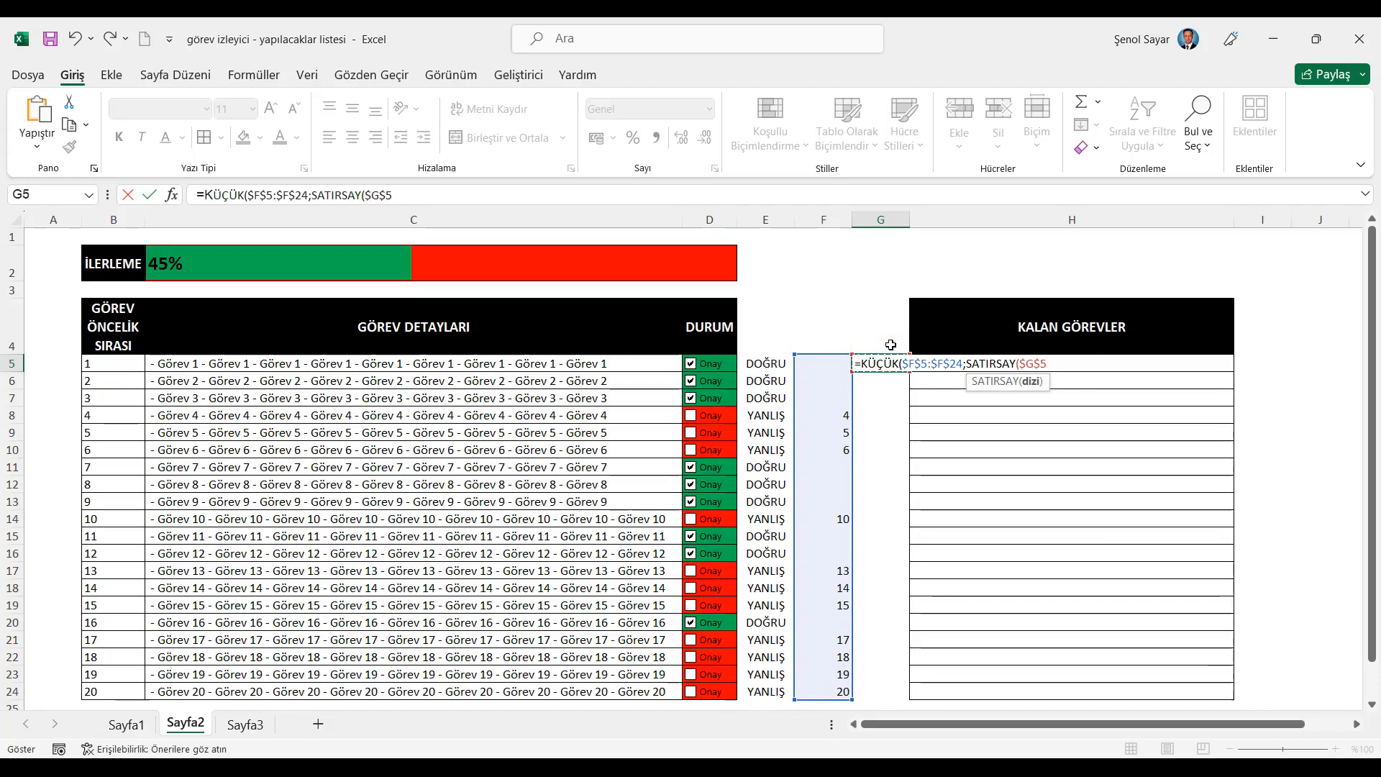
pyautogui.press('F8')
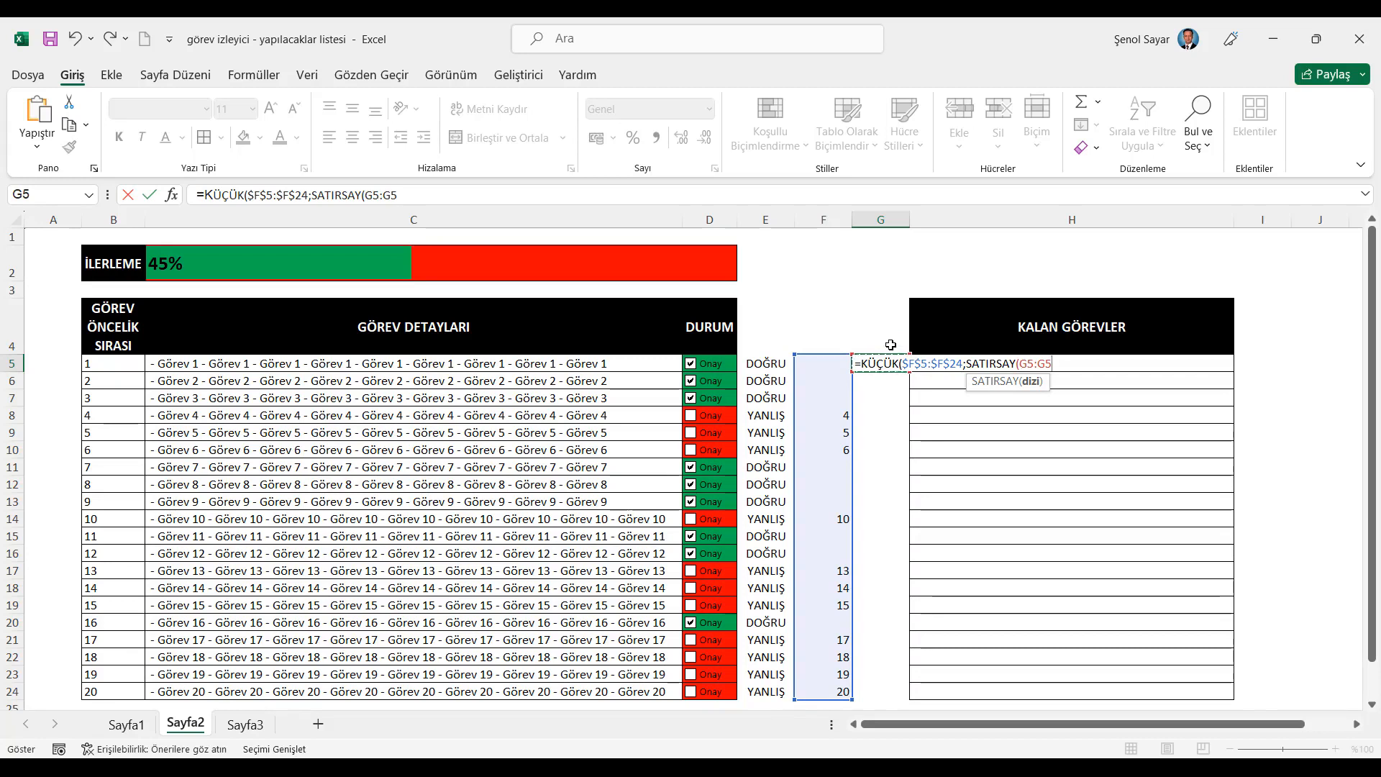
pyautogui.doubleClick(1038, 359)
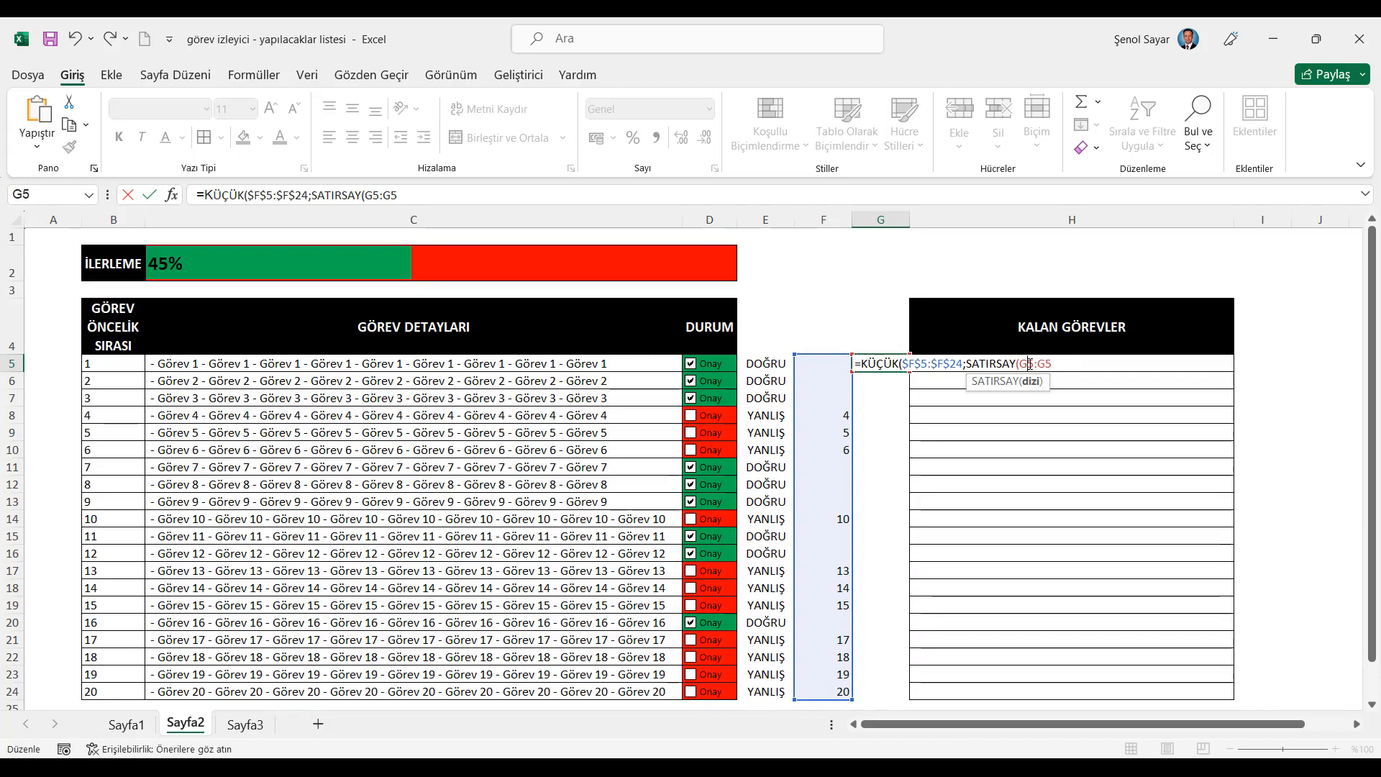
pyautogui.press('F4')
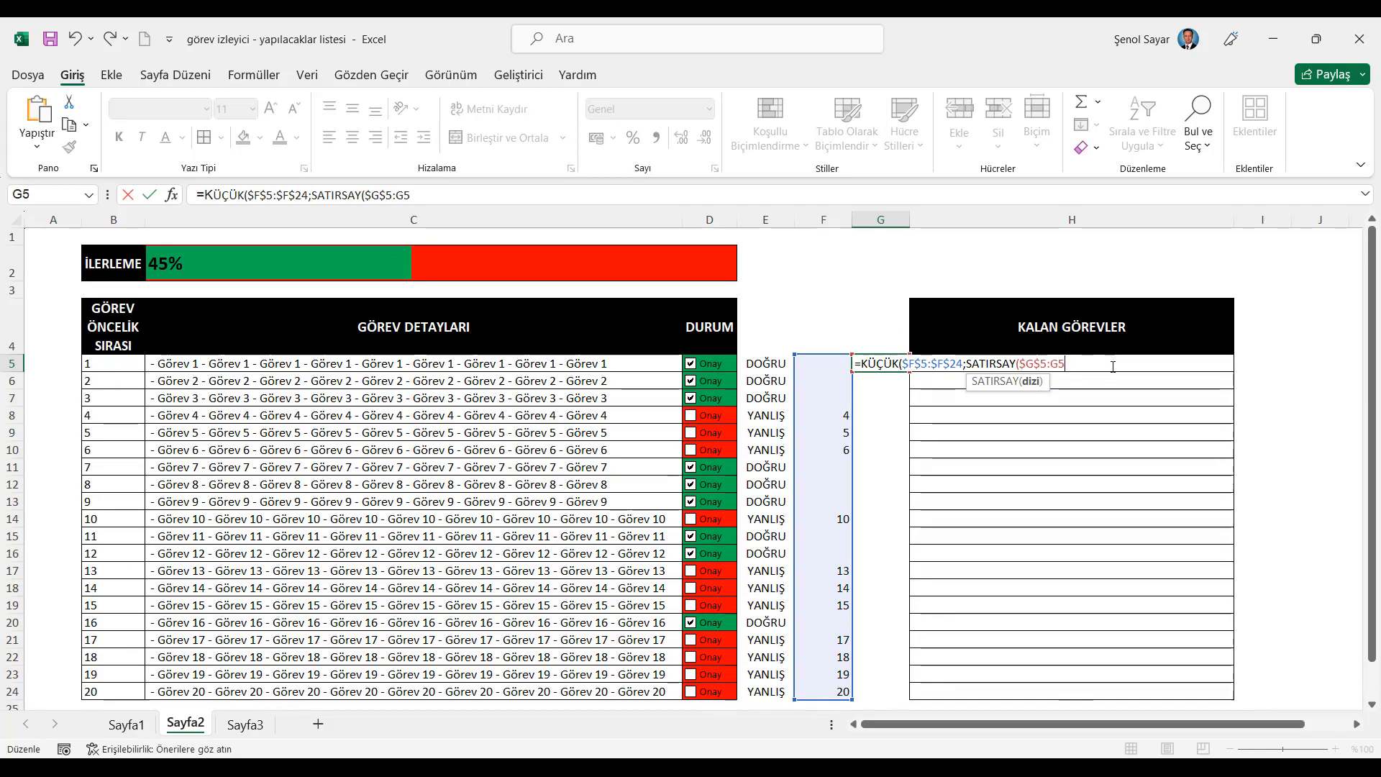
pyautogui.write('))')
pyautogui.press('Return')
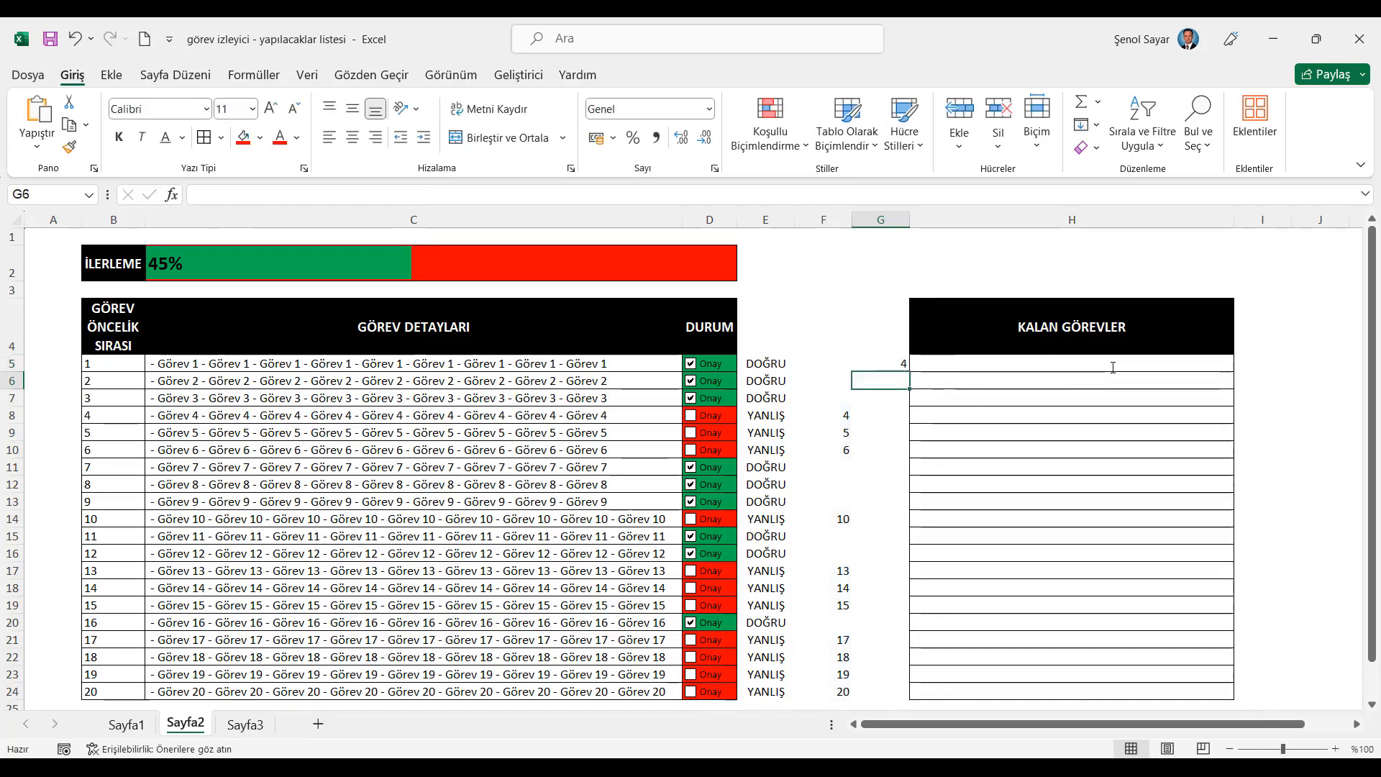
# Step: Fill the KÜÇÜK formula from G5 down to G24 and select G5:G15
pyautogui.click(899, 366)
pyautogui.moveTo(909, 371); pyautogui.dragTo(932, 696)
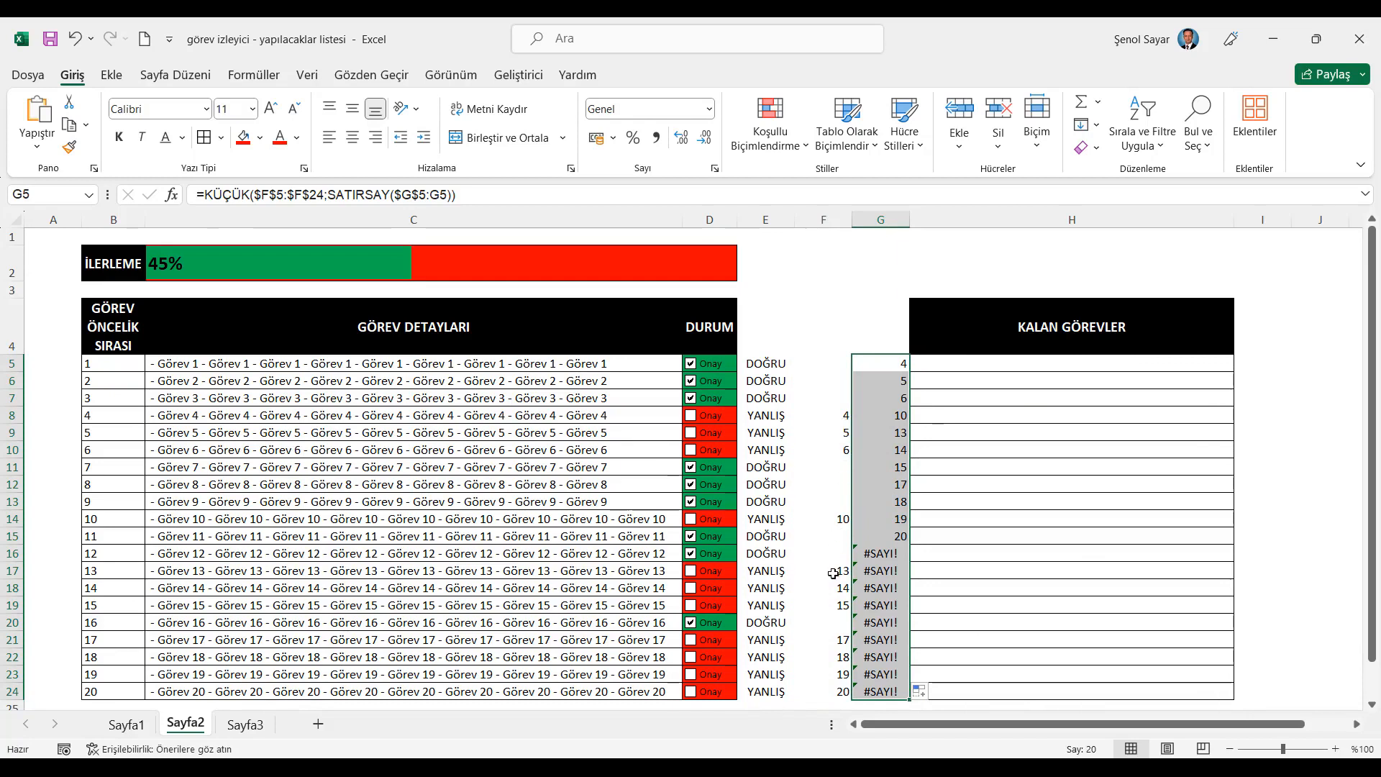
pyautogui.moveTo(890, 369); pyautogui.dragTo(878, 535)
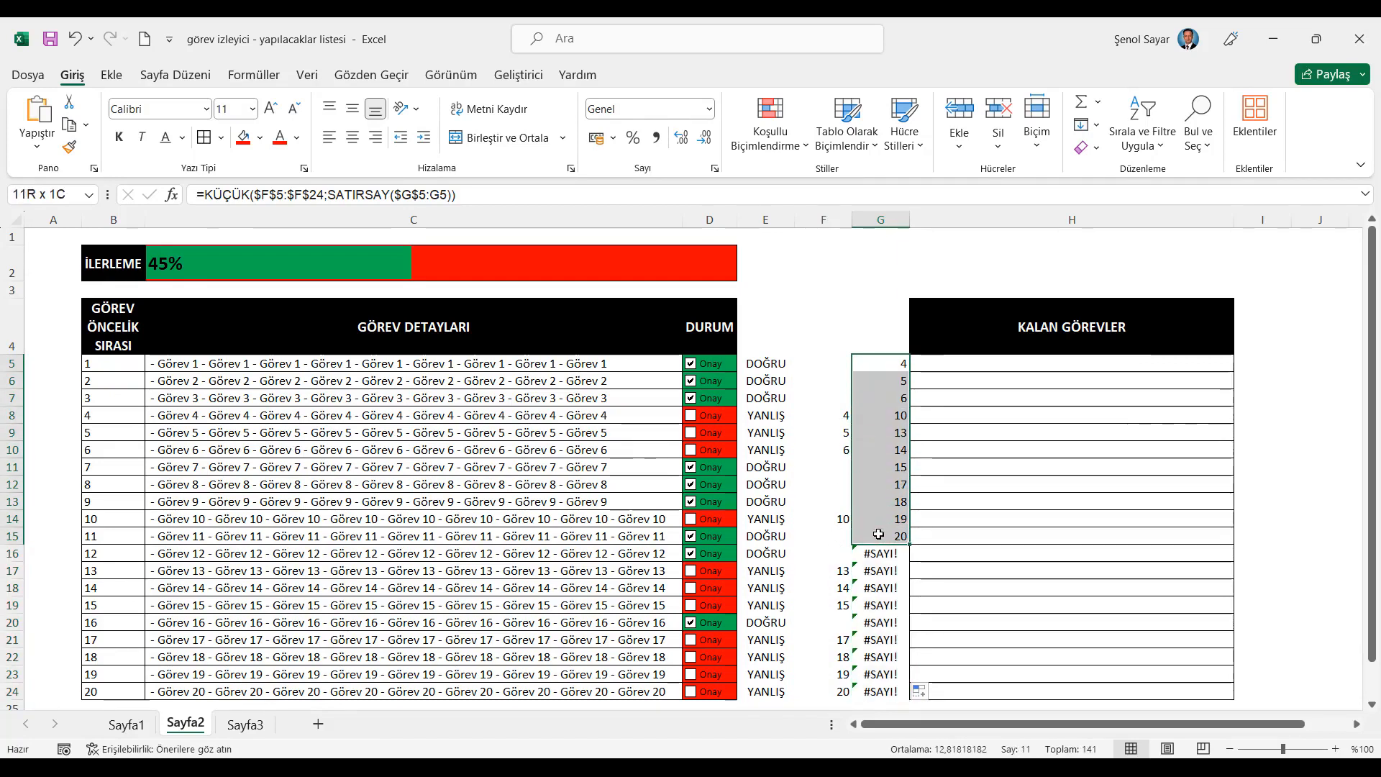
# Step: Wrap the KÜÇÜK formula in G5 in EĞERHATA with "" as the value for errors
pyautogui.click(894, 366)
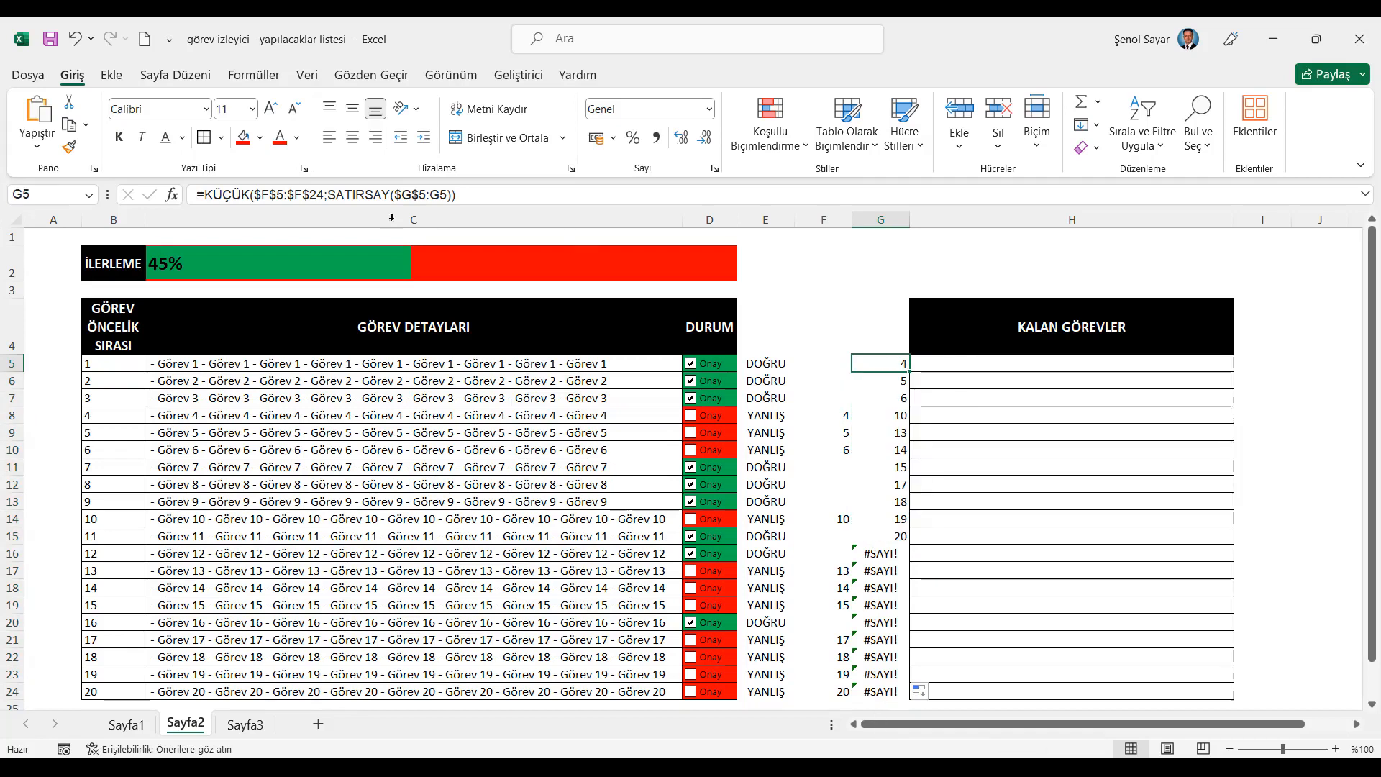
pyautogui.click(205, 195)
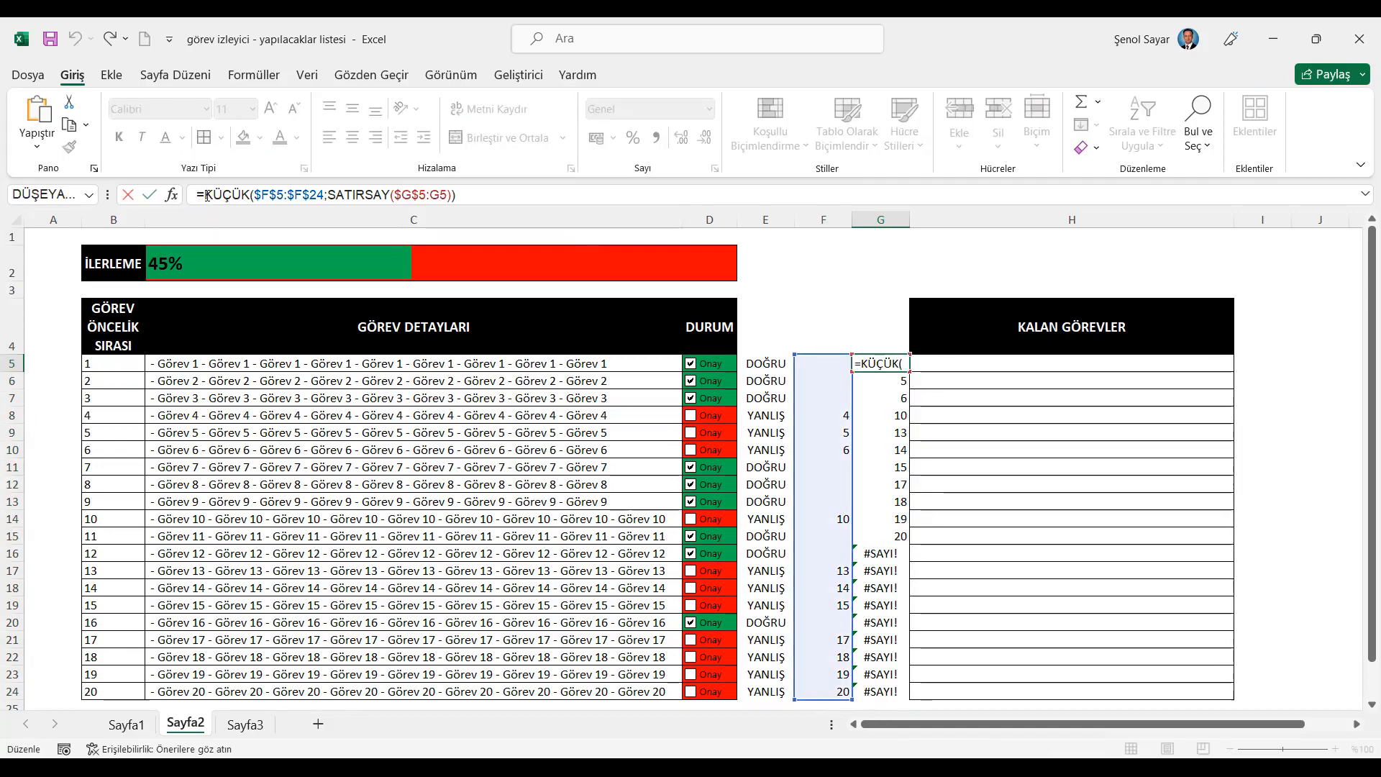
pyautogui.write('eğe')
pyautogui.press('Down')
pyautogui.press('Tab')
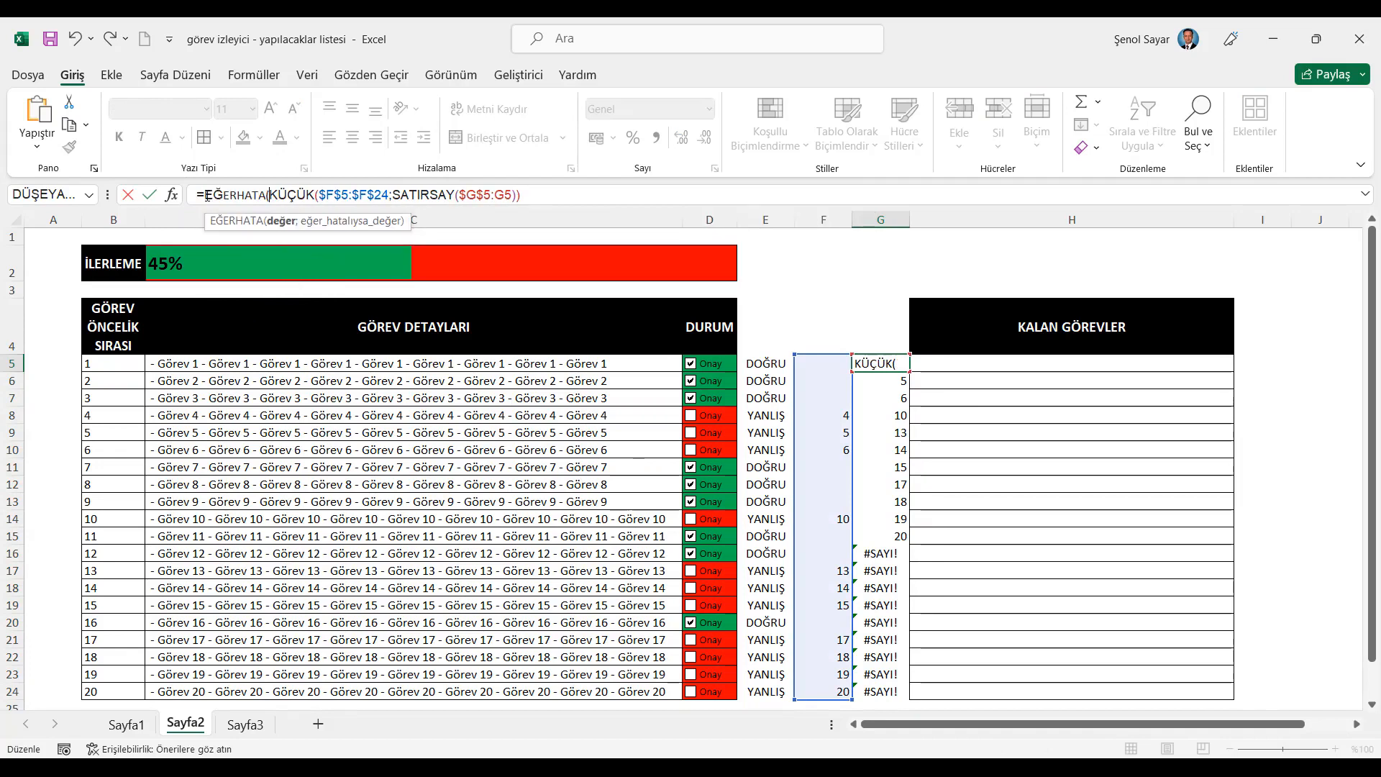
pyautogui.click(549, 202)
pyautogui.write(';""')
pyautogui.press('Return')
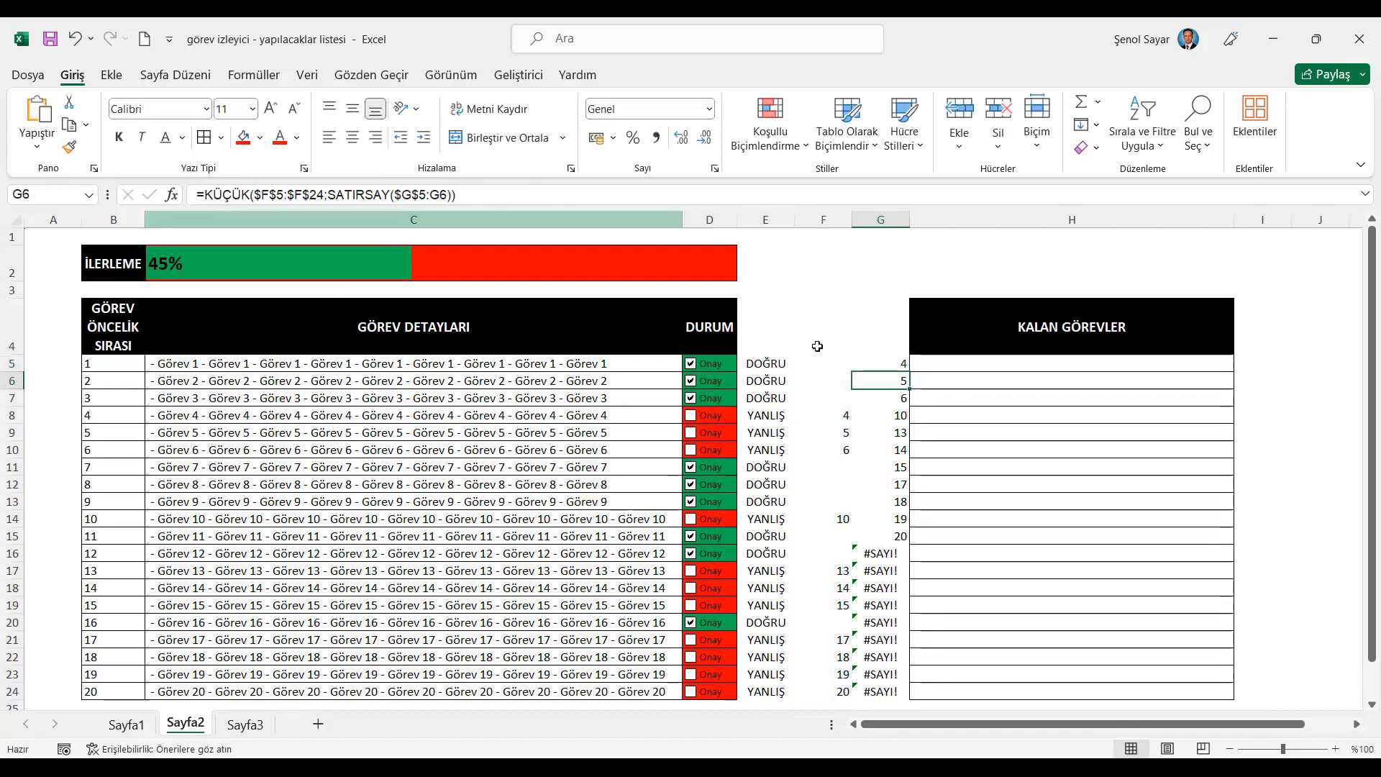
# Step: Fill the EĞERHATA formula from G5 down to G24 and reselect G5
pyautogui.click(898, 361)
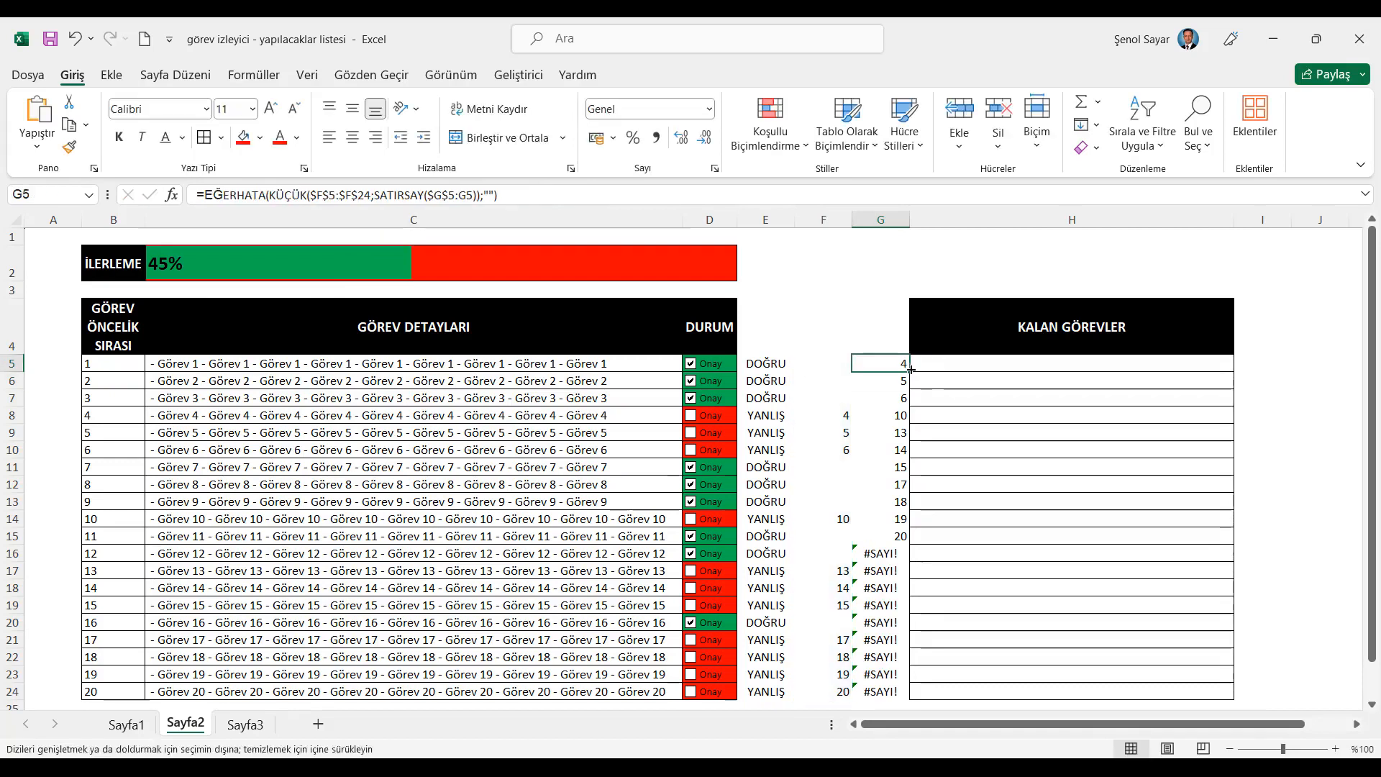
pyautogui.doubleClick(909, 372)
pyautogui.click(889, 369)
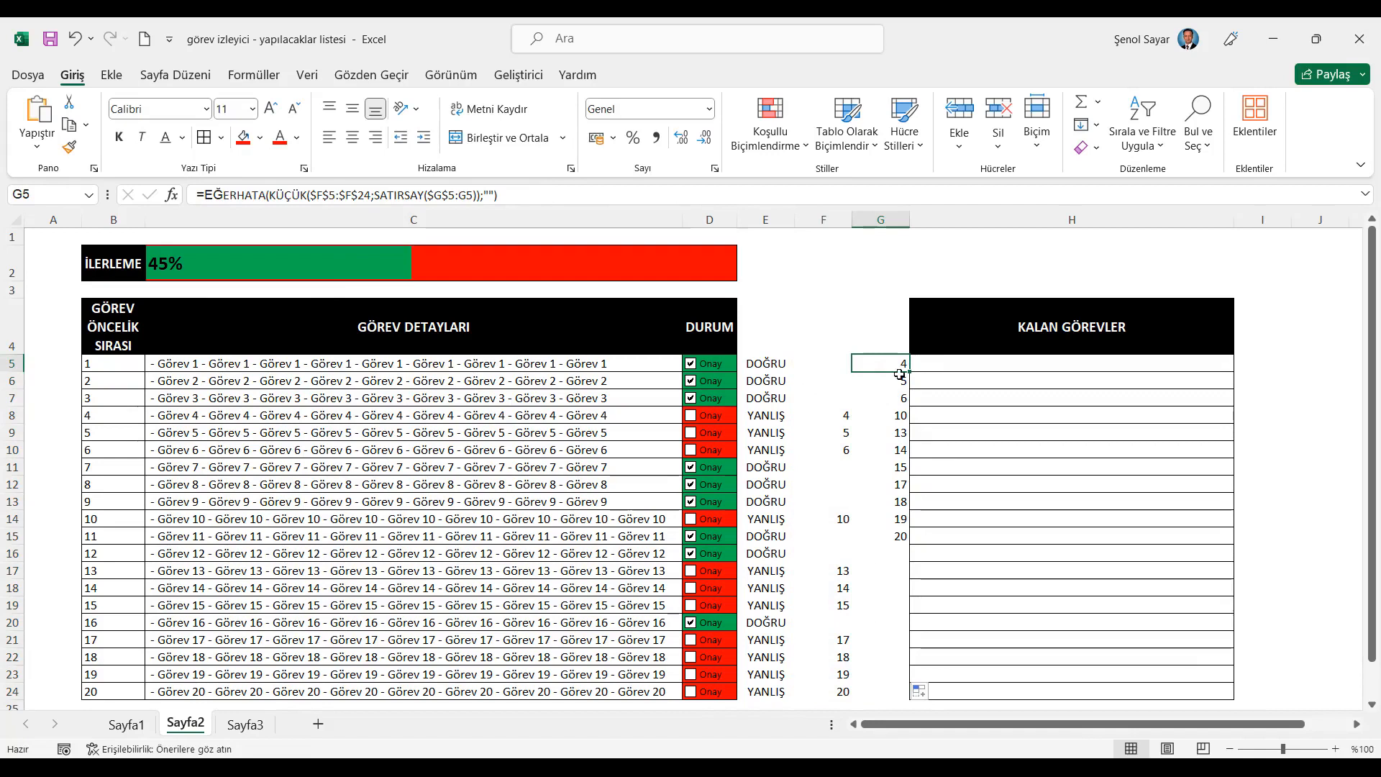
# Step: Start a DÜŞEYARA formula in H5 with G5 as the lookup value and the locked range $B$4:$C$24 as the table
pyautogui.click(977, 364)
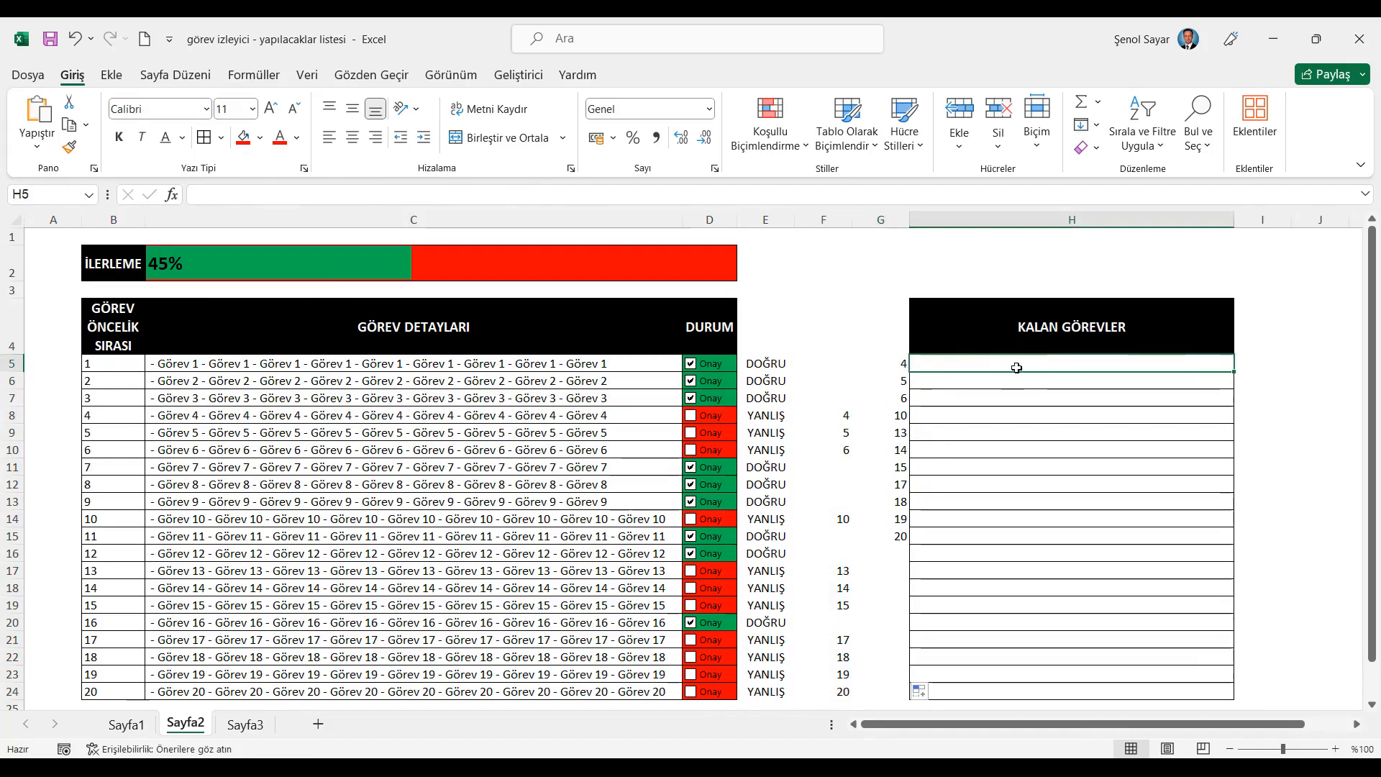
pyautogui.click(171, 194)
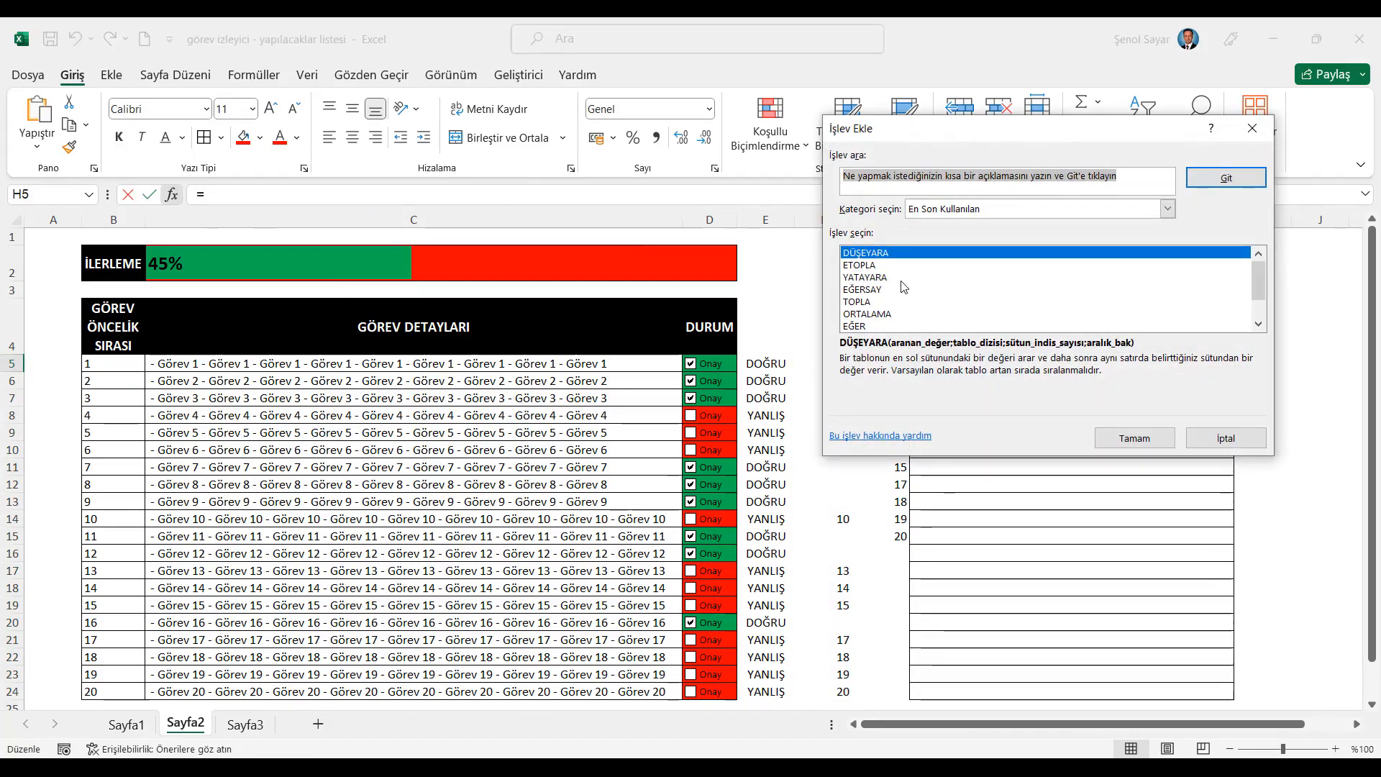
pyautogui.click(1092, 433)
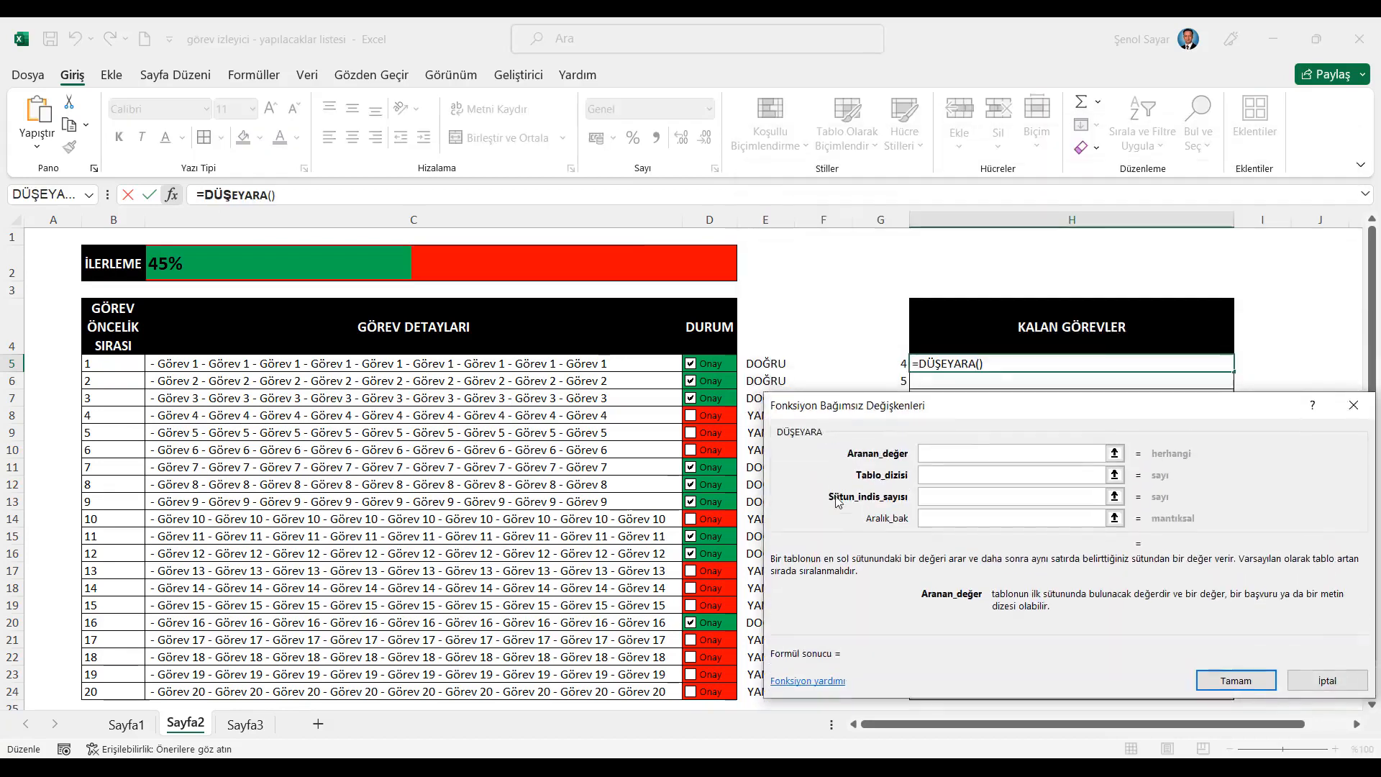
pyautogui.click(899, 367)
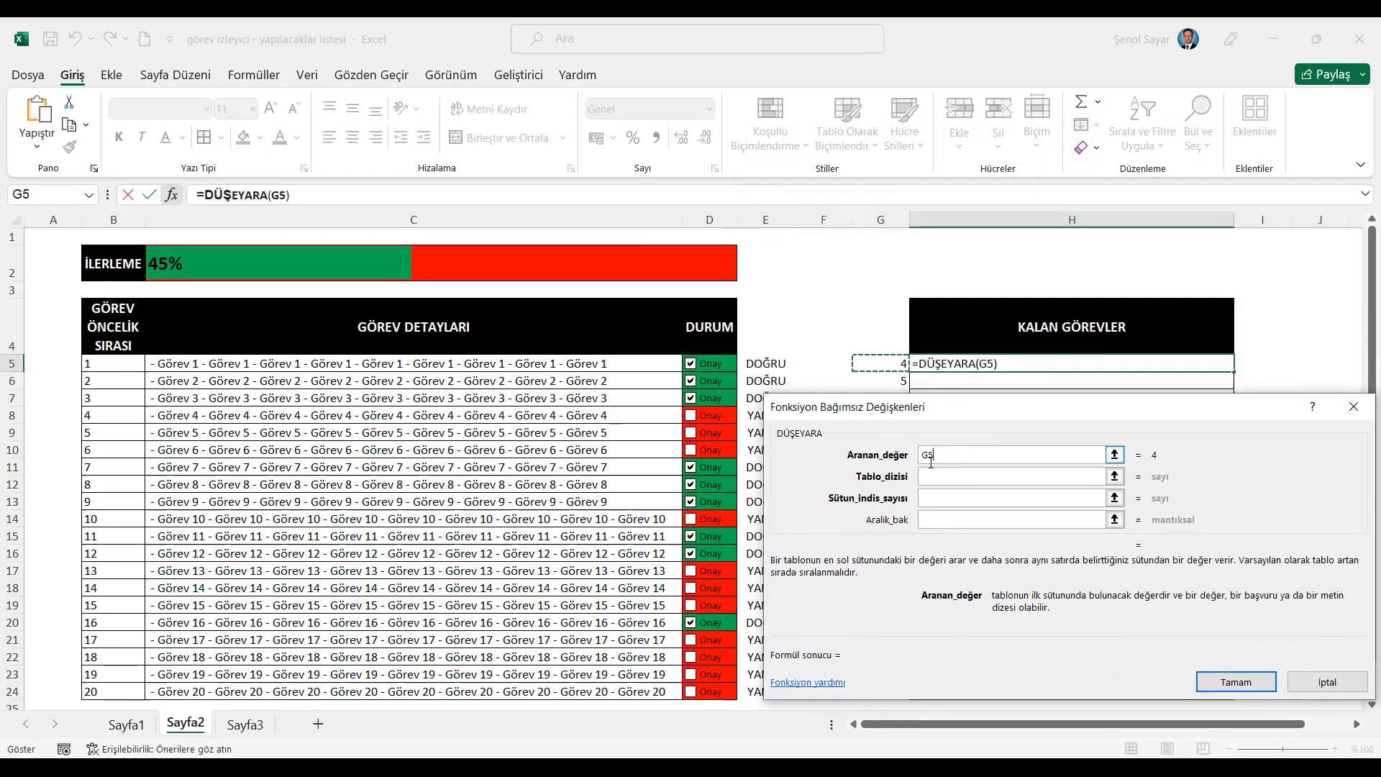
pyautogui.click(926, 476)
pyautogui.click(113, 329)
pyautogui.moveTo(112, 329); pyautogui.dragTo(376, 669)
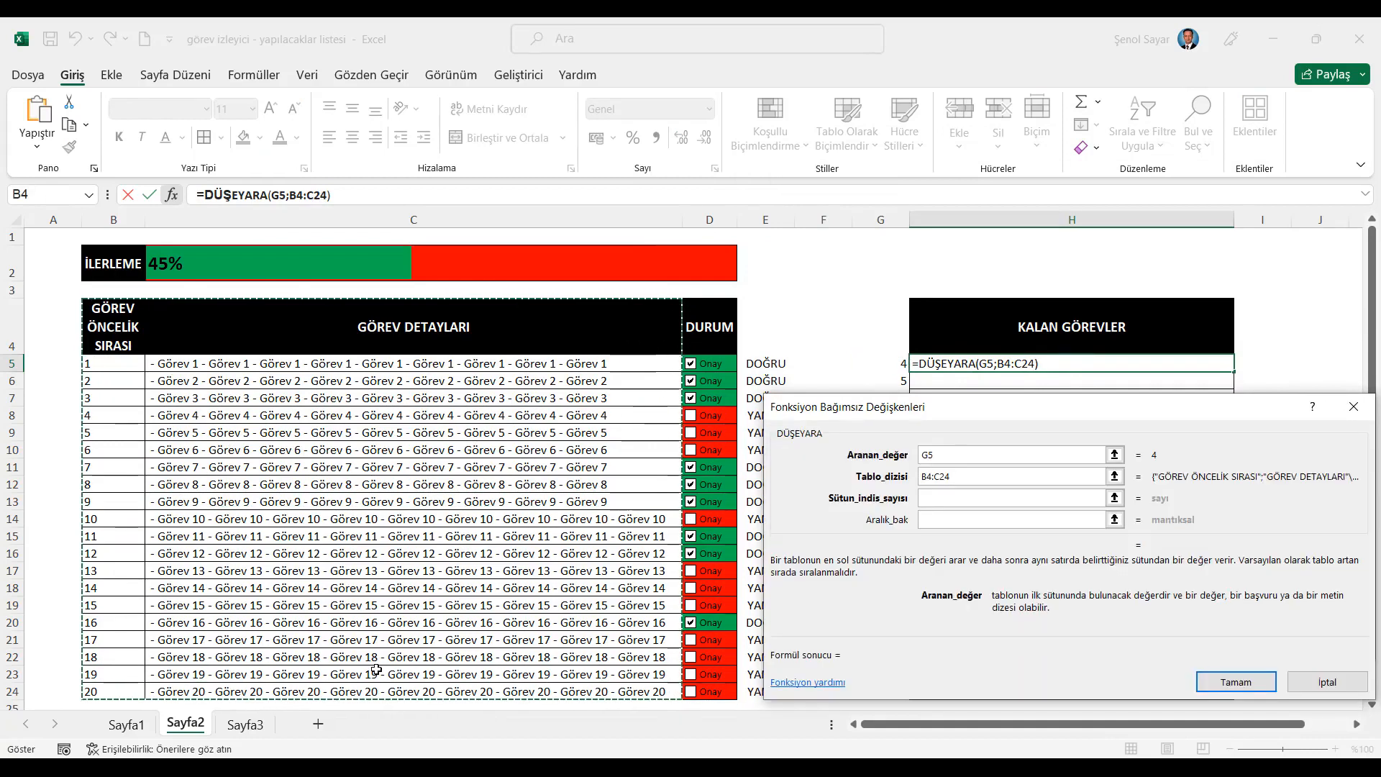
pyautogui.press('F4')
# Step: Complete the H5 DÜŞEYARA with column index 2 and match type 0, and fill it down to H24
pyautogui.click(928, 498)
pyautogui.write('2')
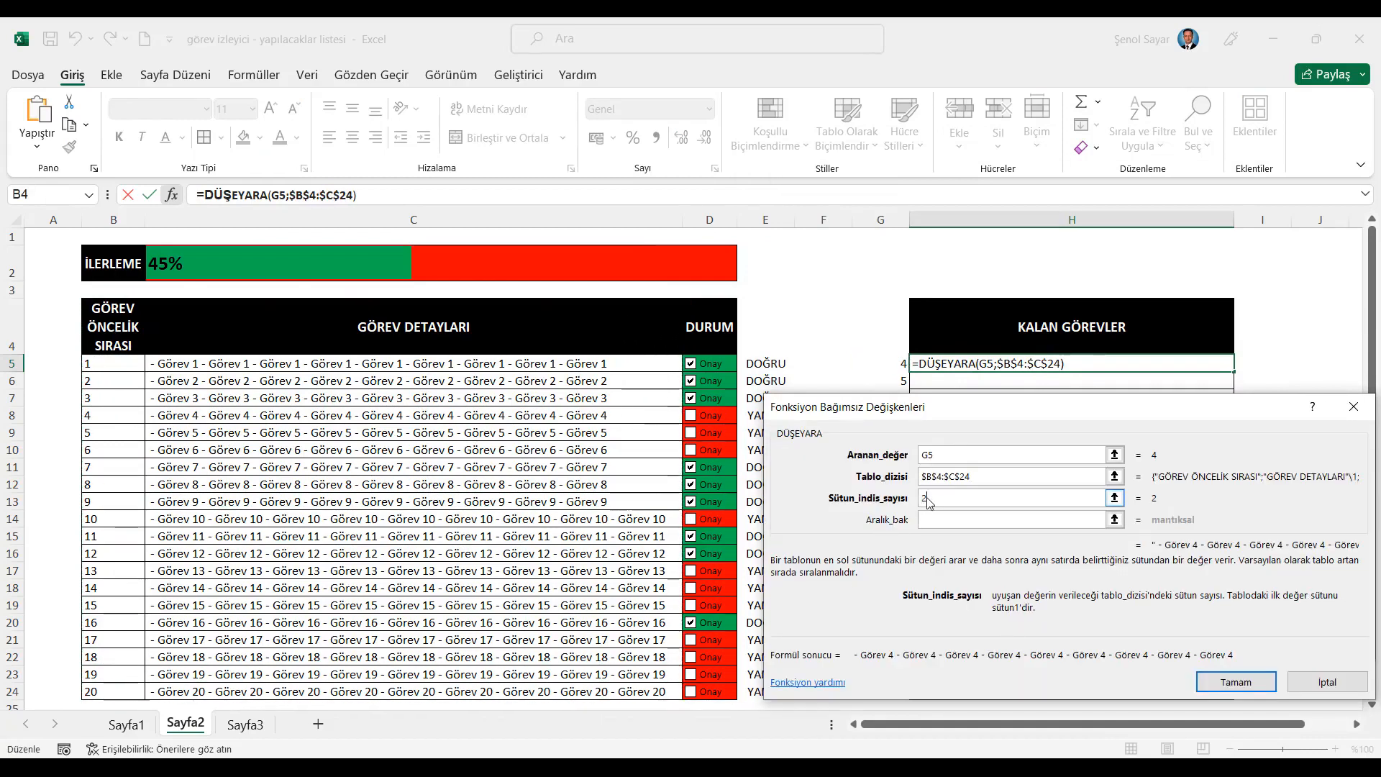
pyautogui.click(968, 517)
pyautogui.write('0')
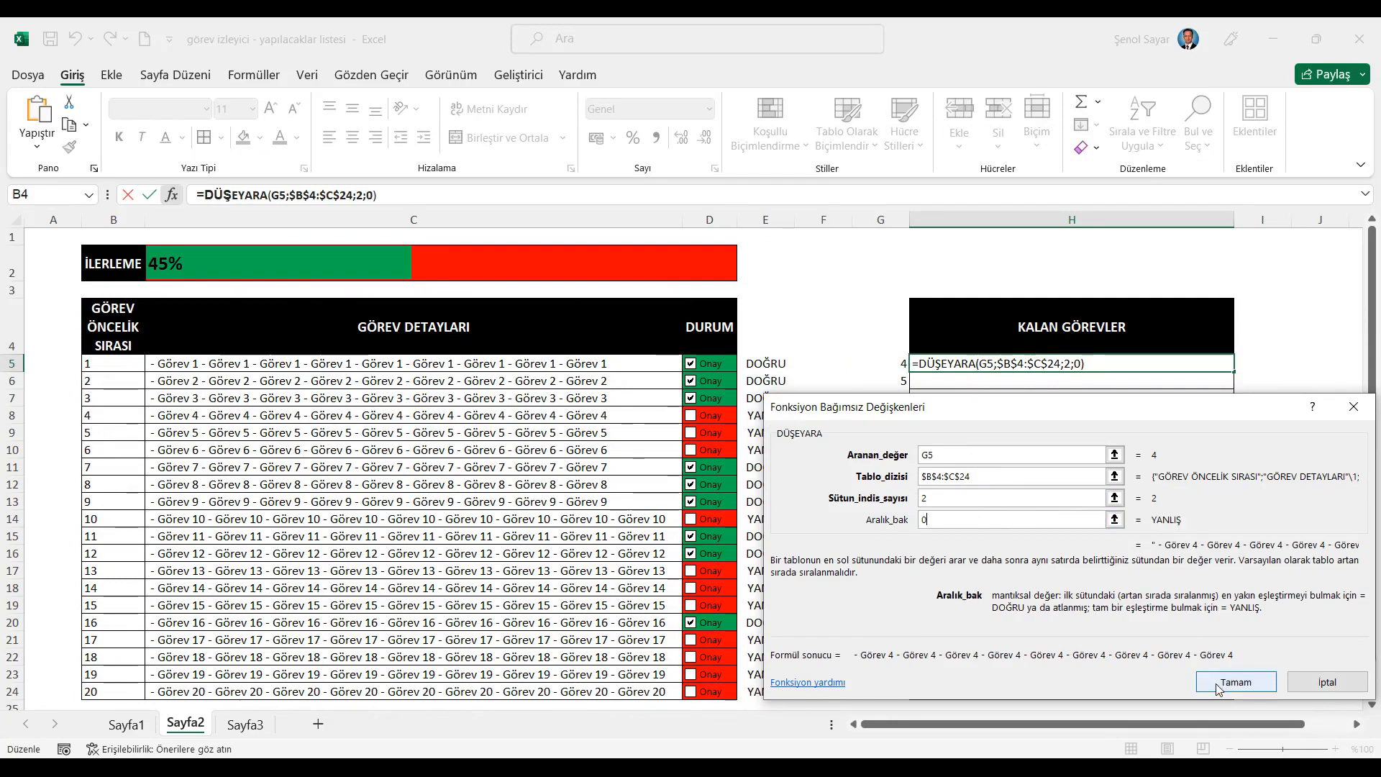
pyautogui.click(1235, 682)
pyautogui.doubleClick(1236, 375)
# Step: Set the font color of helper columns E to G to white
pyautogui.click(992, 235)
pyautogui.moveTo(765, 220); pyautogui.dragTo(885, 220)
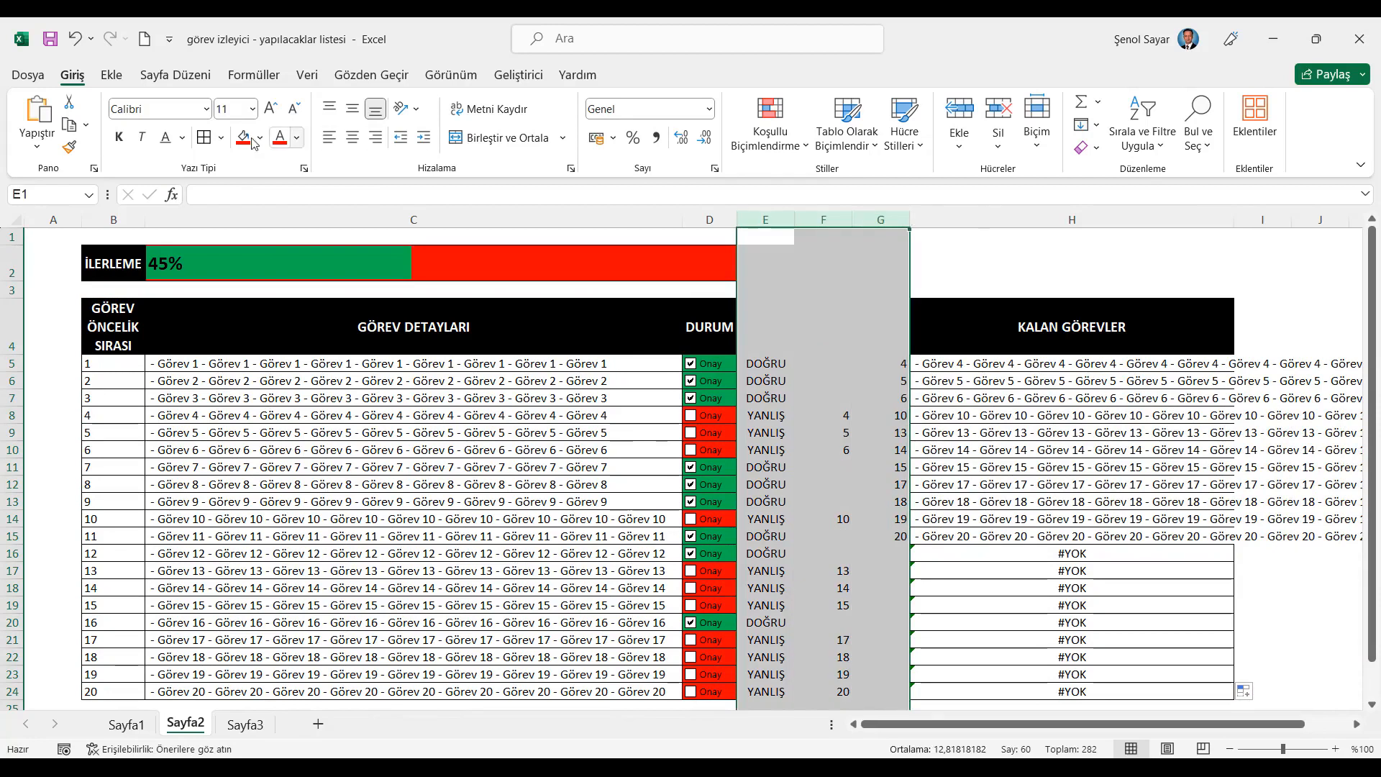
pyautogui.click(296, 138)
pyautogui.click(282, 222)
# Step: Narrow helper columns E to G and auto-fit column H to its contents
pyautogui.moveTo(789, 224); pyautogui.dragTo(752, 225)
pyautogui.click(1053, 220)
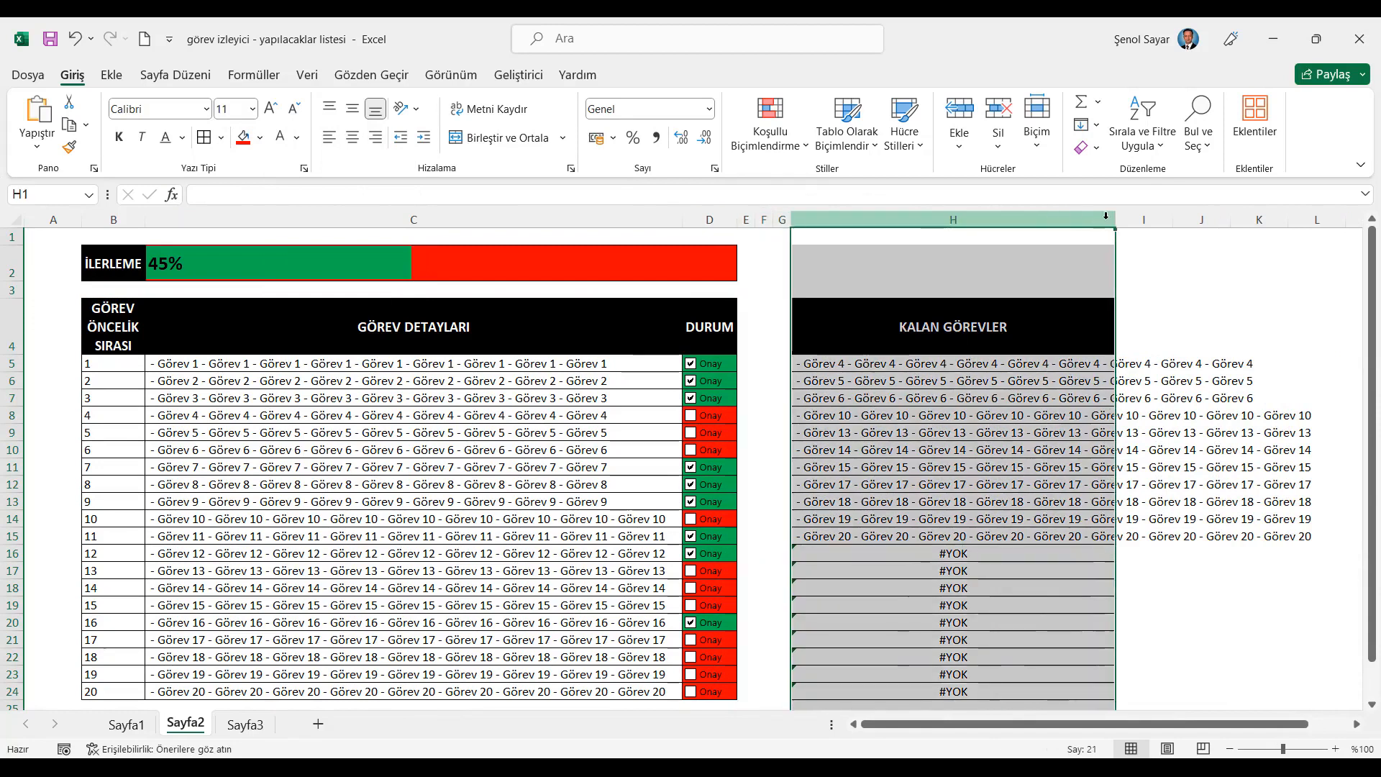
pyautogui.doubleClick(1116, 219)
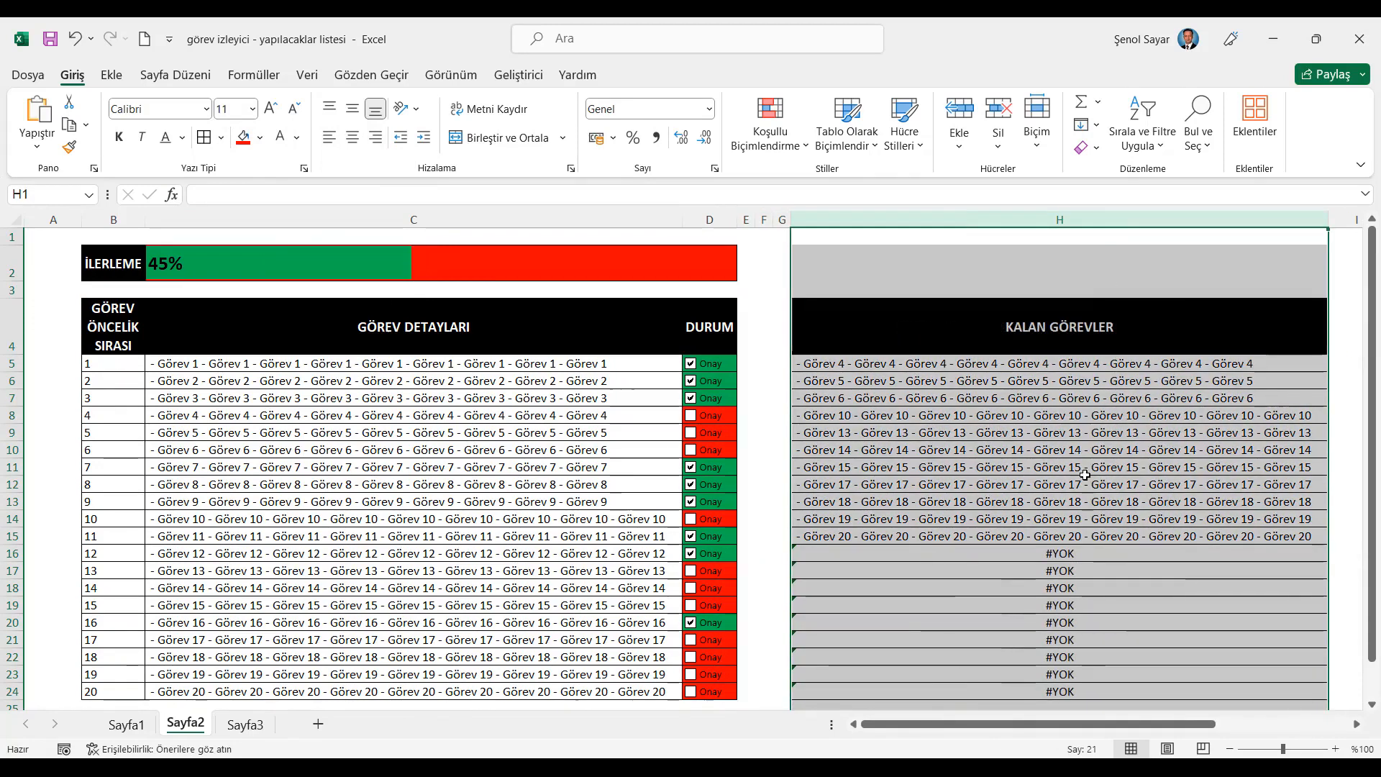
# Step: Wrap the DÜŞEYARA formula in H5 in EĞERHATA with "" as the error value and fill it down to H24
pyautogui.click(1069, 366)
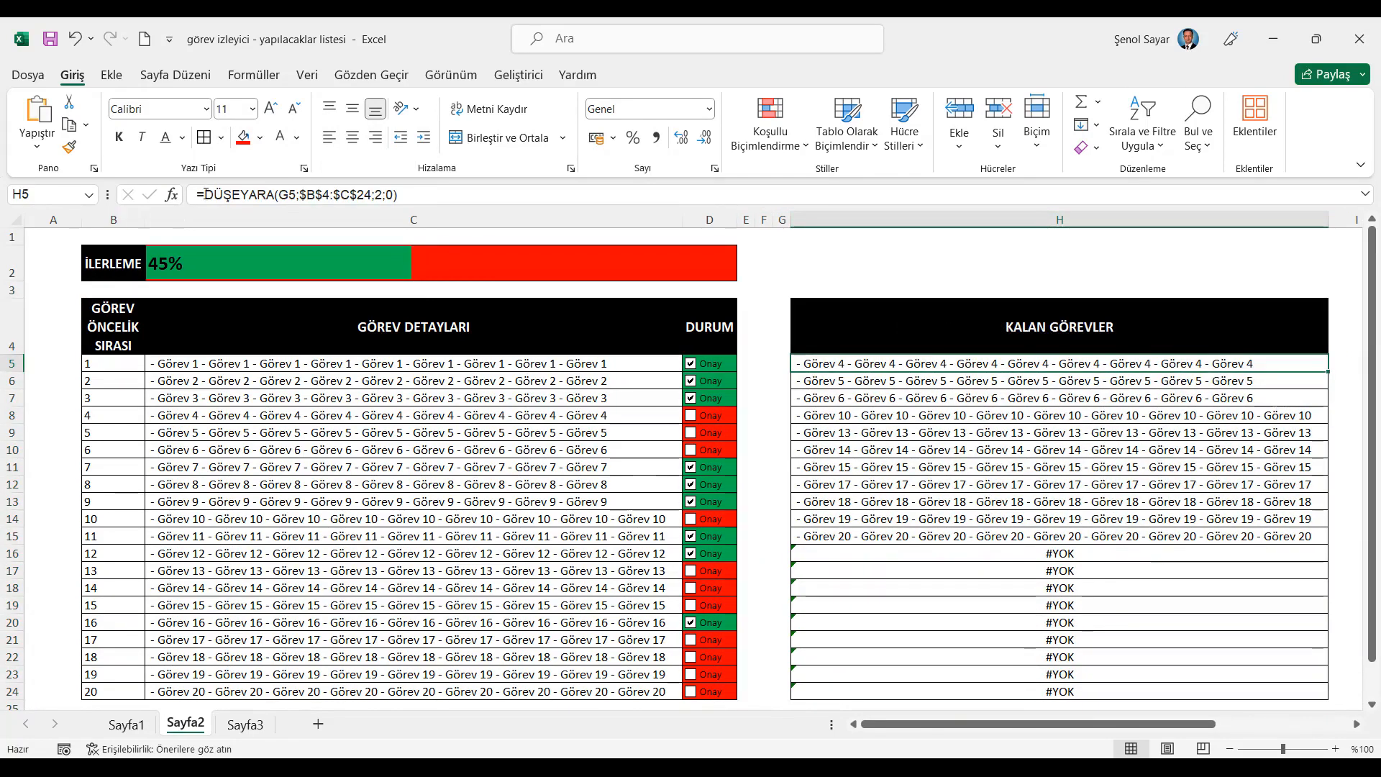
pyautogui.click(225, 194)
pyautogui.write('EĞERHATA(')
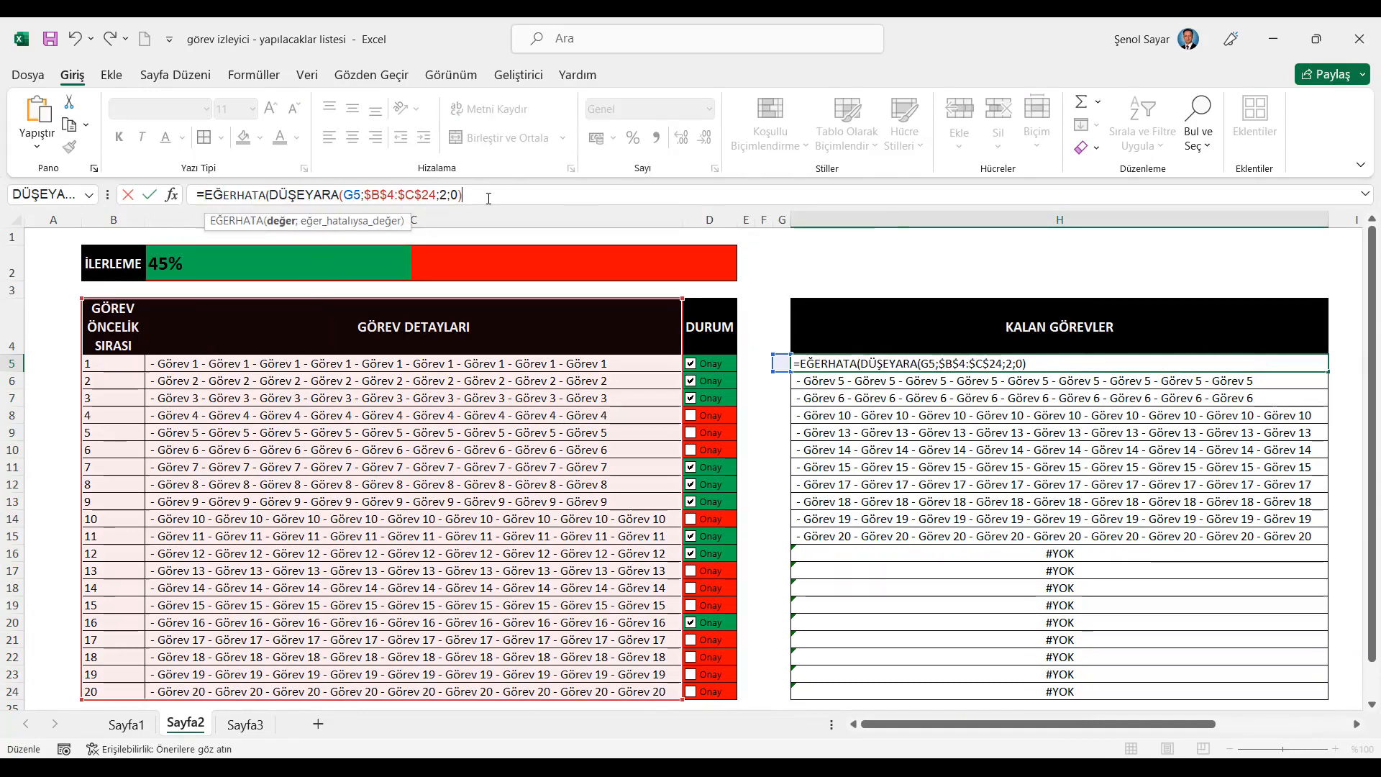
pyautogui.write(';')
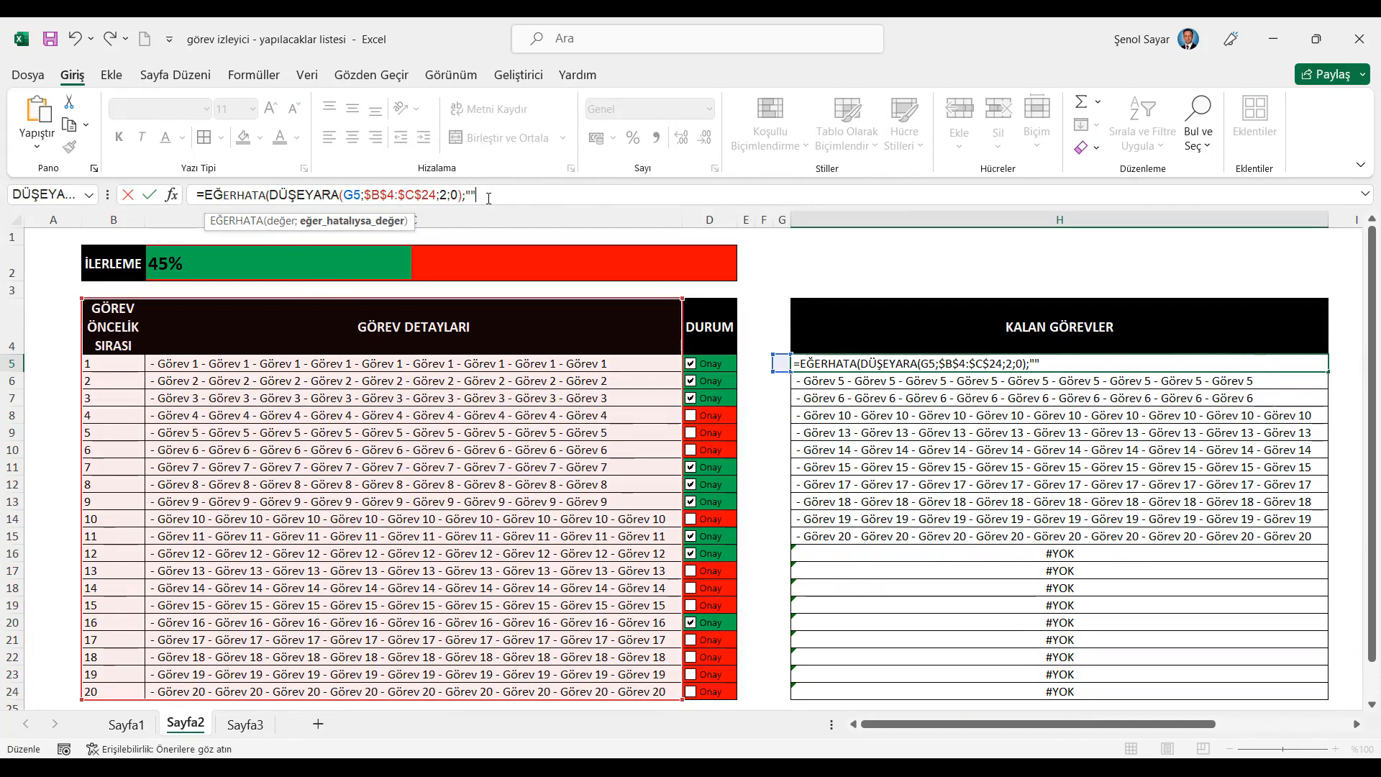
pyautogui.write(')')
pyautogui.press('Return')
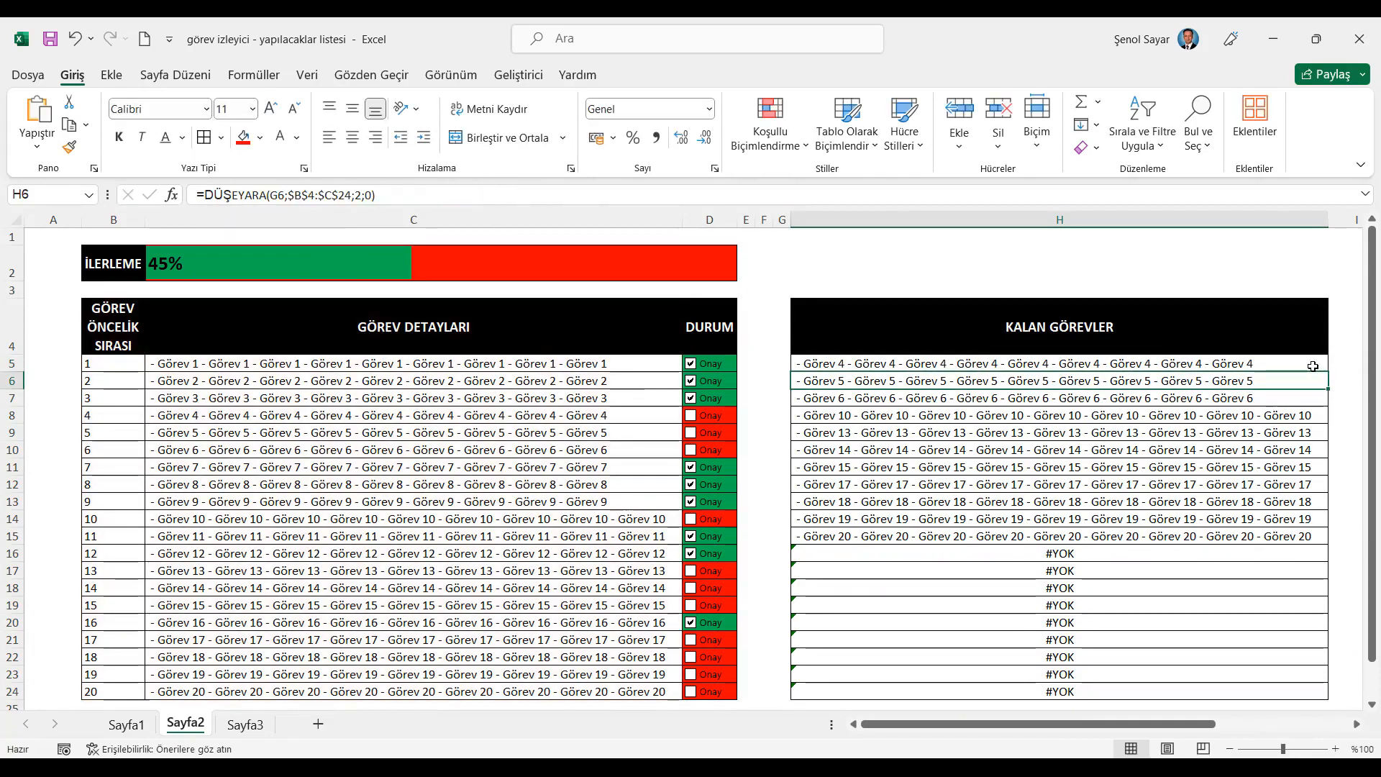
pyautogui.click(1320, 361)
pyautogui.doubleClick(1328, 372)
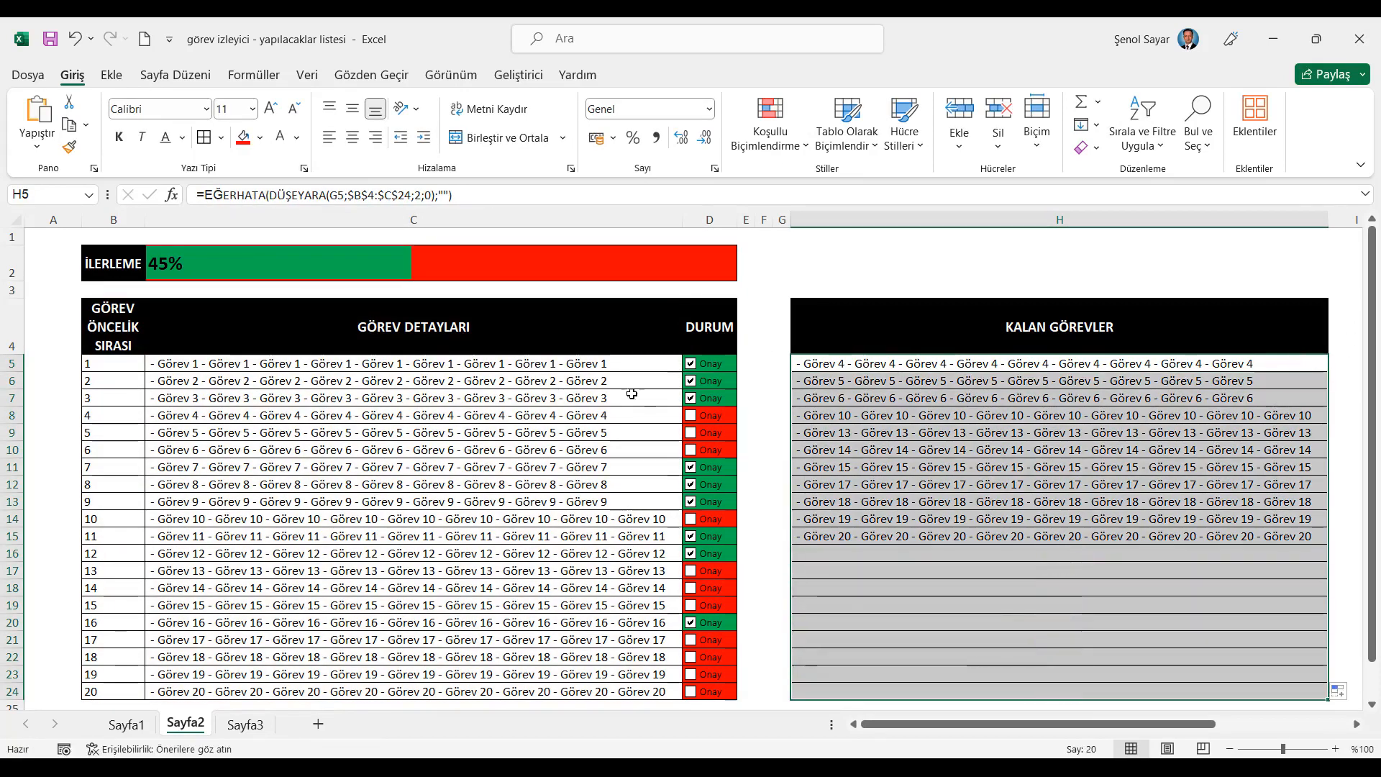
# Step: Test the list by ticking the check boxes of tasks 4, 5 and 6 and clearing the one of task 7
pyautogui.click(691, 415)
pyautogui.click(690, 432)
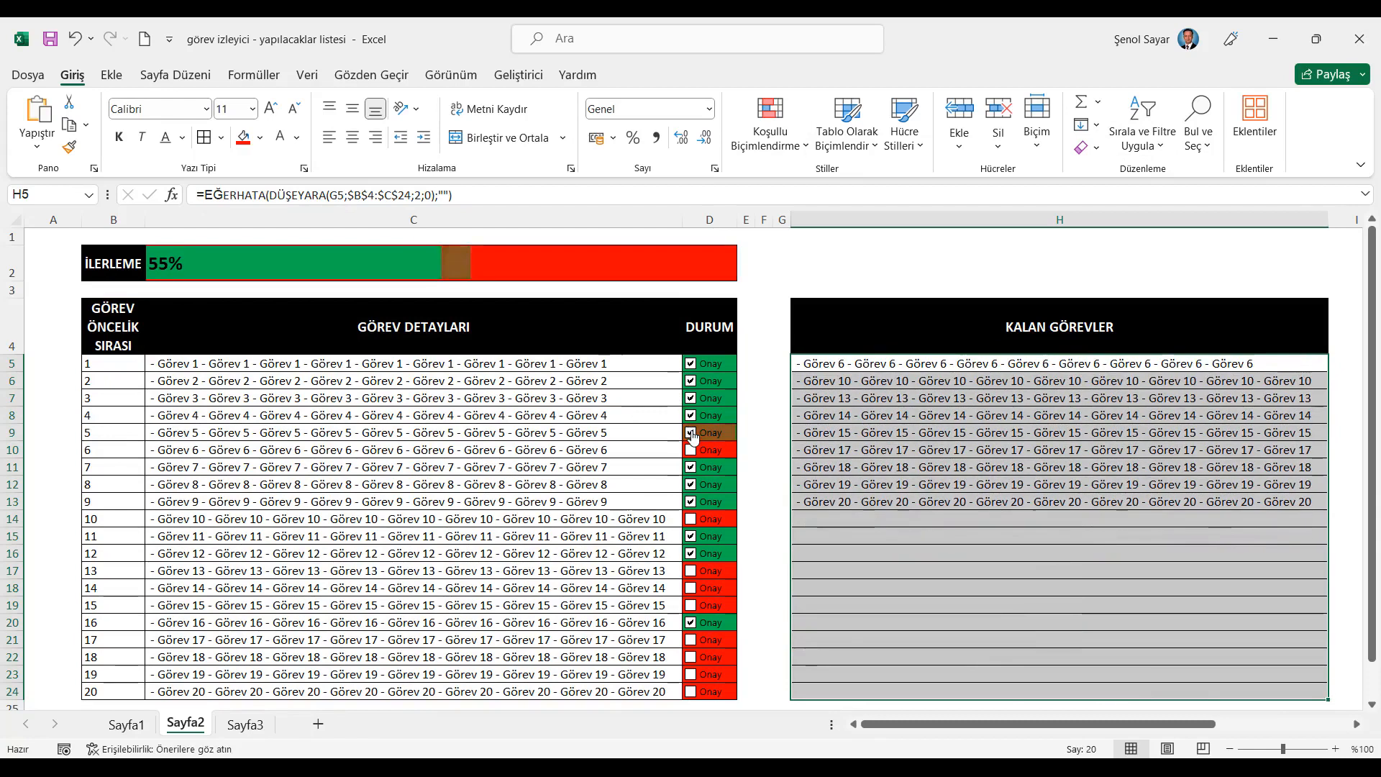
pyautogui.click(691, 467)
pyautogui.click(690, 449)
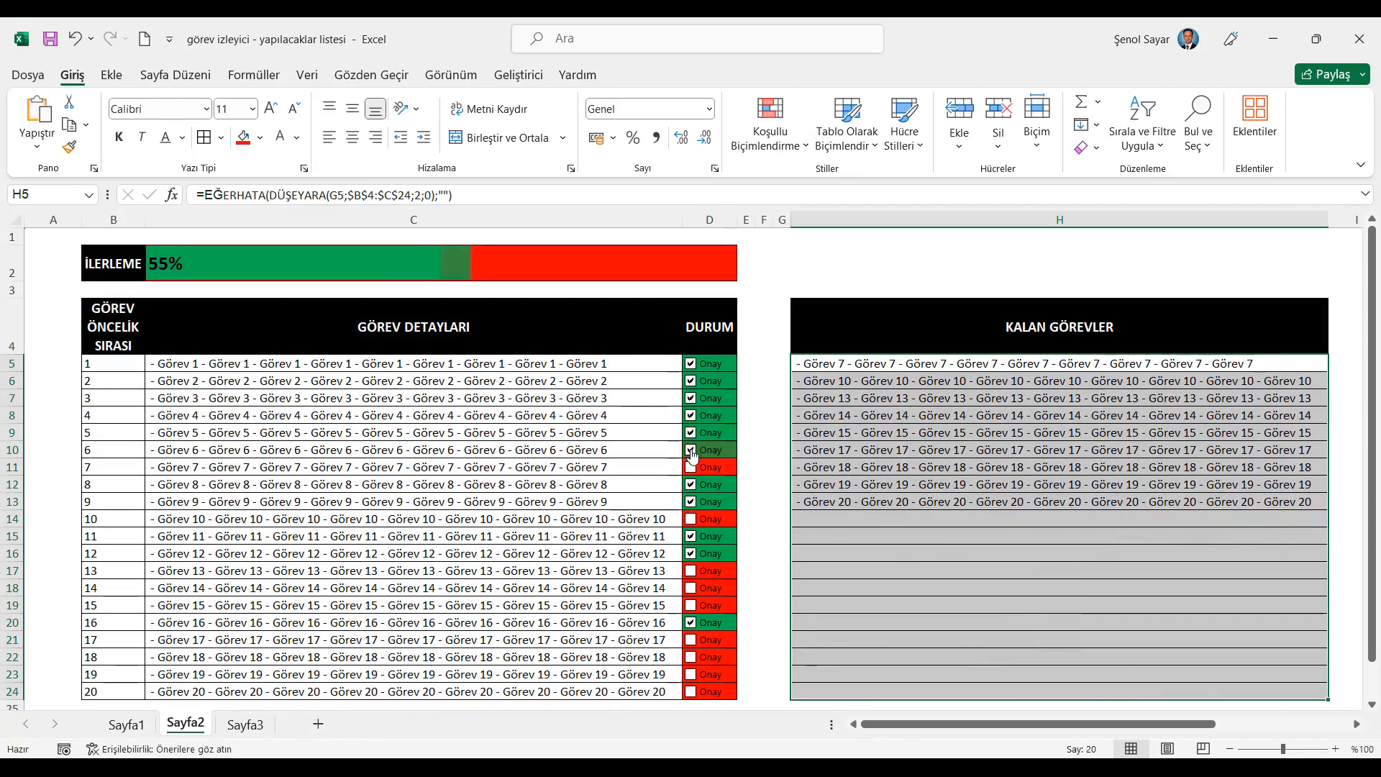
# Step: Clear all remaining ticked check boxes: tasks 1 to 6, 8, 9, 11, 12 and 16
pyautogui.click(690, 363)
pyautogui.click(690, 380)
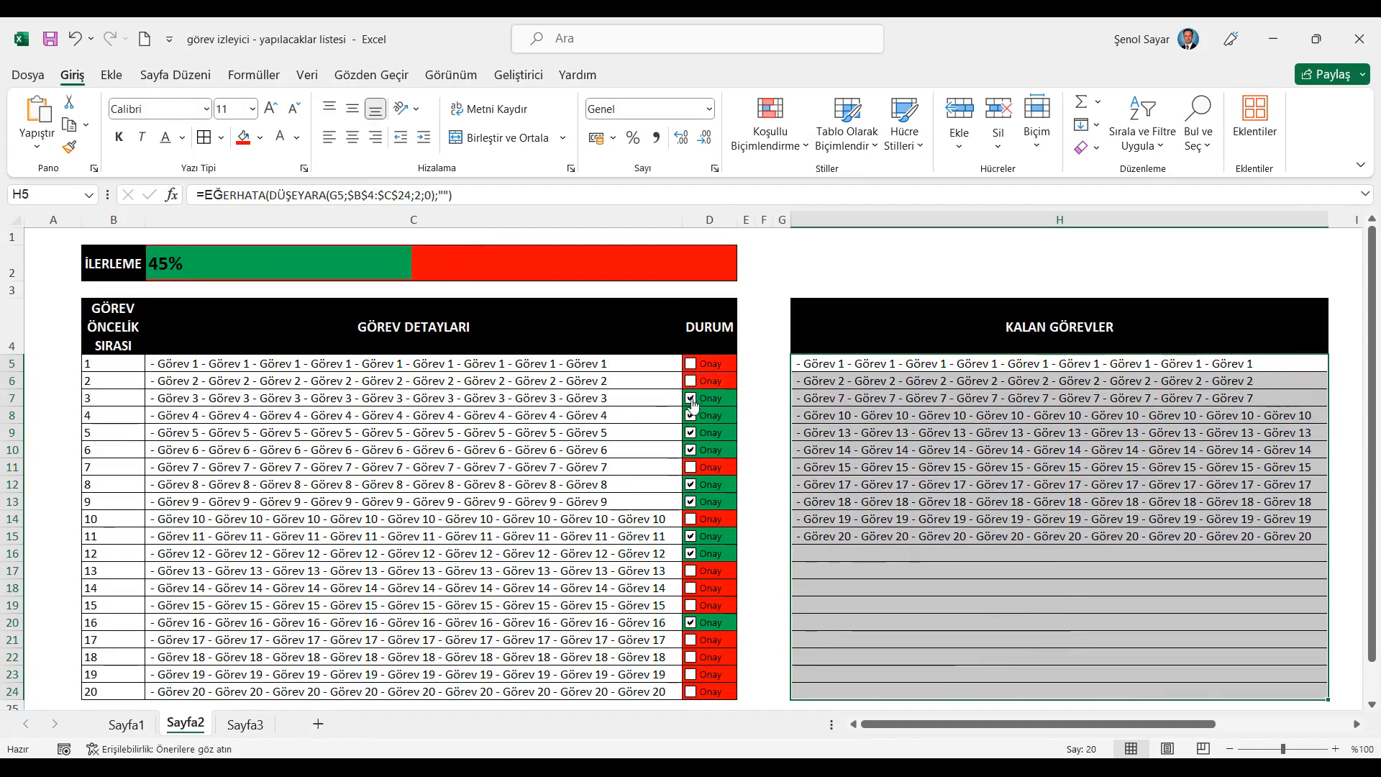
pyautogui.click(691, 398)
pyautogui.click(691, 415)
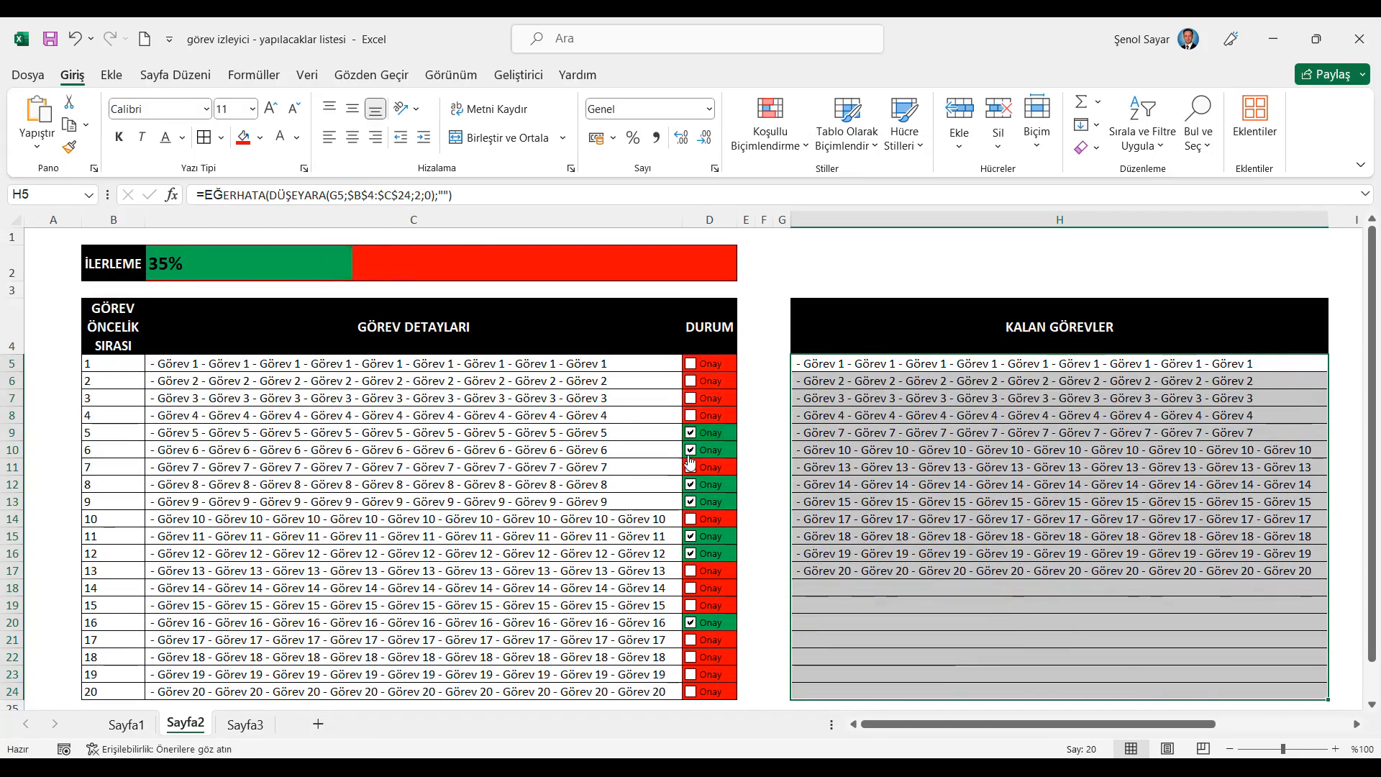
pyautogui.click(690, 449)
pyautogui.click(690, 432)
pyautogui.click(691, 484)
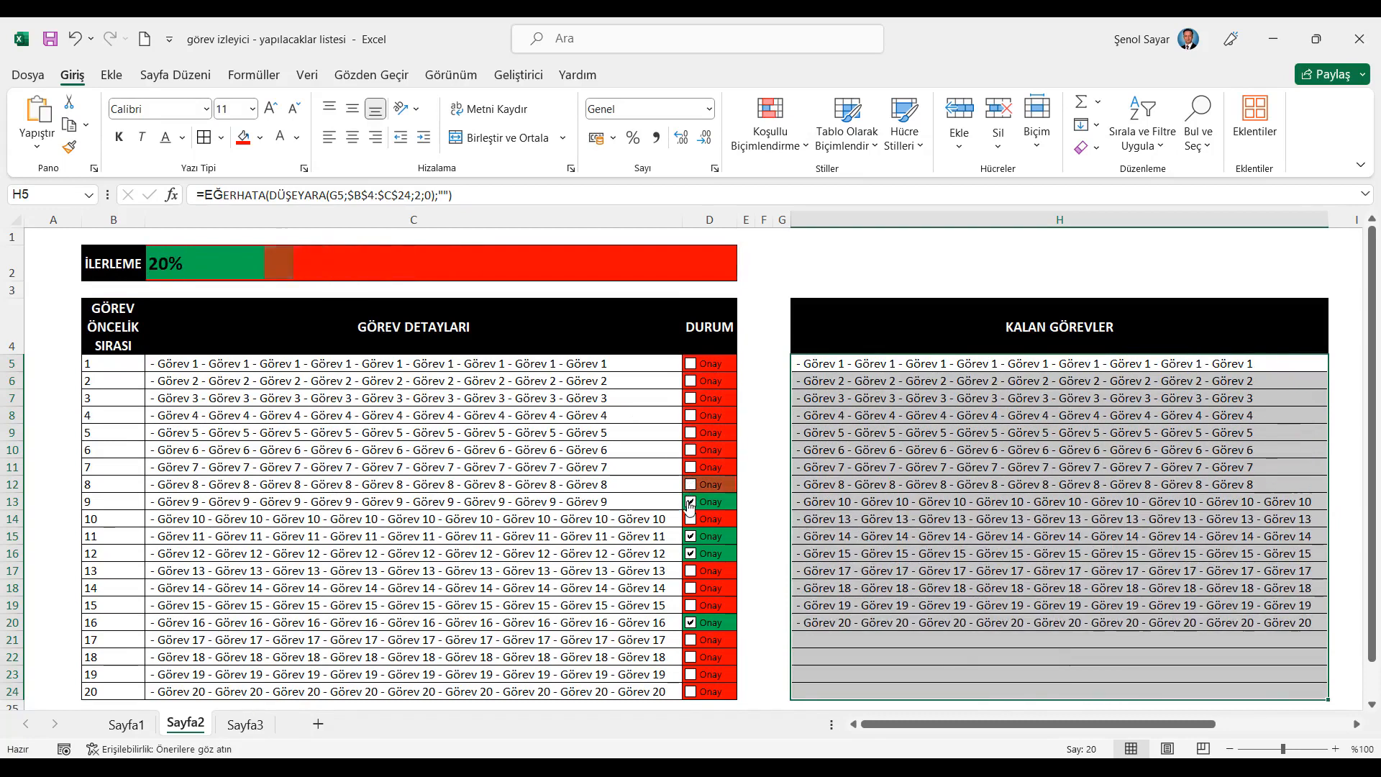
pyautogui.click(691, 501)
pyautogui.click(691, 536)
pyautogui.click(690, 553)
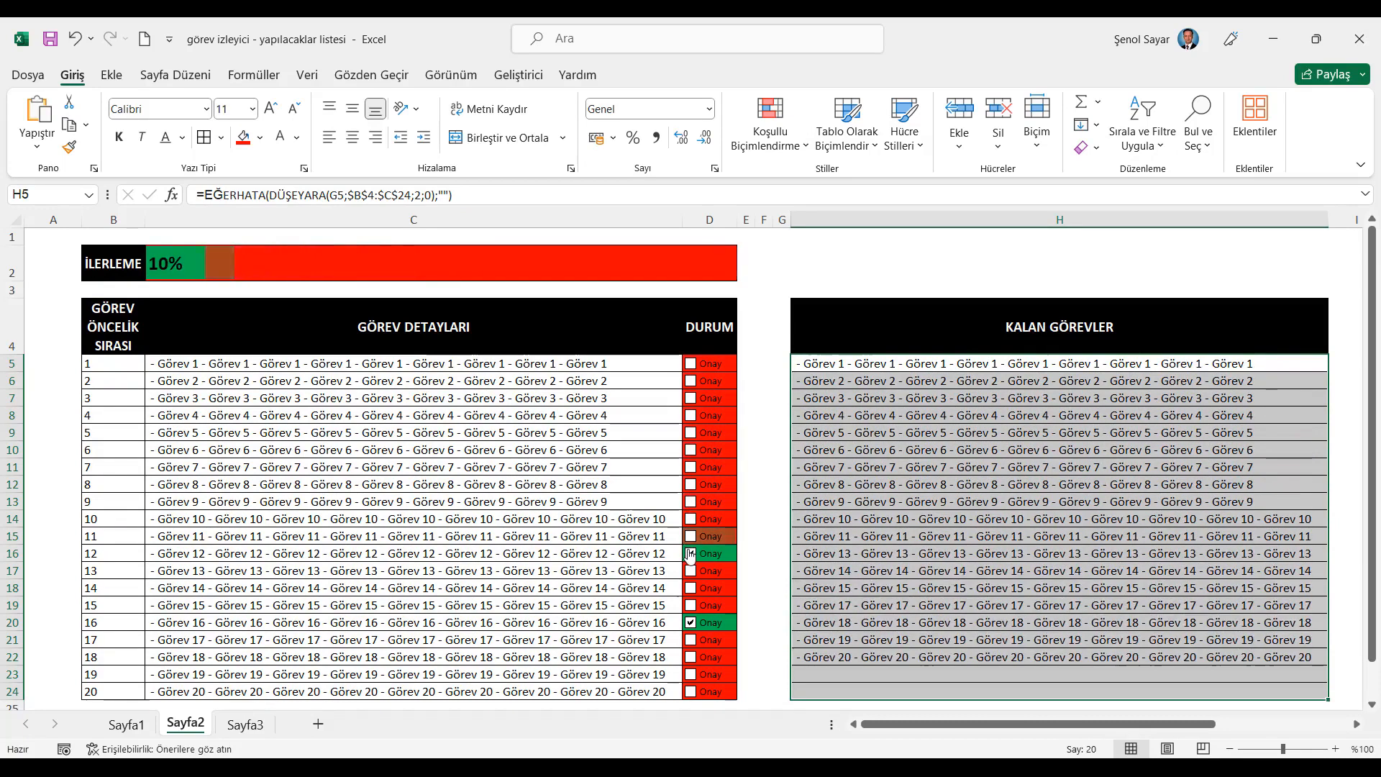
pyautogui.click(691, 622)
# Step: Tick the check boxes of tasks 9, 5, 19, 13, 14 and 16
pyautogui.click(762, 535)
pyautogui.click(690, 501)
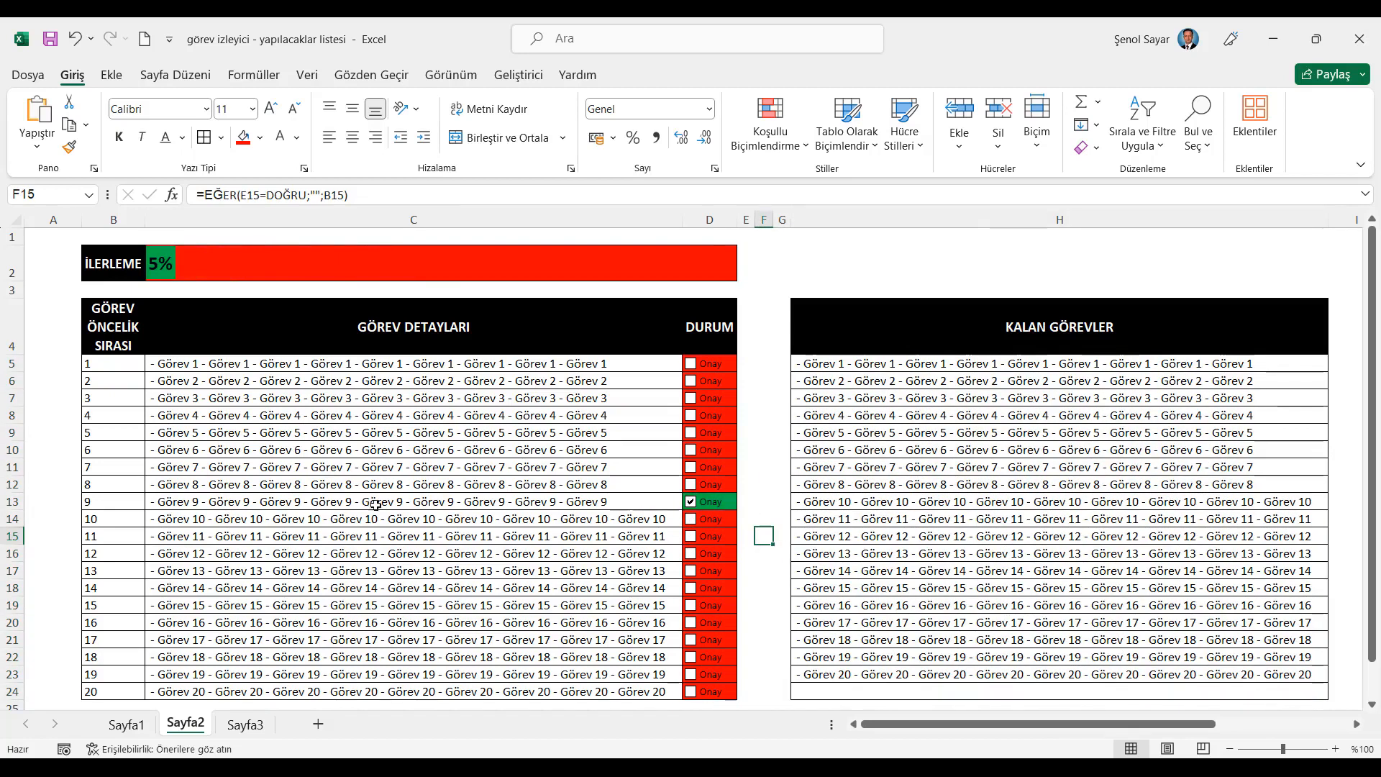
pyautogui.click(693, 434)
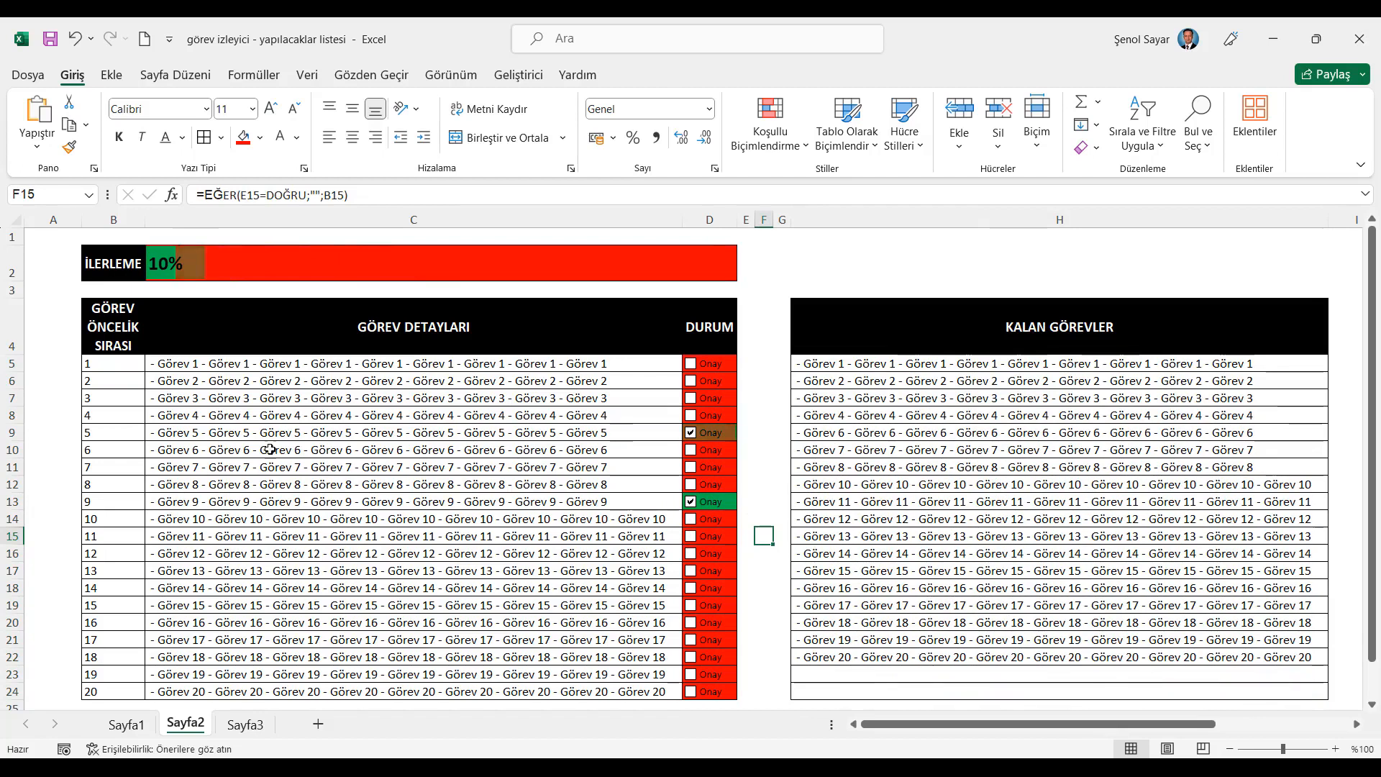
pyautogui.click(691, 675)
pyautogui.click(690, 571)
pyautogui.click(690, 587)
pyautogui.click(690, 622)
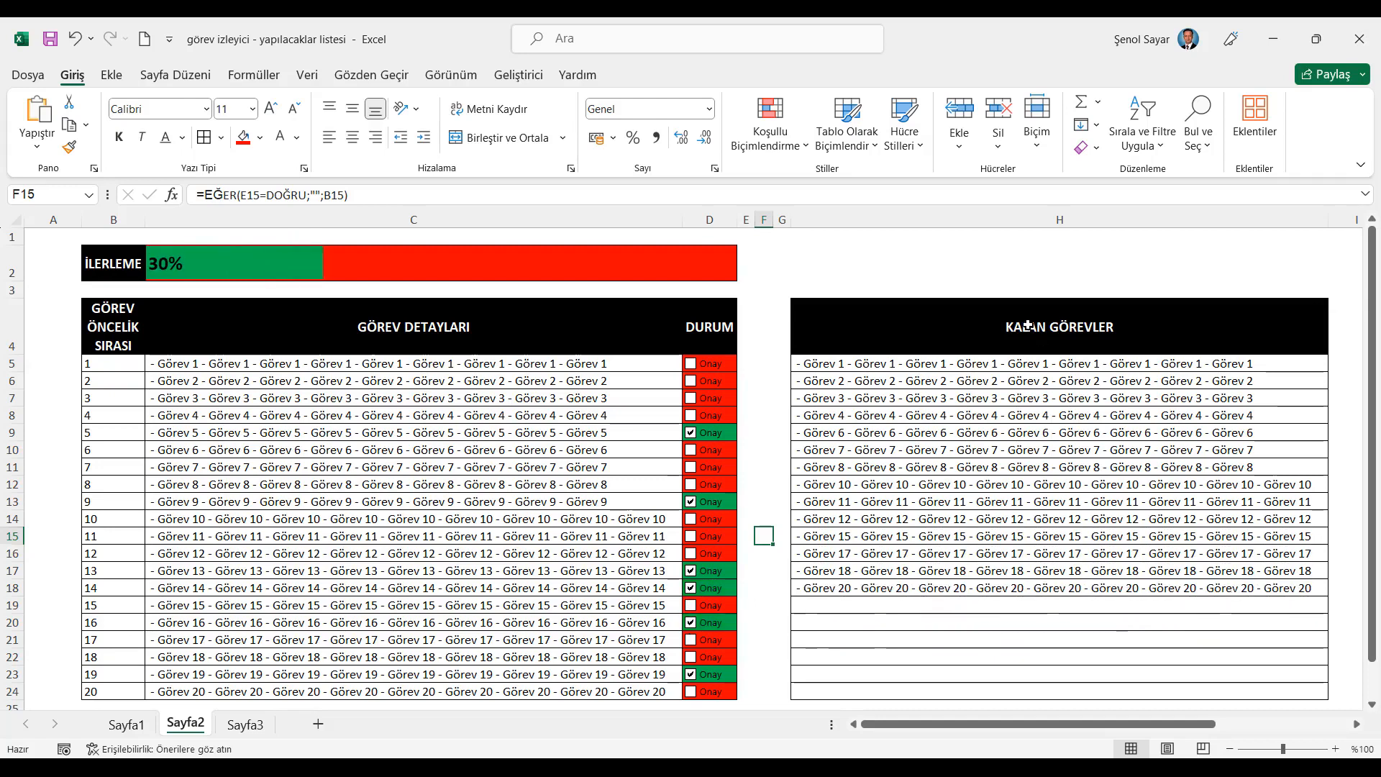
# Step: Copy the KALAN GÖREVLER table in H4:H24 and paste it on Sayfa3 starting at F4
pyautogui.moveTo(1014, 327); pyautogui.dragTo(1007, 693)
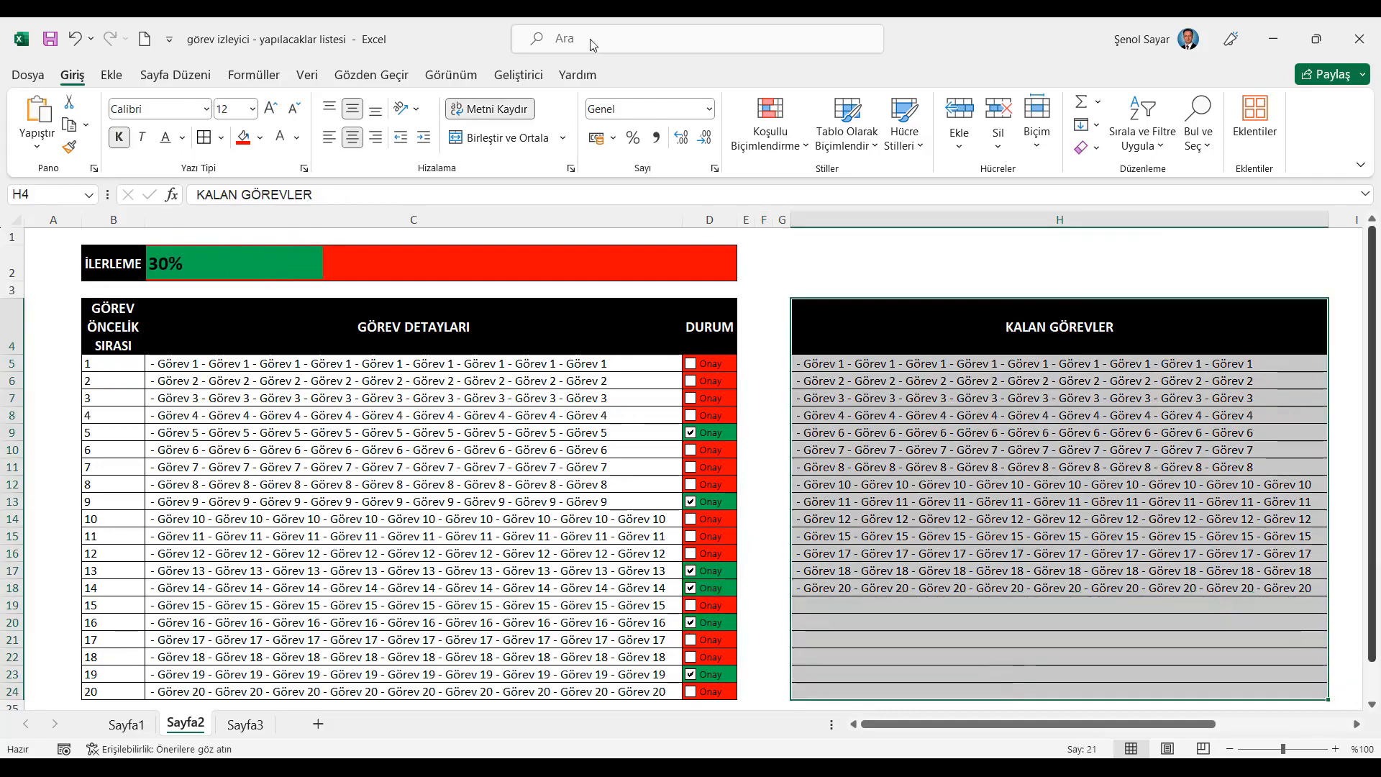
pyautogui.click(73, 128)
pyautogui.click(245, 724)
pyautogui.click(355, 287)
pyautogui.click(29, 118)
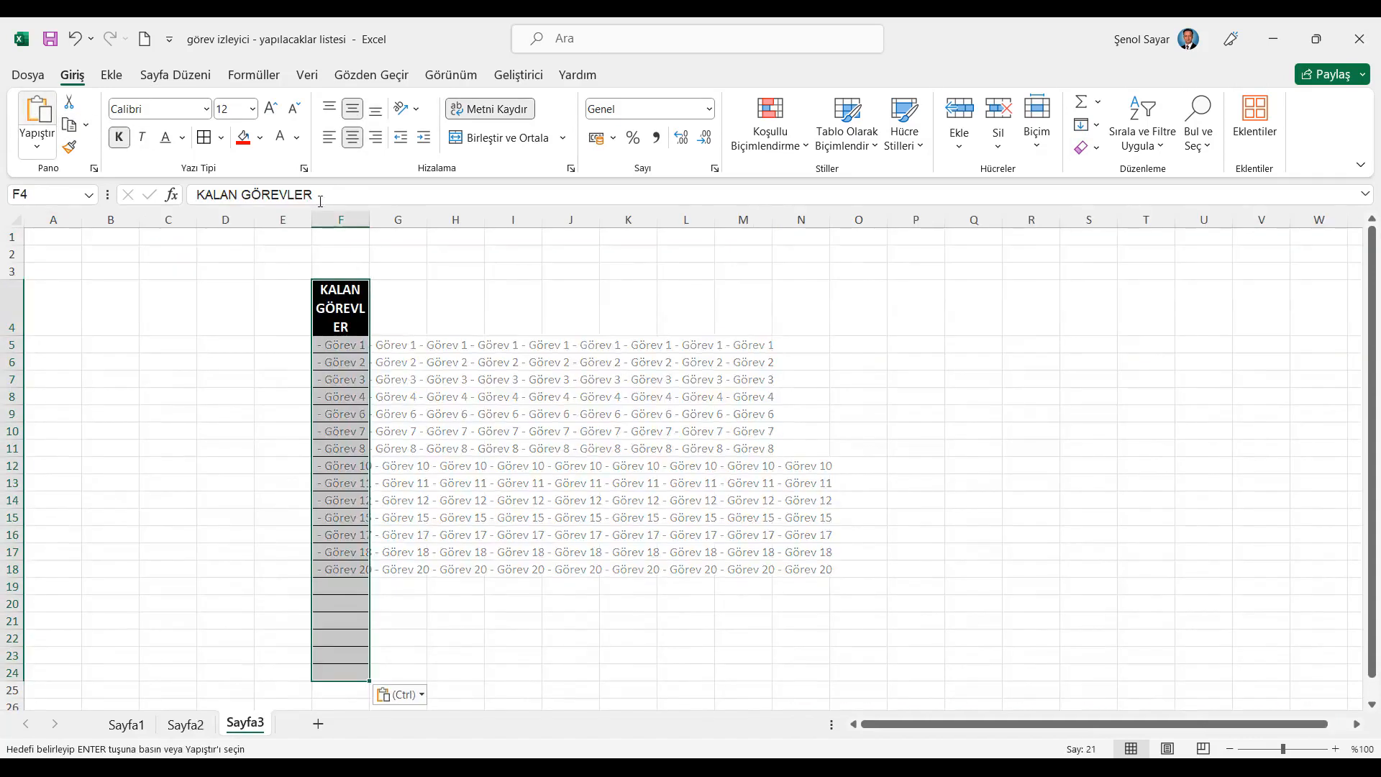
# Step: Widen column F on Sayfa3 enough for full task details and select F5 to check its formula
pyautogui.click(353, 219)
pyautogui.moveTo(369, 219); pyautogui.dragTo(879, 222)
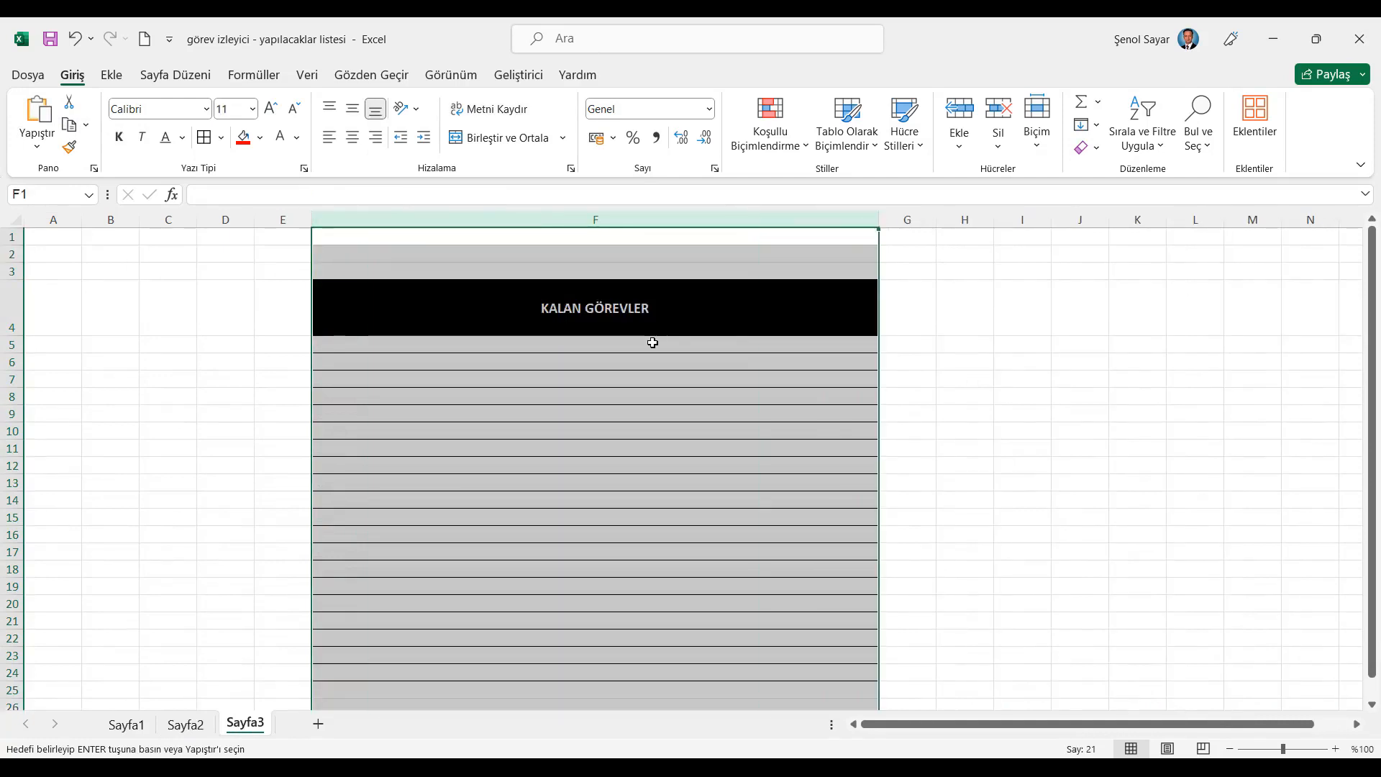
pyautogui.click(654, 344)
# Step: Enter the cross-sheet reference =Sayfa2!H2 in cell I5 of Sayfa3
pyautogui.click(1041, 342)
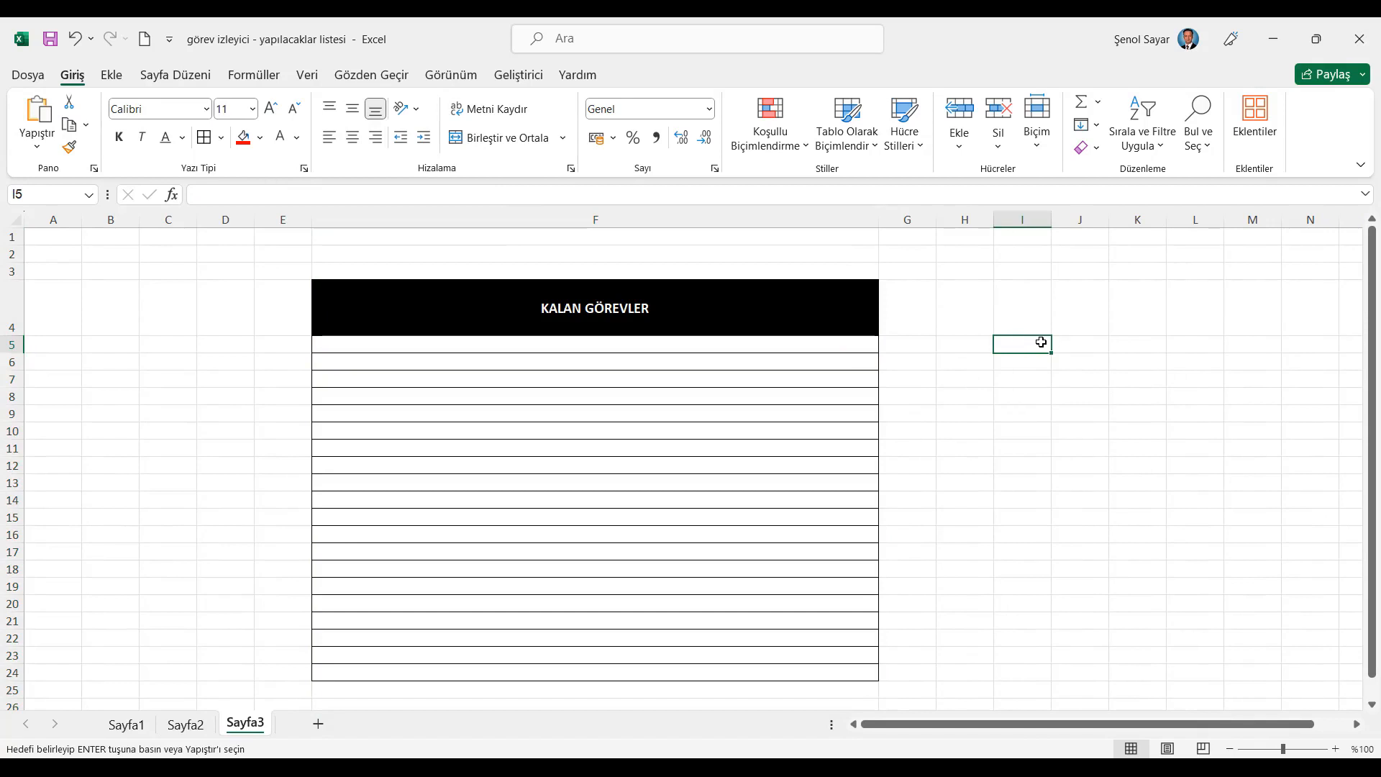
pyautogui.write('=')
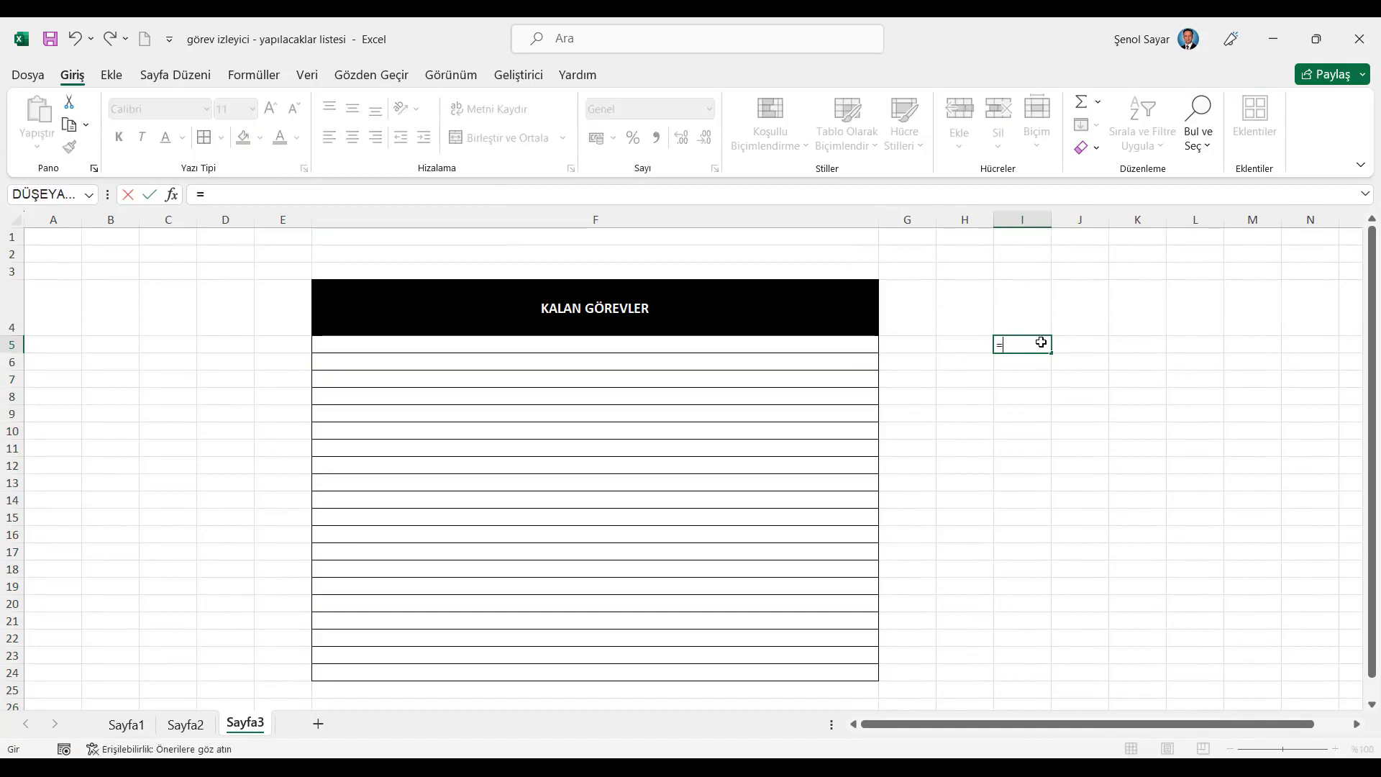
pyautogui.click(208, 722)
pyautogui.click(936, 271)
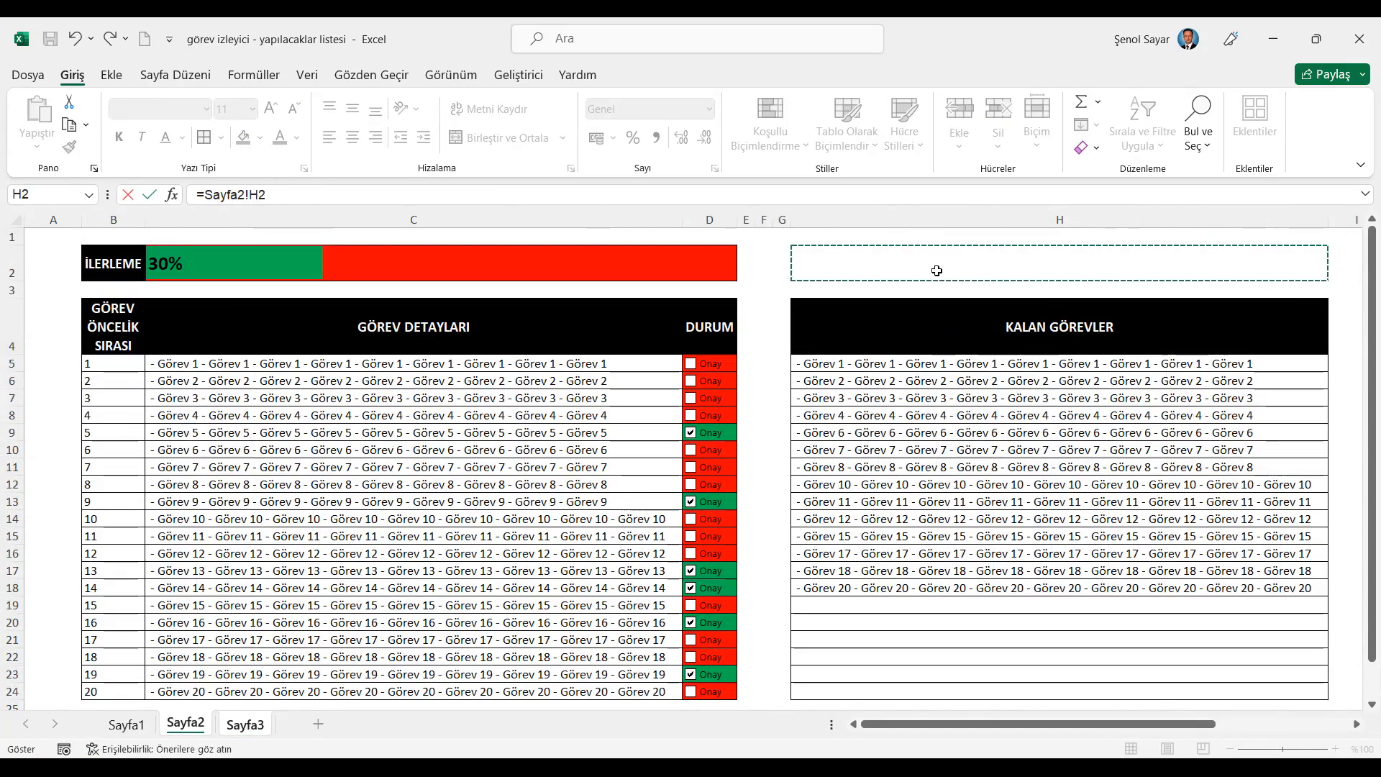
pyautogui.press('Return')
# Step: Copy the sheet prefix Sayfa2! out of the formula in I5, leaving the formula as it is
pyautogui.click(998, 344)
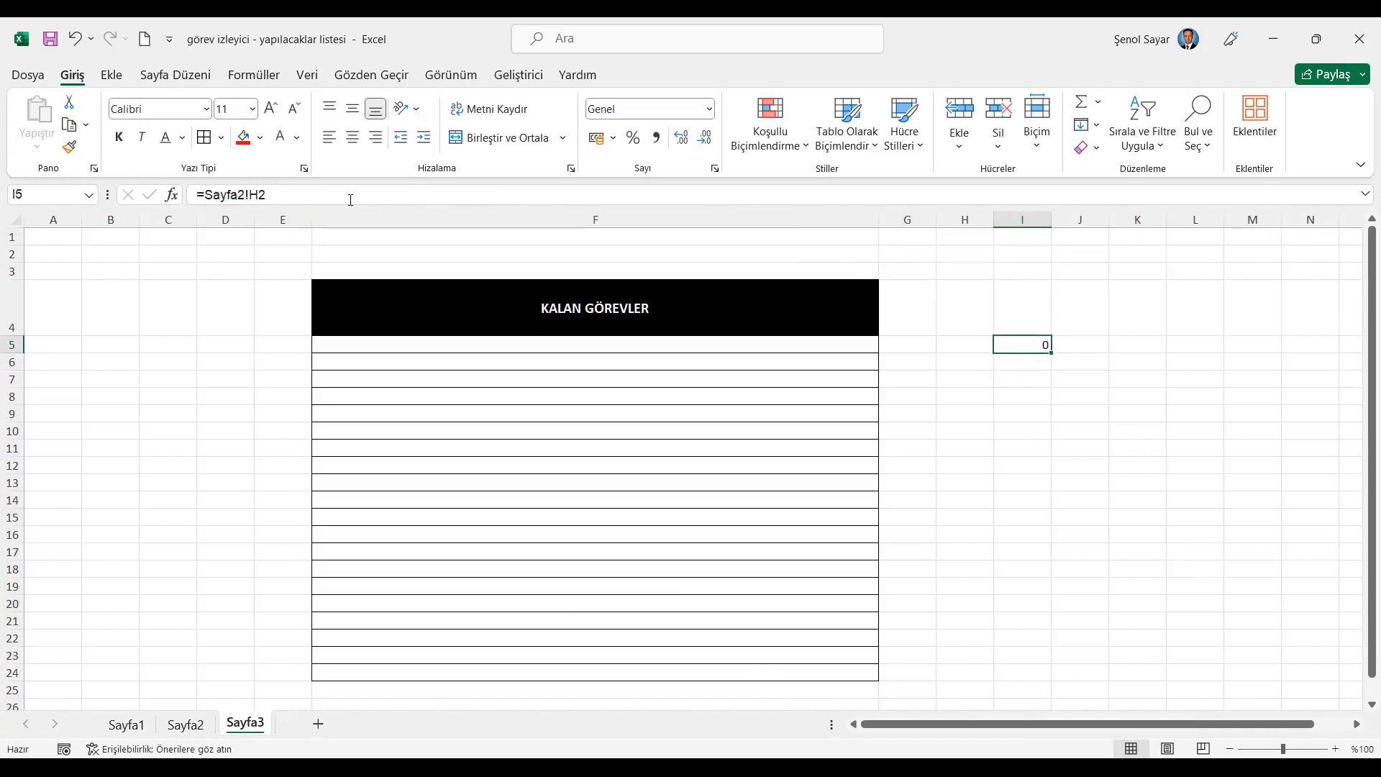
pyautogui.moveTo(208, 190); pyautogui.dragTo(226, 190)
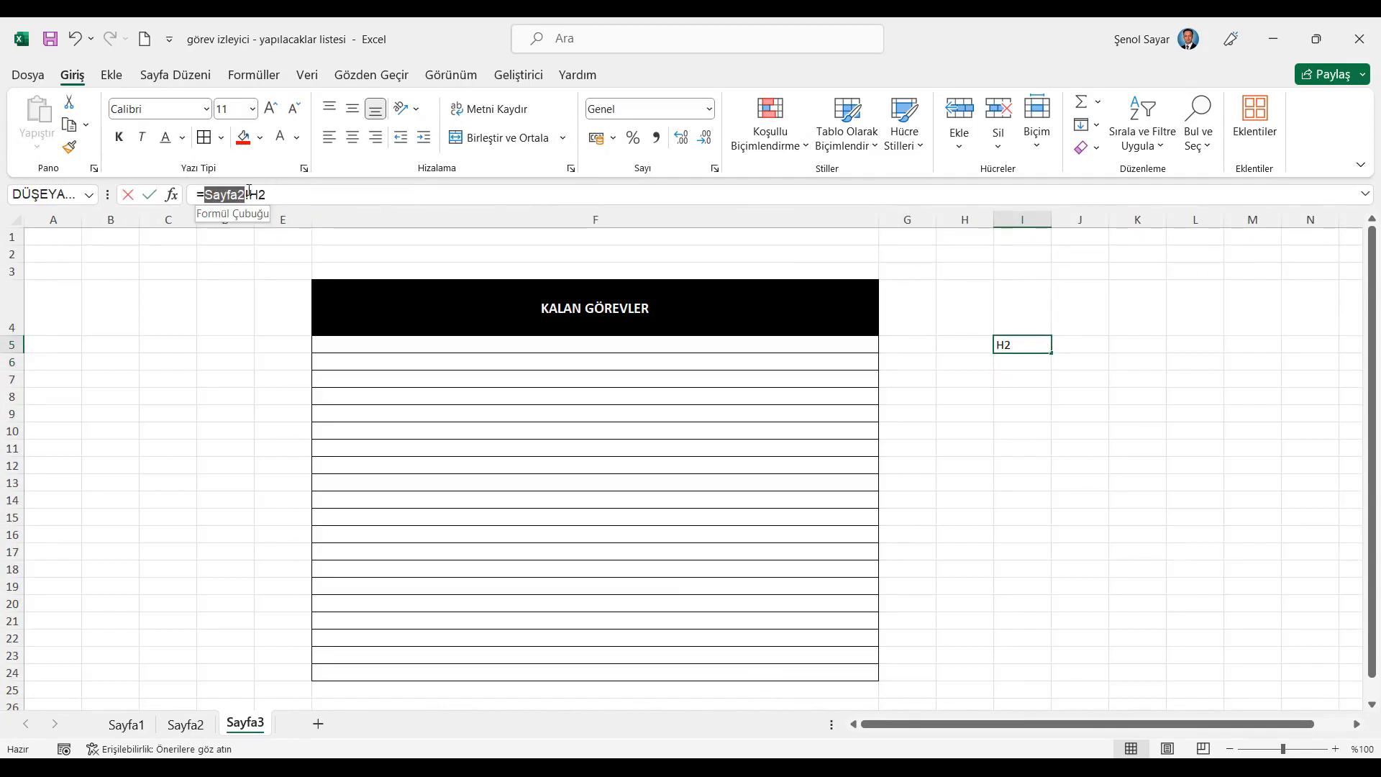
pyautogui.hotkey('ctrl', 'c')
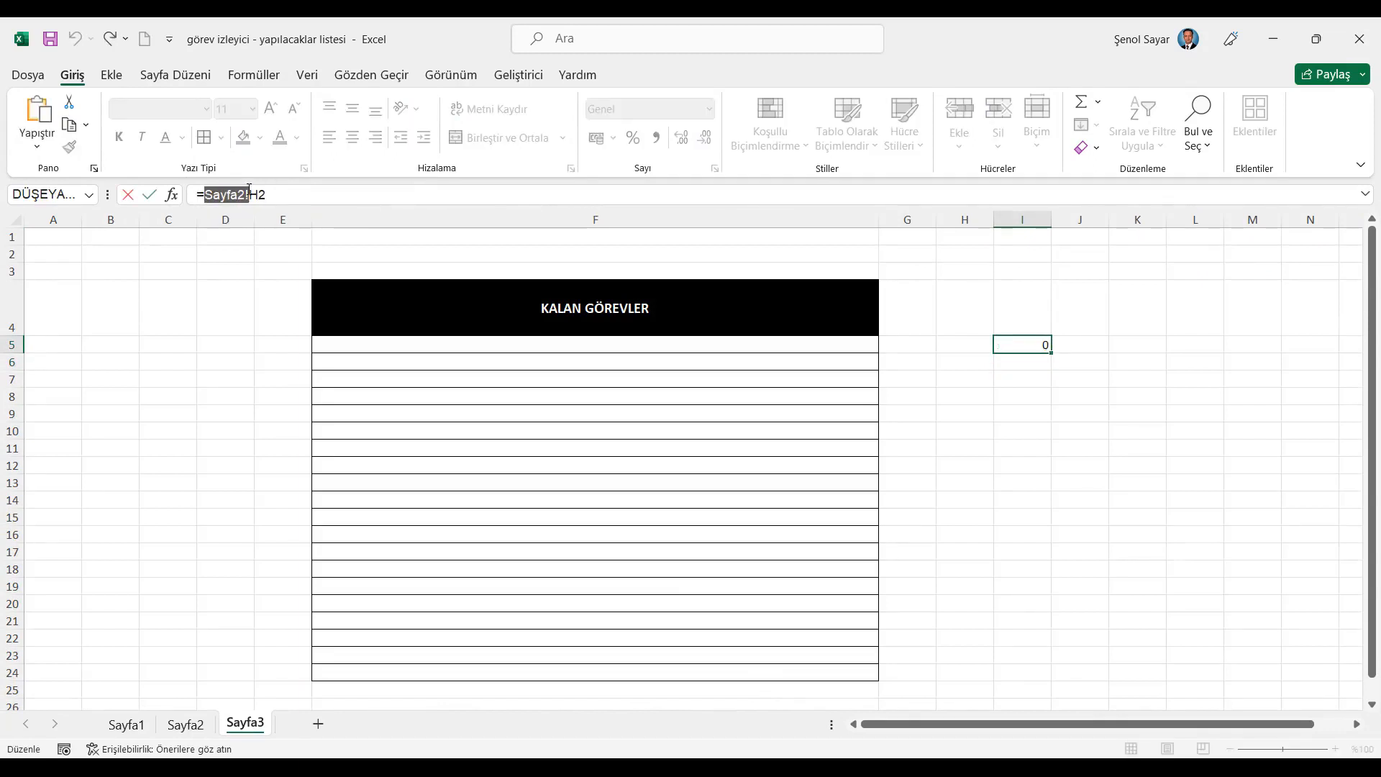
pyautogui.press('Return')
# Step: Add the Sayfa2! prefix before both E5 and the $B$4:$C$24 range in F5's lookup formula on Sayfa3
pyautogui.click(476, 352)
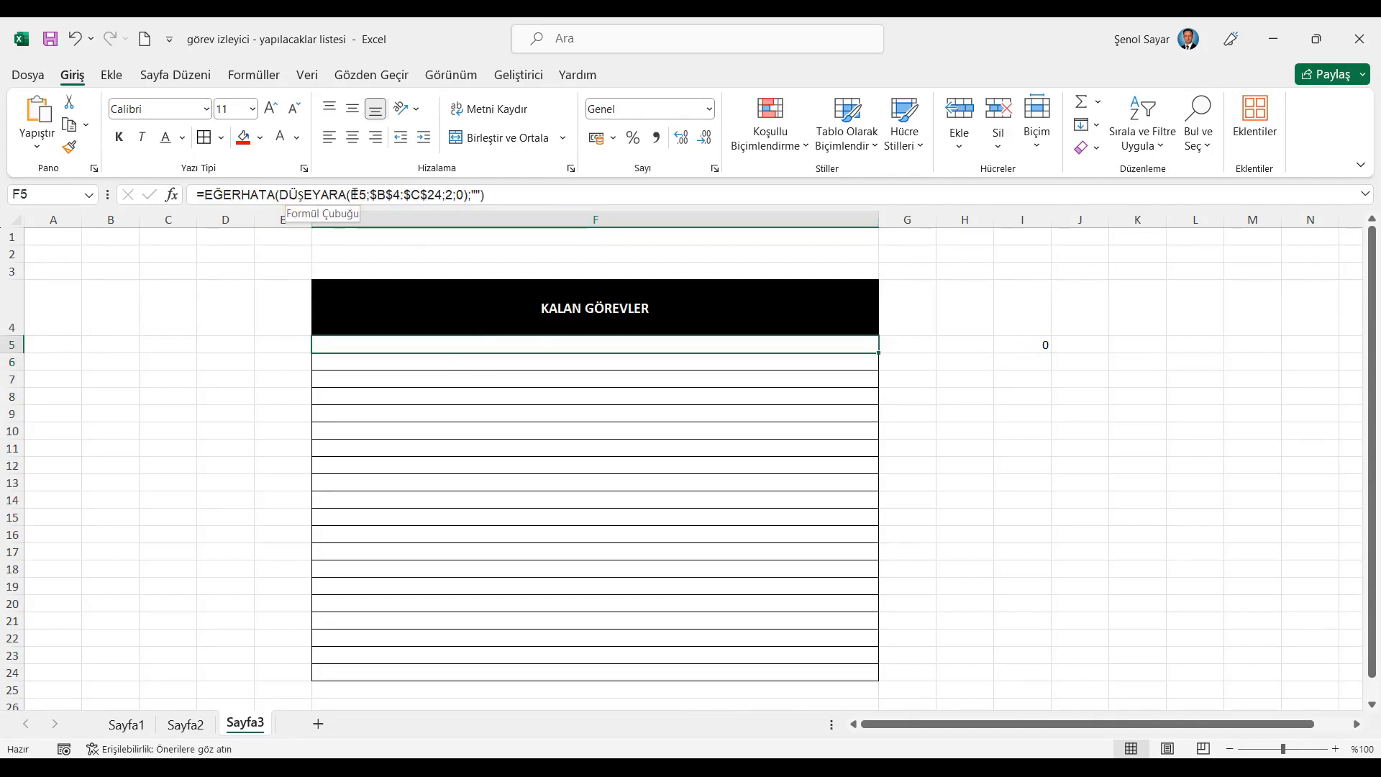
pyautogui.click(355, 195)
pyautogui.write('Sayfa2!')
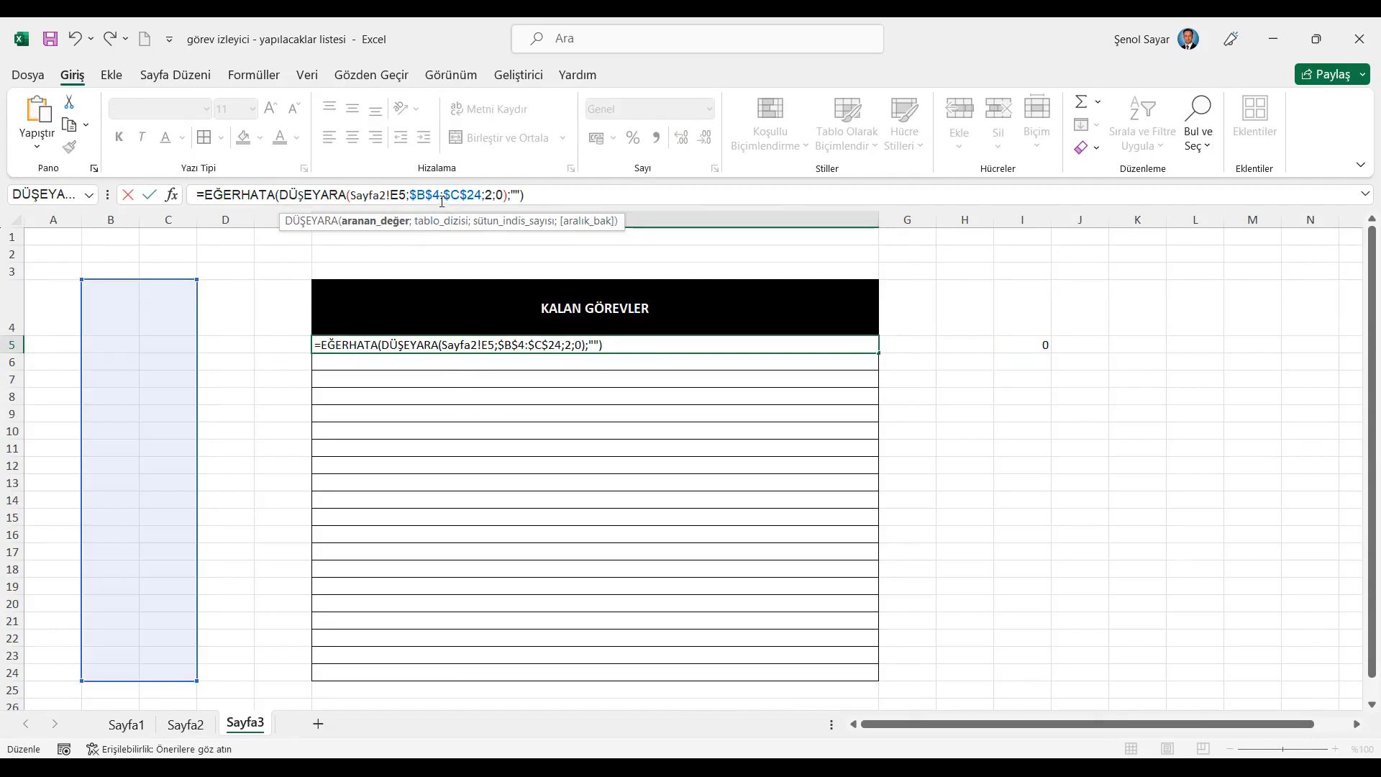
pyautogui.click(412, 195)
pyautogui.write('Sayfa2!')
pyautogui.press('Return')
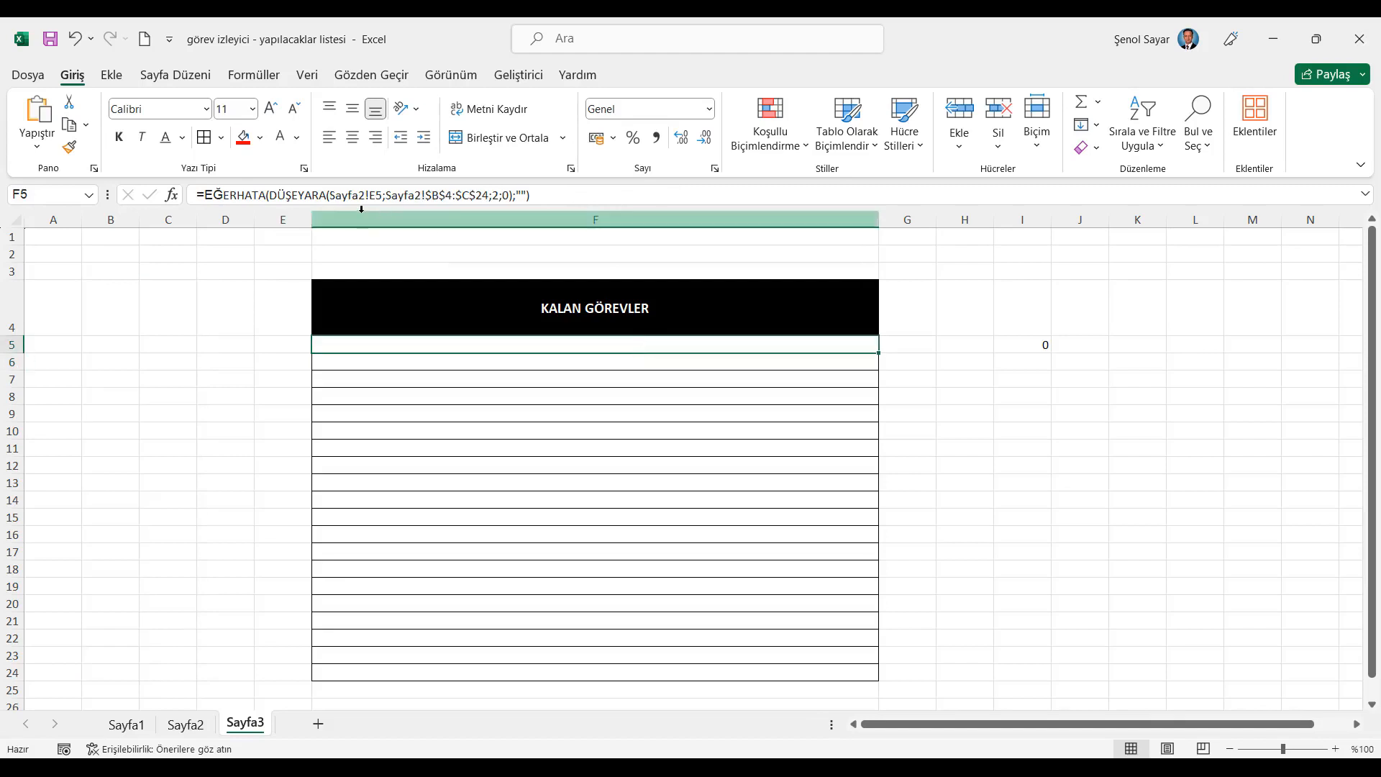
# Step: Check the lookup reference in H5 on Sayfa2 and correct the lookup value in Sayfa3's F5 formula to Sayfa2!G5
pyautogui.click(186, 725)
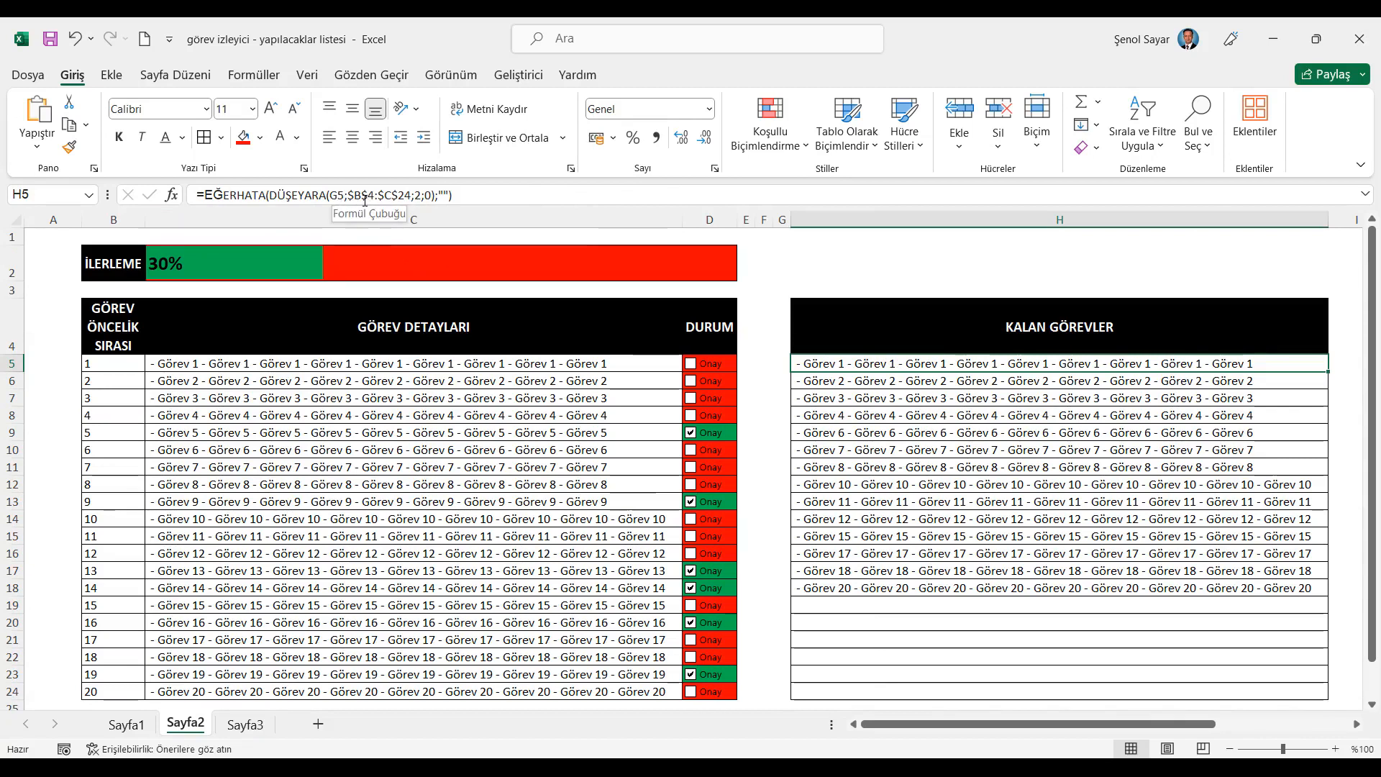
pyautogui.click(245, 724)
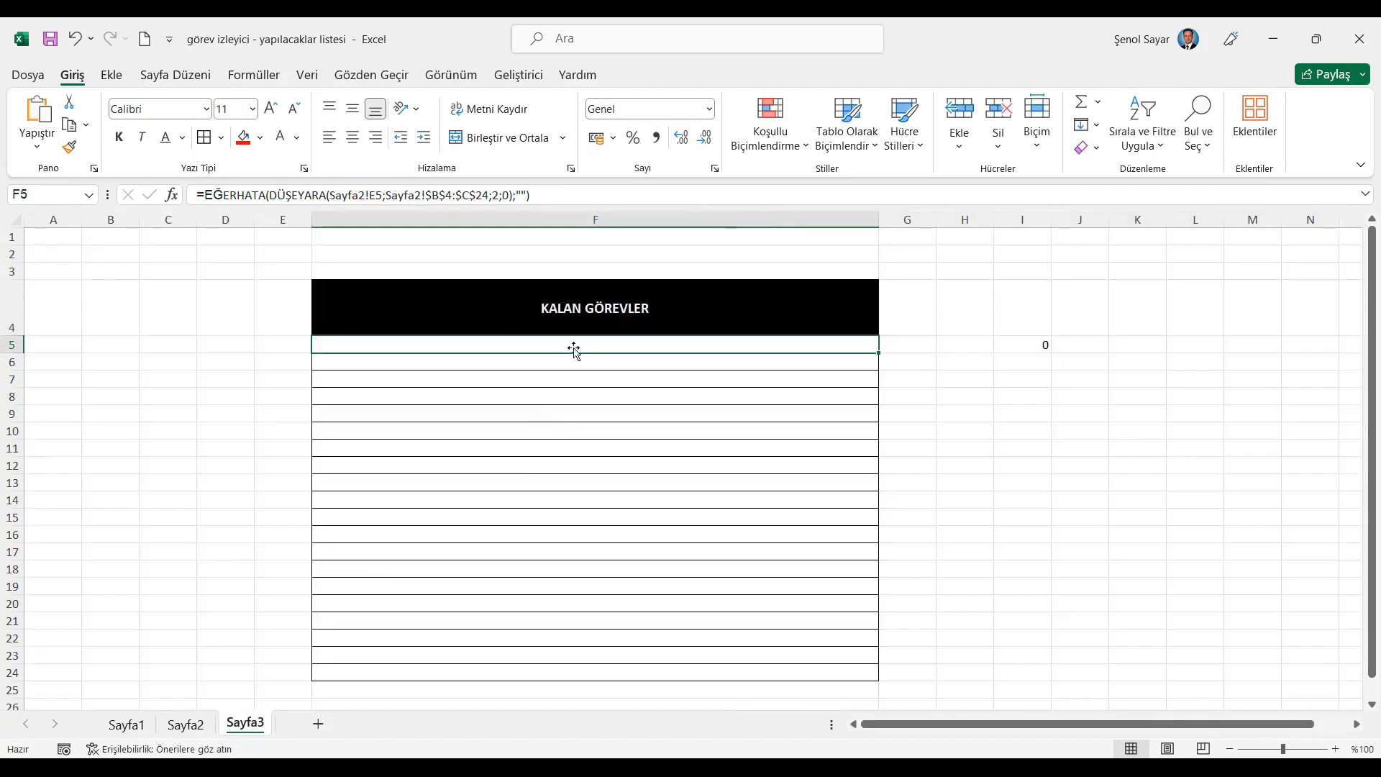
pyautogui.click(379, 197)
pyautogui.press('BackSpace')
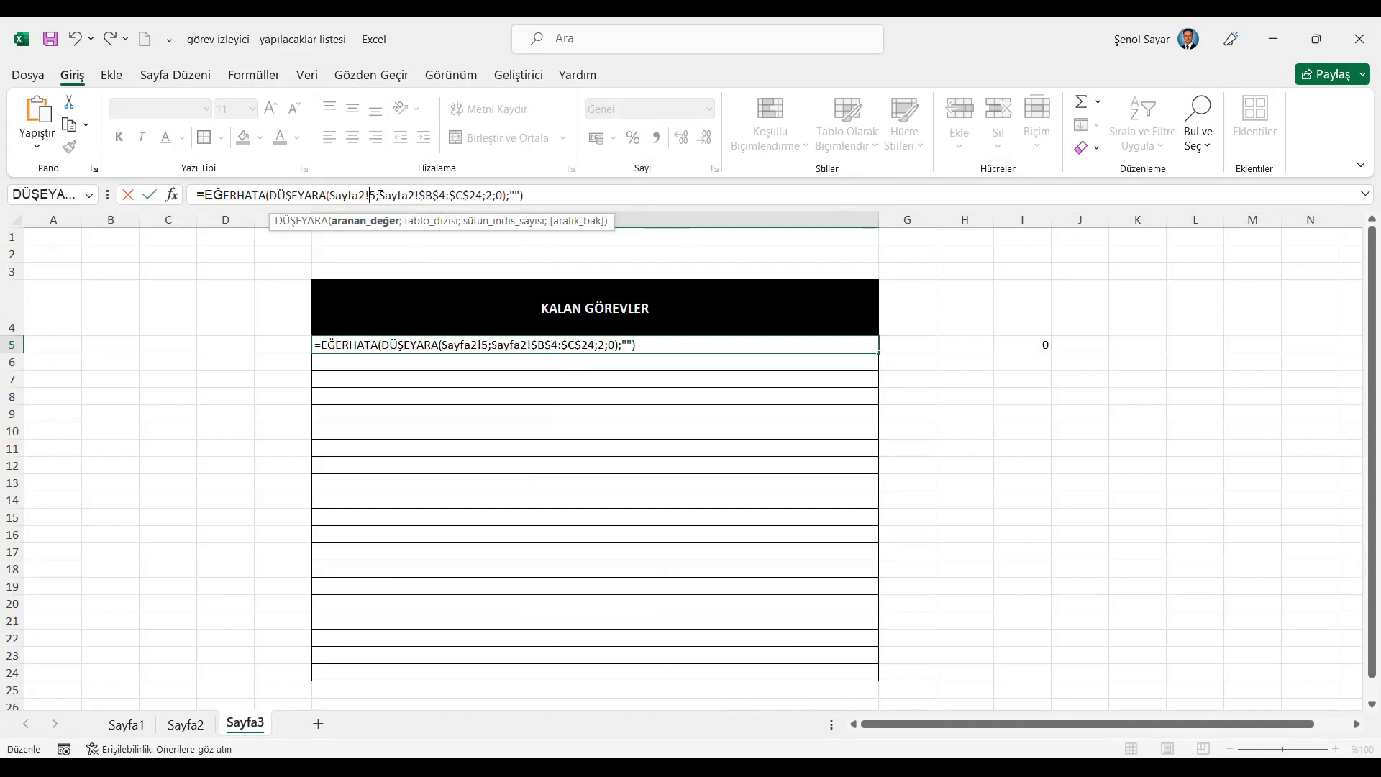
pyautogui.write('4')
pyautogui.press('Return')
pyautogui.click(689, 344)
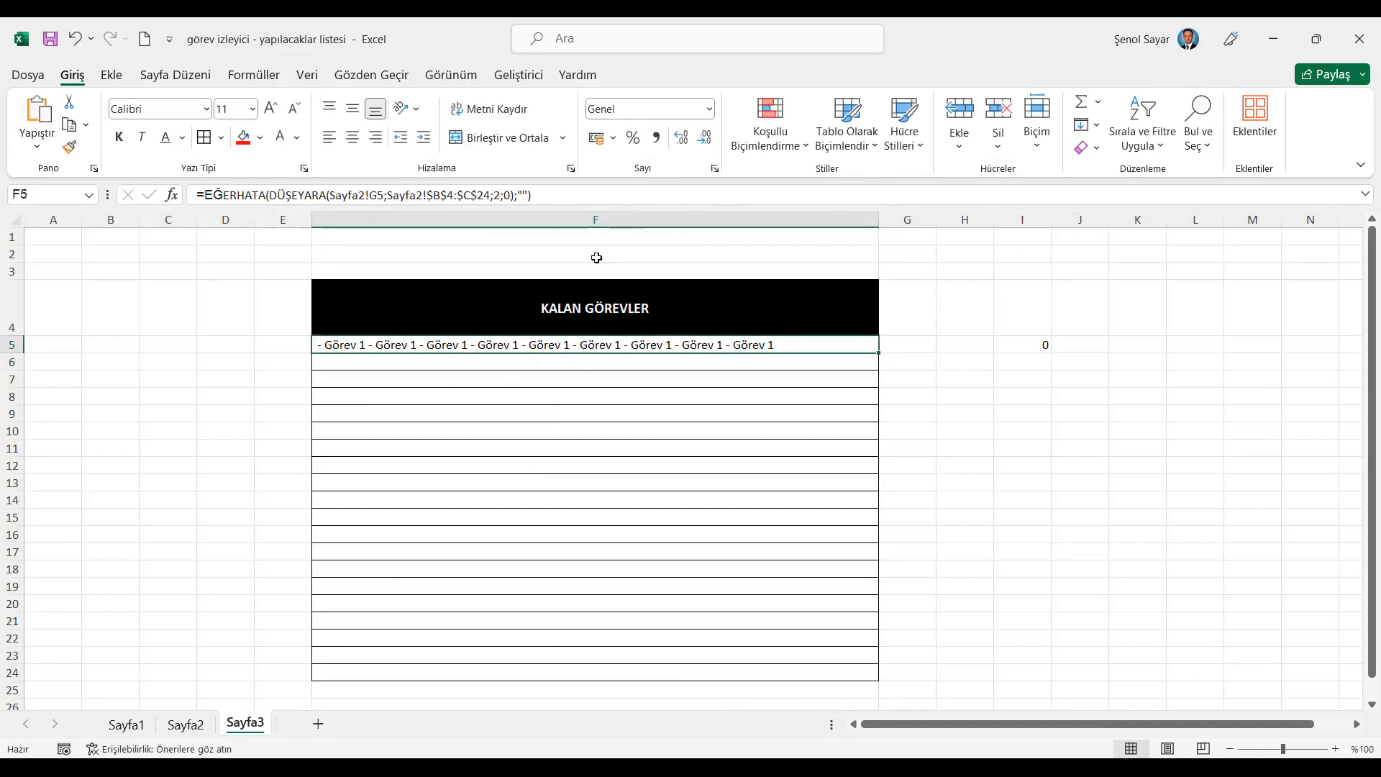
# Step: Fill the F5 formula down through F24 in the KALAN GÖREVLER table on Sayfa3
pyautogui.moveTo(597, 347); pyautogui.dragTo(589, 672)
pyautogui.hotkey('ctrl', 'd')
pyautogui.click(597, 345)
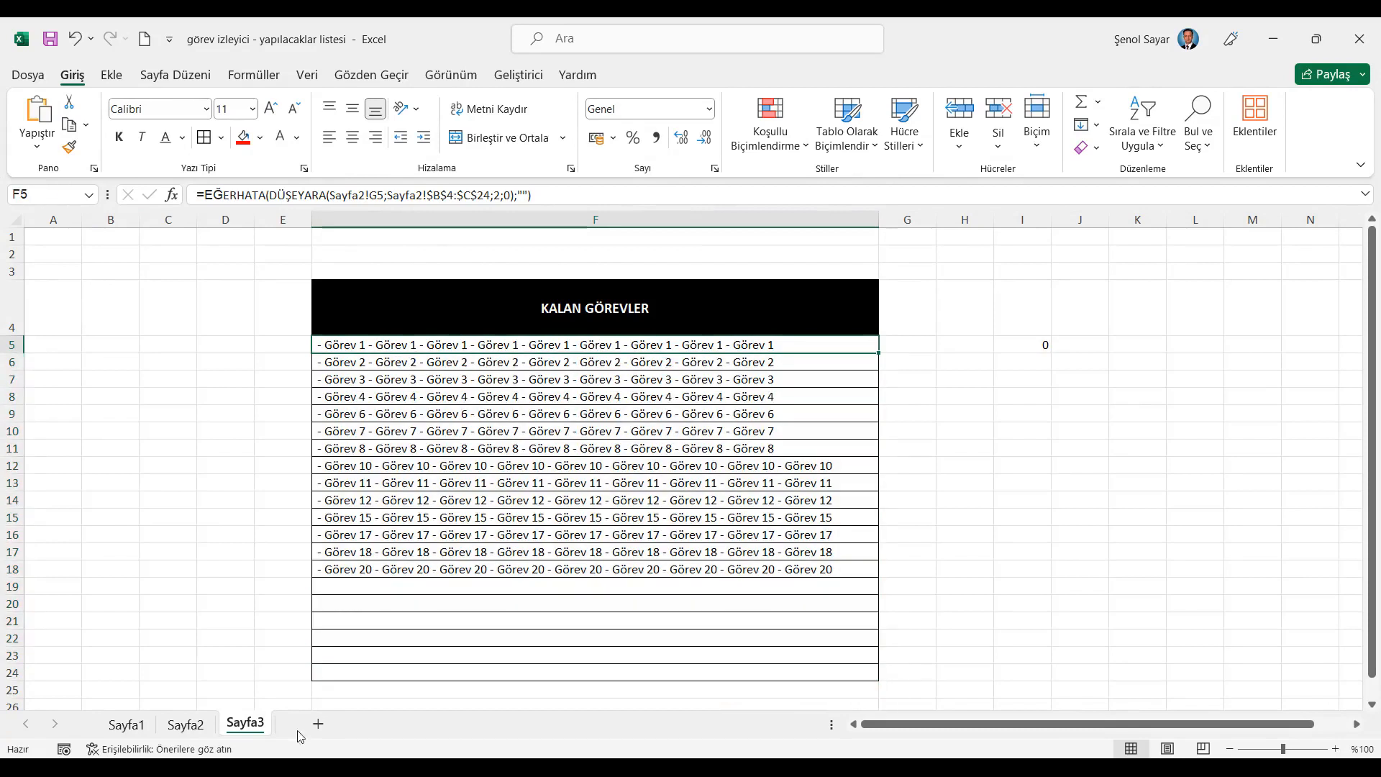
# Step: Mark tasks 7, 11, 17 and 18 as done on Sayfa2 and check the remaining-task list on Sayfa3
pyautogui.click(186, 724)
pyautogui.click(690, 467)
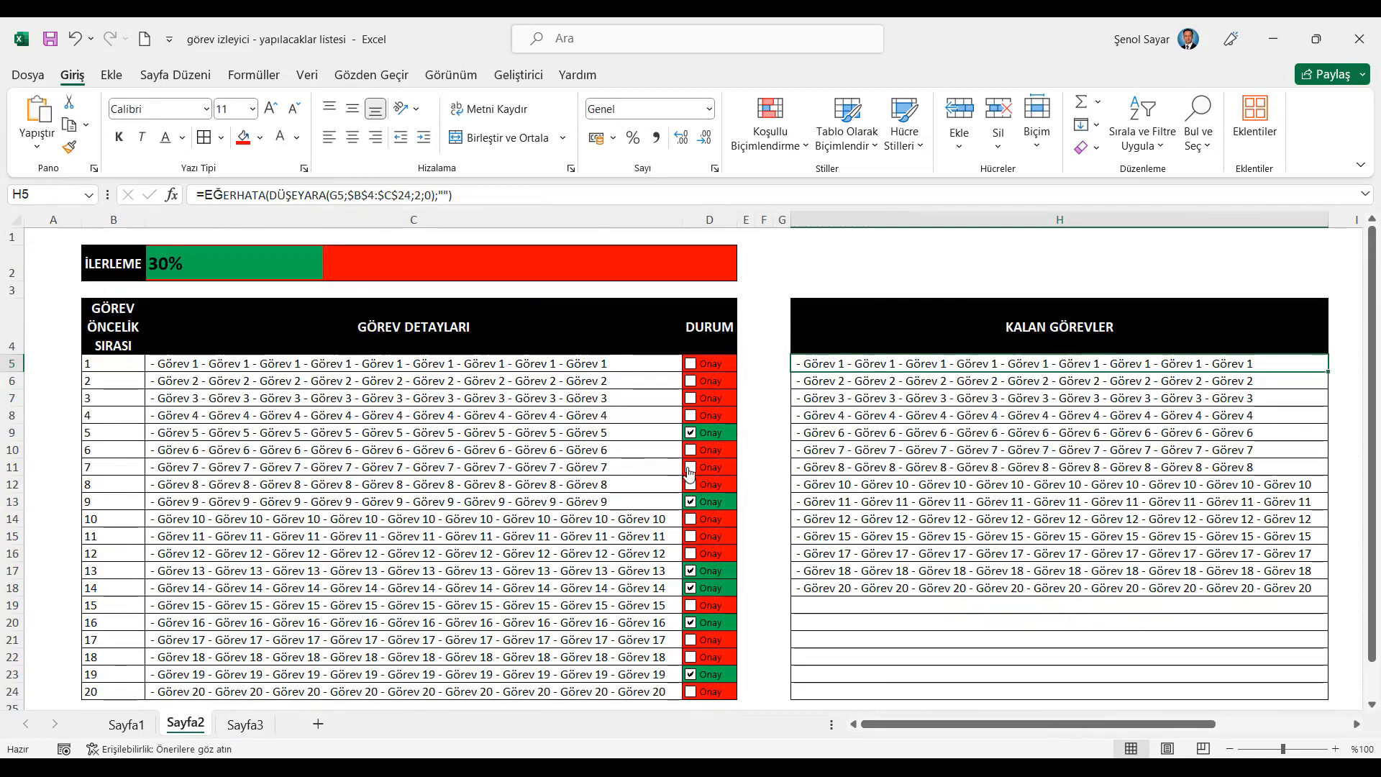
pyautogui.click(690, 536)
pyautogui.click(690, 656)
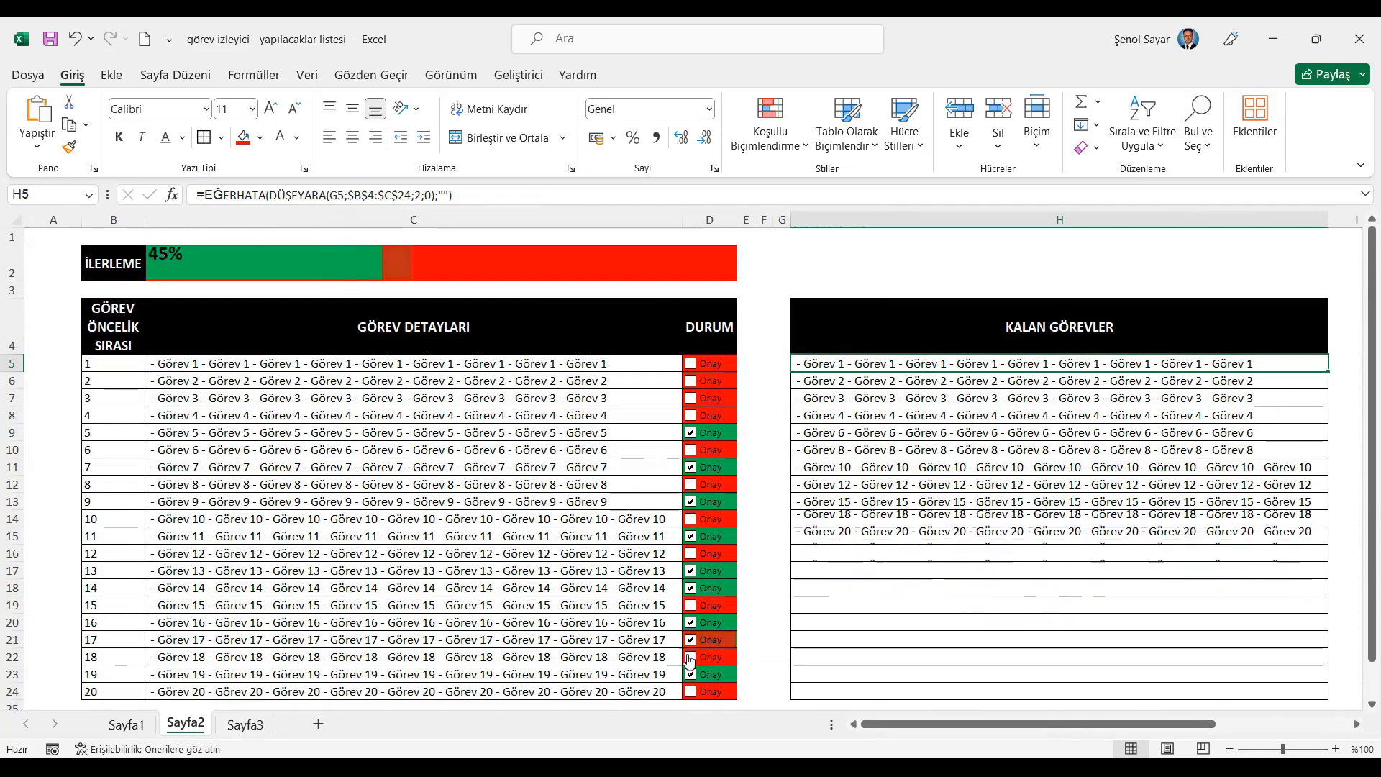
pyautogui.click(245, 724)
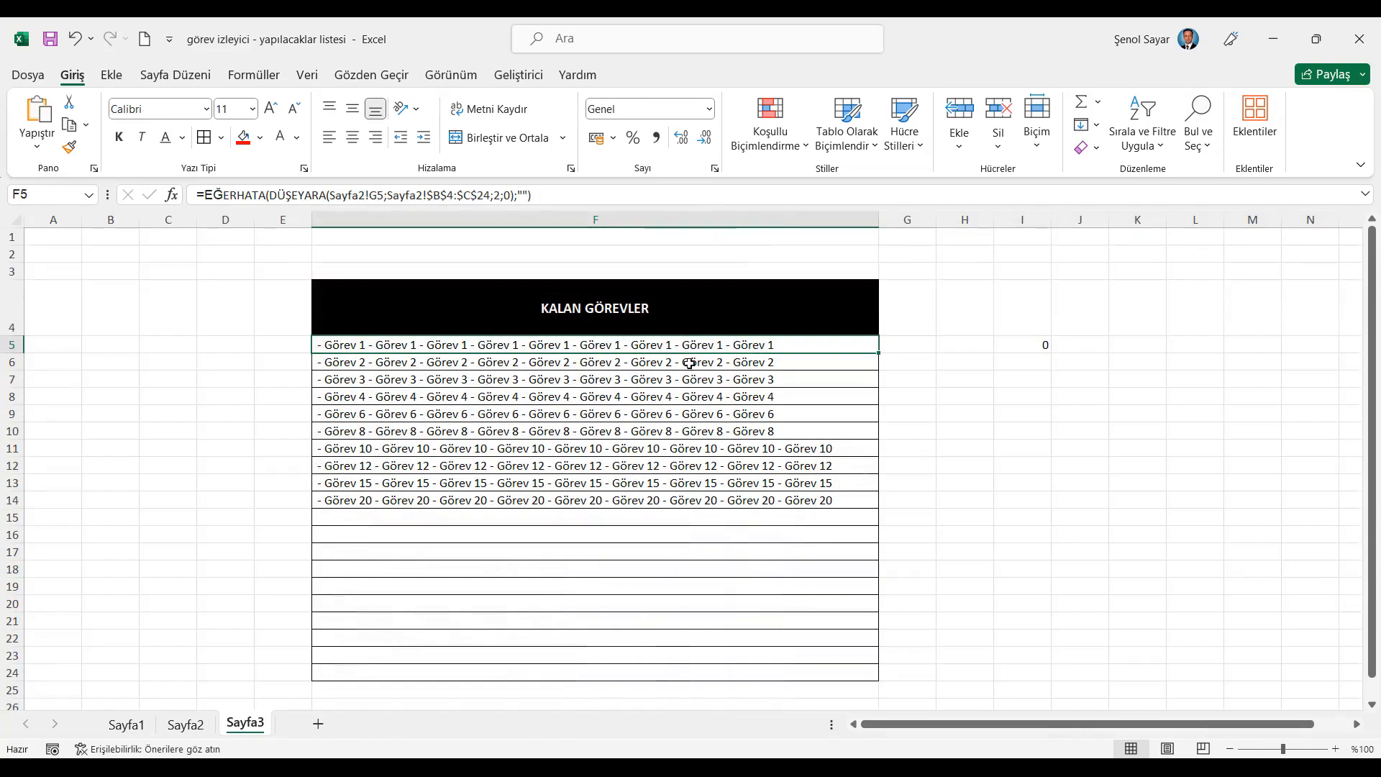
# Step: Mark tasks 1 and 2 as done on Sayfa2 and select the remaining tasks in F5:F12 on Sayfa3 for review
pyautogui.click(185, 724)
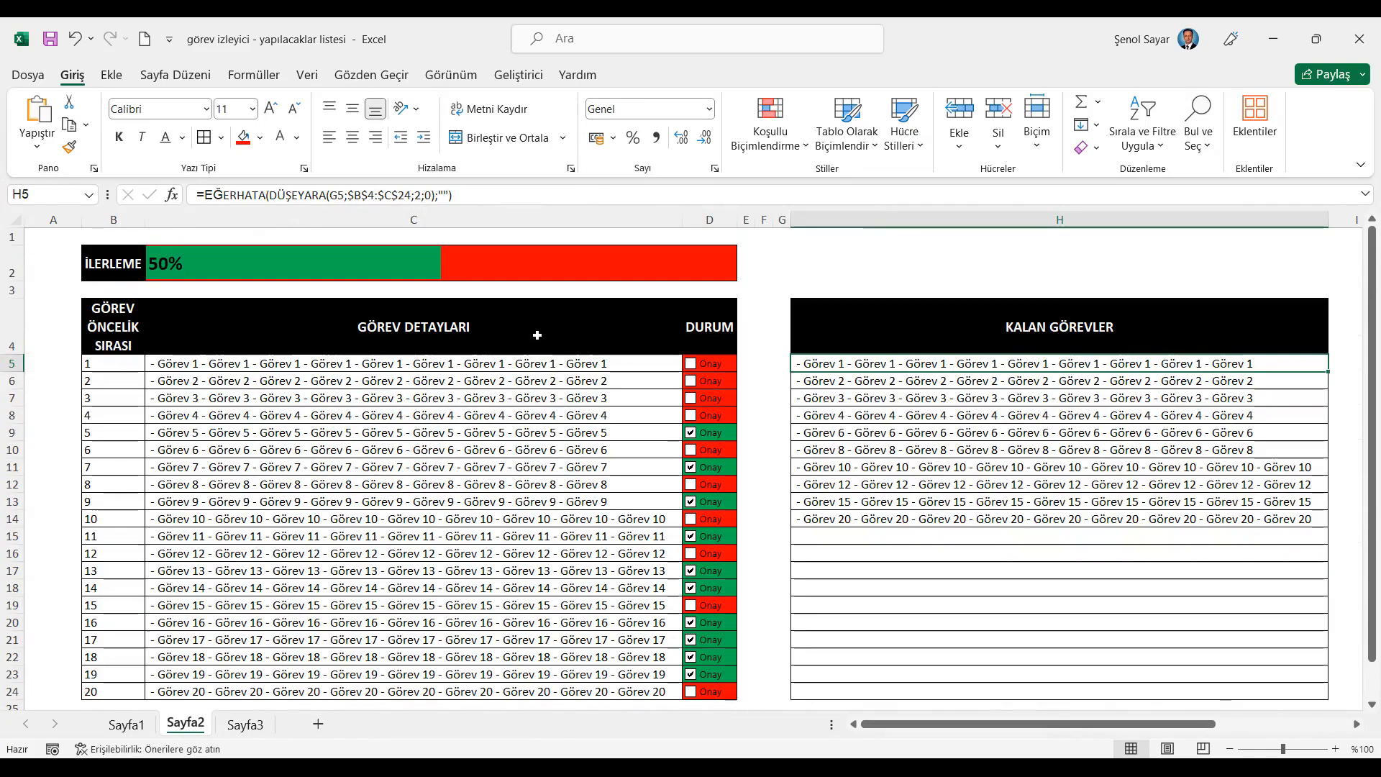
pyautogui.click(690, 363)
pyautogui.click(689, 380)
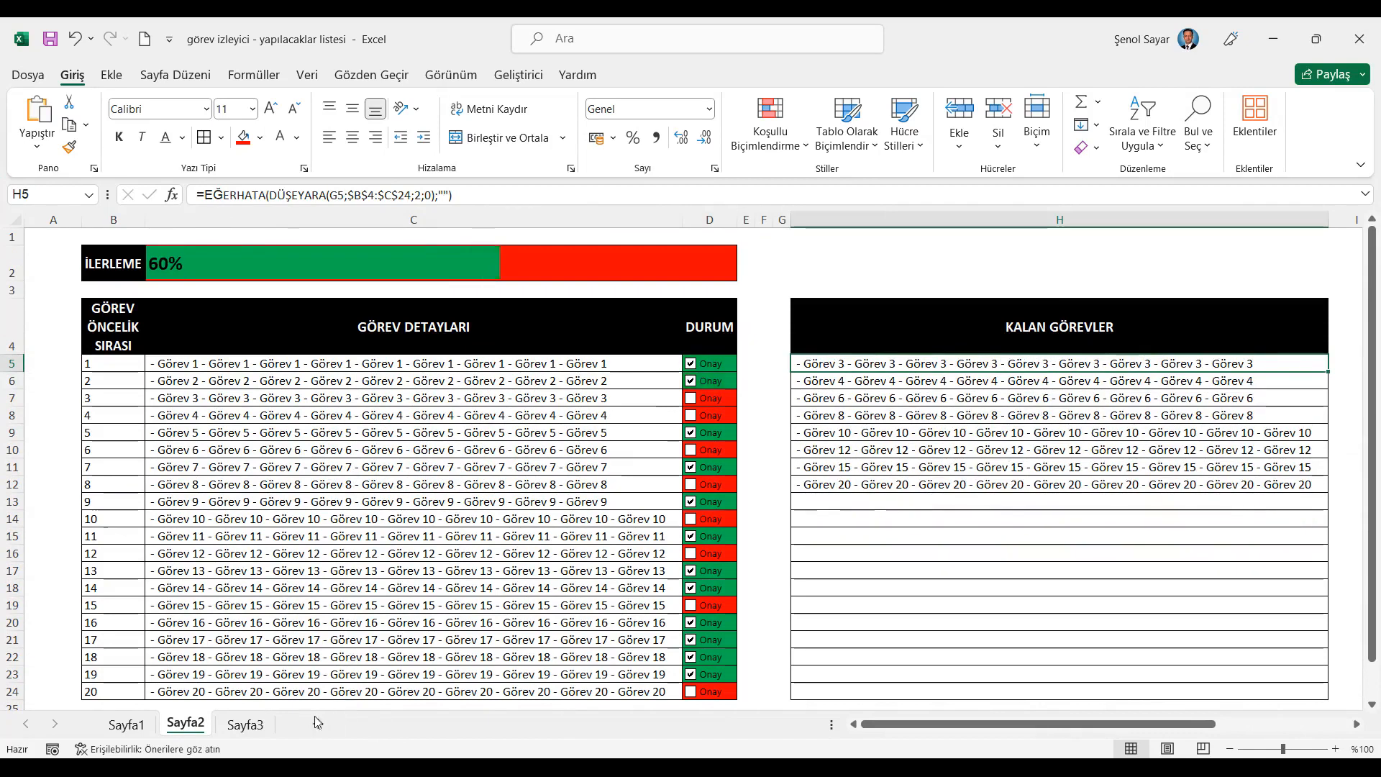
pyautogui.click(245, 724)
pyautogui.moveTo(639, 344); pyautogui.dragTo(624, 468)
# Step: Clear the test reference from I5 on Sayfa3, select the KALAN GÖREVLER heading and minimize Excel to reveal the YouTube channel page
pyautogui.click(1046, 342)
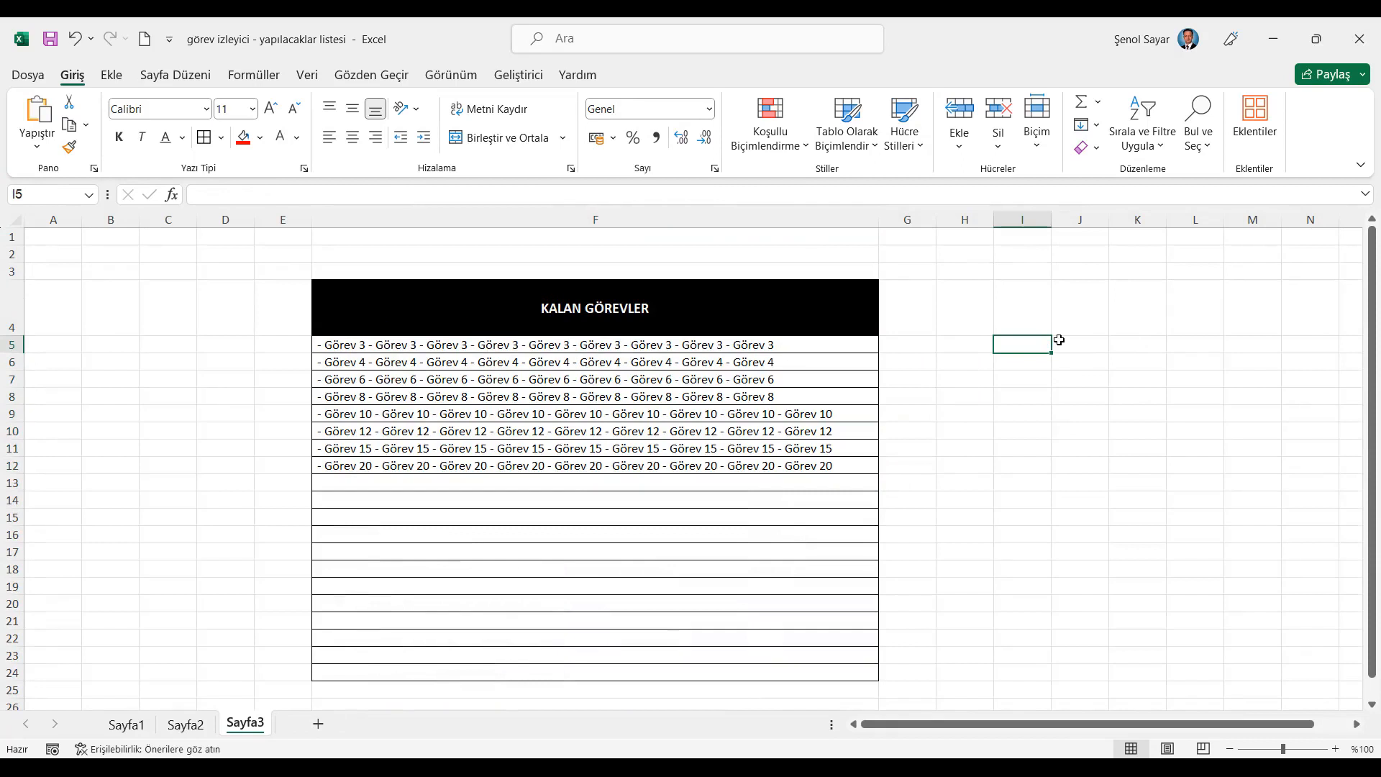
pyautogui.click(845, 306)
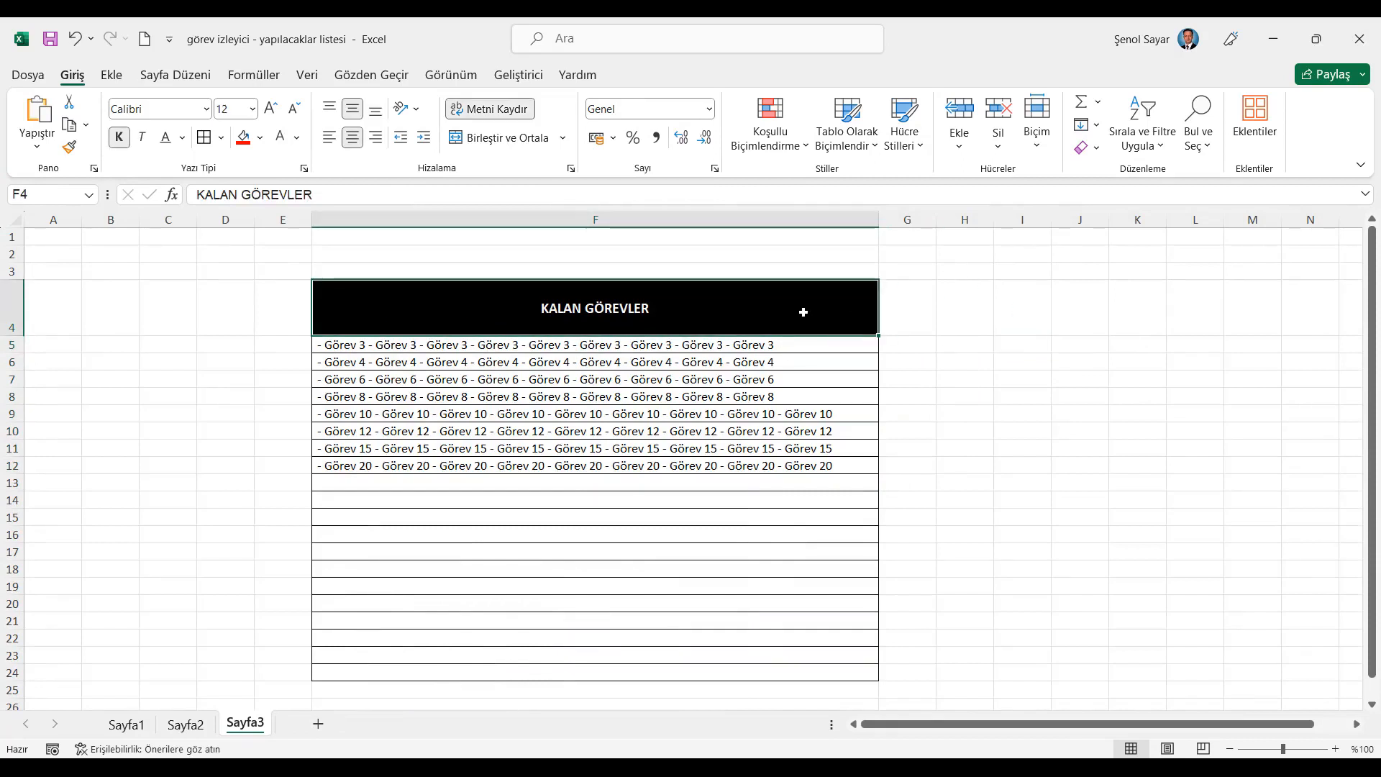
pyautogui.click(1272, 39)
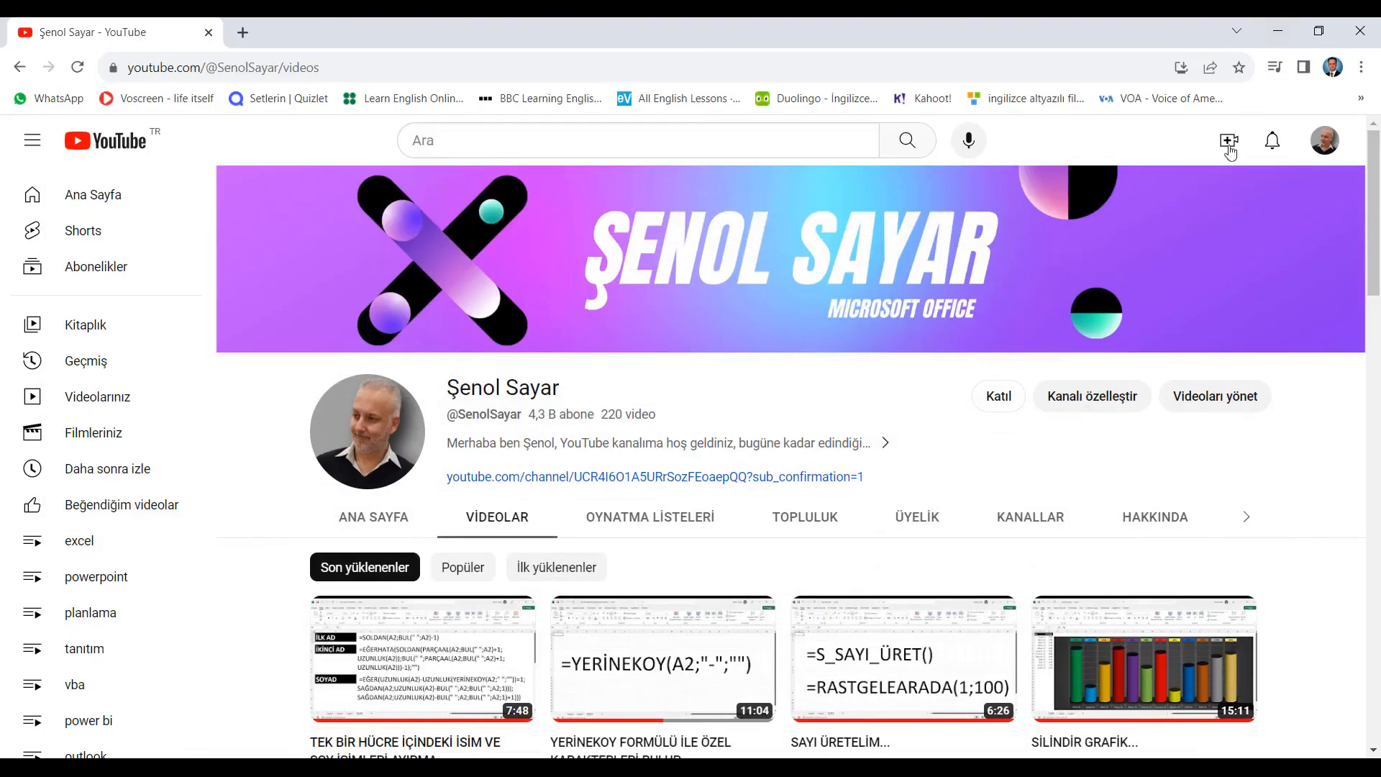